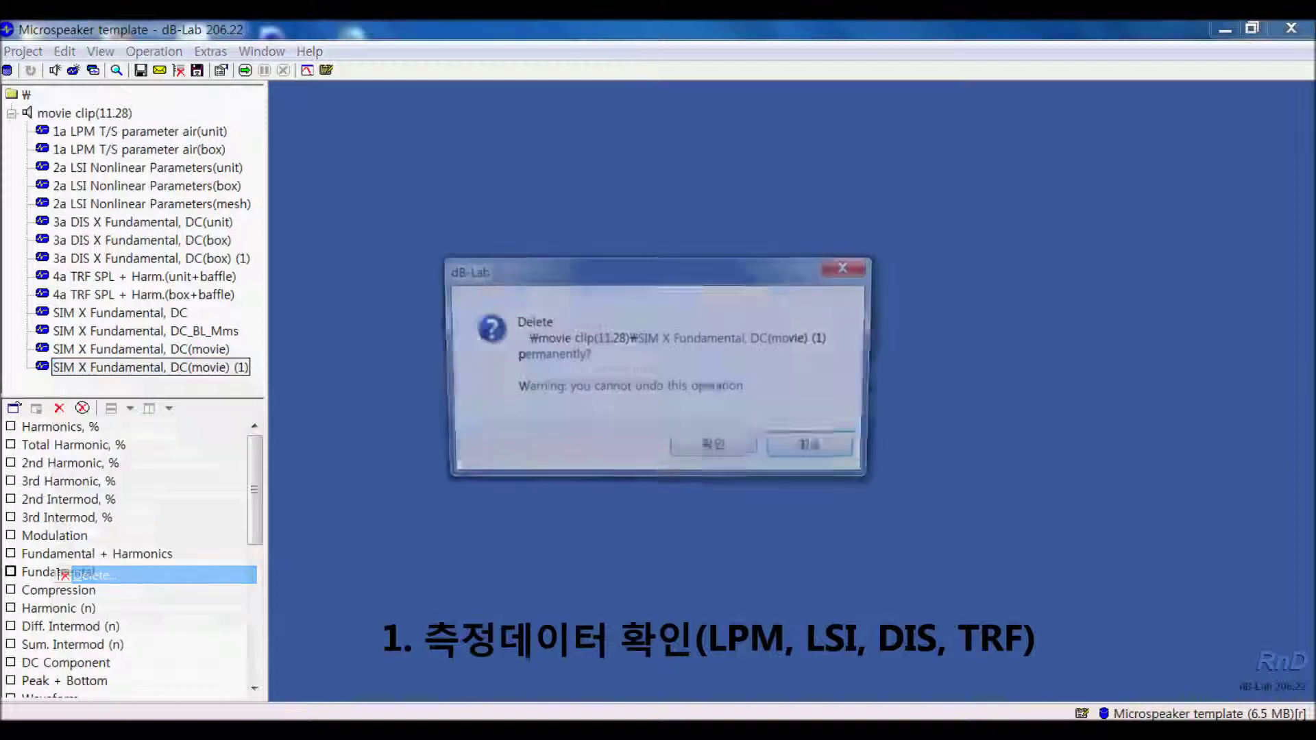
Step: Confirm the permanent deletion of the operation SIM X Fundamental, DC(movie) (1)
key(Left)
key(Return)
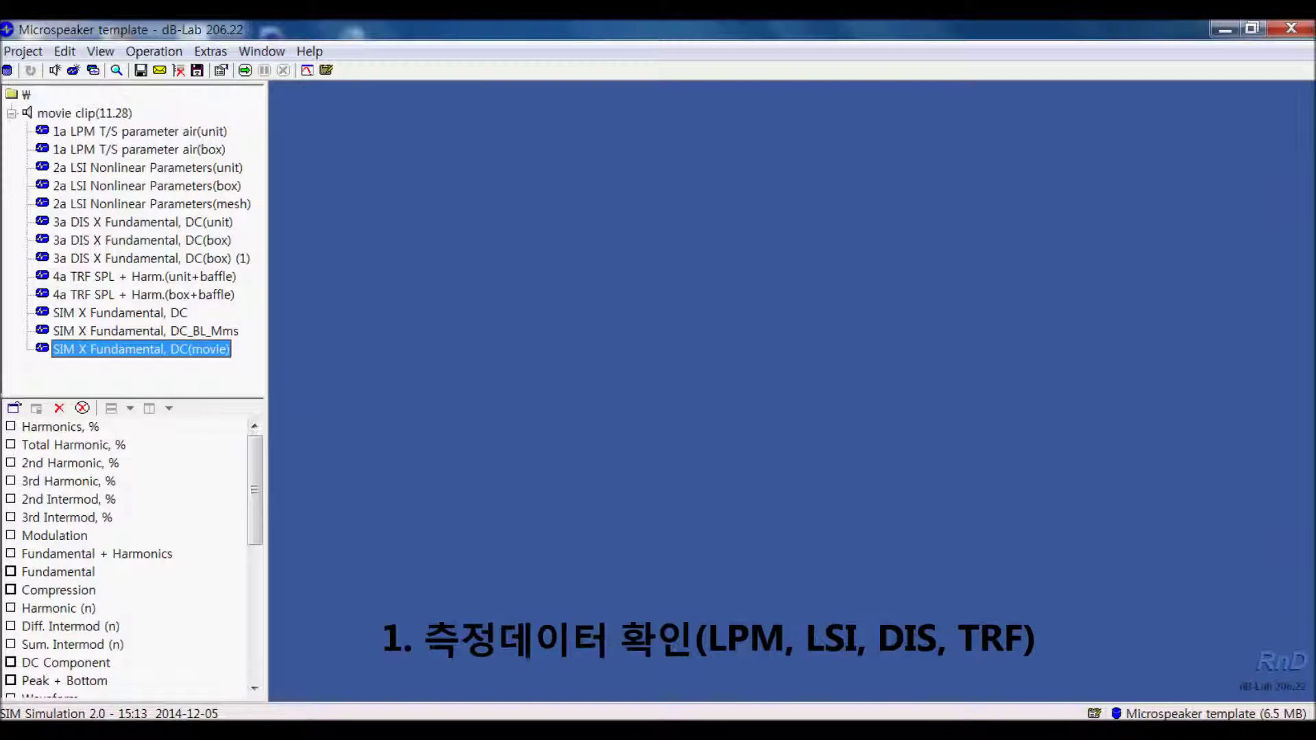
Step: Review the results of the two LPM T/S parameter measurements and the three LSI nonlinear parameter measurements (unit, box, mesh)
double_click(139, 130)
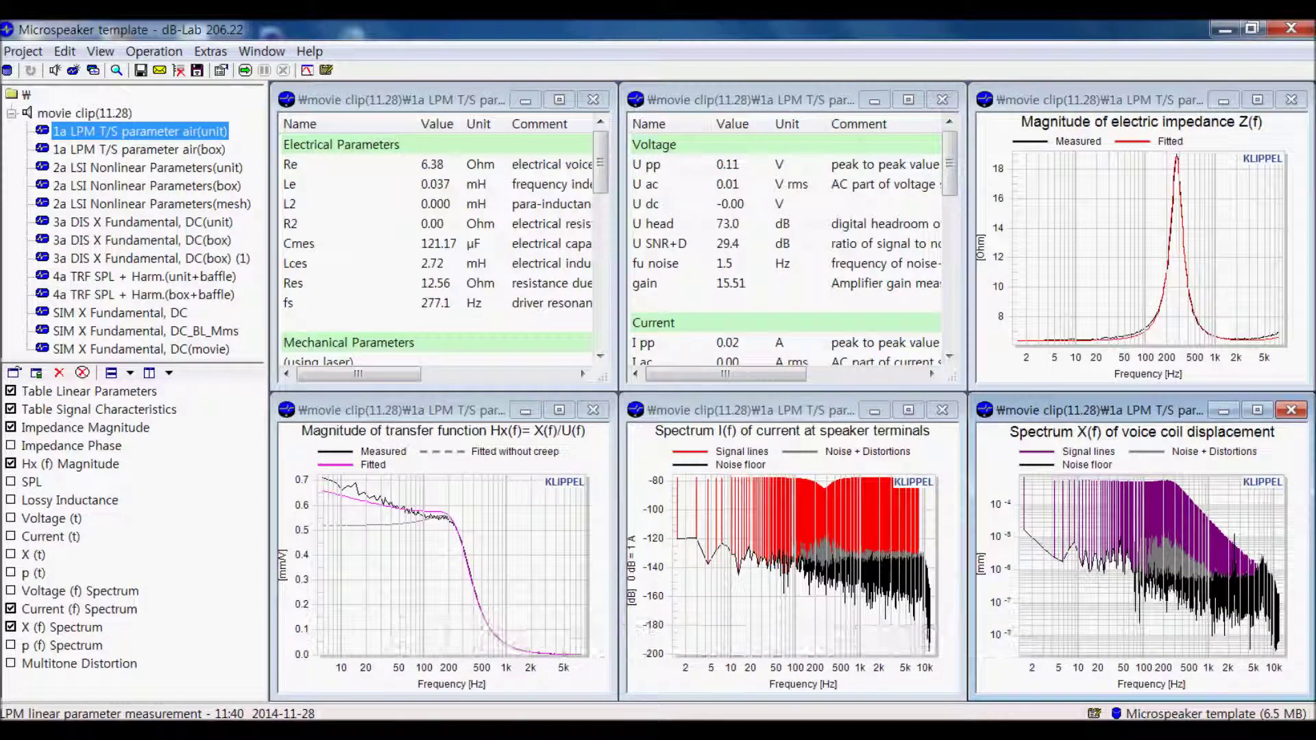
click(140, 149)
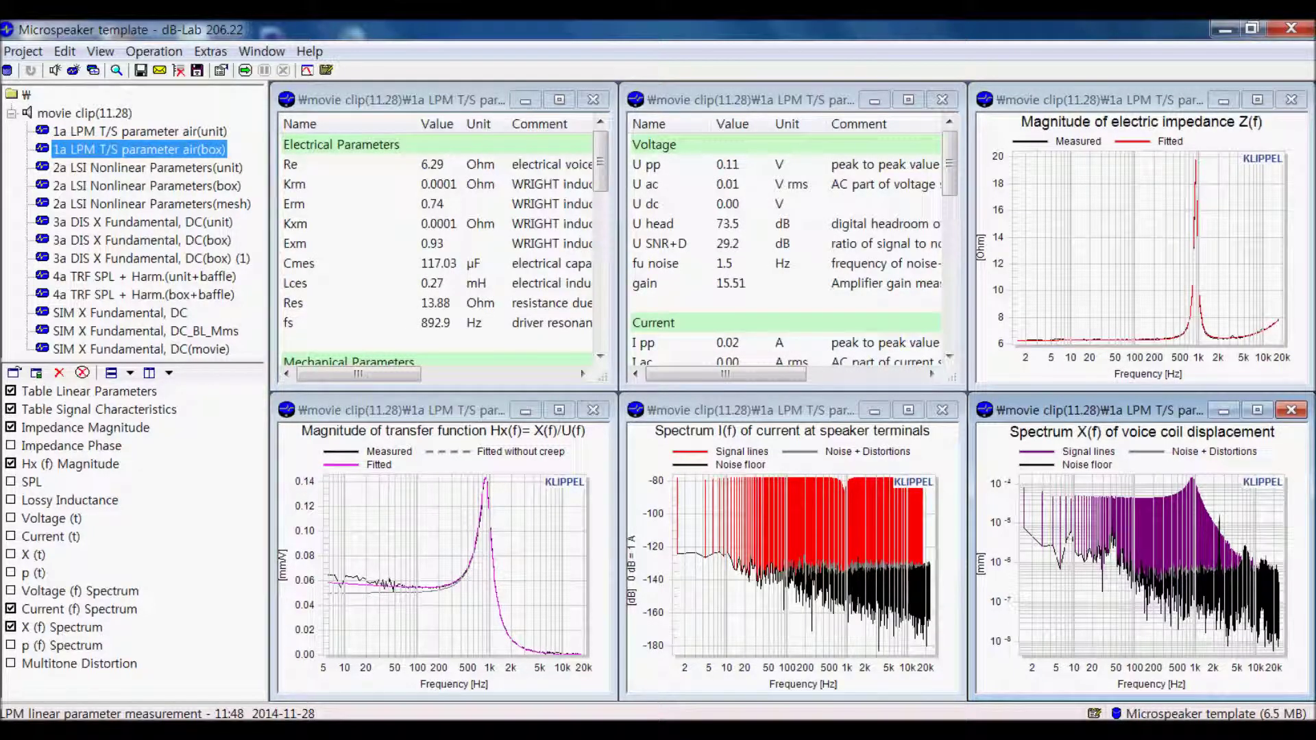
key(Down)
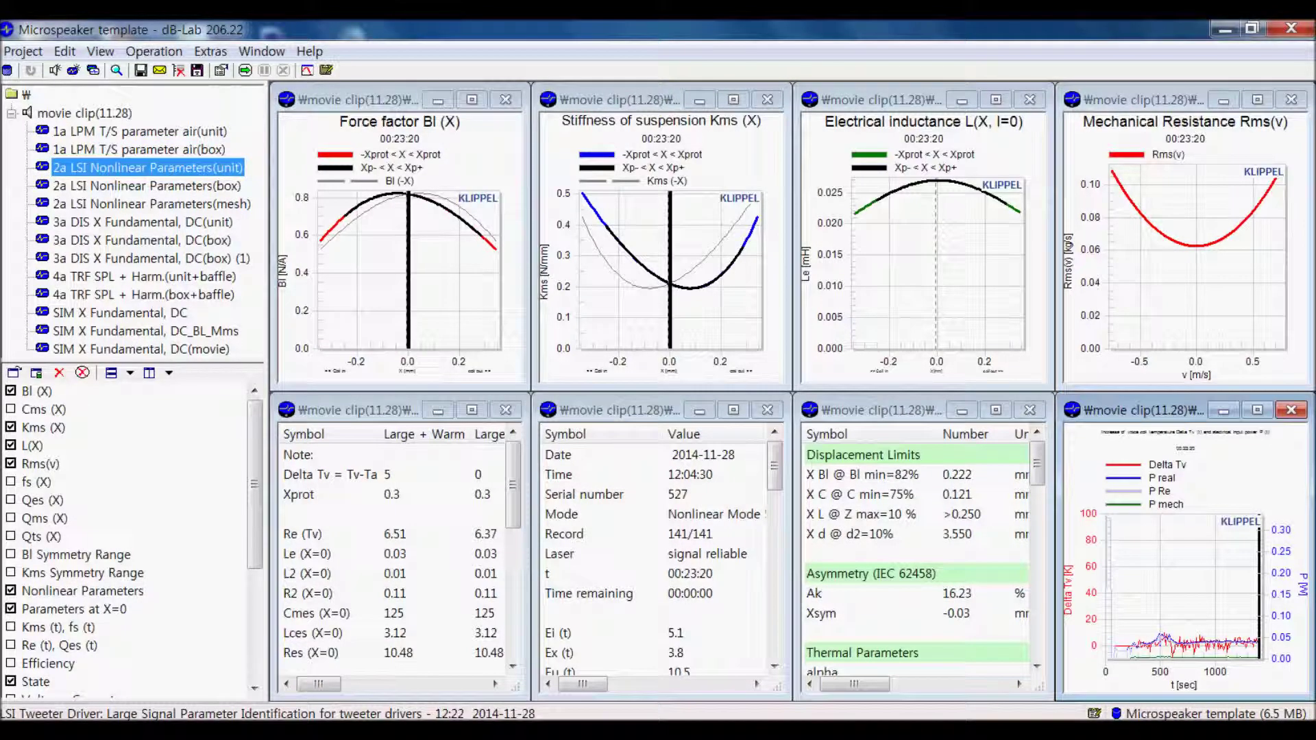
key(Down)
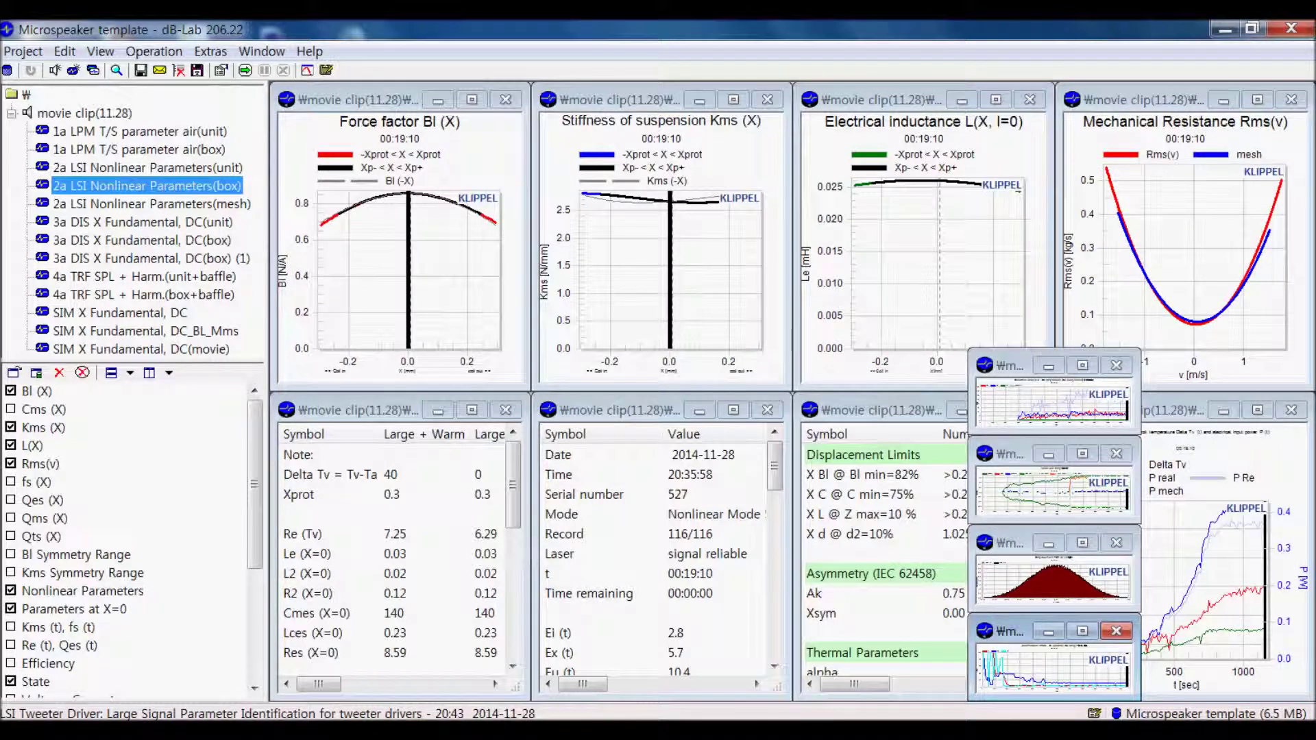
key(Down)
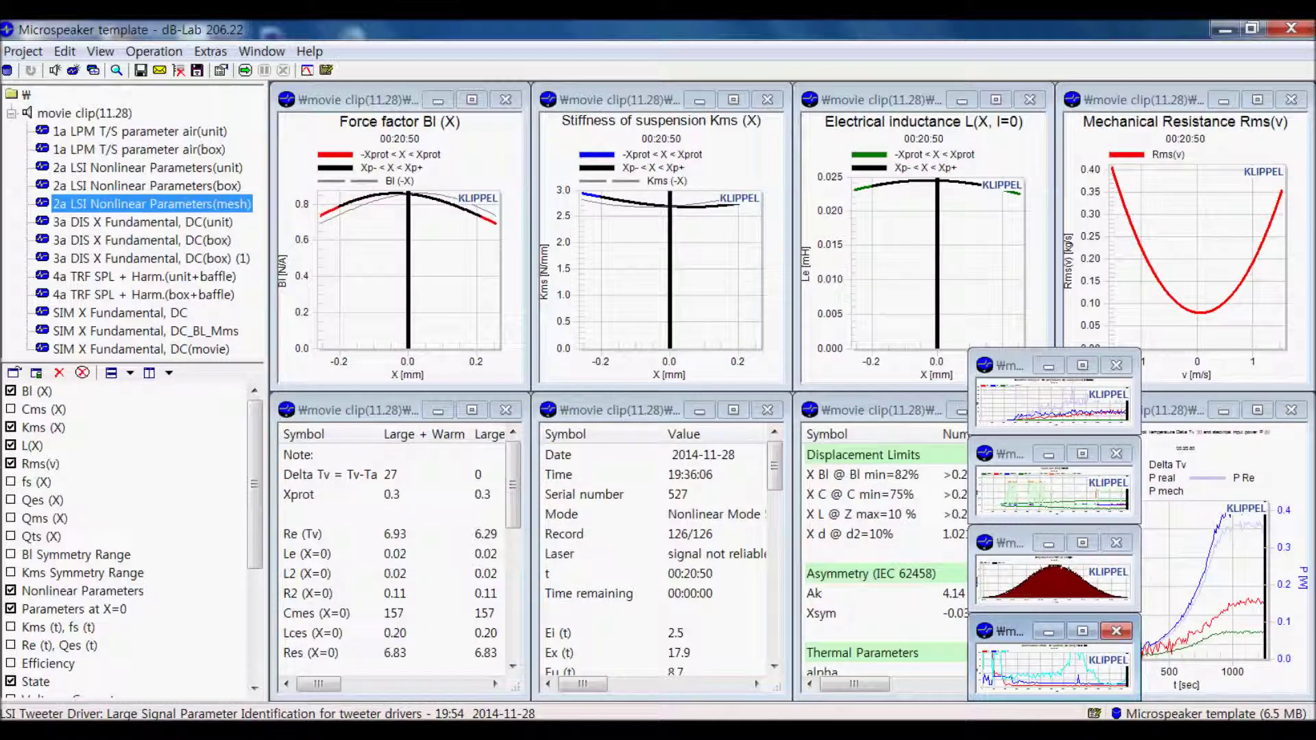
Step: Review the DIS results for unit and box and the TRF SPL + Harm. results for unit+baffle and box+baffle
key(Down)
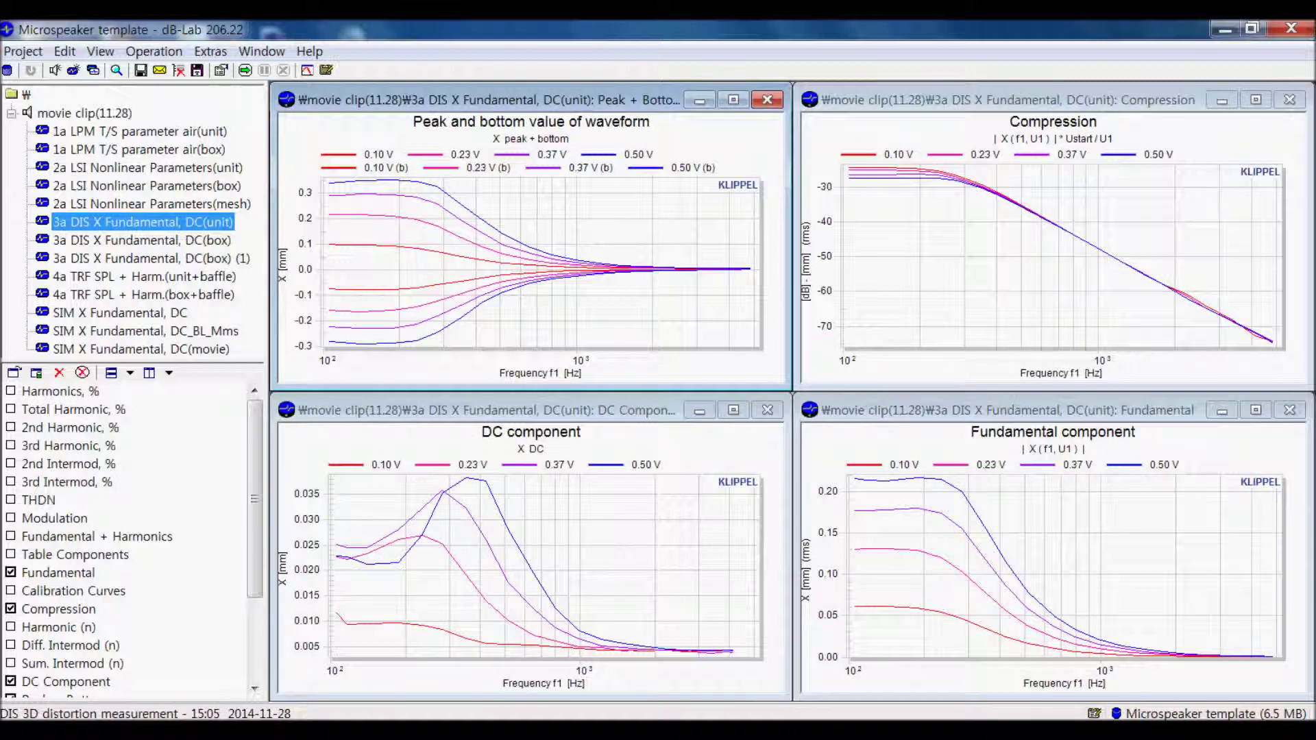
key(Down)
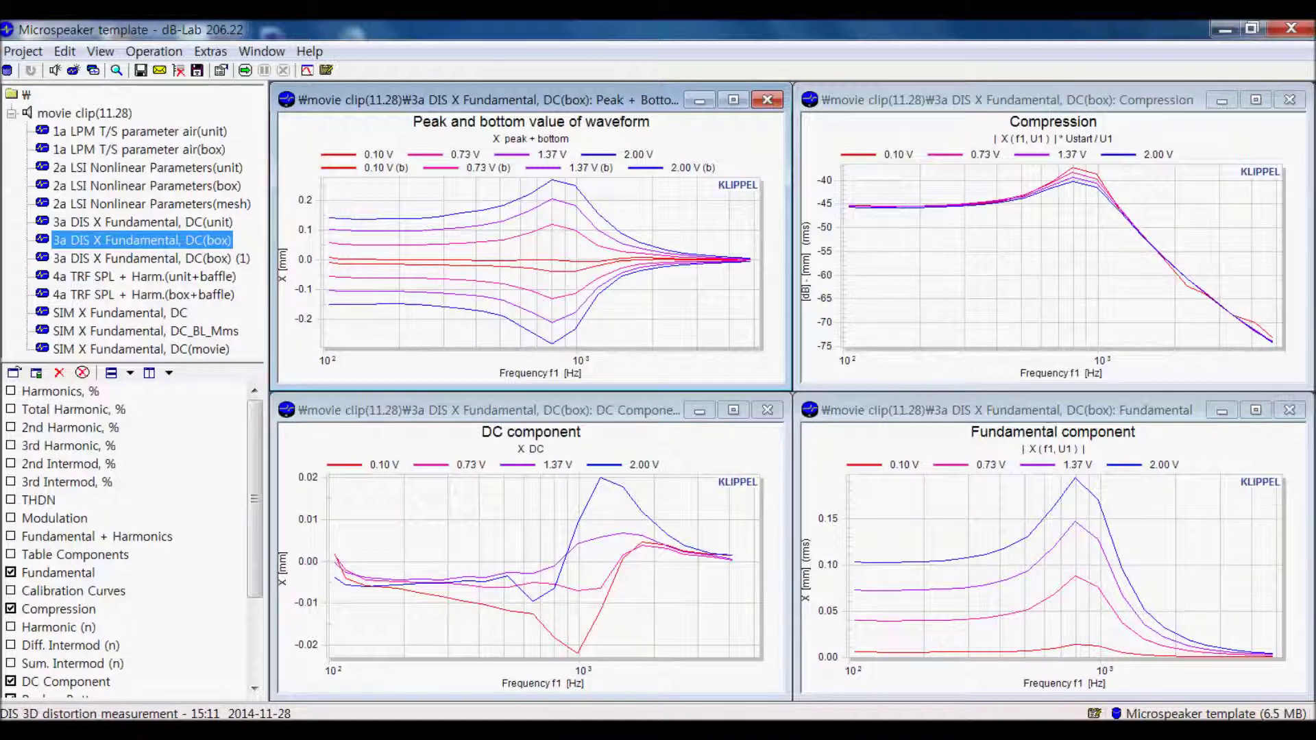
click(144, 276)
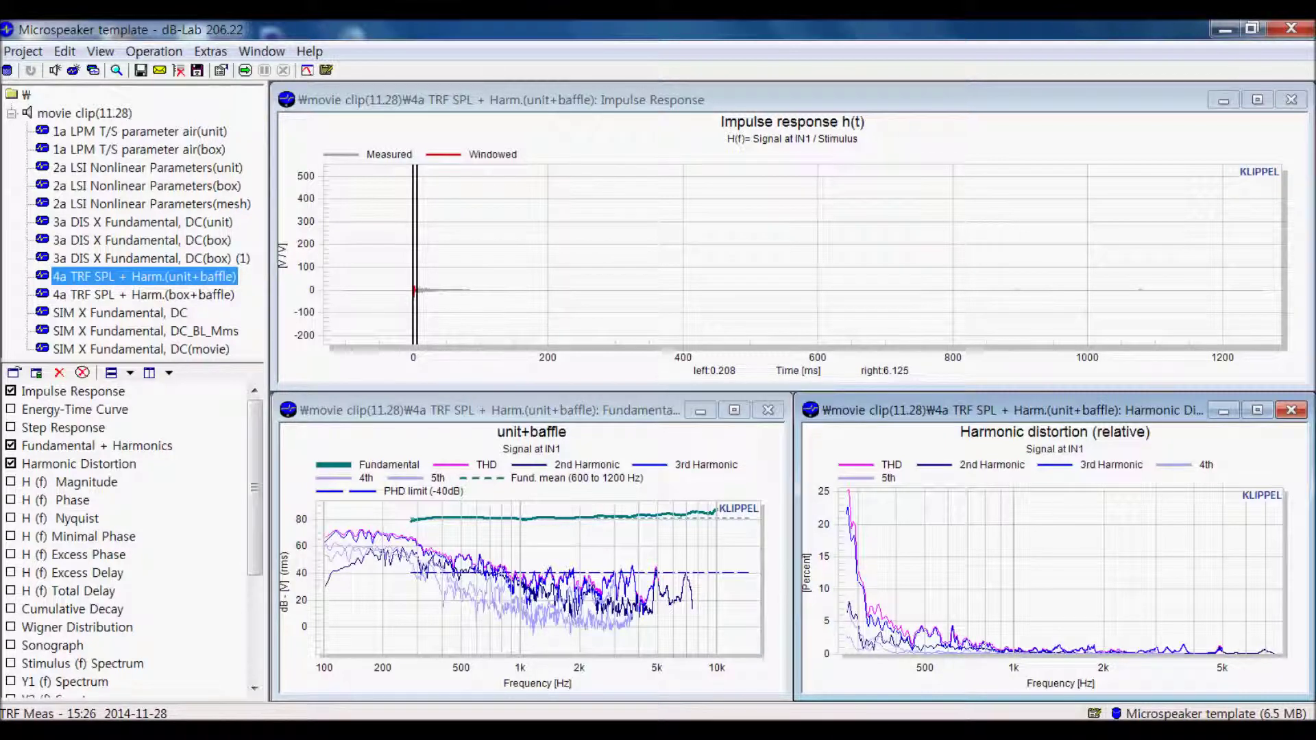
click(144, 294)
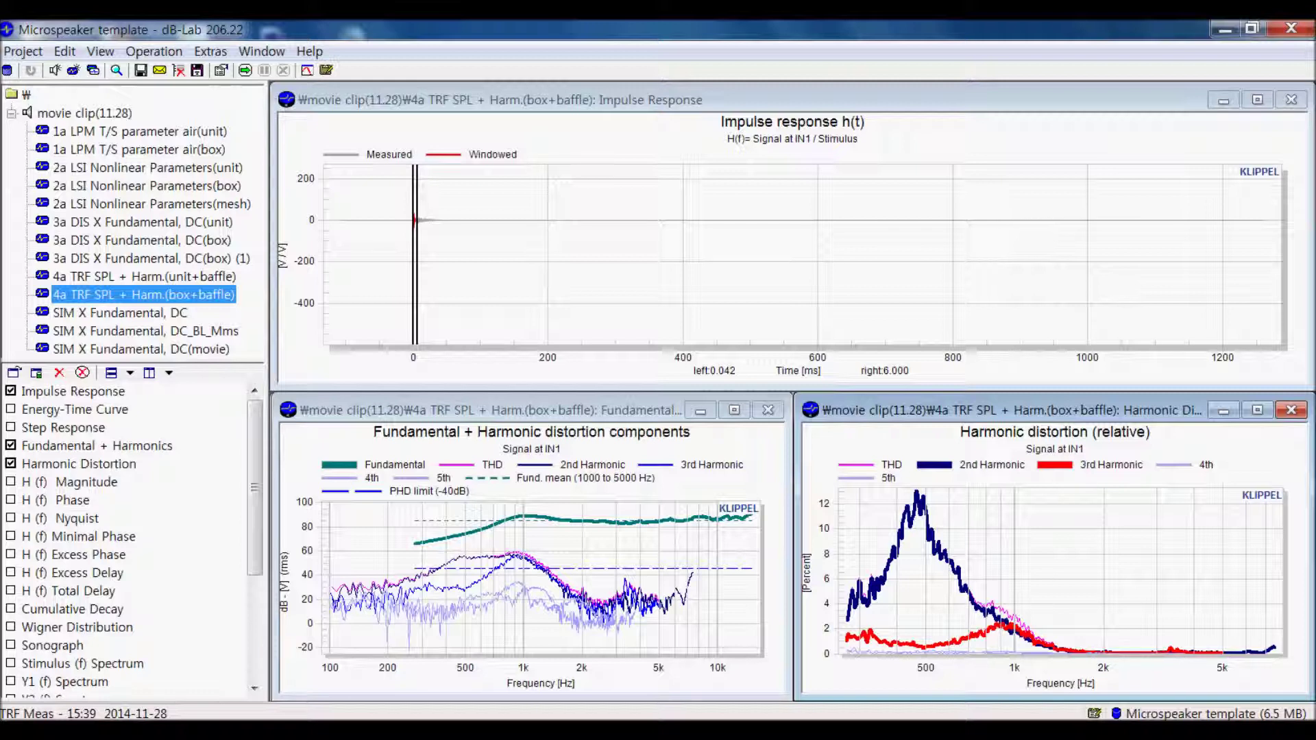
Step: Duplicate the simulation operation SIM X Fundamental, DC(movie) and bring the copy into view in the project tree
click(141, 349)
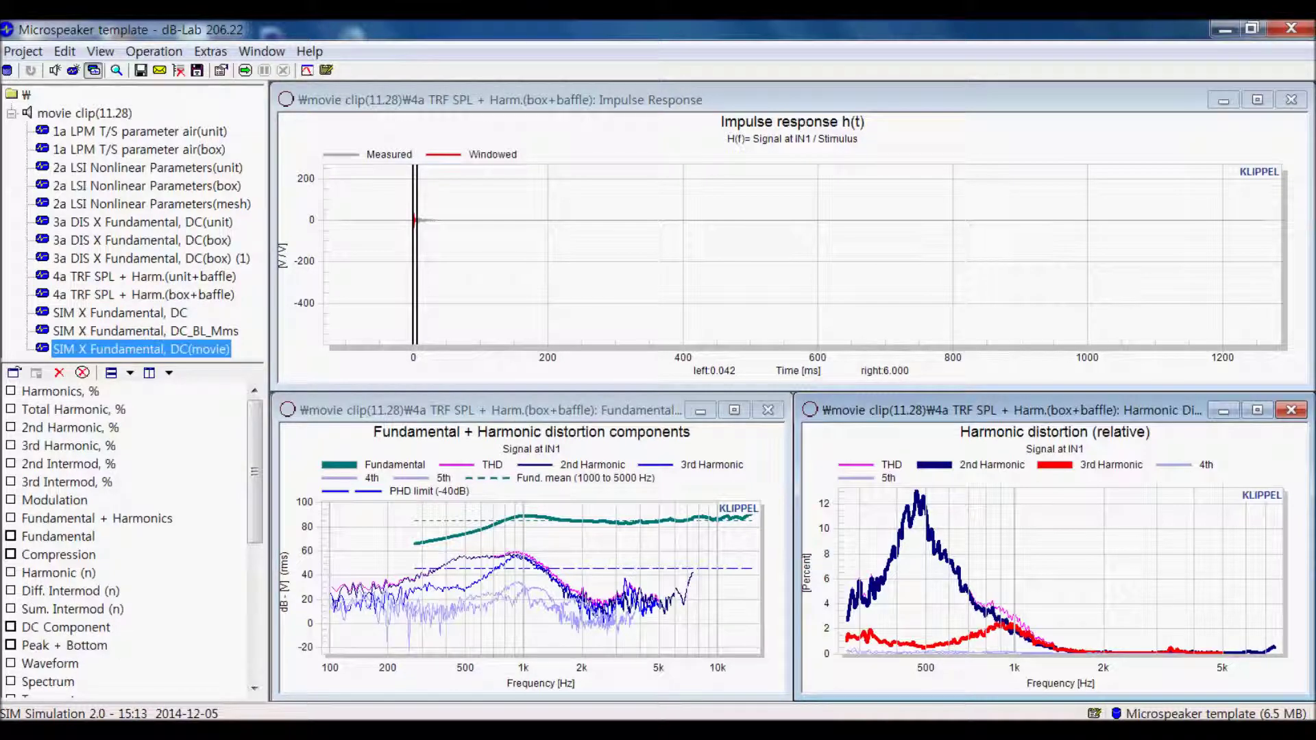
click(93, 70)
drag(255, 226, 255, 200)
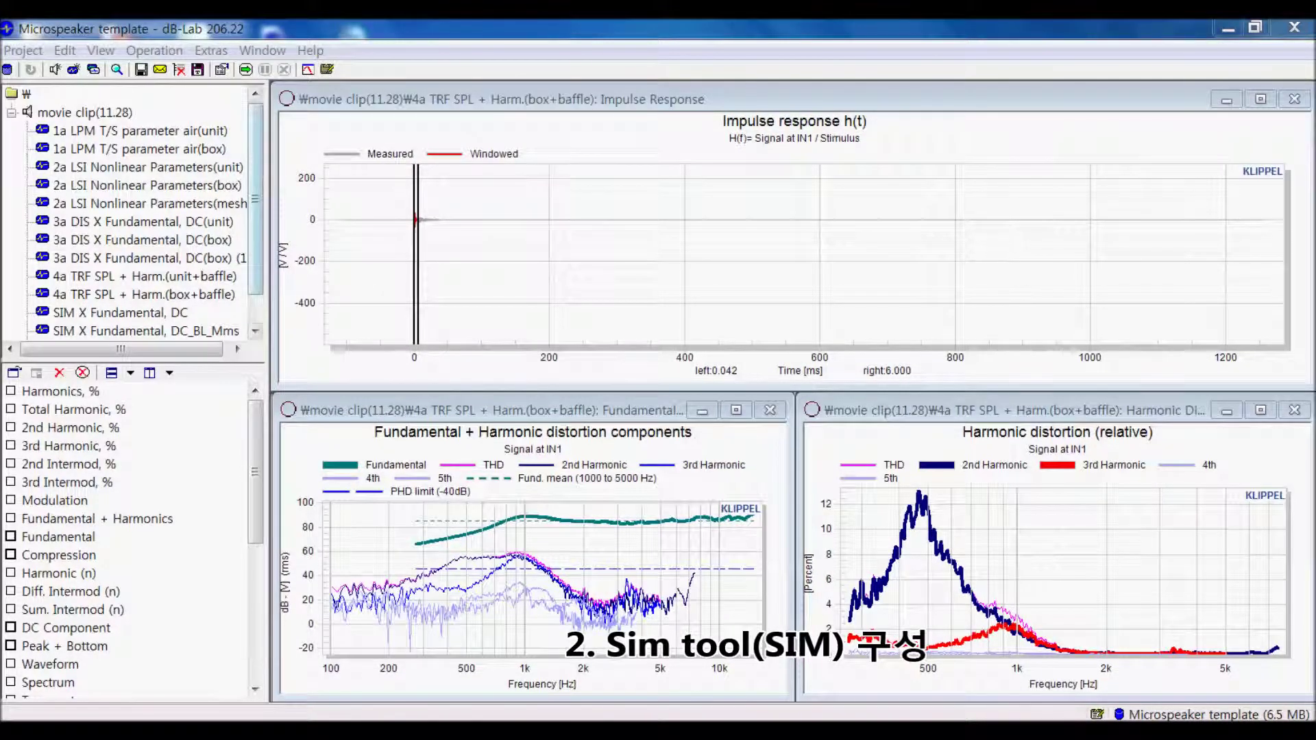
drag(255, 198, 256, 228)
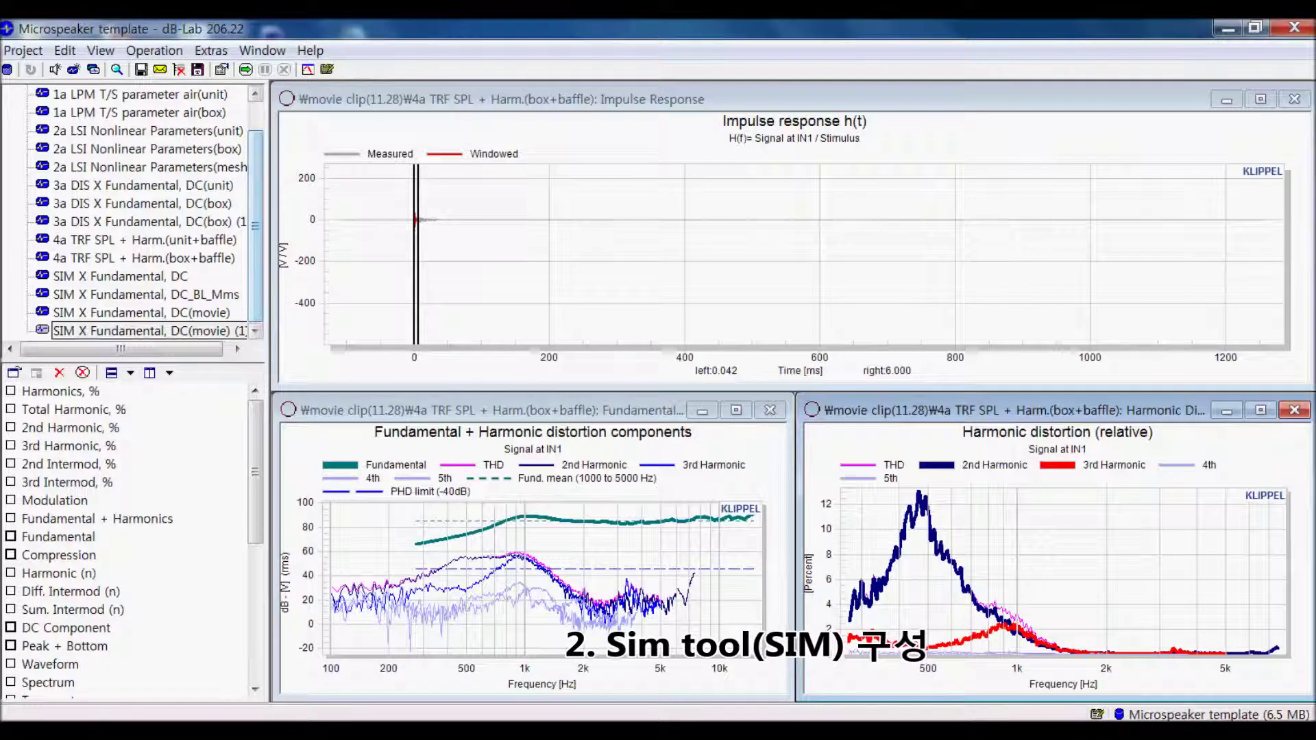
Step: Open the result windows of the copied simulation and remove the TRF curve from the Fundamental component chart
double_click(149, 331)
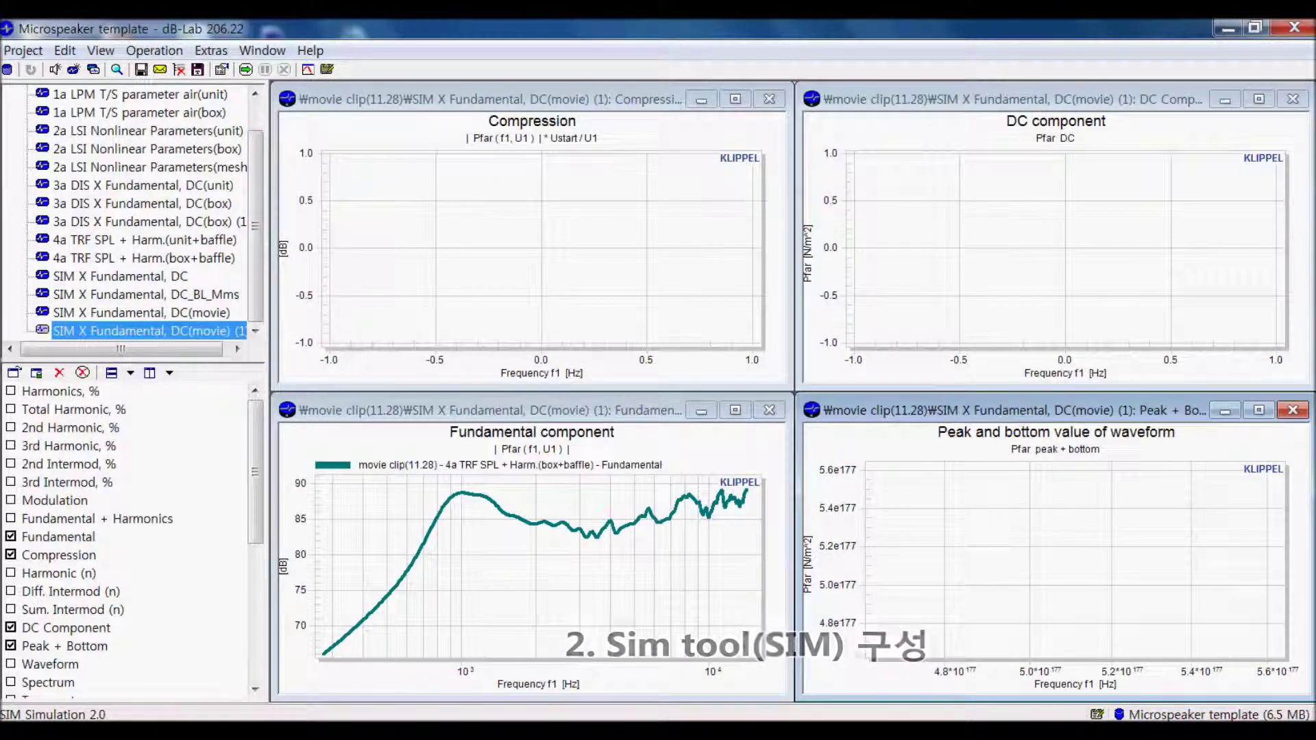
click(463, 493)
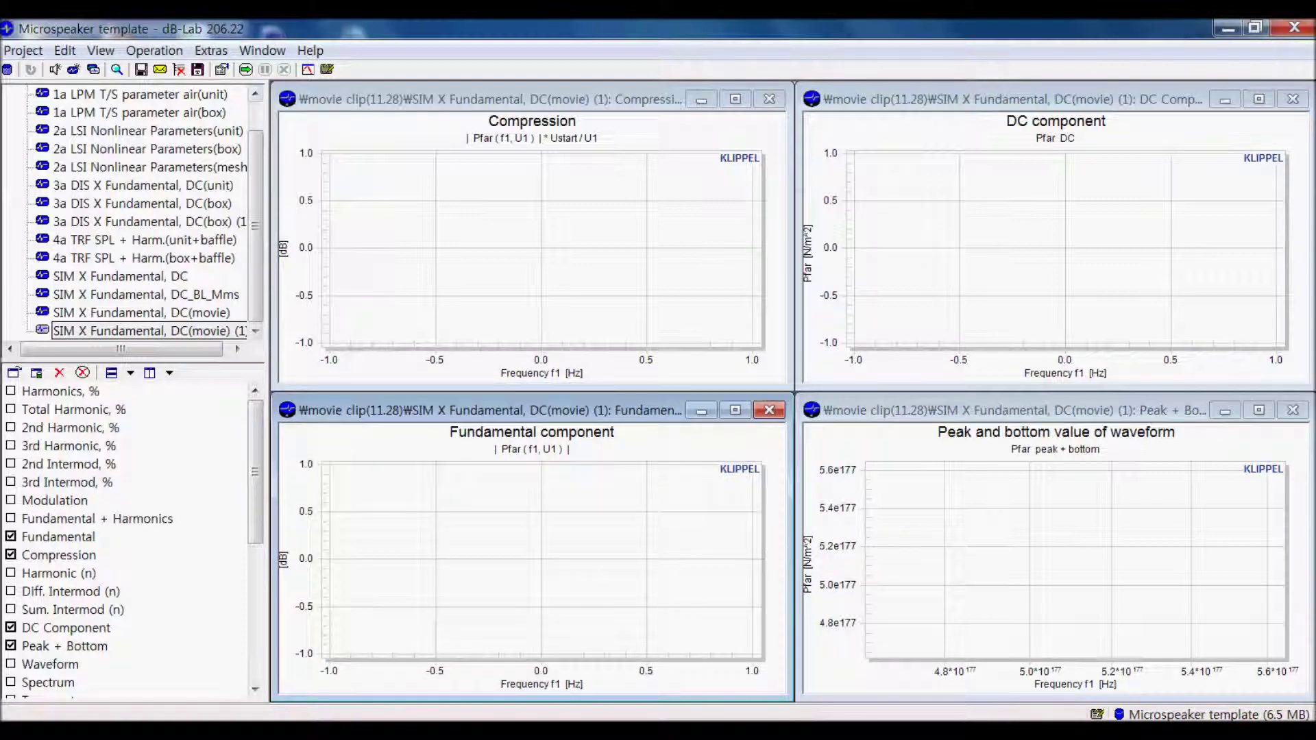
Step: Open the copied simulation's properties and look through the driver, stimulus, transducer, system, thermal, import/export and display settings
click(221, 69)
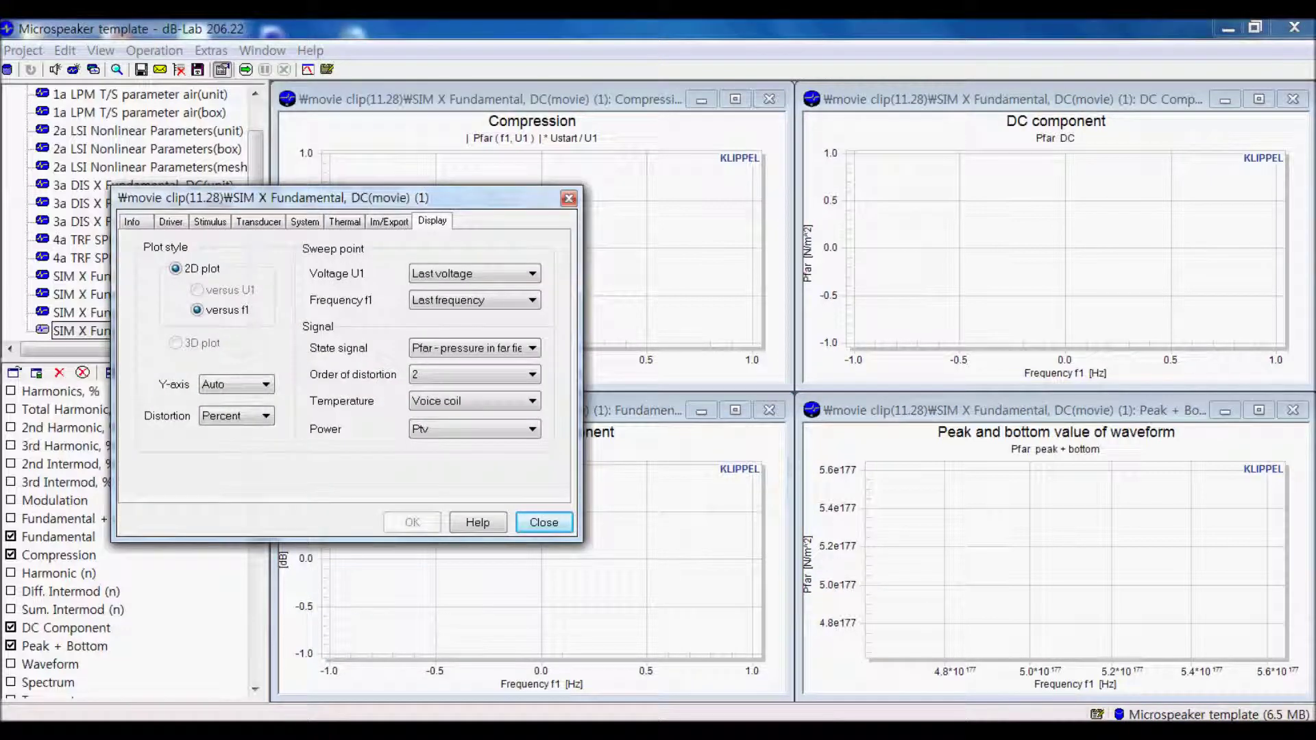
drag(275, 197, 200, 40)
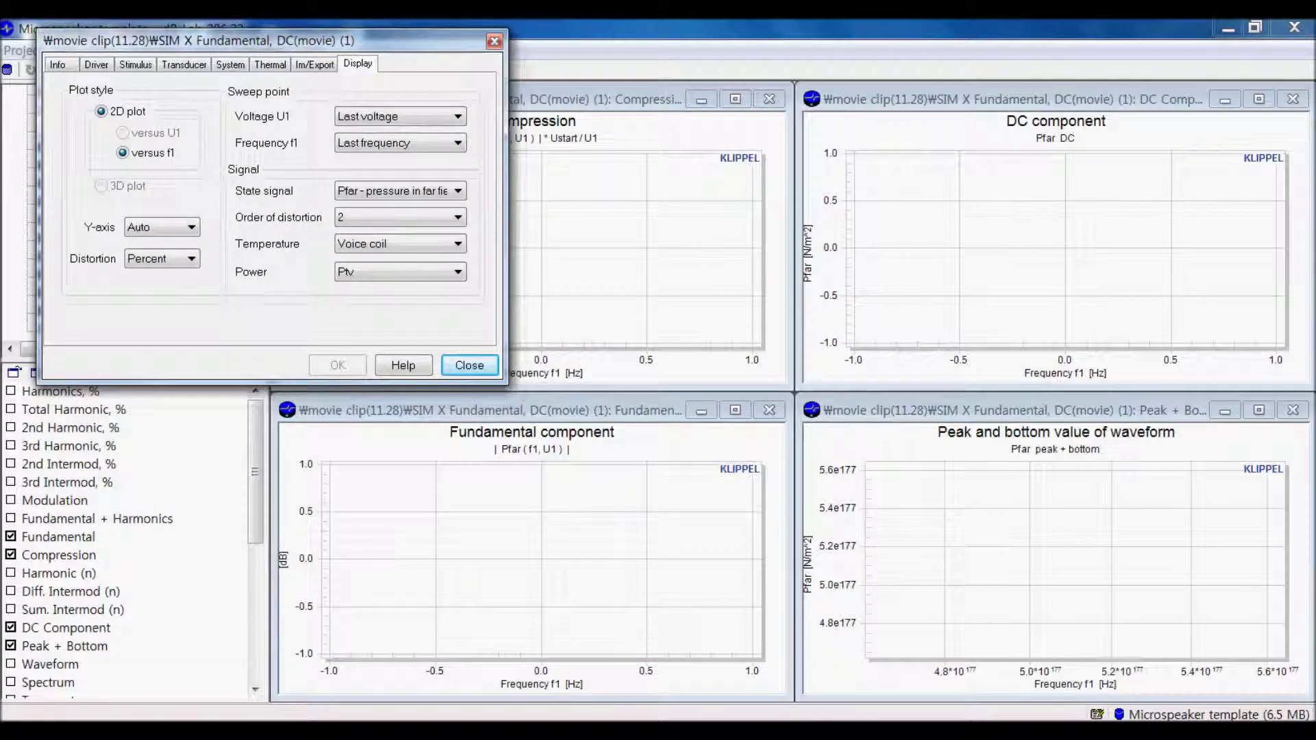
click(96, 64)
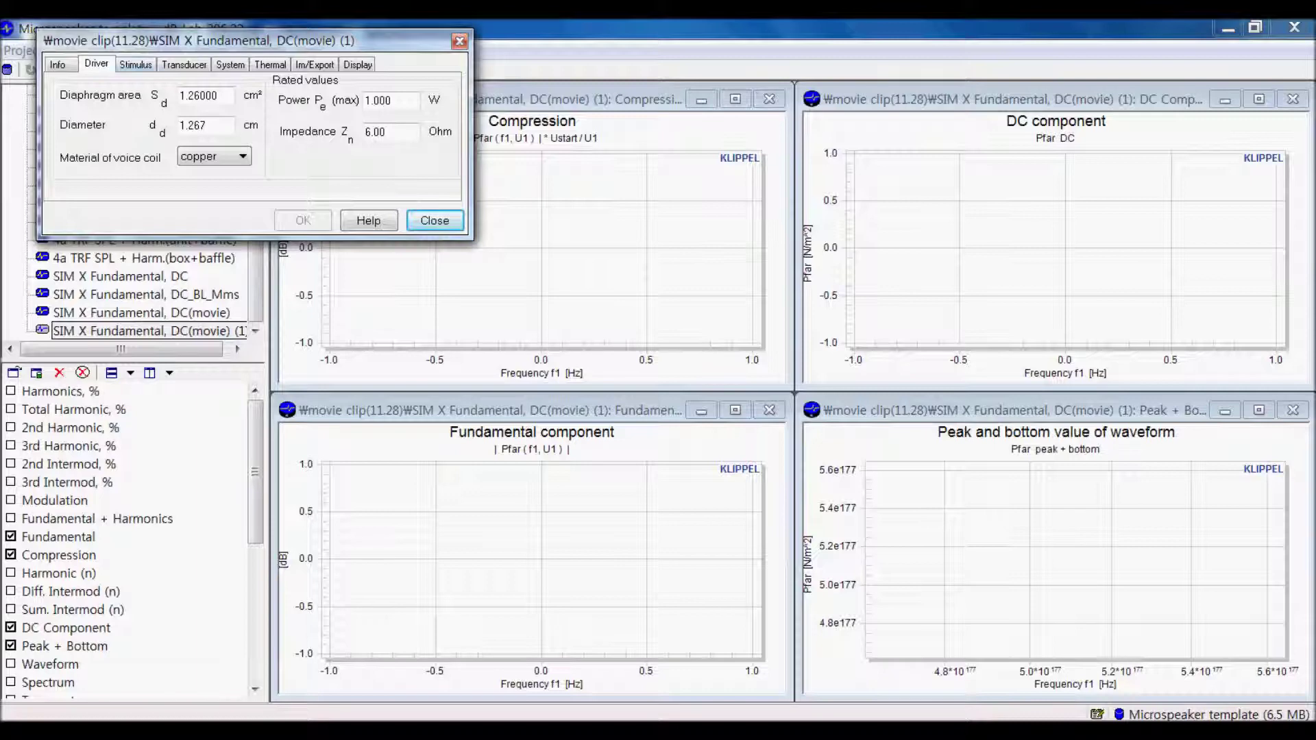
click(135, 64)
click(183, 65)
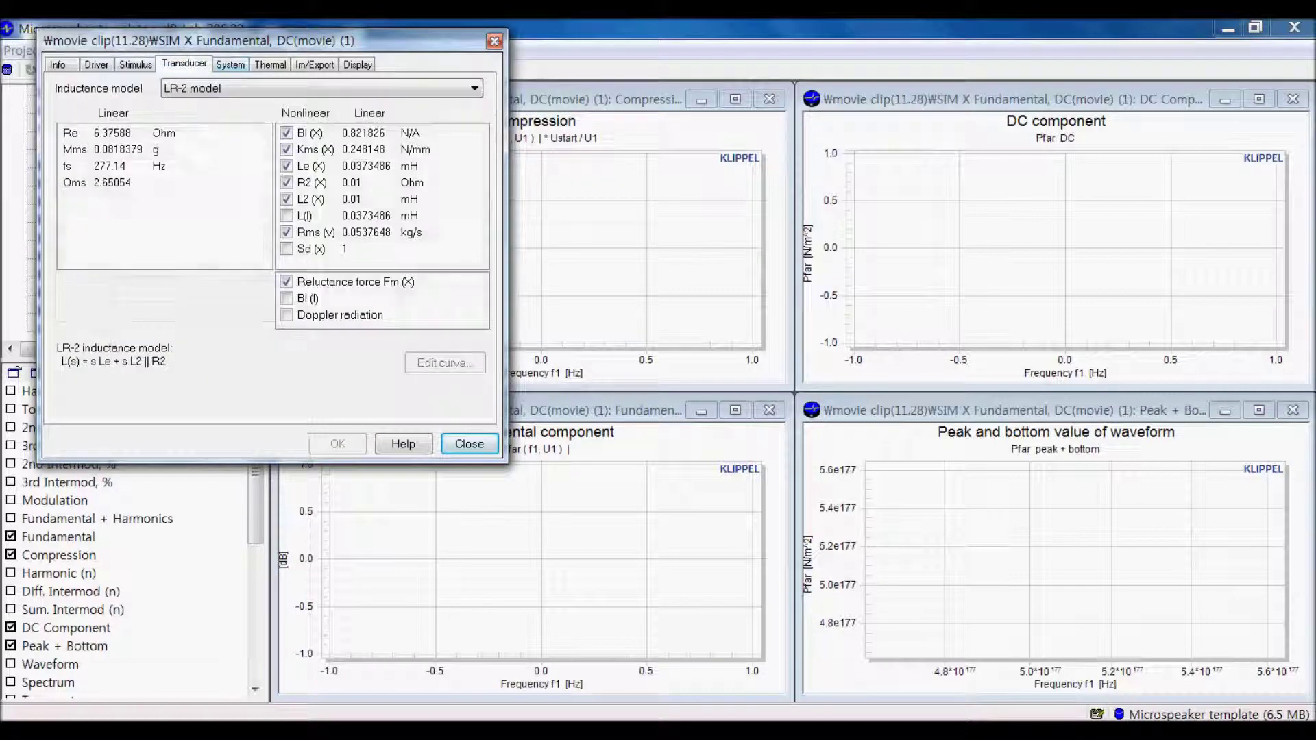
key(ctrl+Tab)
key(ctrl+Tab)
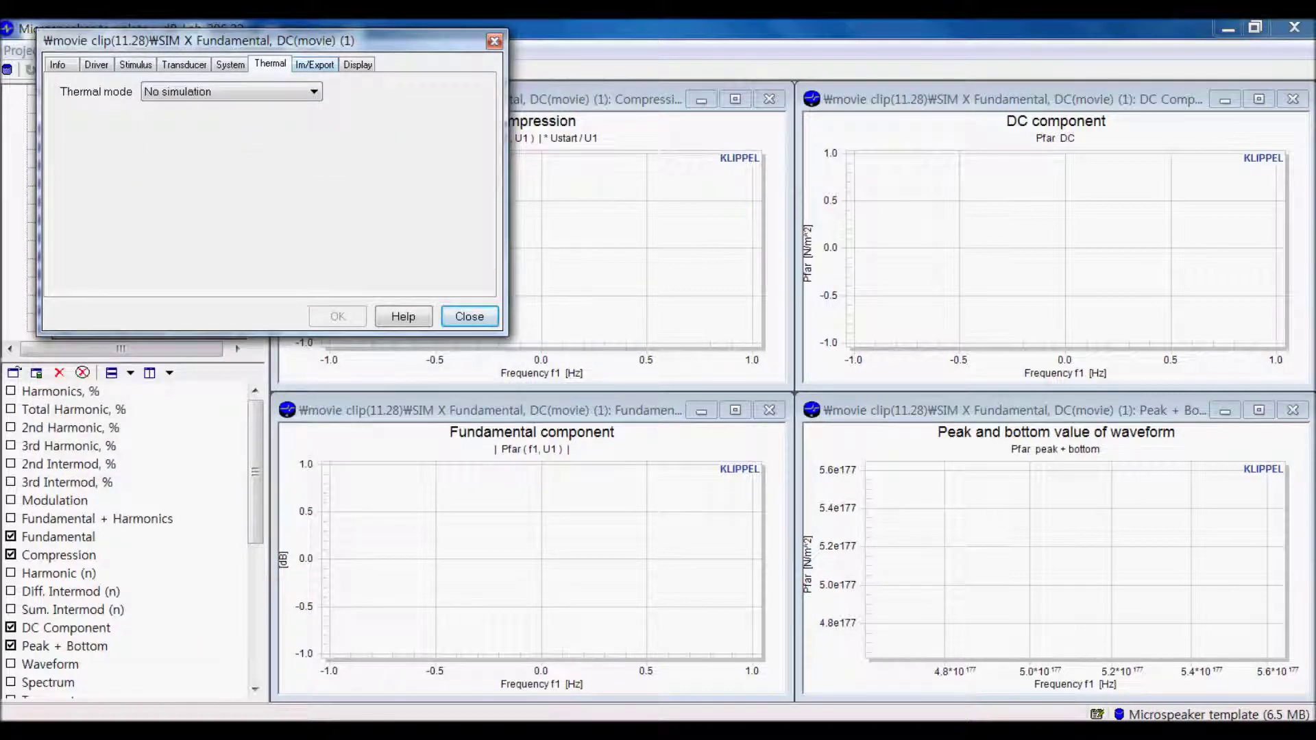
key(ctrl+Tab)
key(ctrl+Tab)
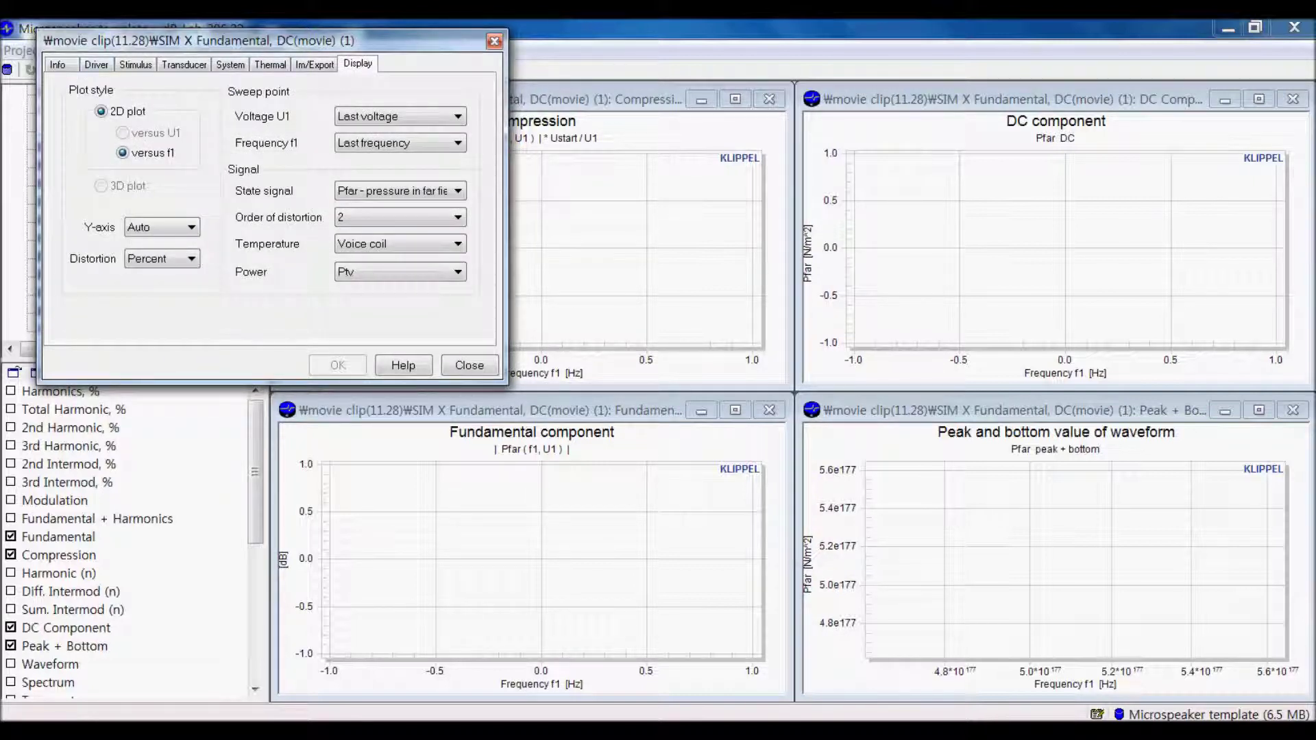
key(ctrl+Tab)
key(ctrl+Tab)
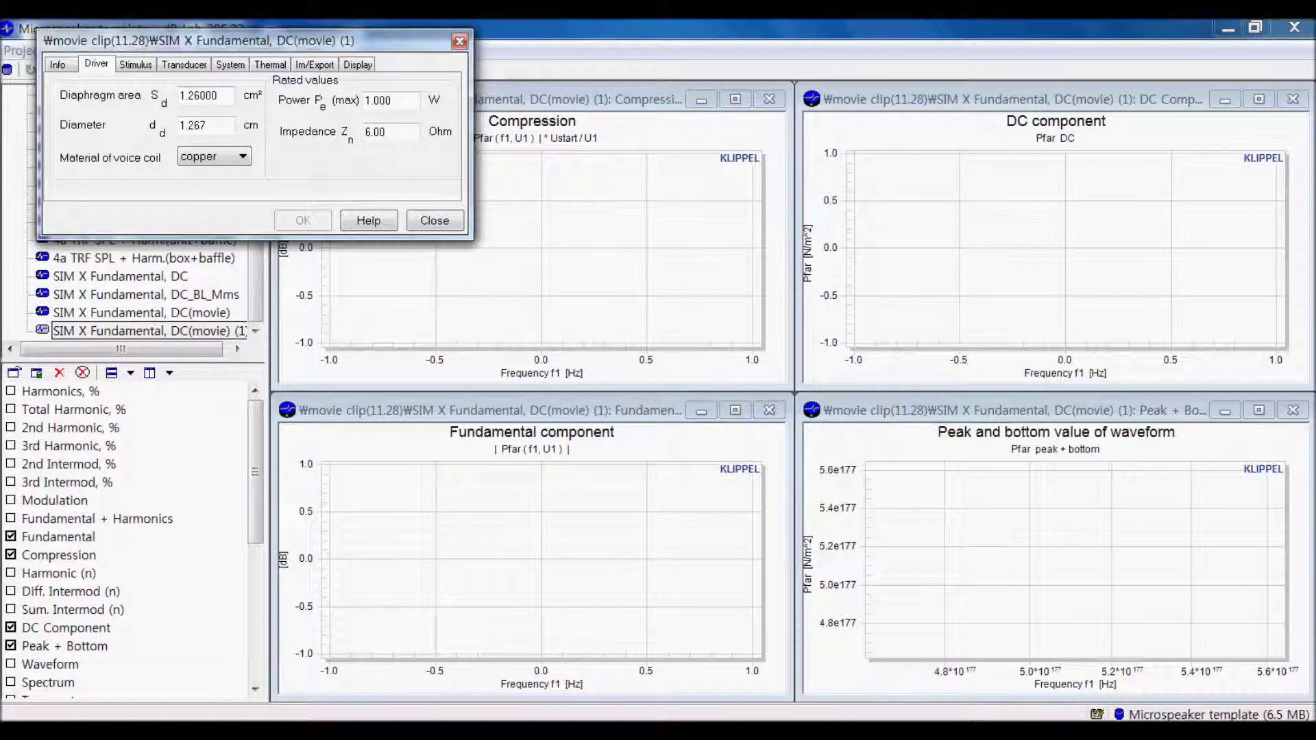
Step: Examine the driver's diaphragm area and diameter as well as its rated power and impedance
drag(219, 96, 177, 96)
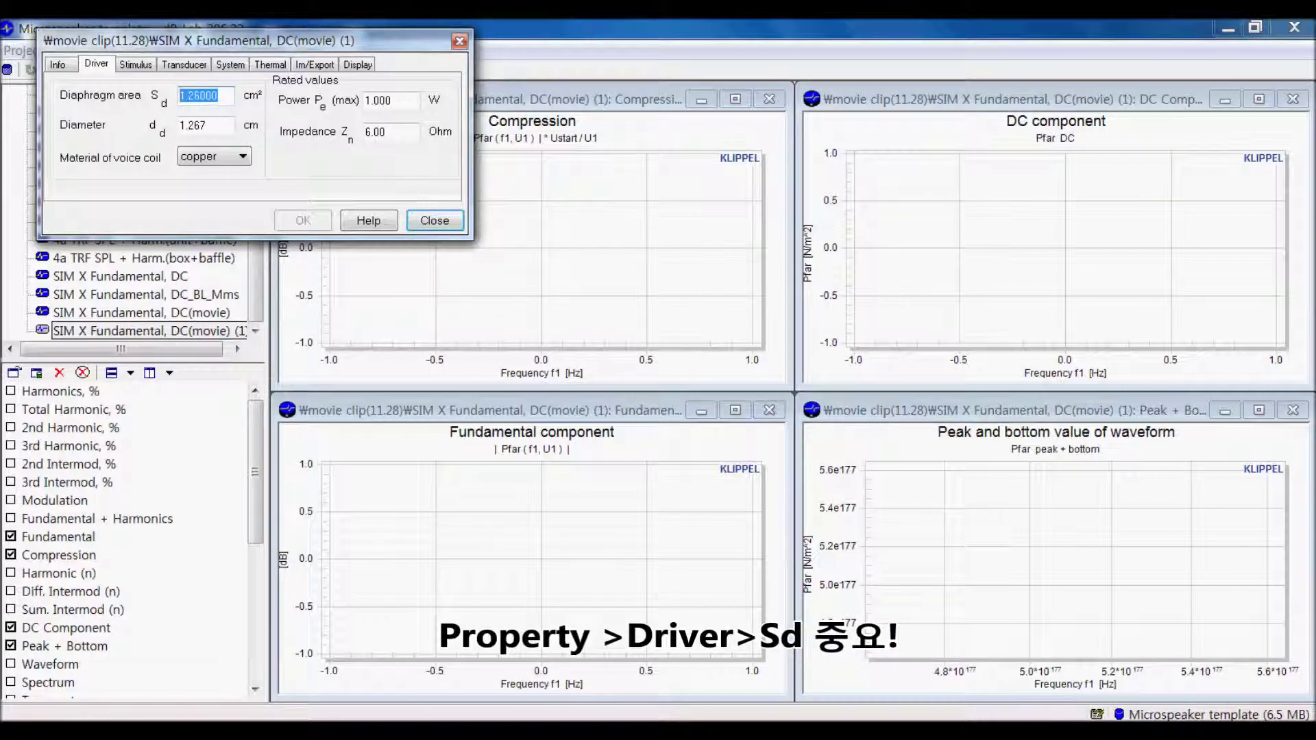
key(Tab)
key(shift+Tab)
drag(392, 100, 363, 100)
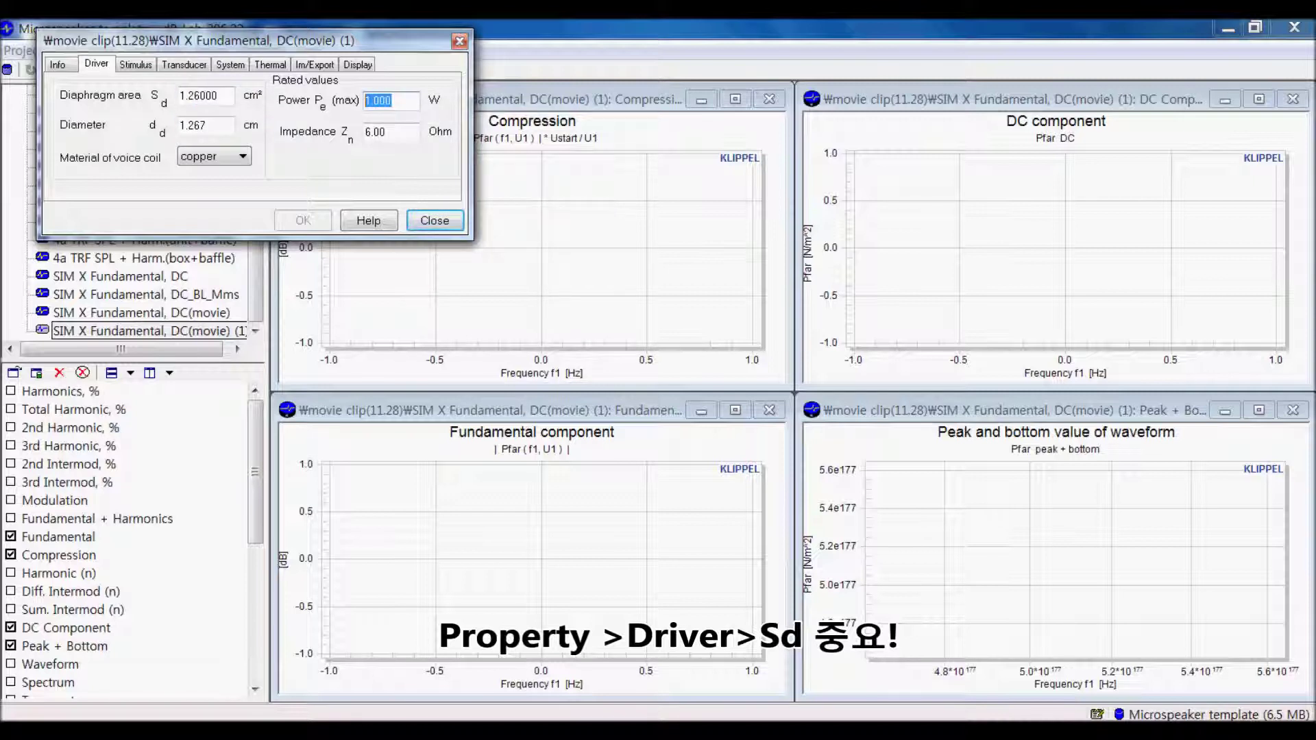
key(Tab)
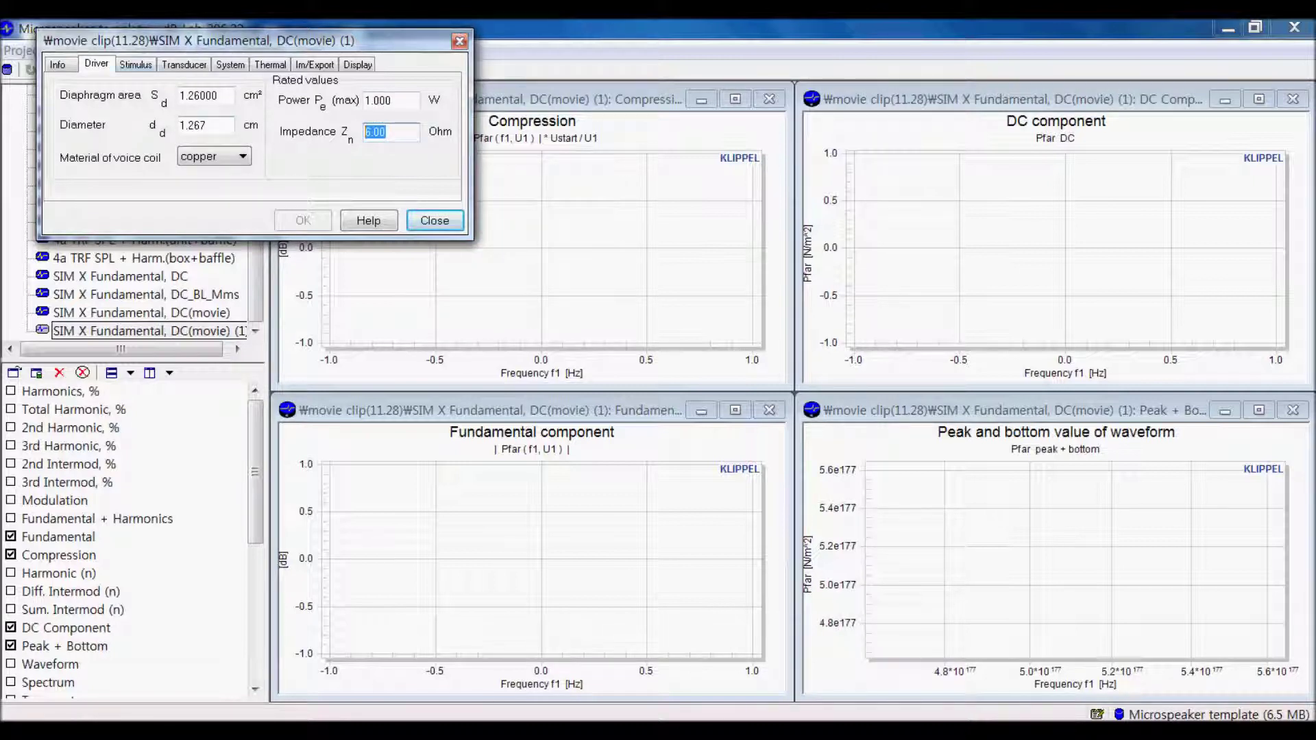
Step: Examine the stimulus settings for the frequency sweep: start frequency, end frequency and number of points
click(135, 65)
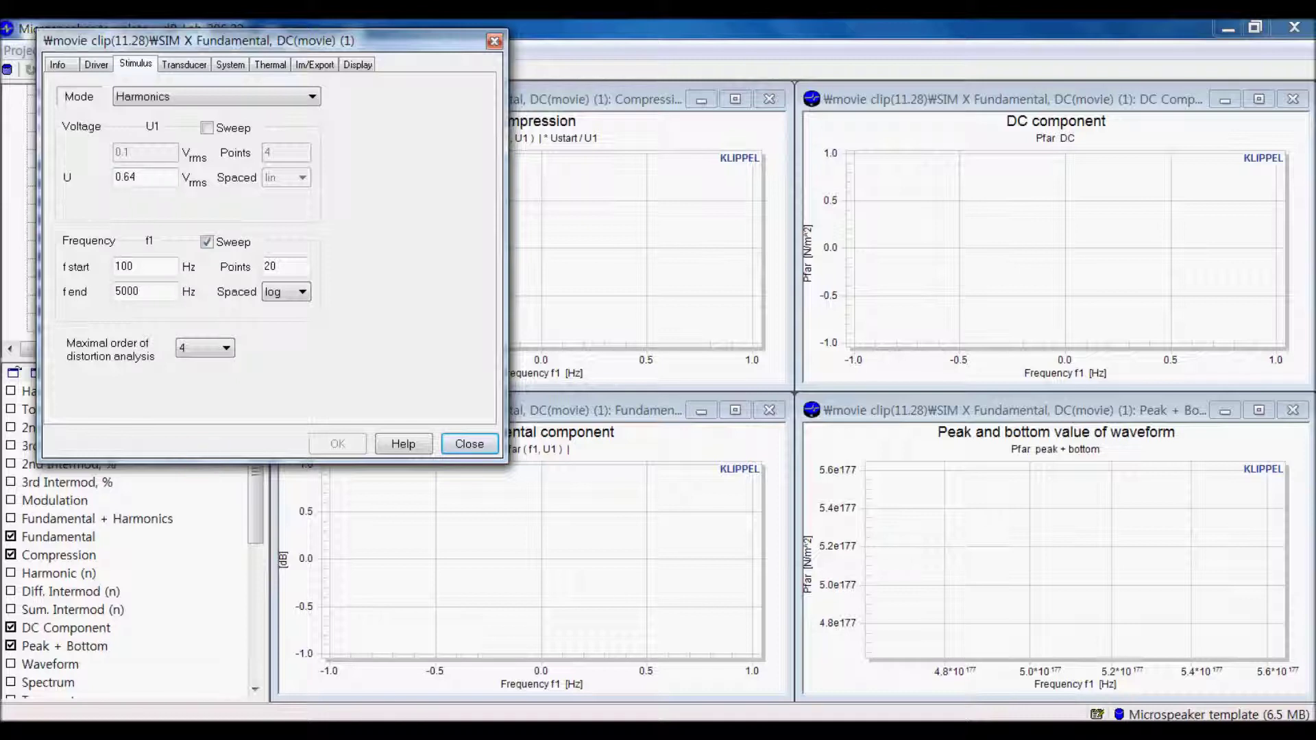
click(133, 266)
key(shift+Home)
key(Tab)
key(Tab)
key(End)
double_click(133, 266)
key(Tab)
key(Tab)
click(280, 267)
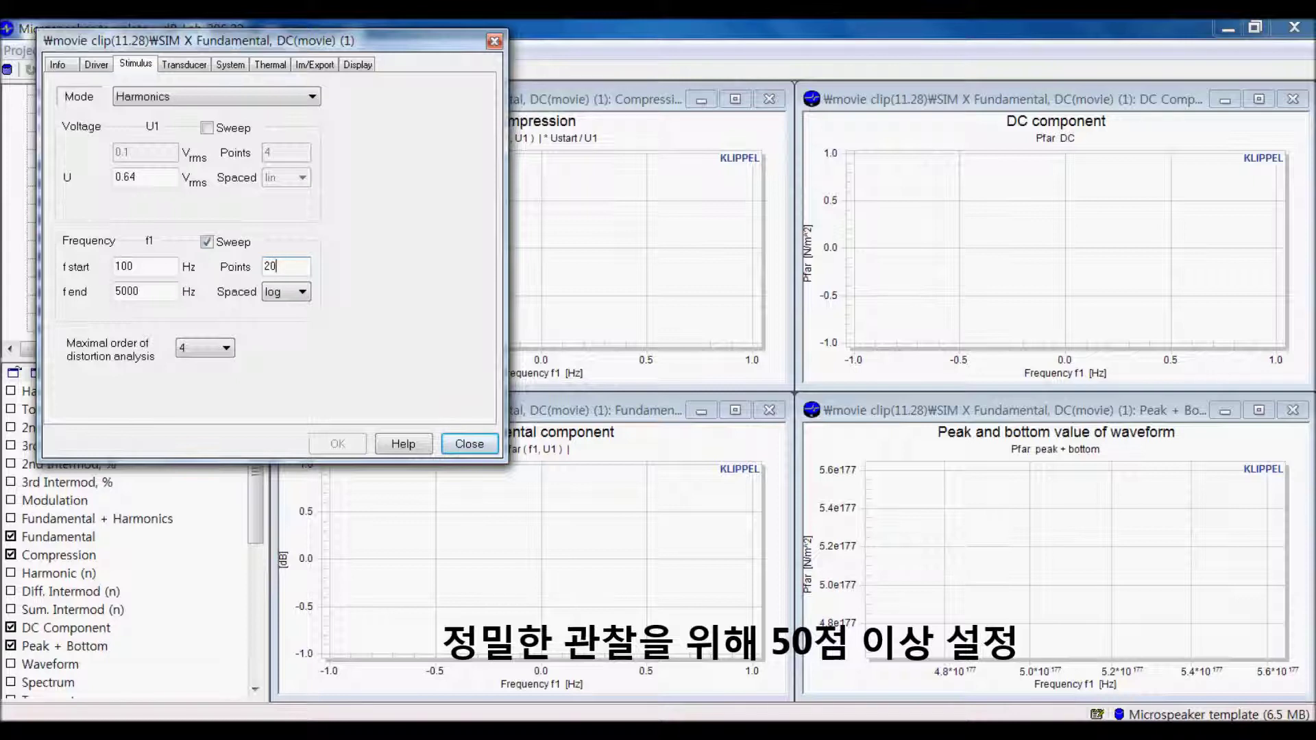
Step: Toggle the U1 voltage sweep to compare its start, end and points settings with the single-voltage setting, leaving the sweep off
click(206, 128)
click(206, 127)
click(206, 127)
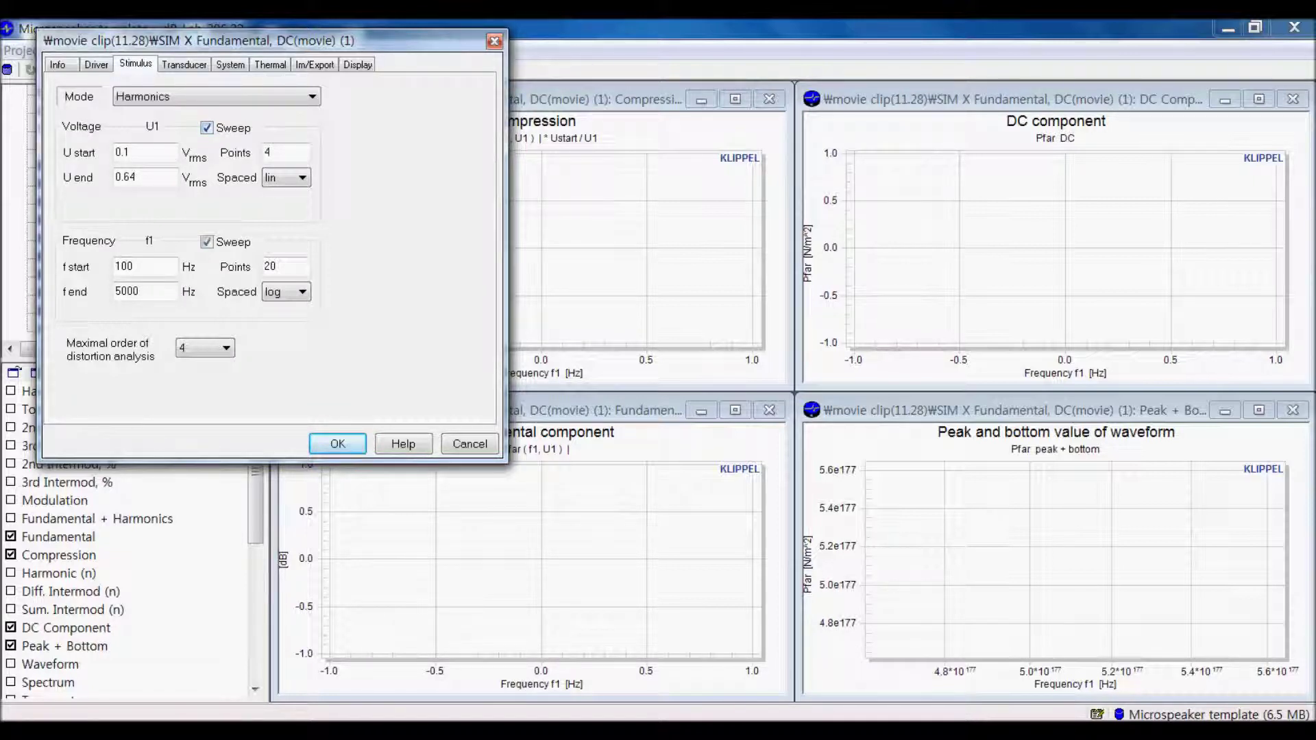
drag(132, 153, 114, 152)
key(Tab)
key(Tab)
click(207, 127)
drag(138, 178, 113, 178)
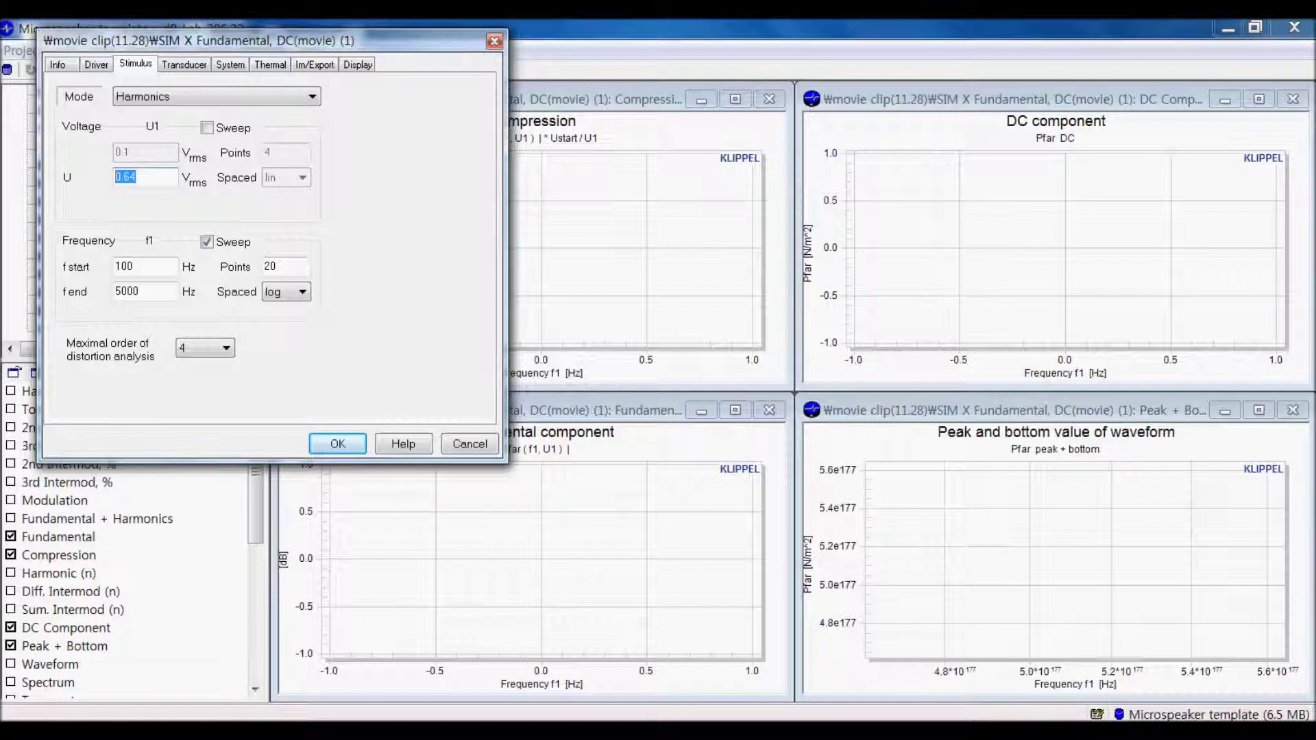
click(207, 127)
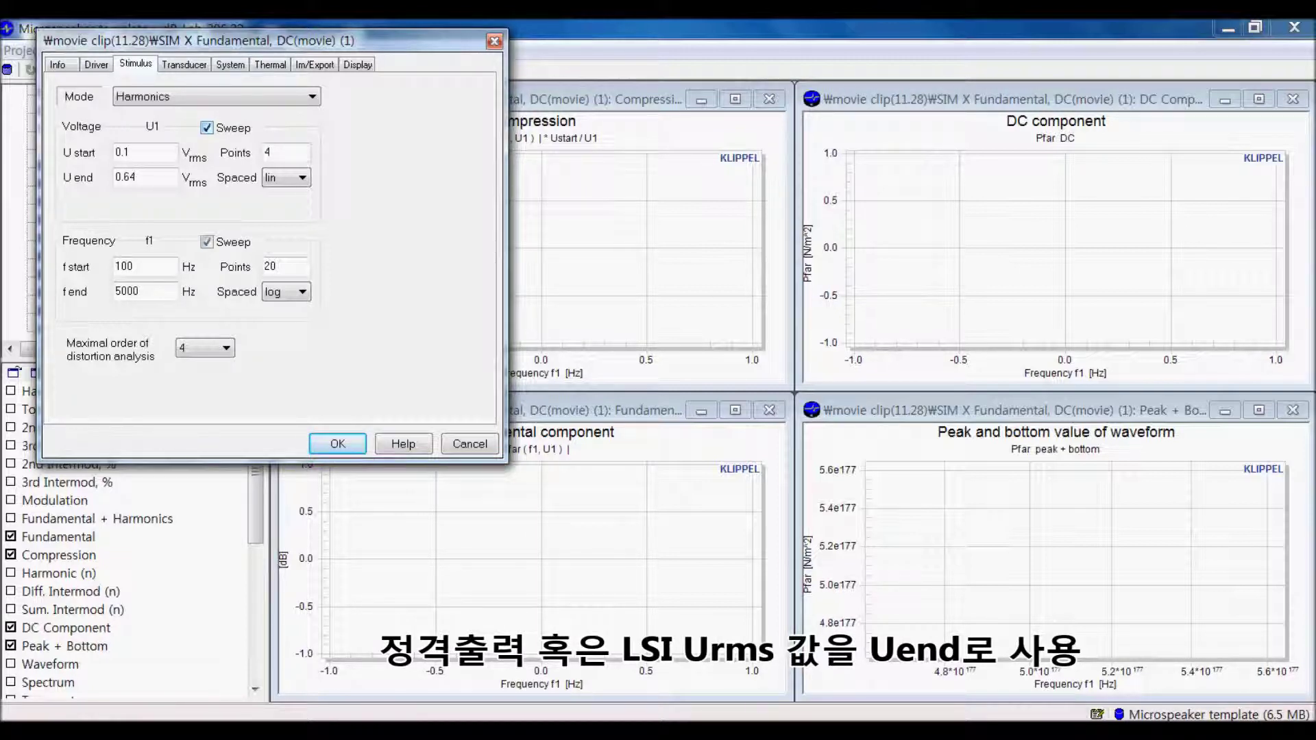
click(207, 128)
drag(140, 177, 114, 177)
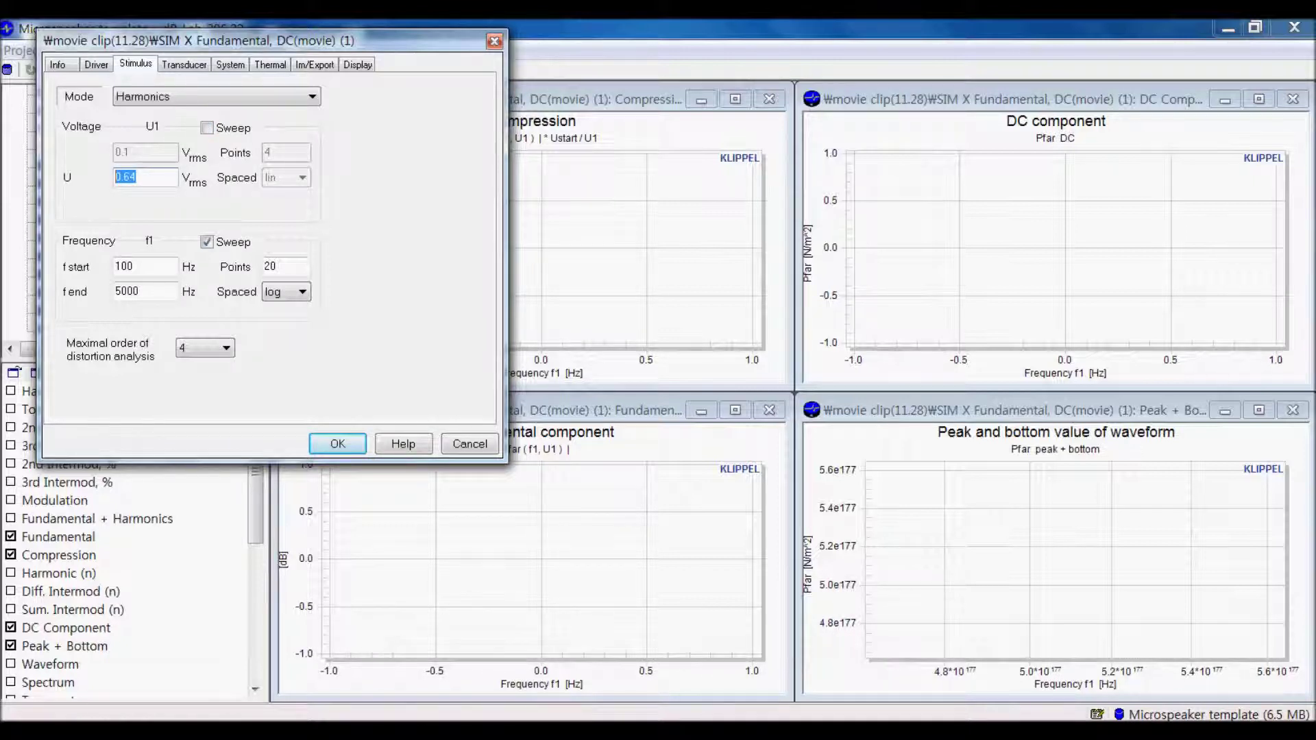
click(207, 129)
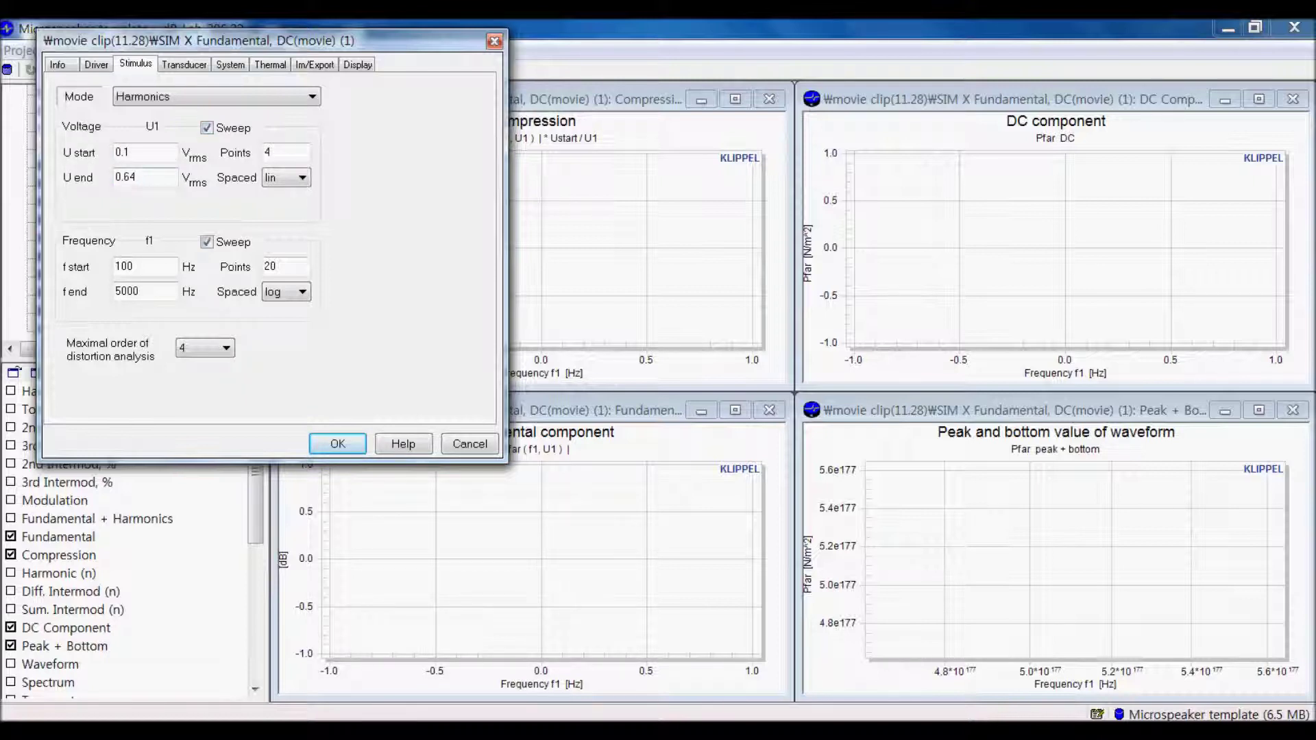
click(207, 128)
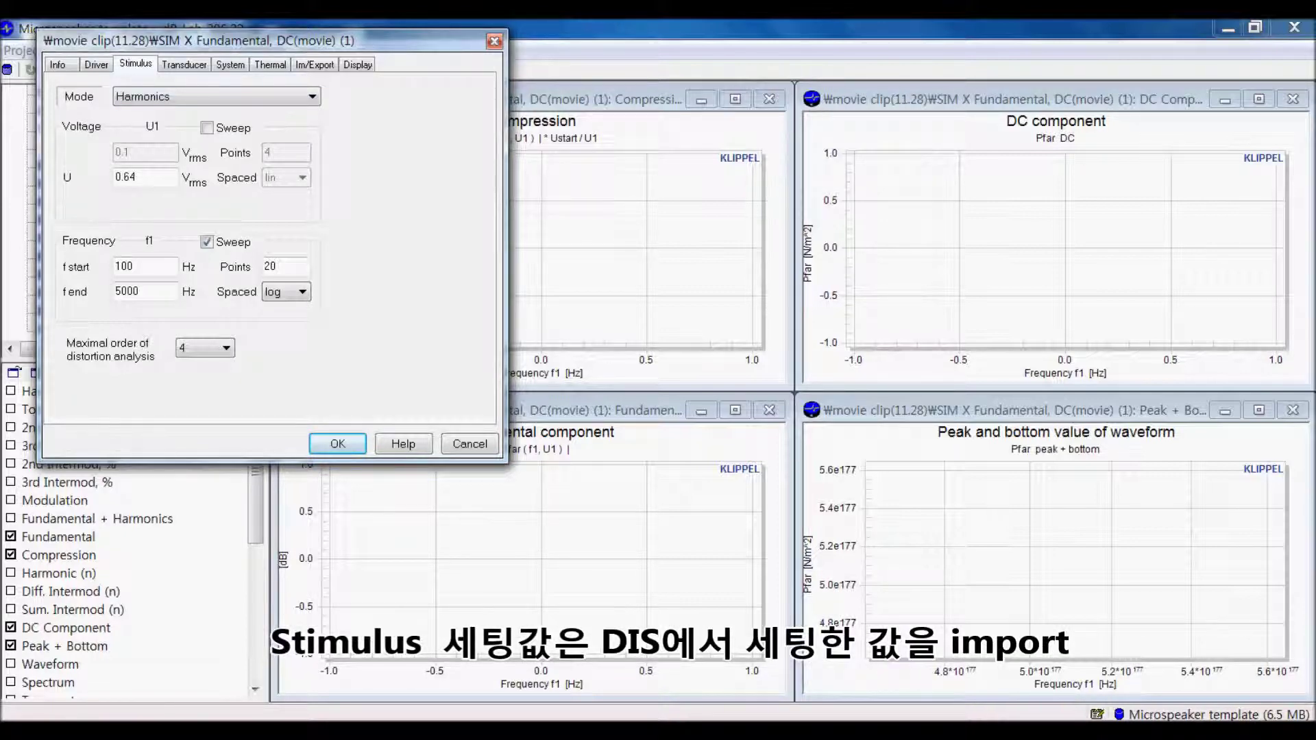
Step: Move the properties dialog clear of the charts and display the simulation's linear and nonlinear transducer parameters
drag(206, 40, 487, 50)
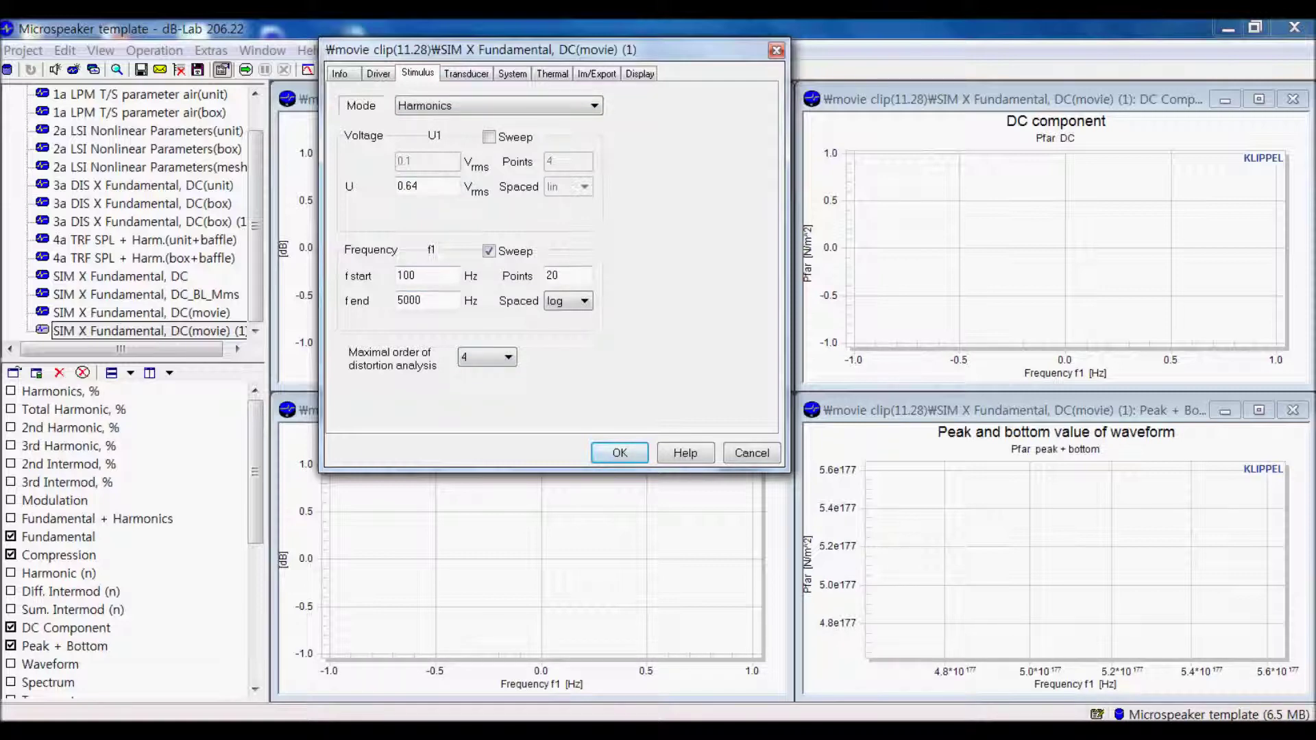
drag(553, 50, 331, 66)
click(244, 89)
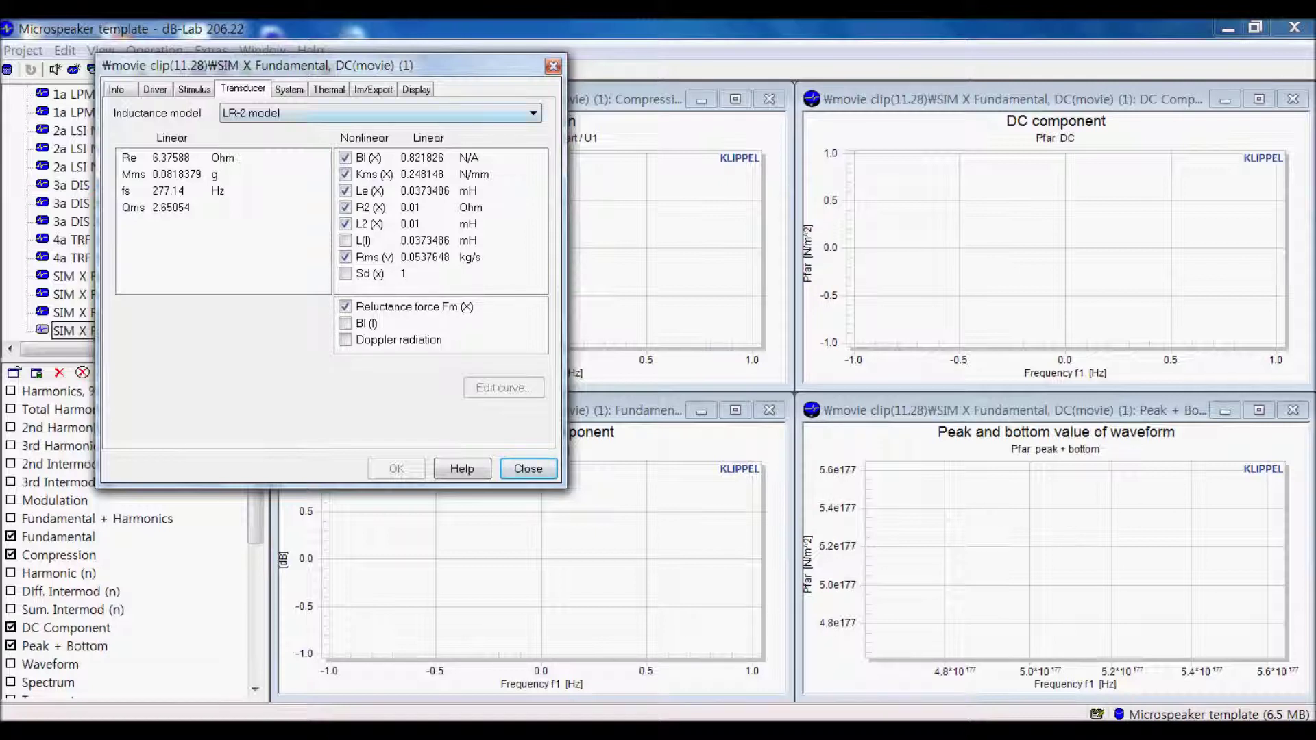
Step: Check the available inductance models for the transducer, keeping the LR-2 model
click(534, 113)
click(534, 113)
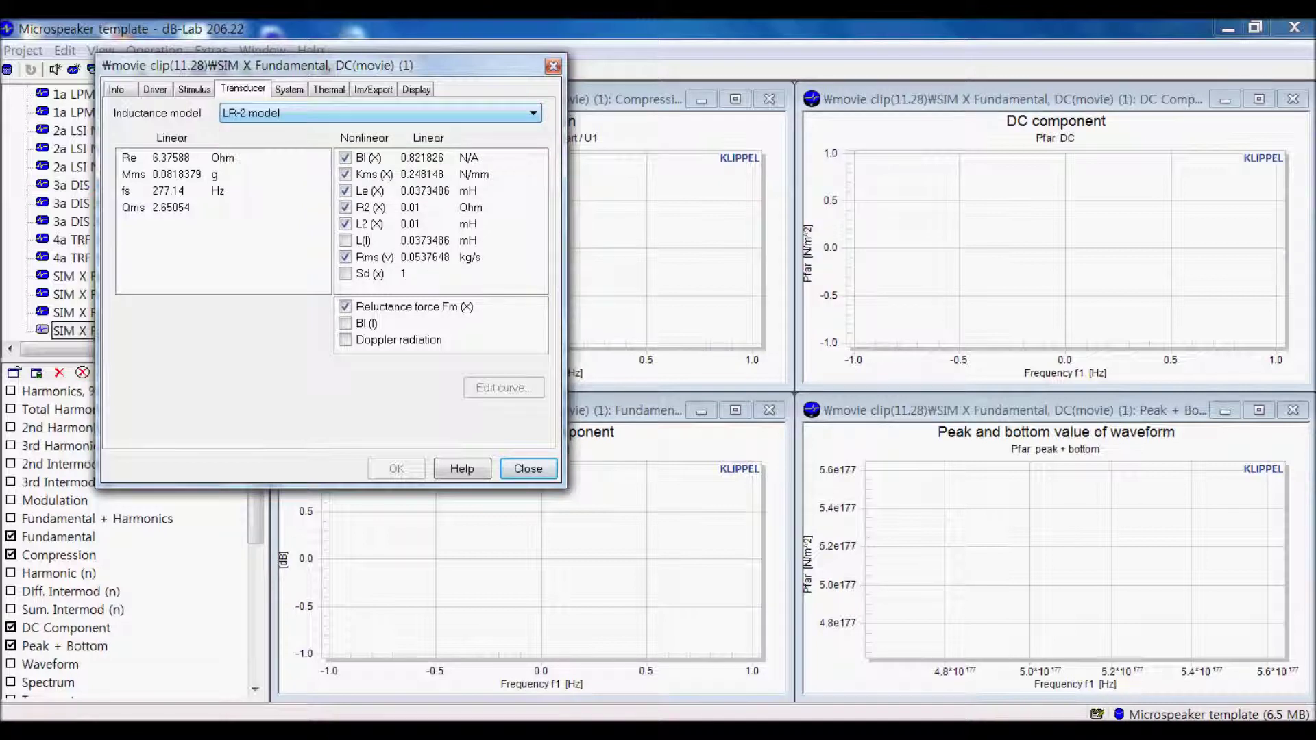
Step: Cycle the system's enclosure type through Driver in baffle, Closed box, Vented box, Passive radiator, Bandpass and General to compare their parameters
click(288, 89)
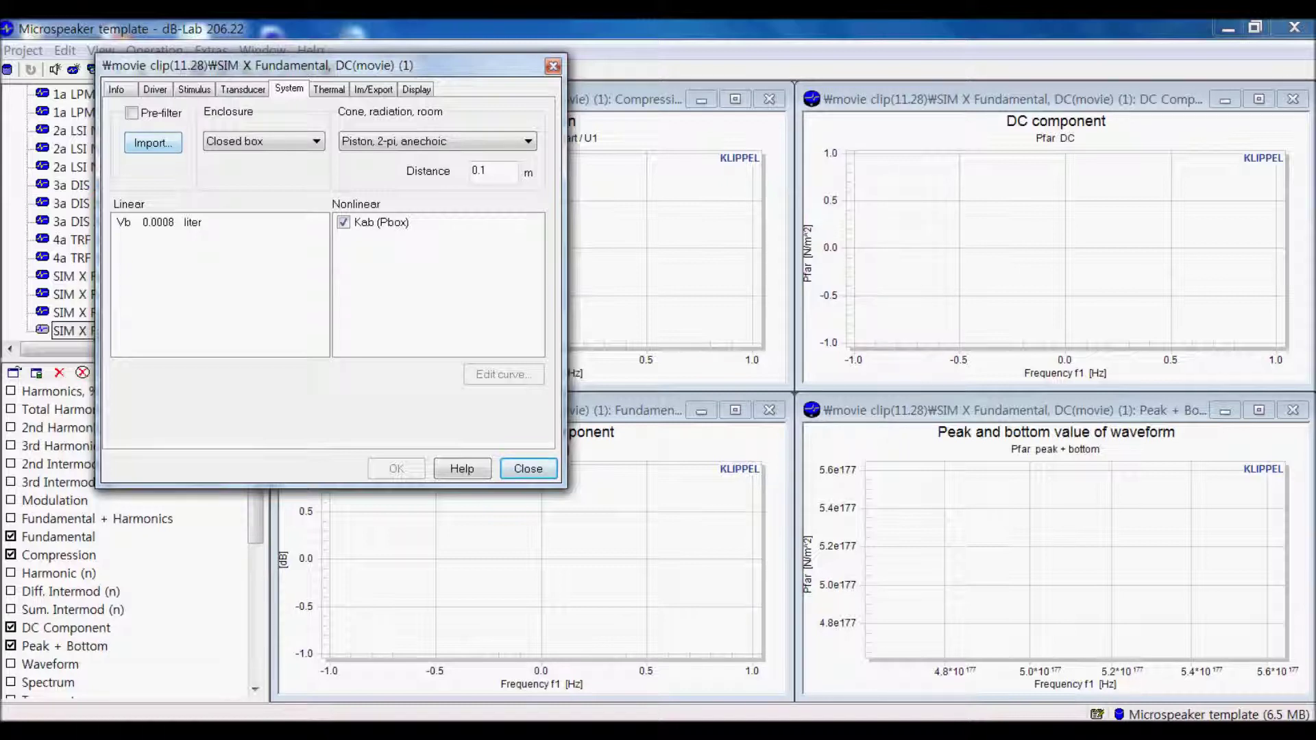
click(263, 142)
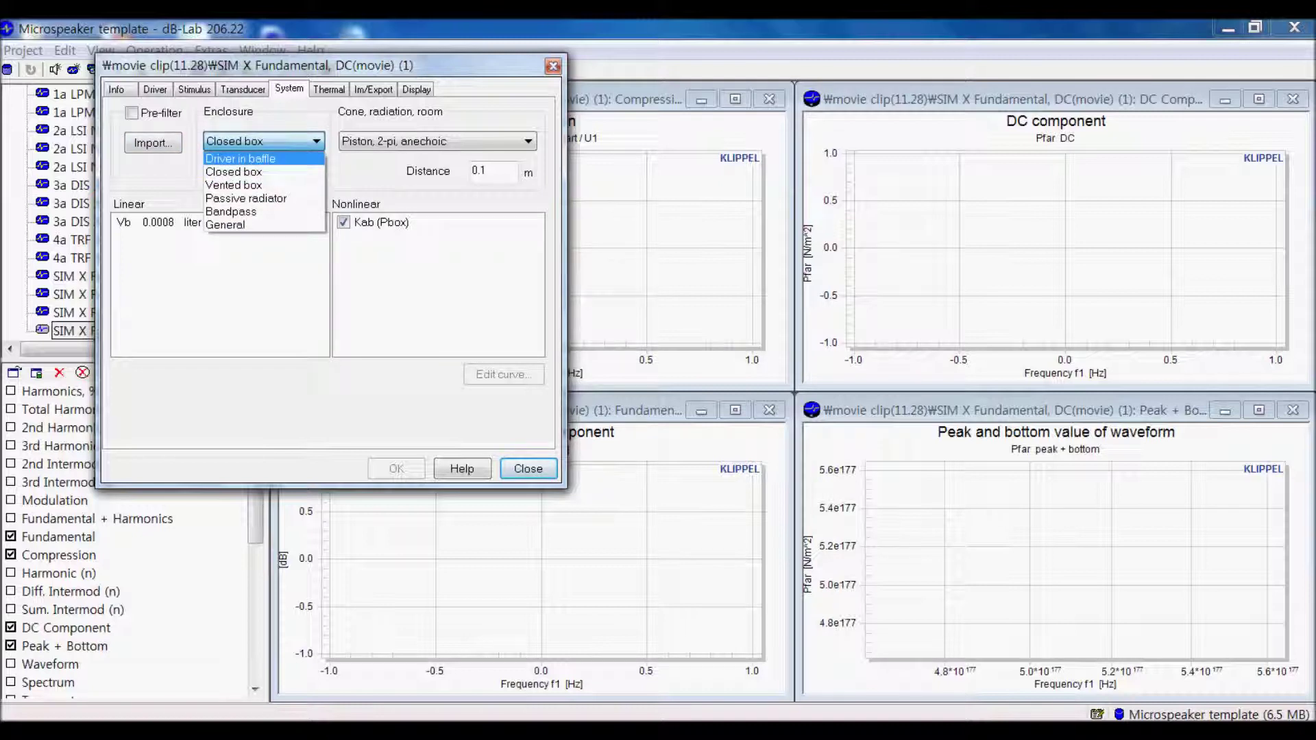
click(263, 158)
click(263, 141)
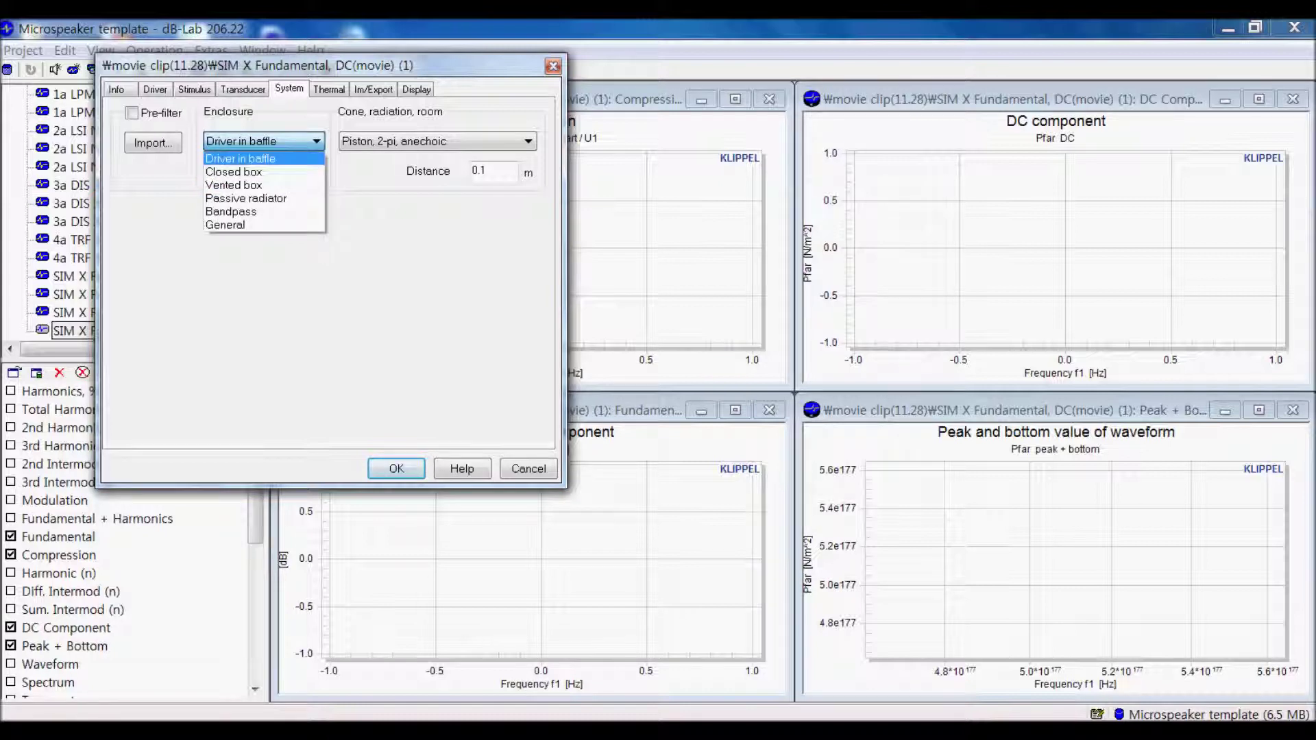
click(263, 171)
click(263, 141)
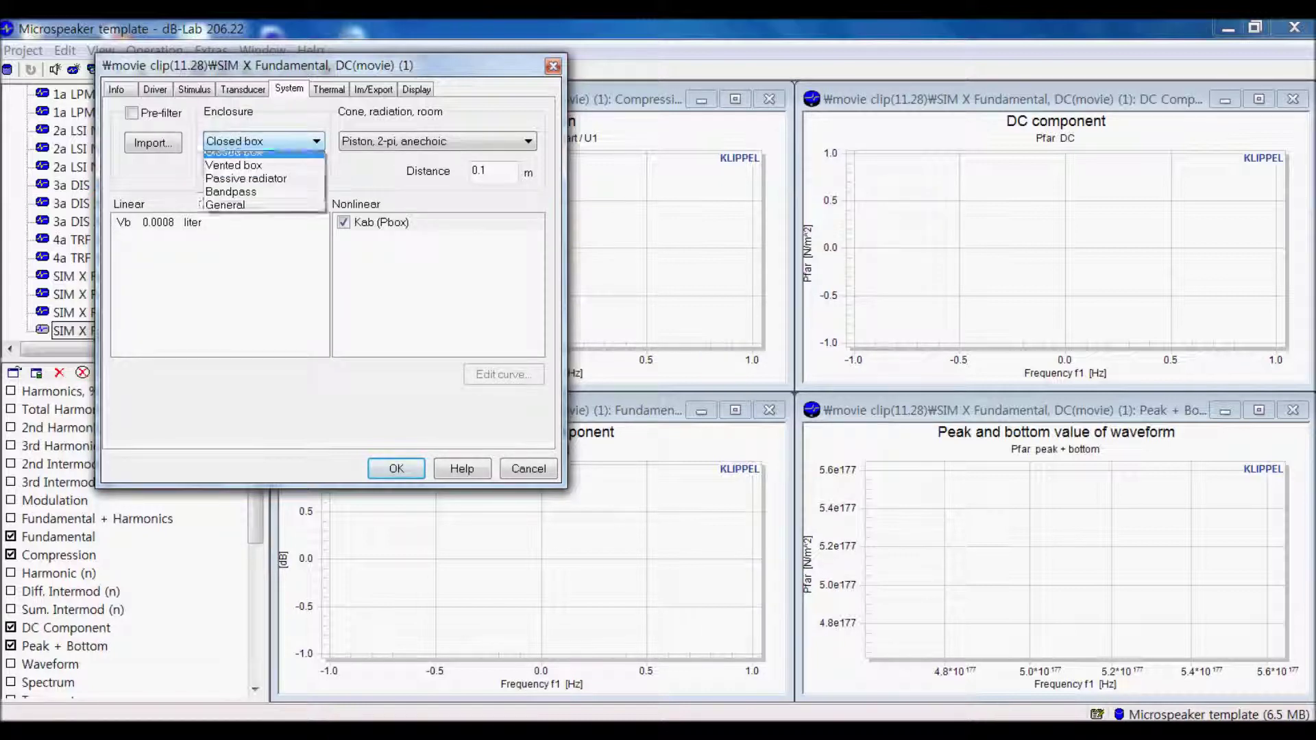
click(263, 185)
click(263, 141)
click(263, 198)
click(264, 141)
click(263, 211)
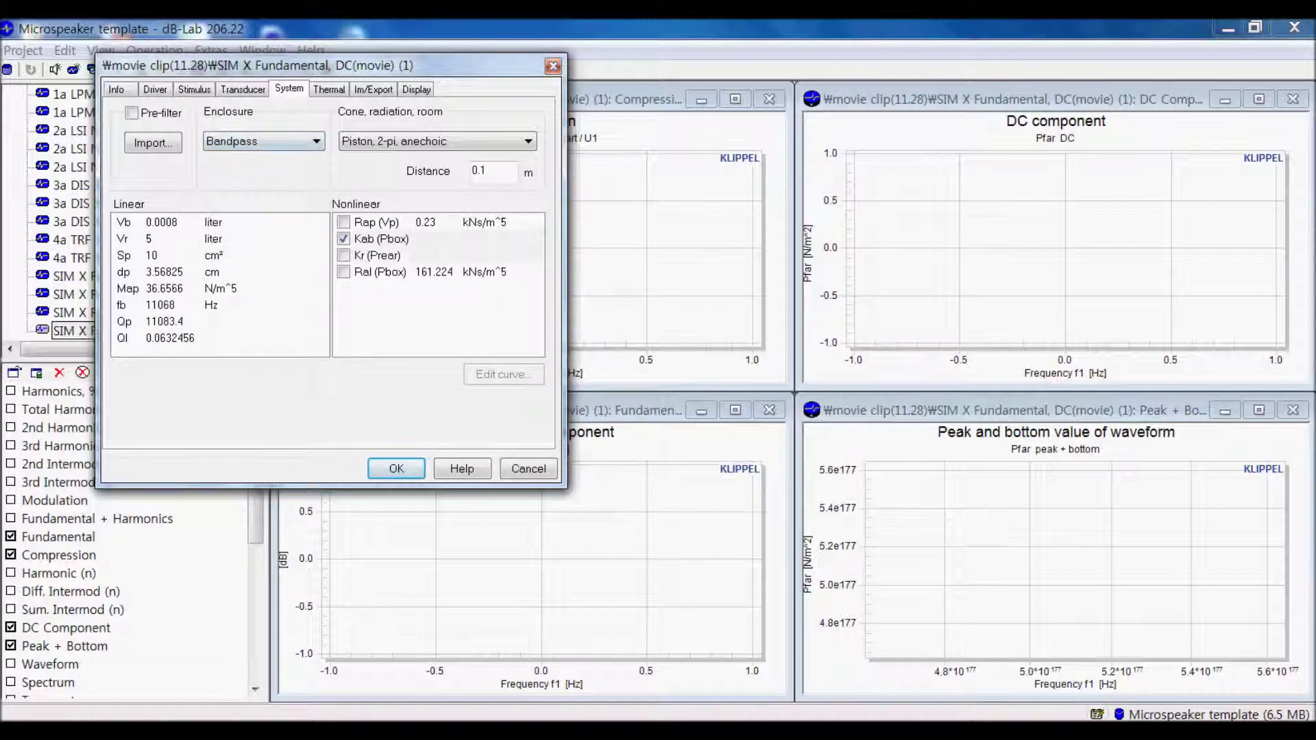
click(264, 141)
click(263, 224)
Step: Switch the enclosure to Driver in baffle for comparison and return it to Closed box
click(263, 141)
click(263, 159)
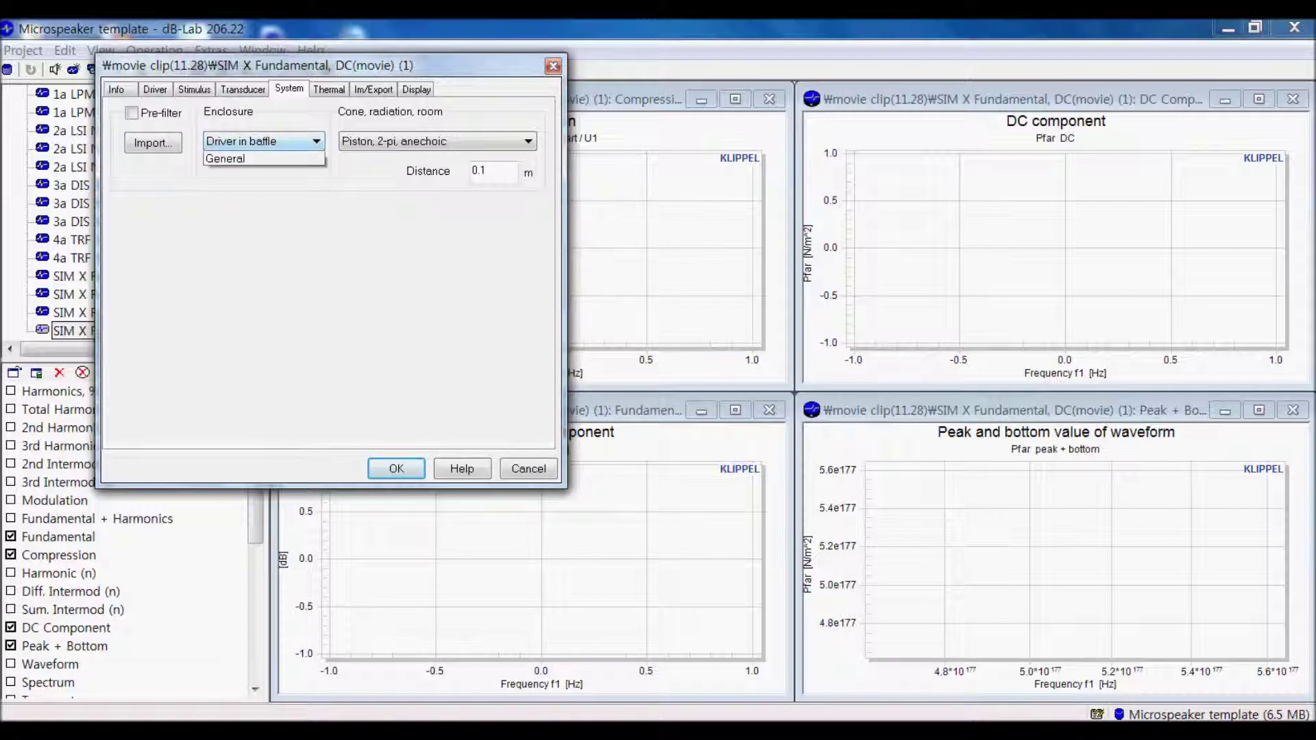
click(264, 141)
click(264, 172)
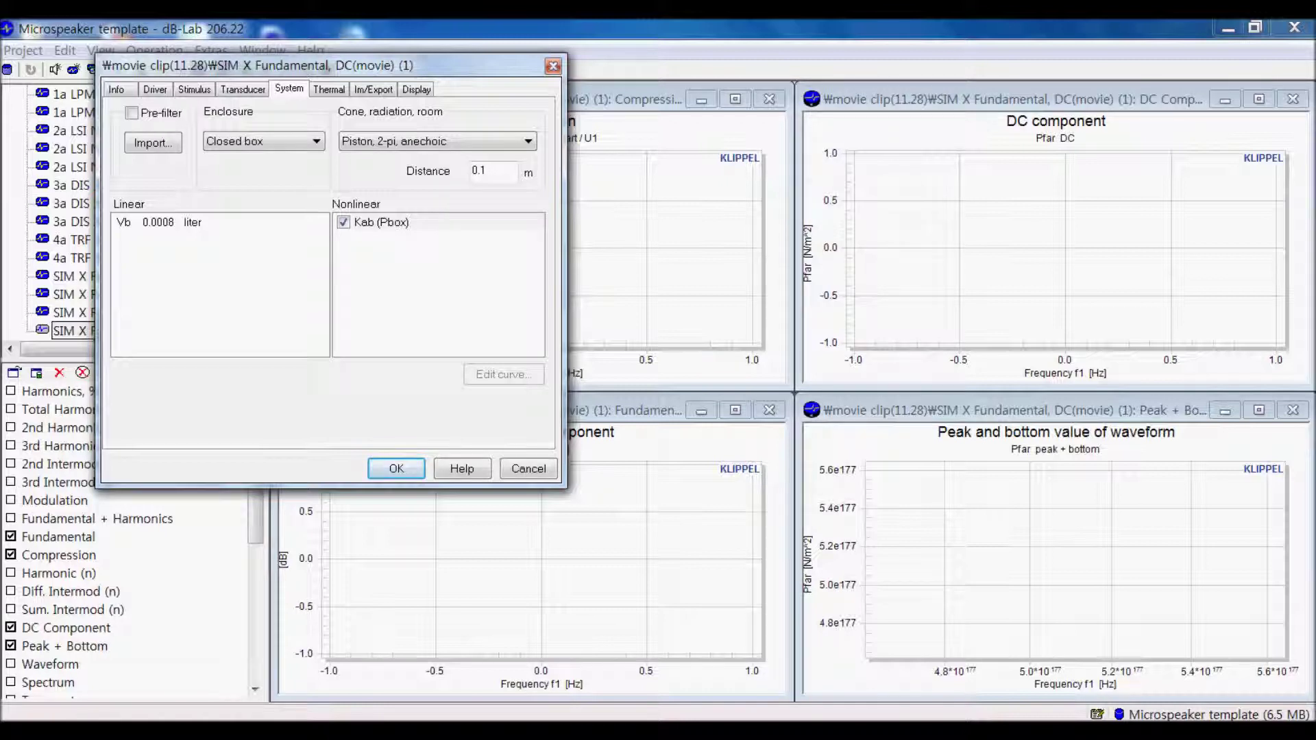
Step: Examine the linear and nonlinear parameters of the Vented box, Passive radiator and Bandpass enclosures in turn
click(263, 141)
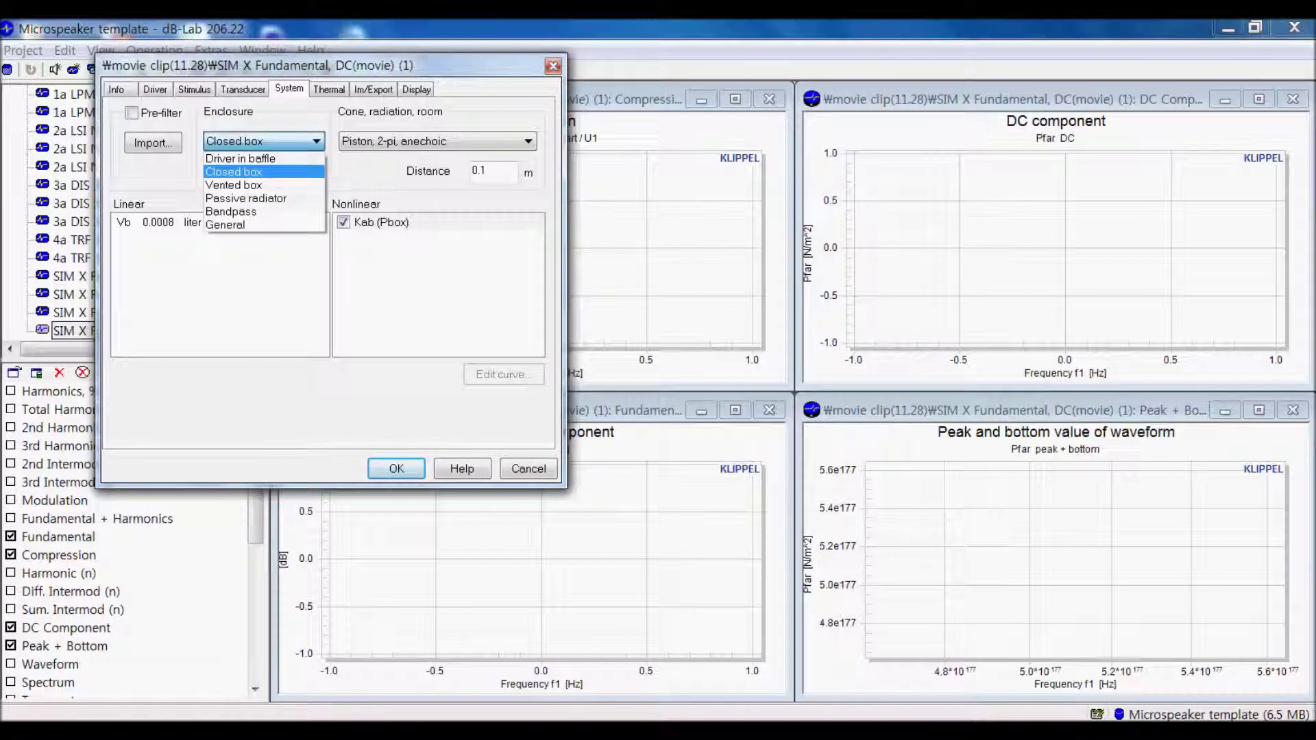
click(236, 185)
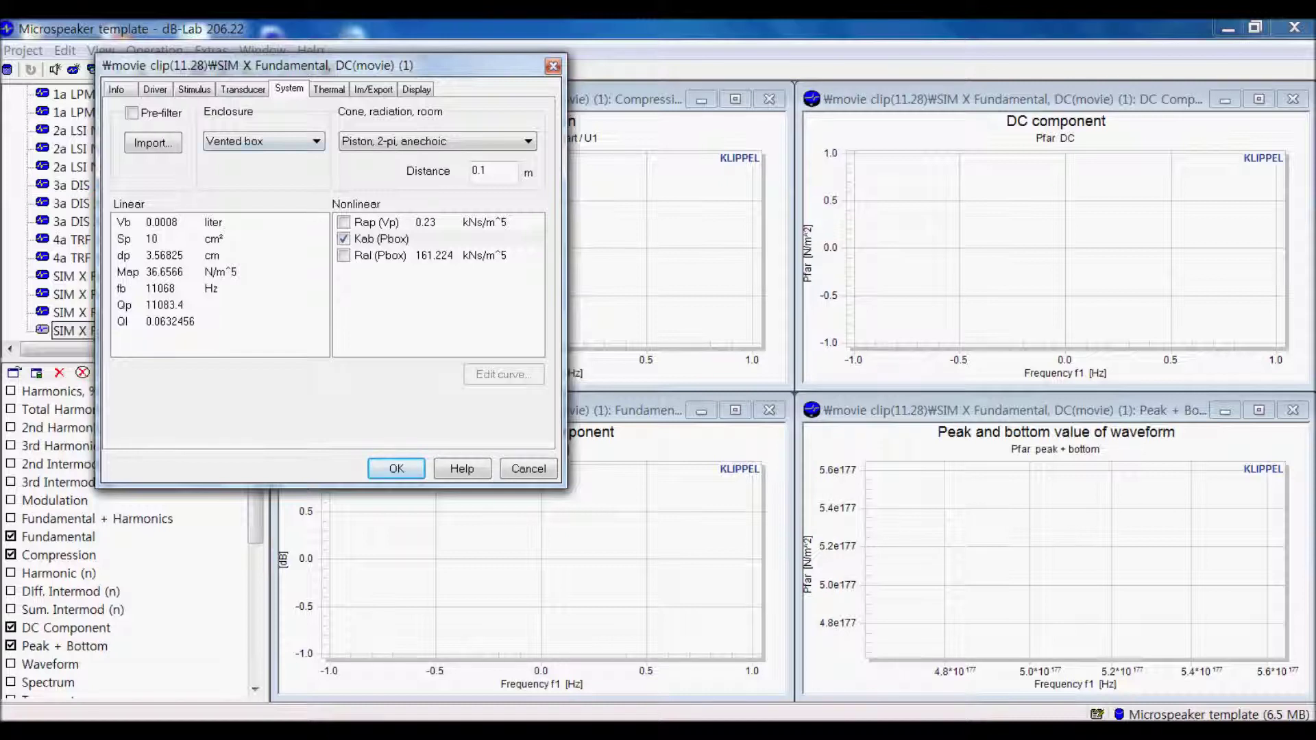
click(264, 141)
click(245, 198)
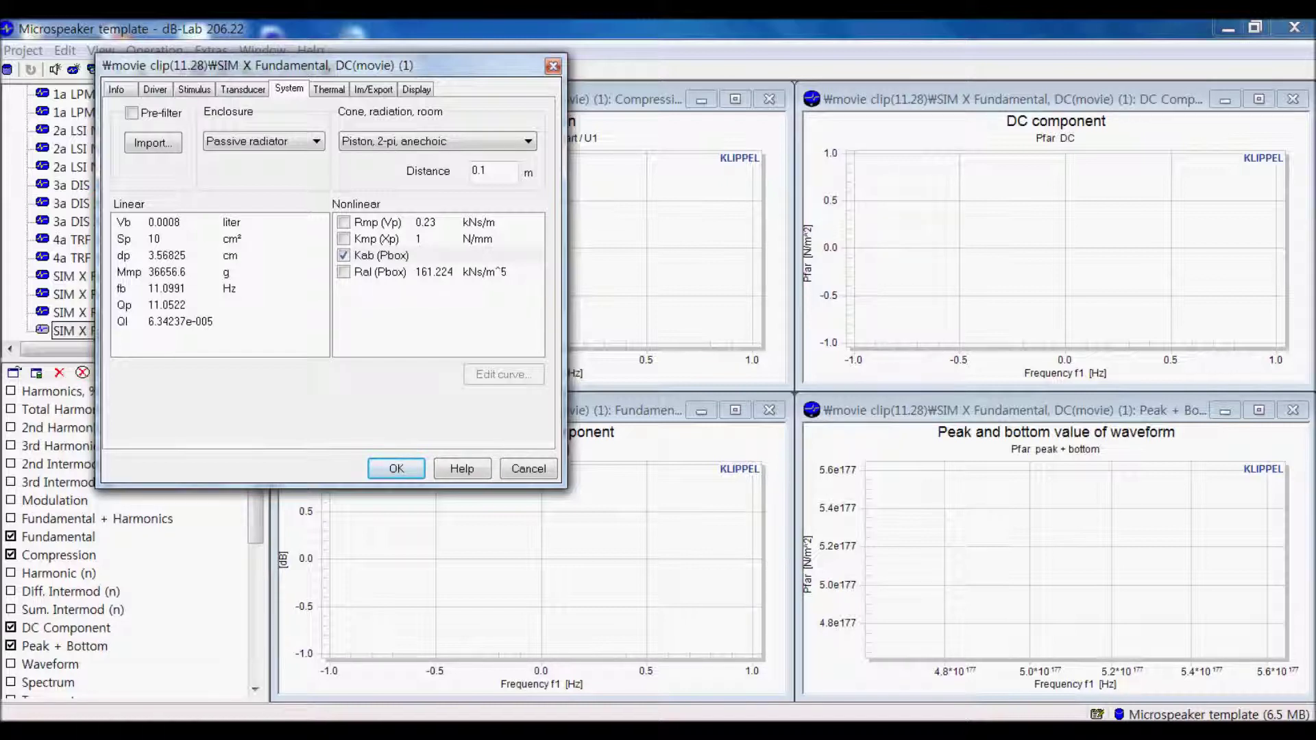
key(Down)
key(Return)
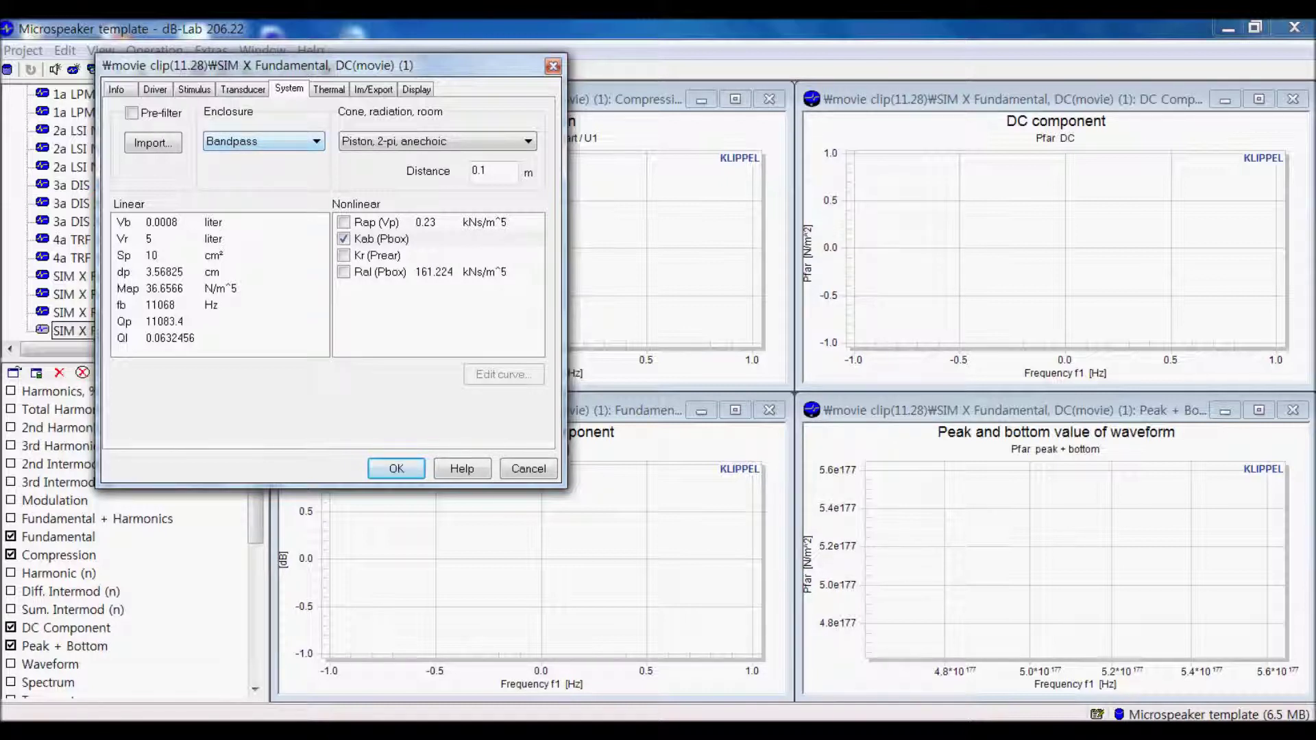
Step: Select the General enclosure and review its load impedance types, keeping Electrical impedance
click(263, 141)
click(263, 225)
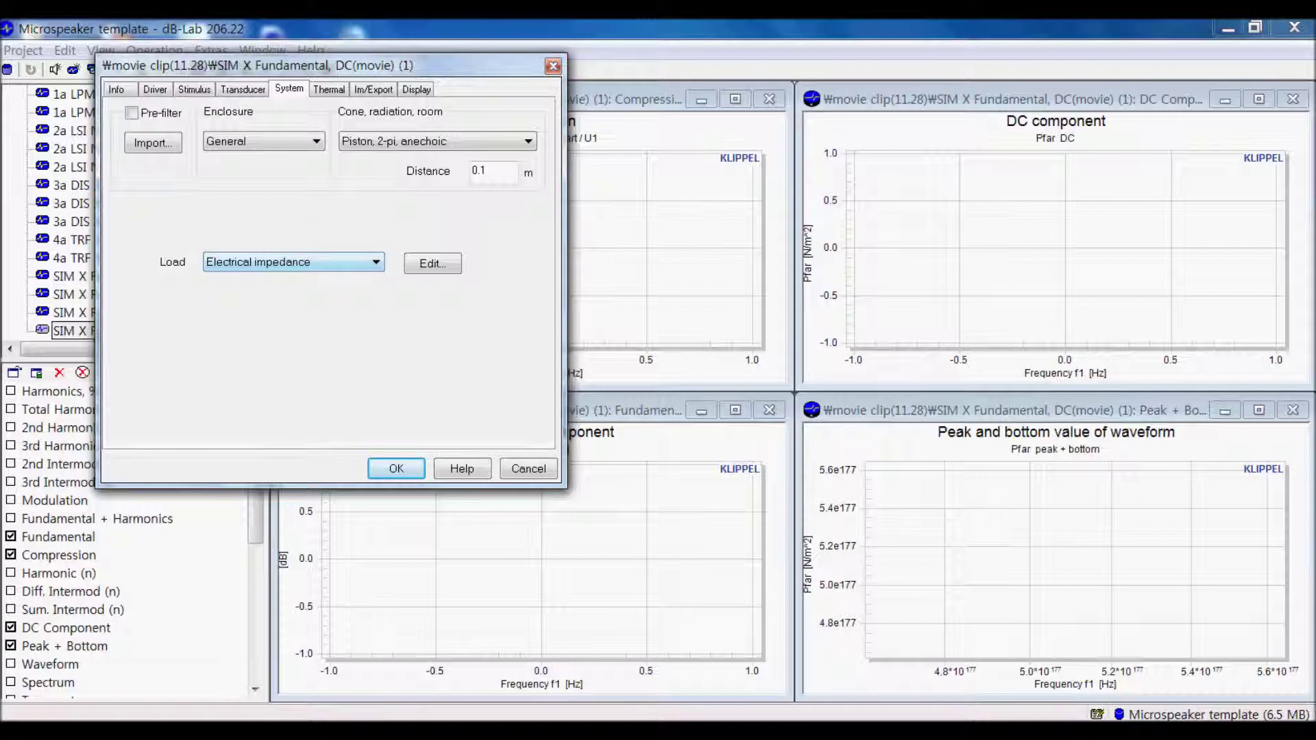
click(294, 263)
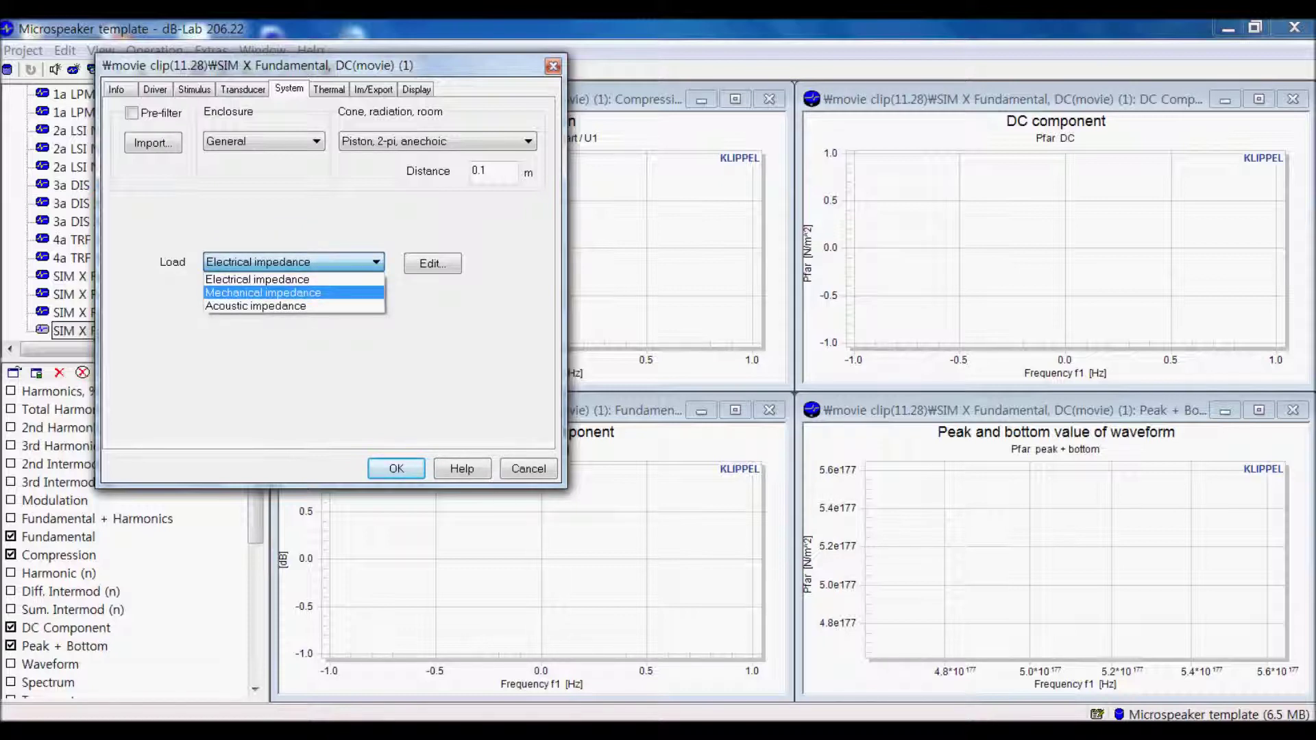
click(294, 280)
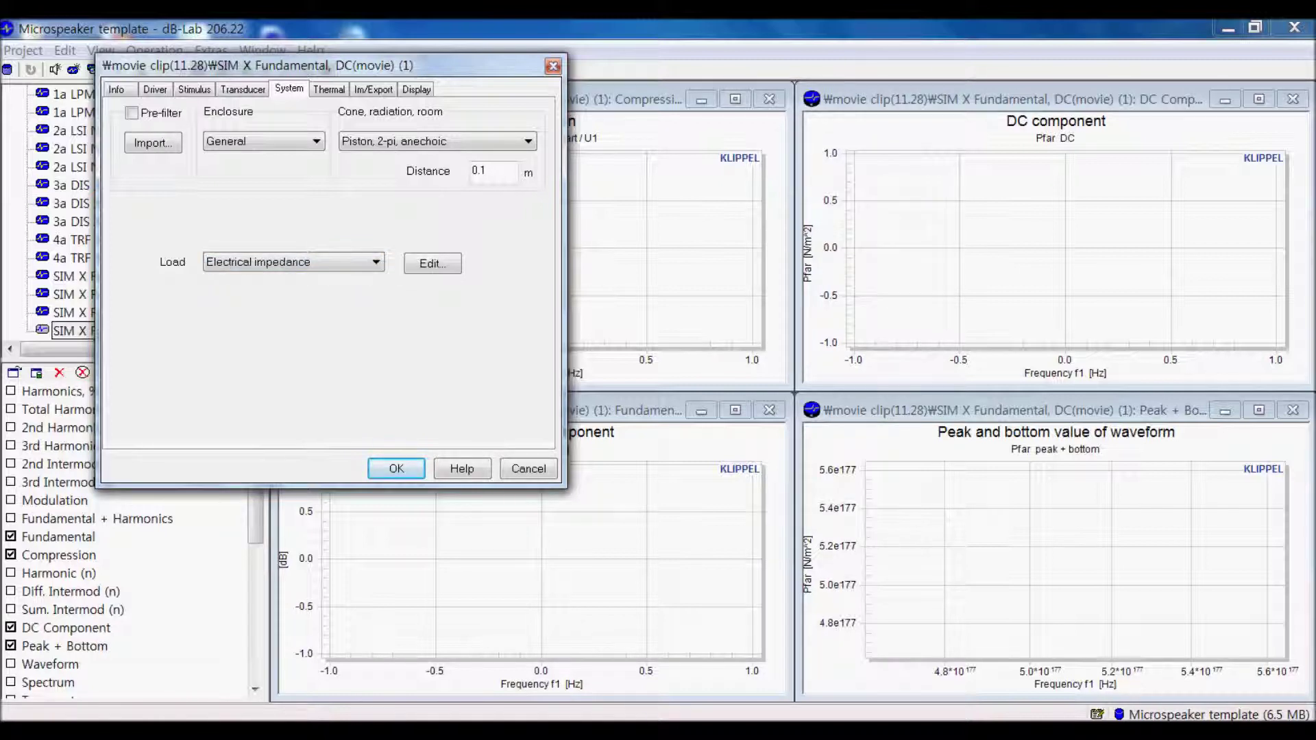
Step: View the General enclosure's load filter coefficients without editing them, and return the enclosure to Closed box
click(263, 141)
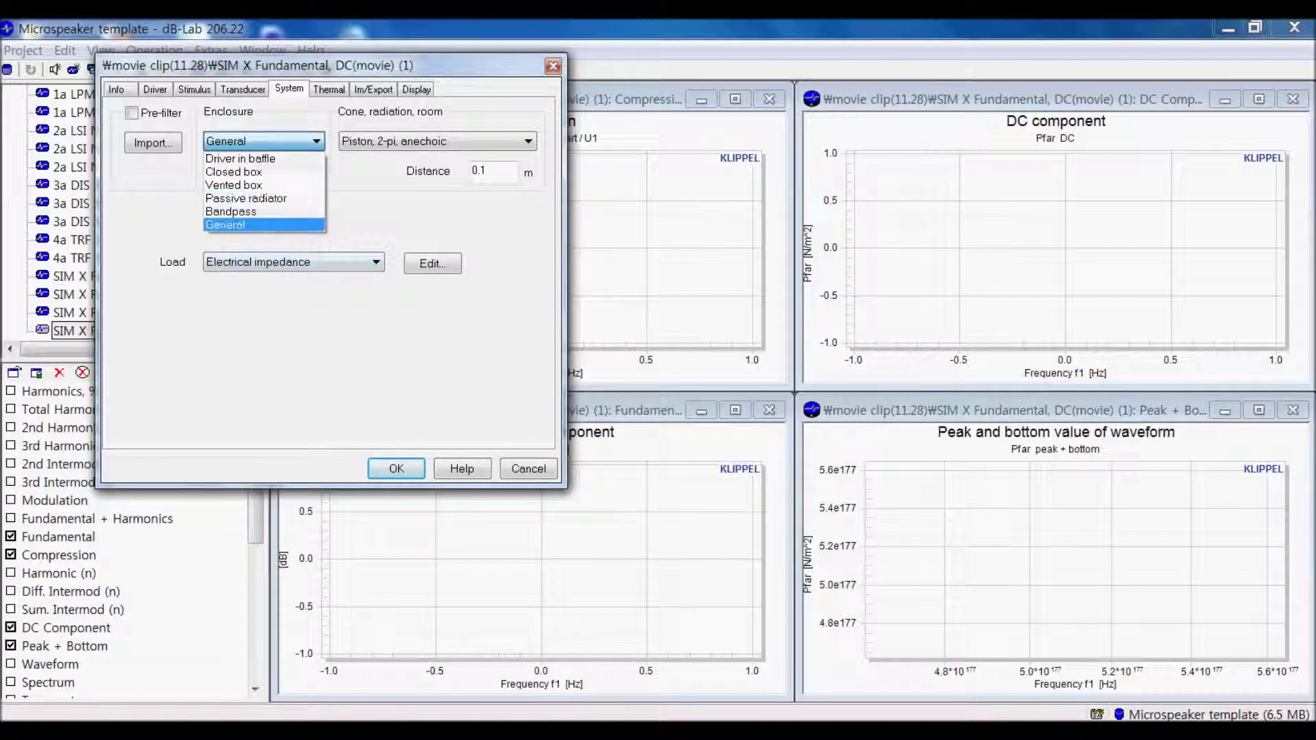
click(263, 224)
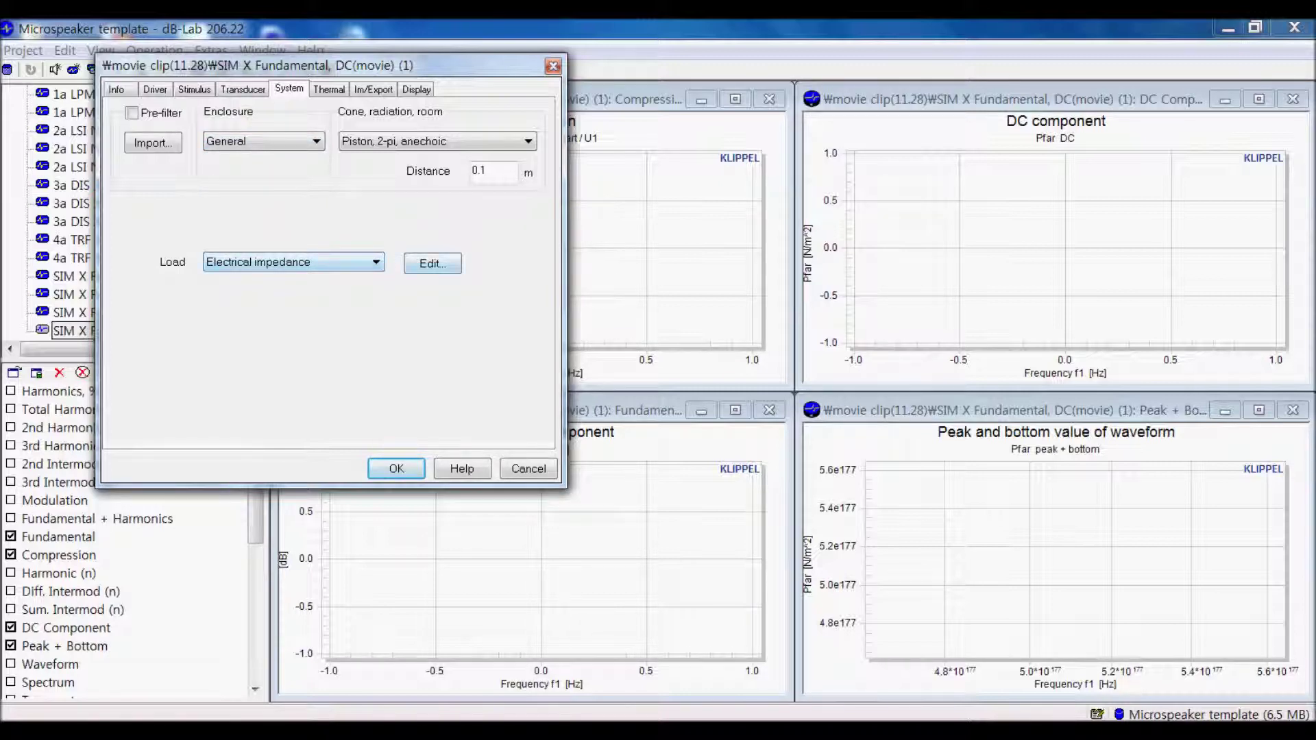
click(432, 263)
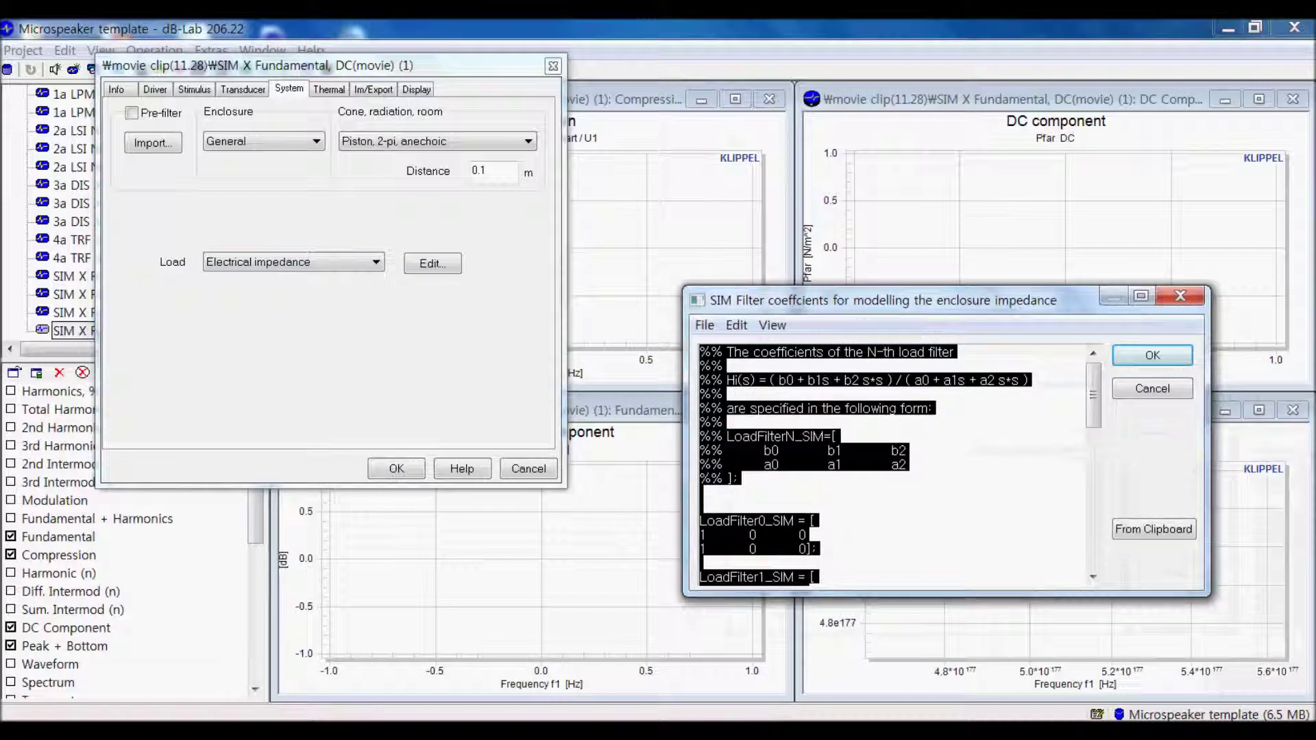
click(1180, 296)
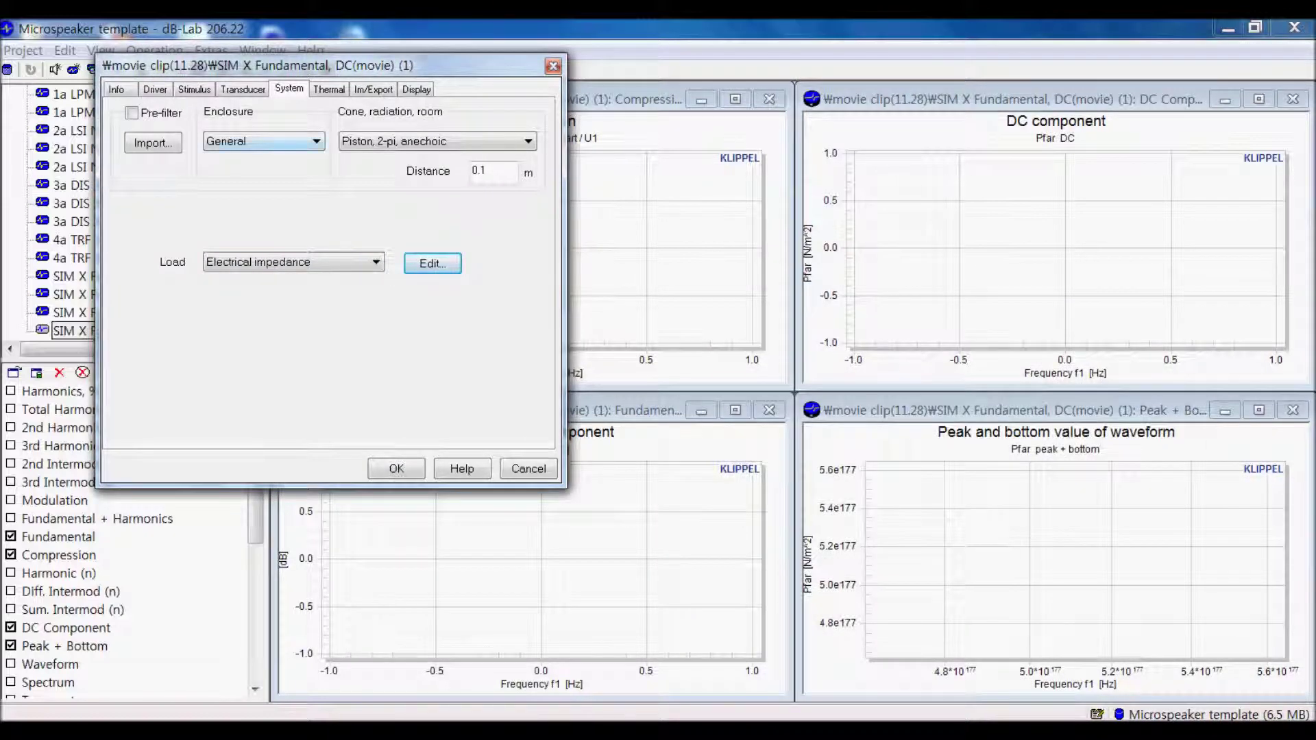
click(264, 141)
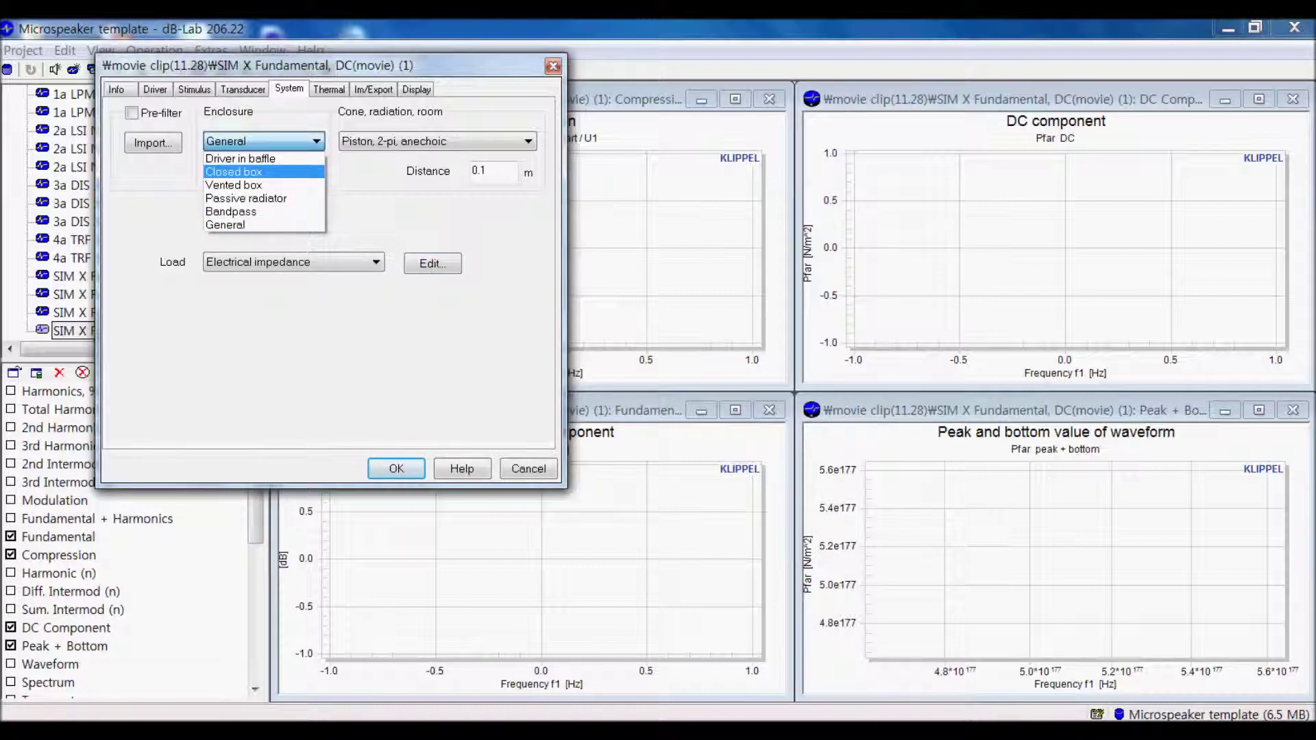
click(264, 172)
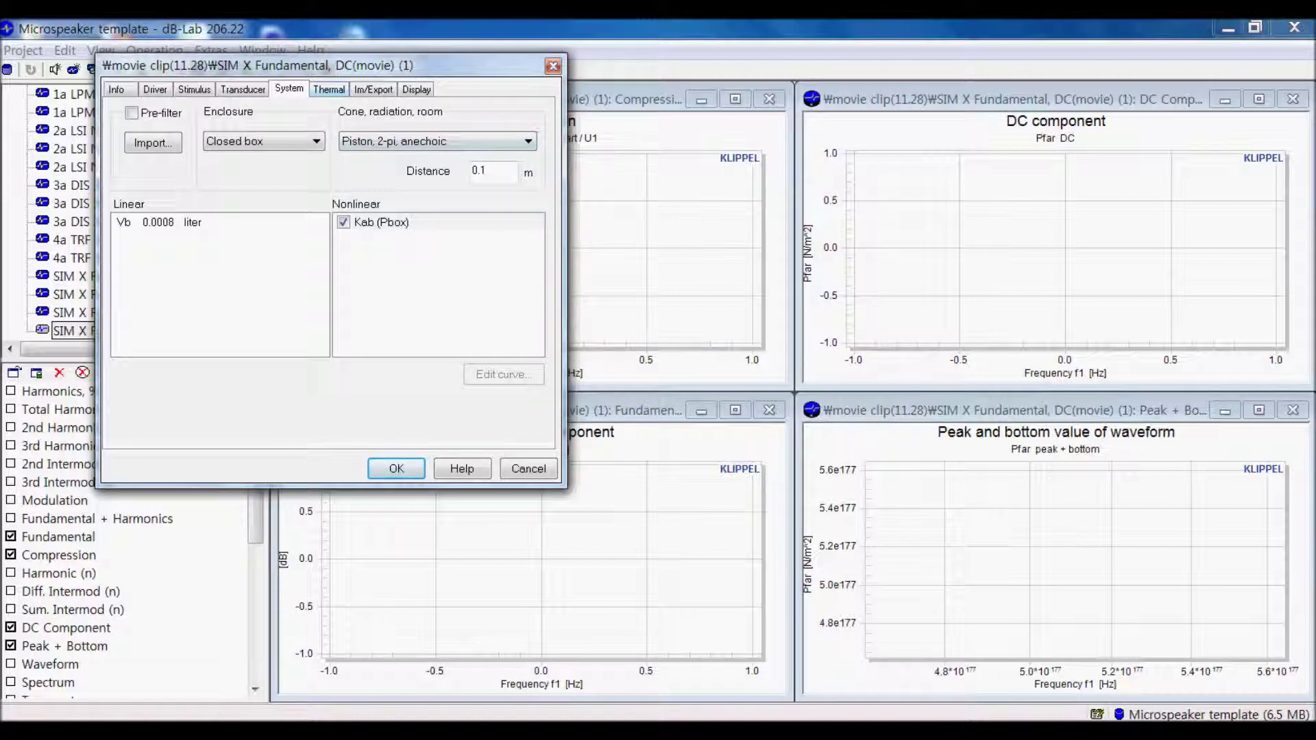
Step: Compare the simulation's thermal modes and set the mode to Short term (magnet cold)
click(328, 89)
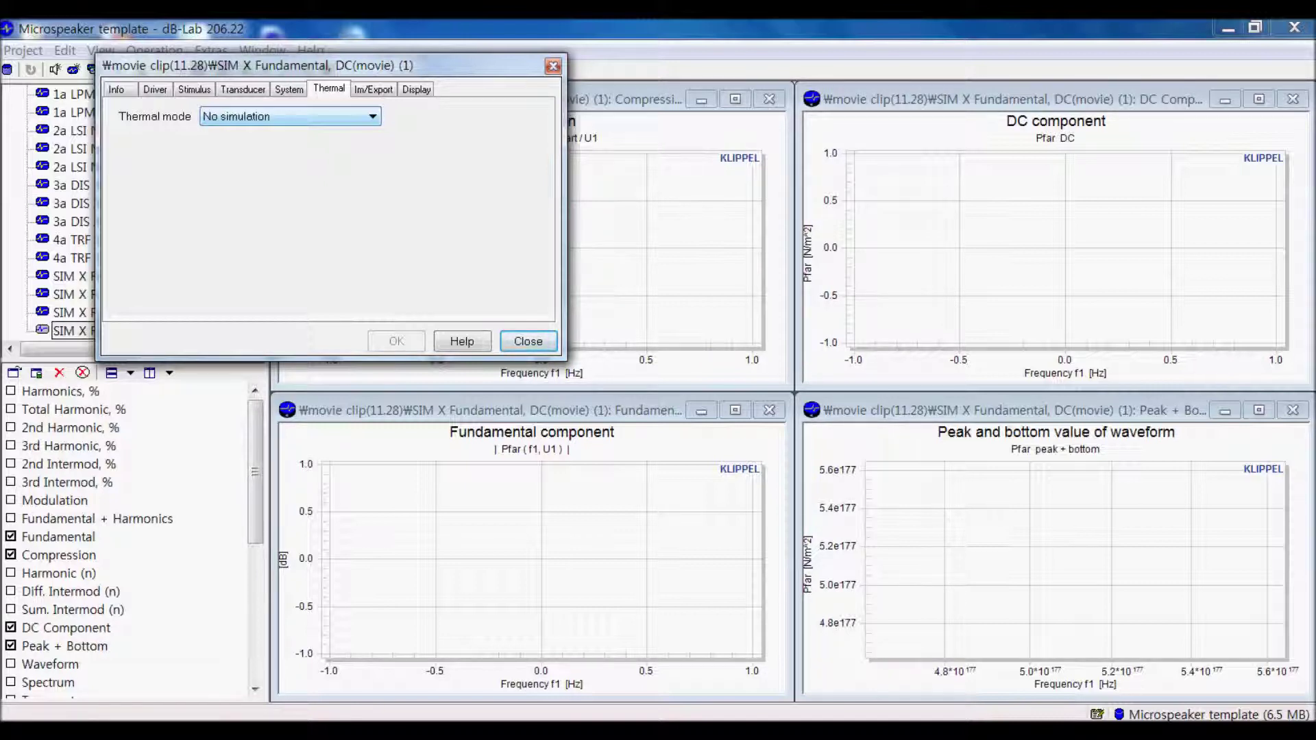
click(372, 117)
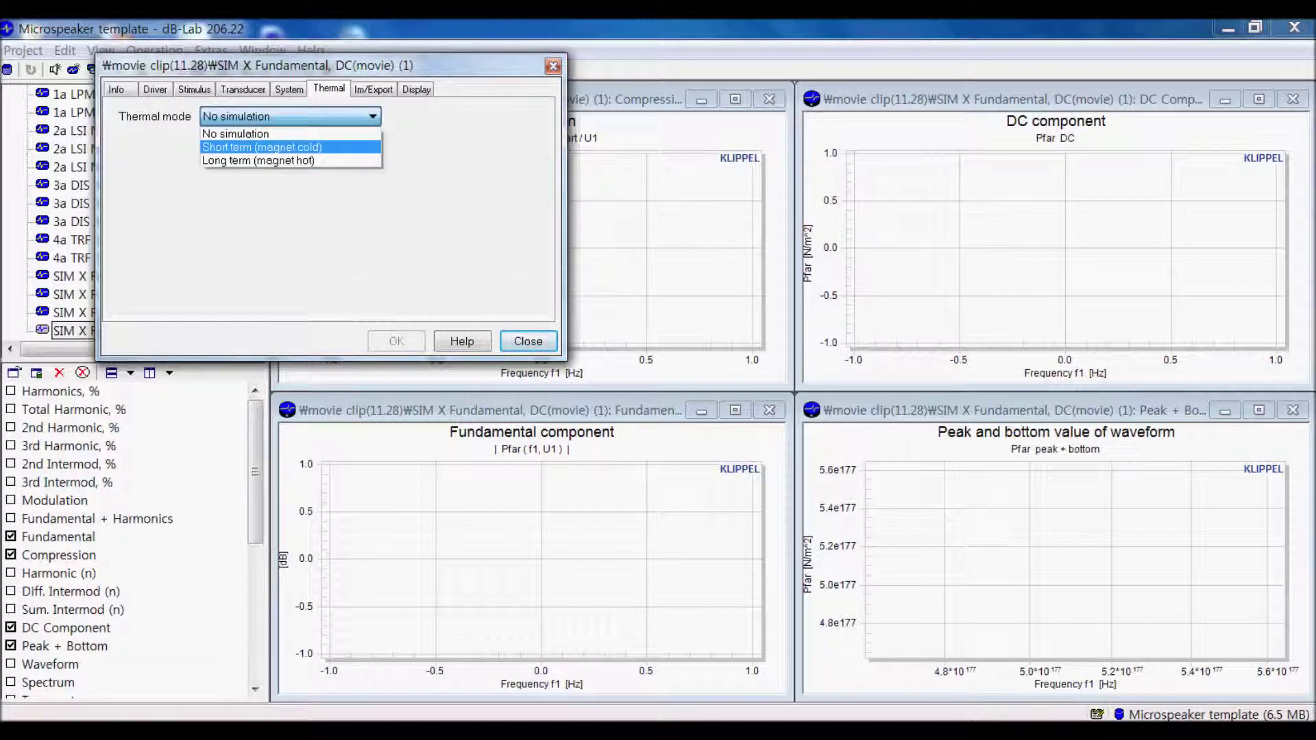
click(262, 147)
click(373, 116)
click(258, 160)
click(373, 116)
click(235, 134)
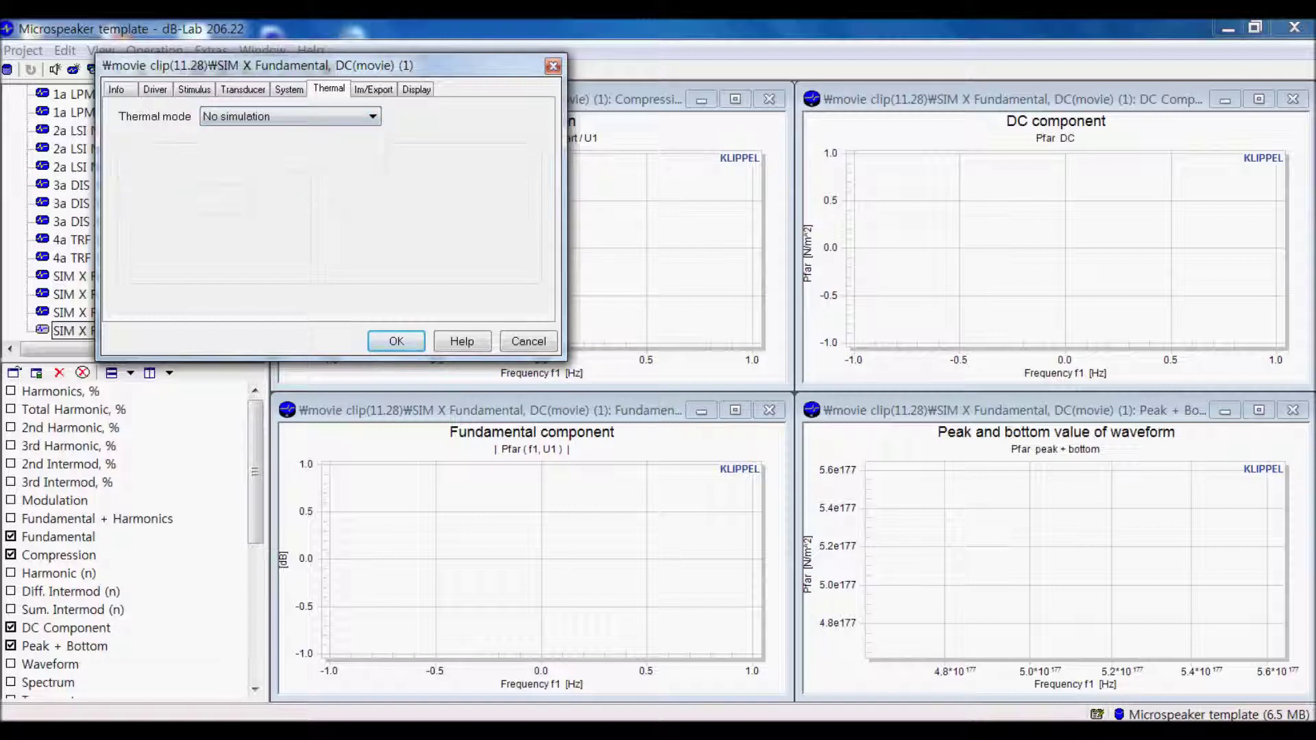
click(372, 116)
click(262, 147)
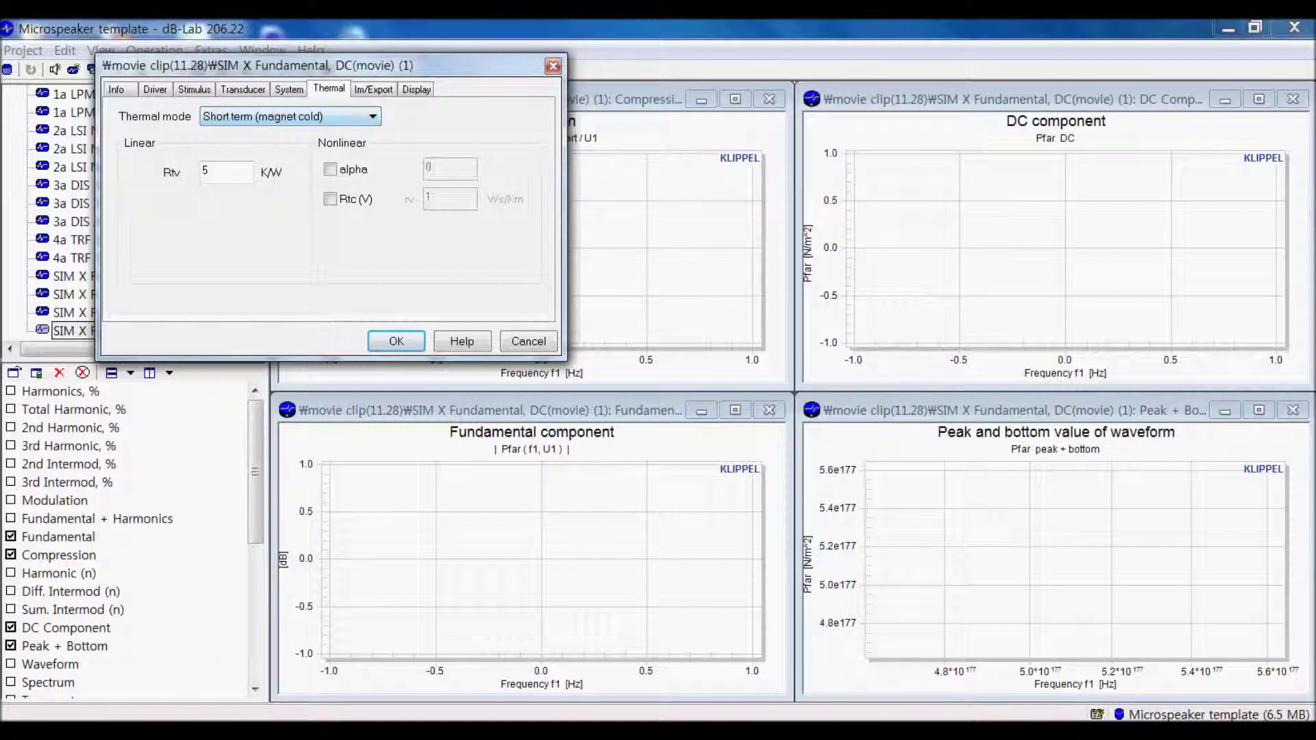
Step: Set the 2a LSI Nonlinear Parameters(unit) measurement to finish after Thermal Mode 6(7) and apply the condition
drag(326, 65, 636, 257)
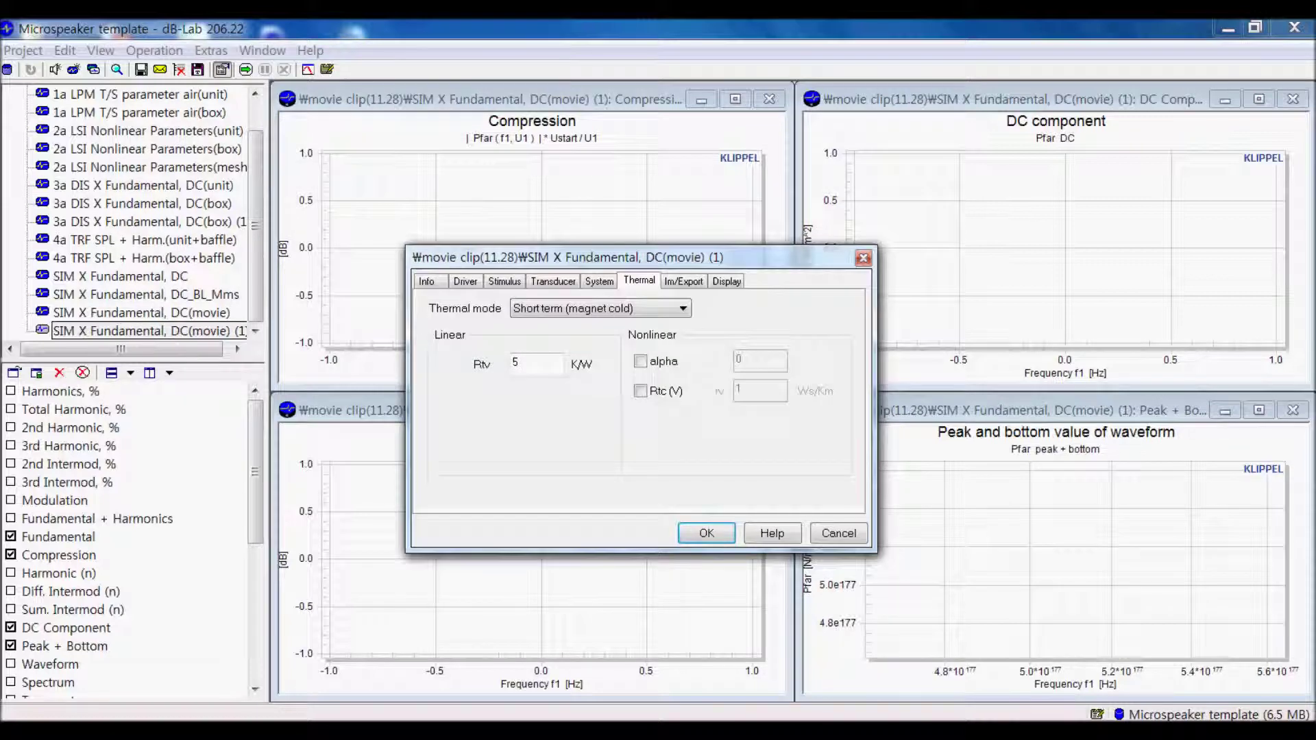
click(148, 130)
drag(624, 257, 220, 136)
click(203, 159)
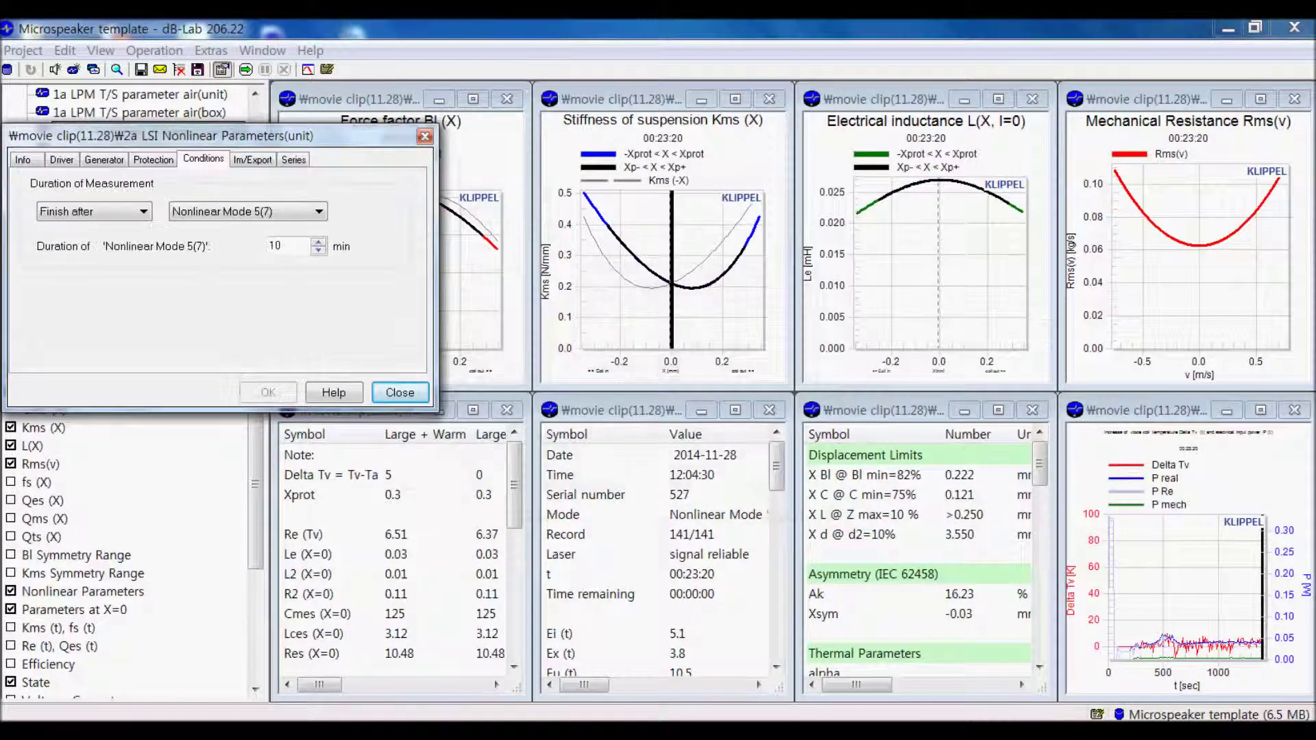
click(319, 211)
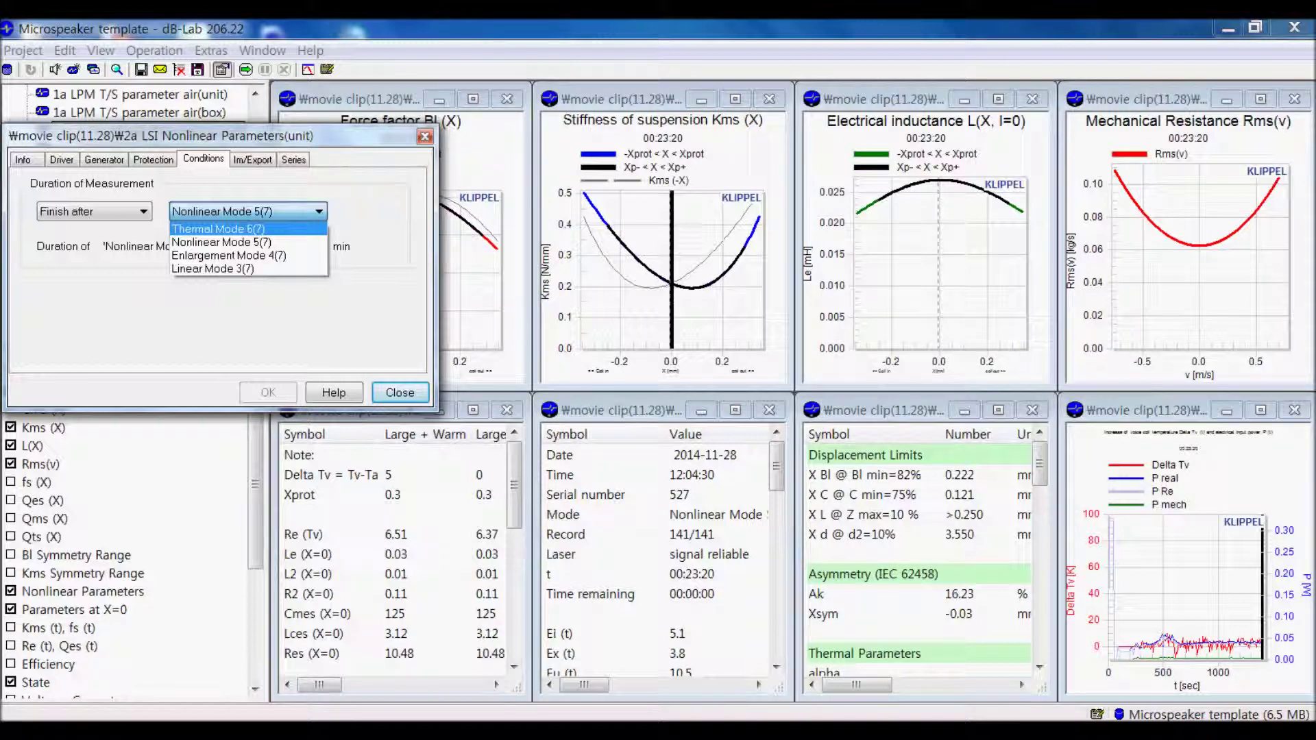
click(218, 229)
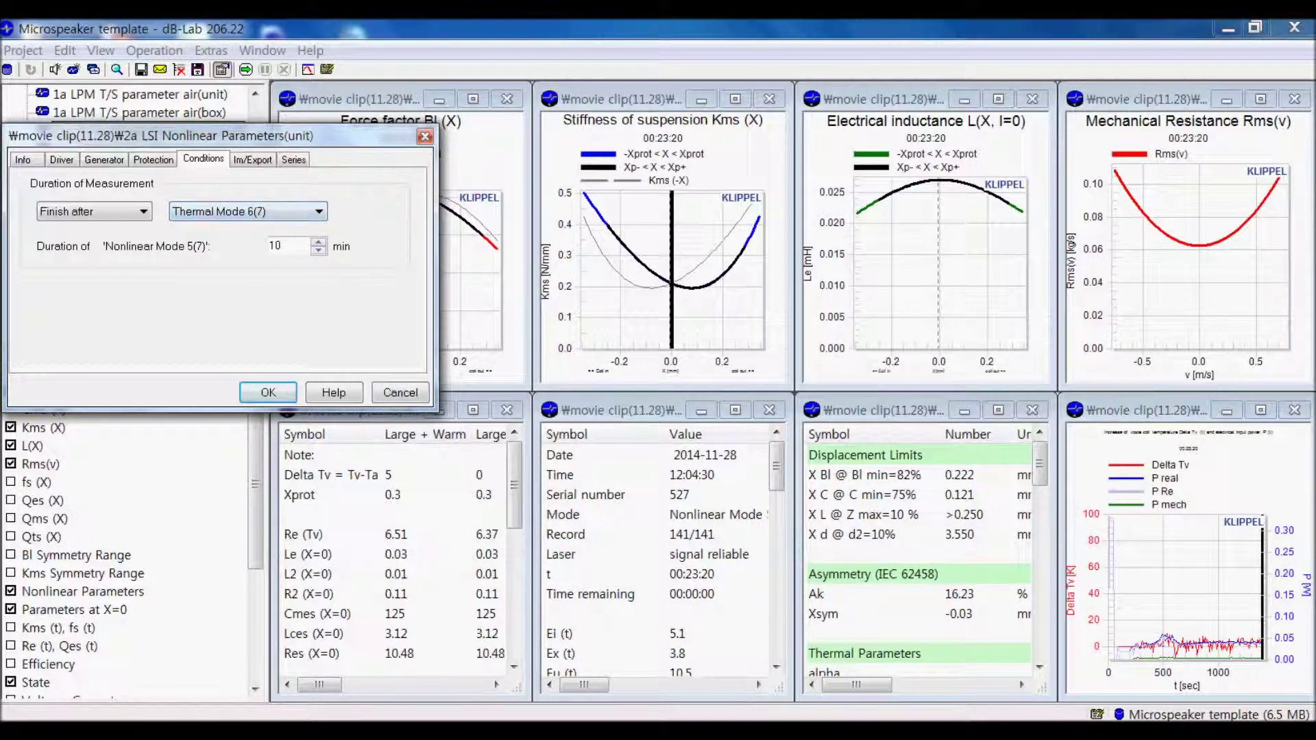
click(246, 212)
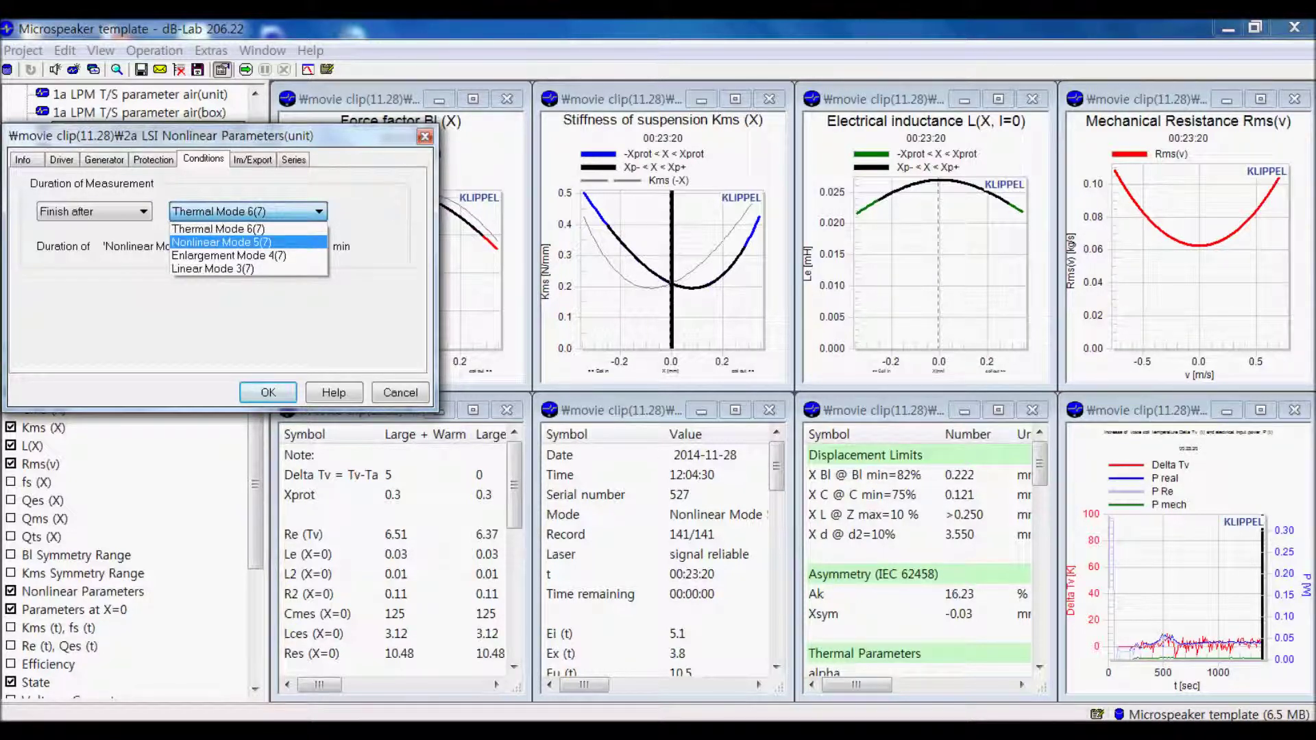
key(Up)
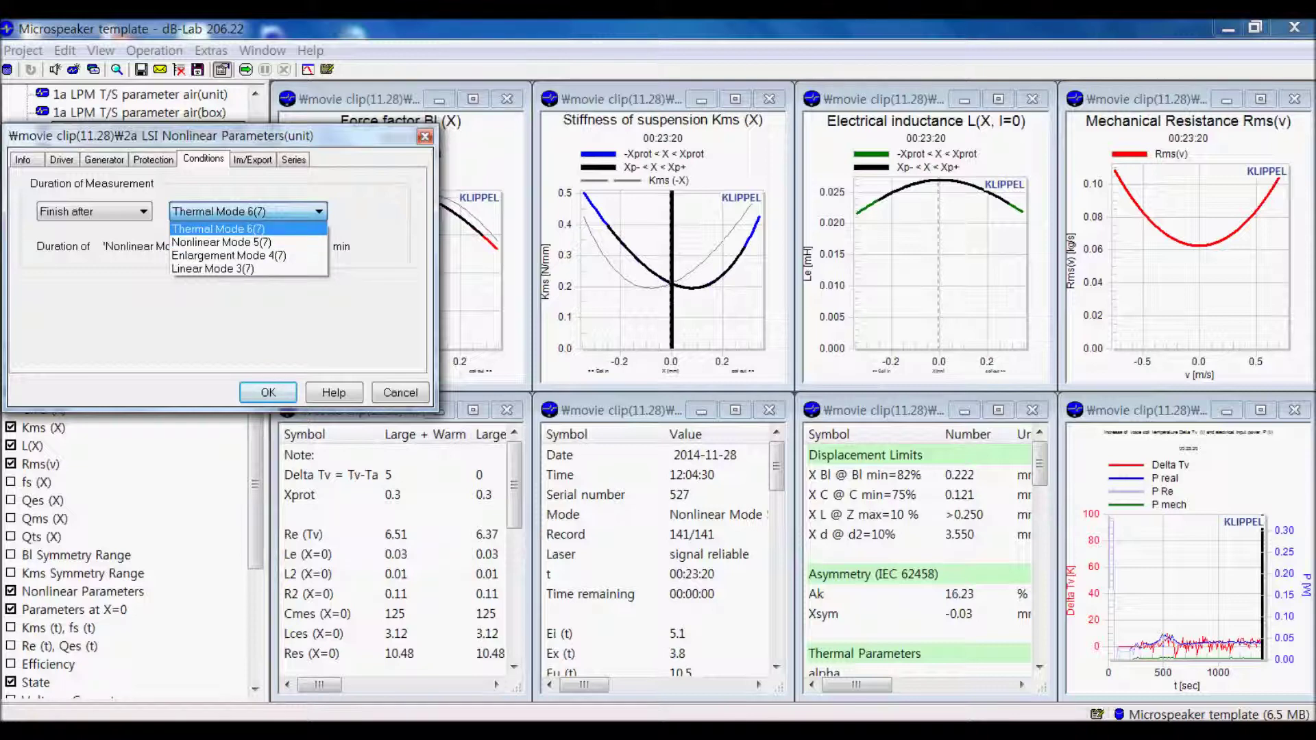
key(Return)
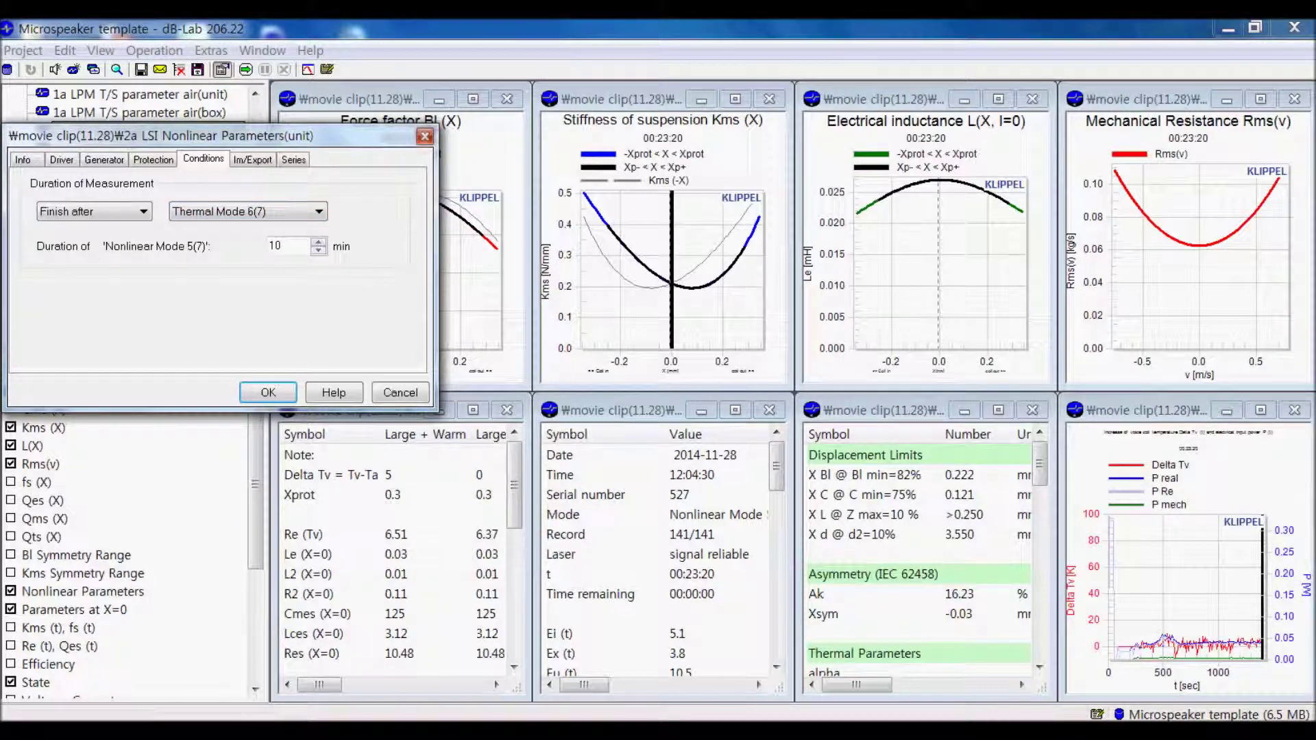
key(Return)
Step: Return to the SIM X Fundamental, DC(movie) (1) operation and display its thermal settings
click(148, 331)
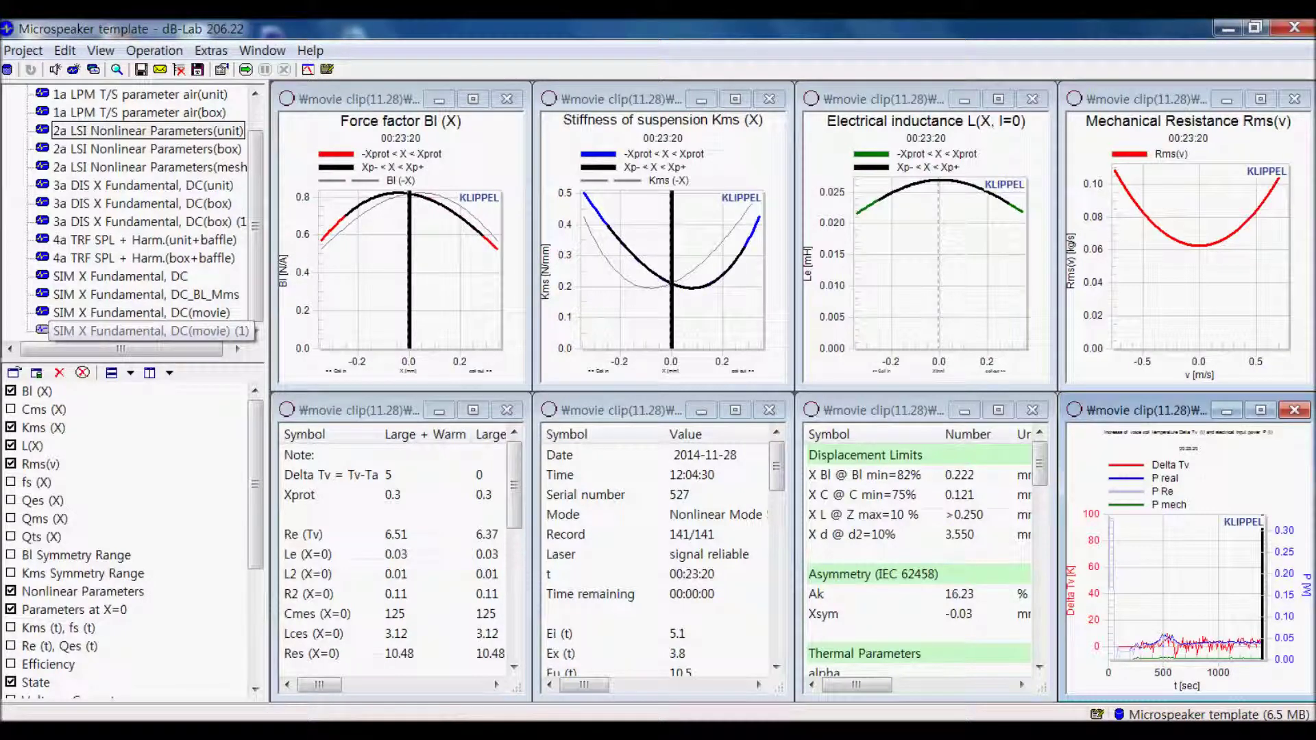
click(221, 69)
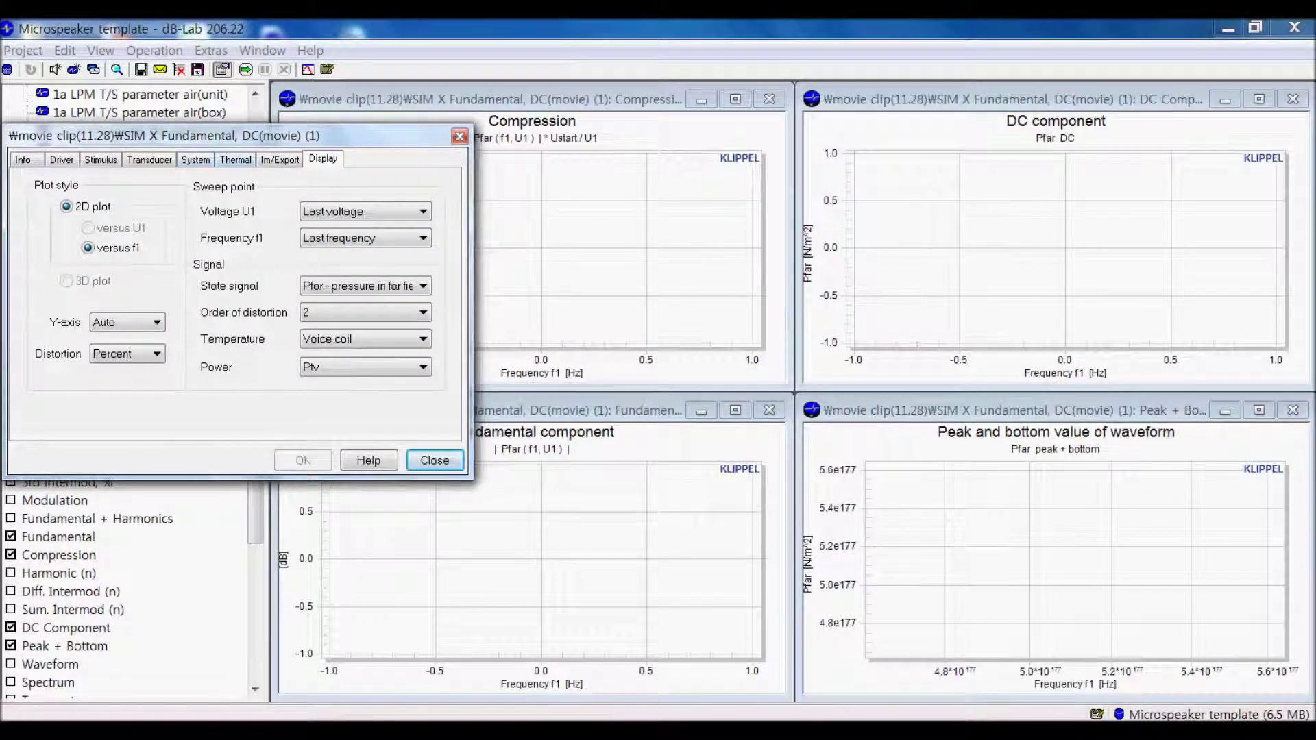
click(235, 159)
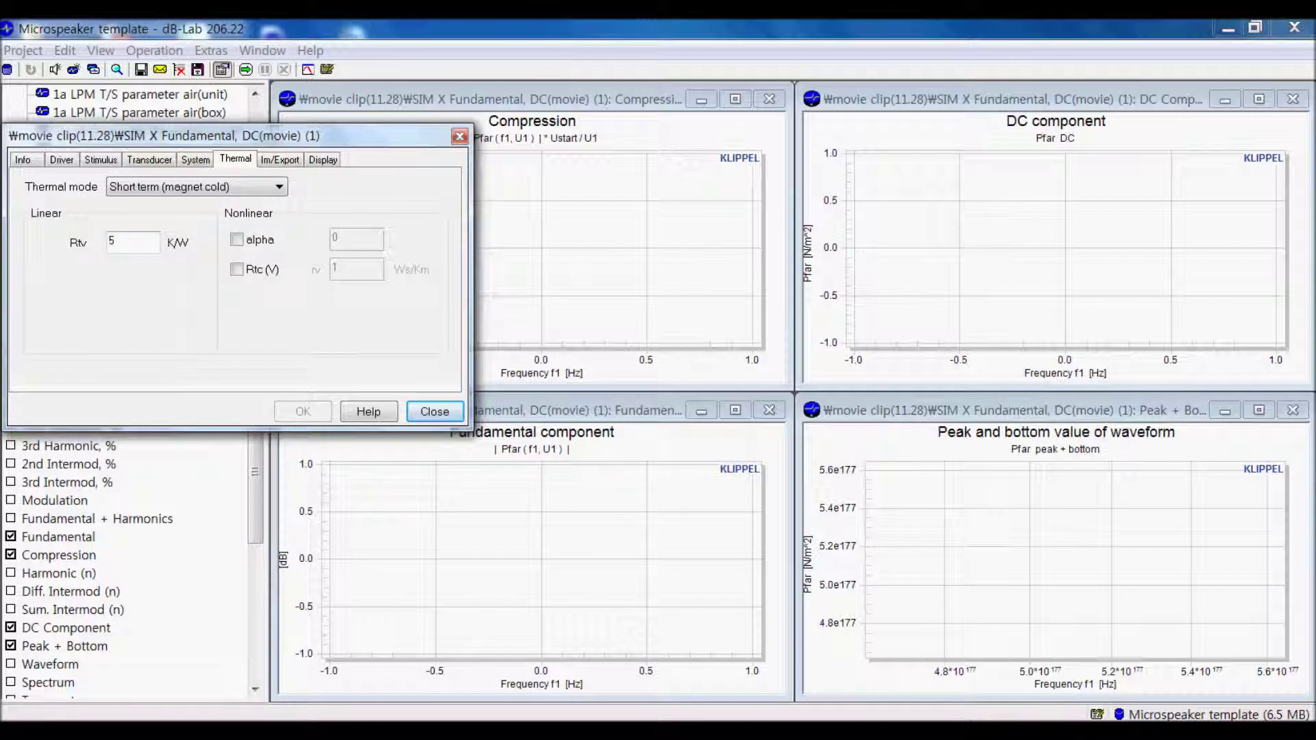
Step: Show the parameters of the Long term (magnet hot) thermal mode, and set the thermal mode to No simulation
click(196, 187)
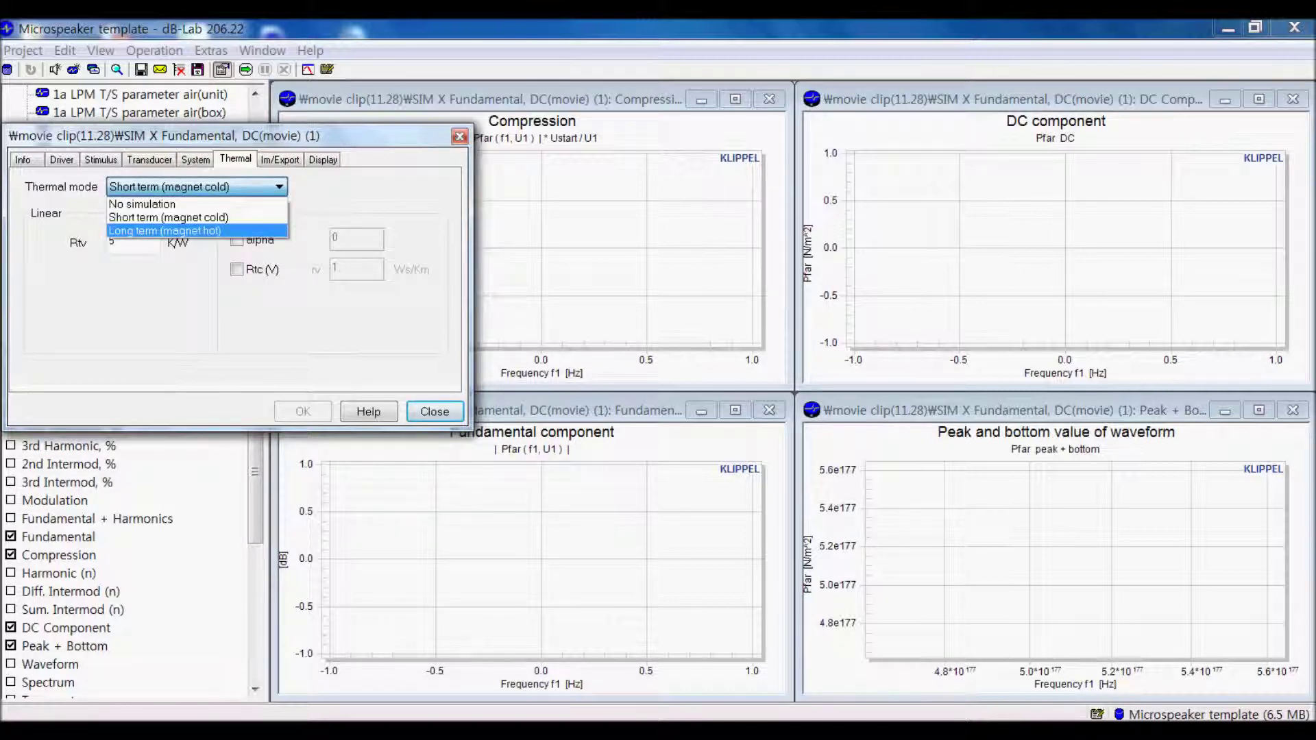
click(197, 230)
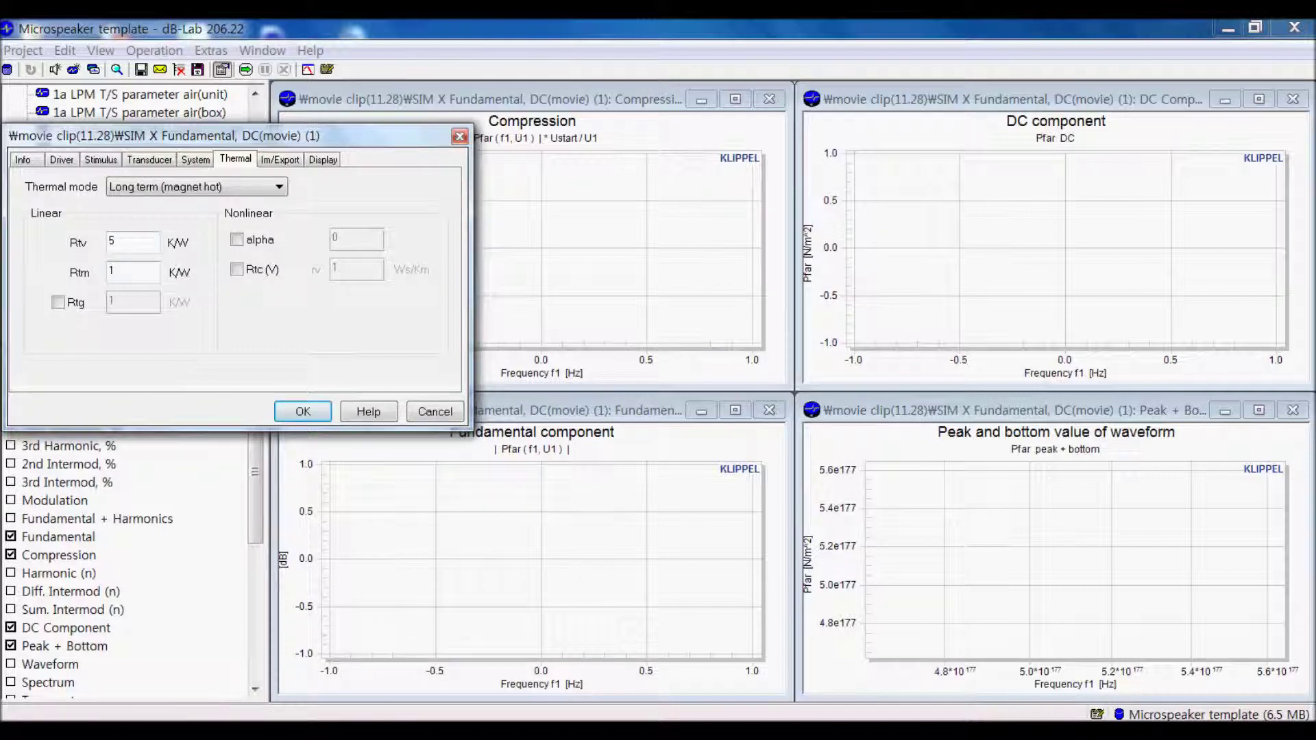
click(273, 186)
click(197, 205)
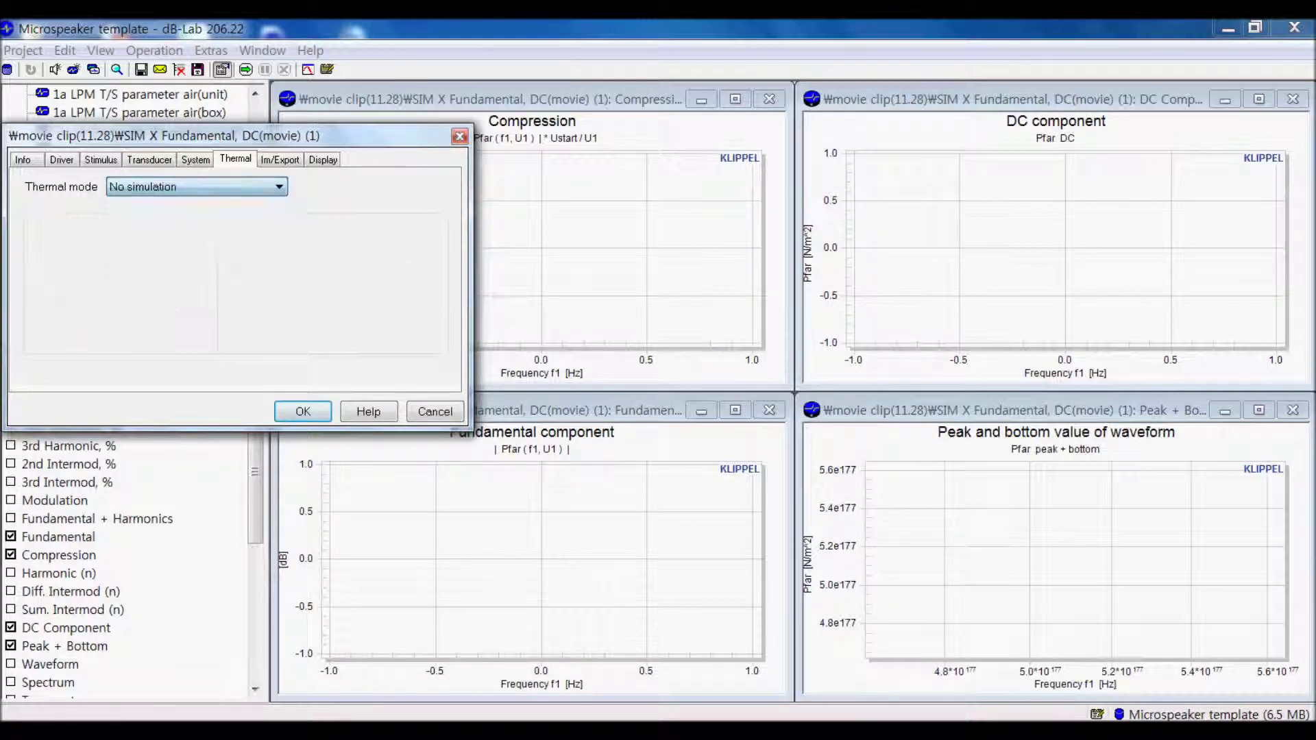
Step: Review the import/export settings and the available solver options, keeping the solver on Fast simulation
click(280, 159)
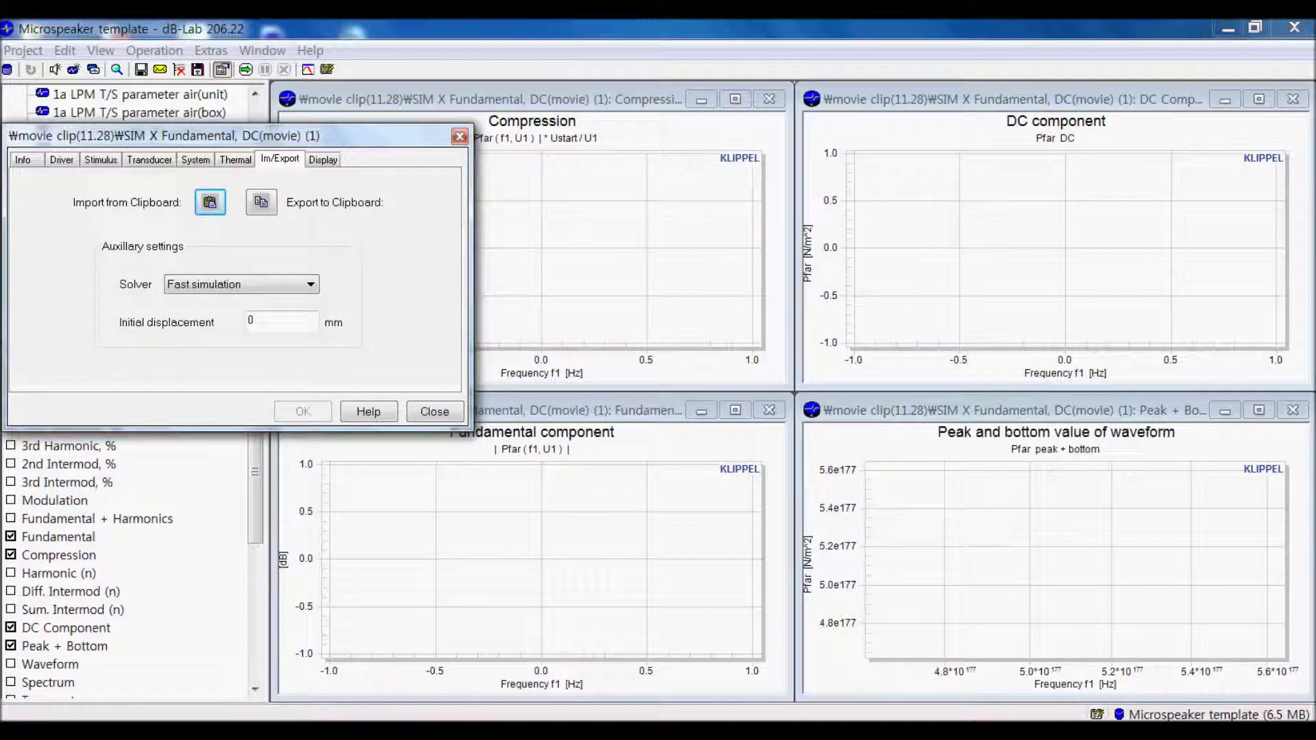
drag(206, 136, 468, 137)
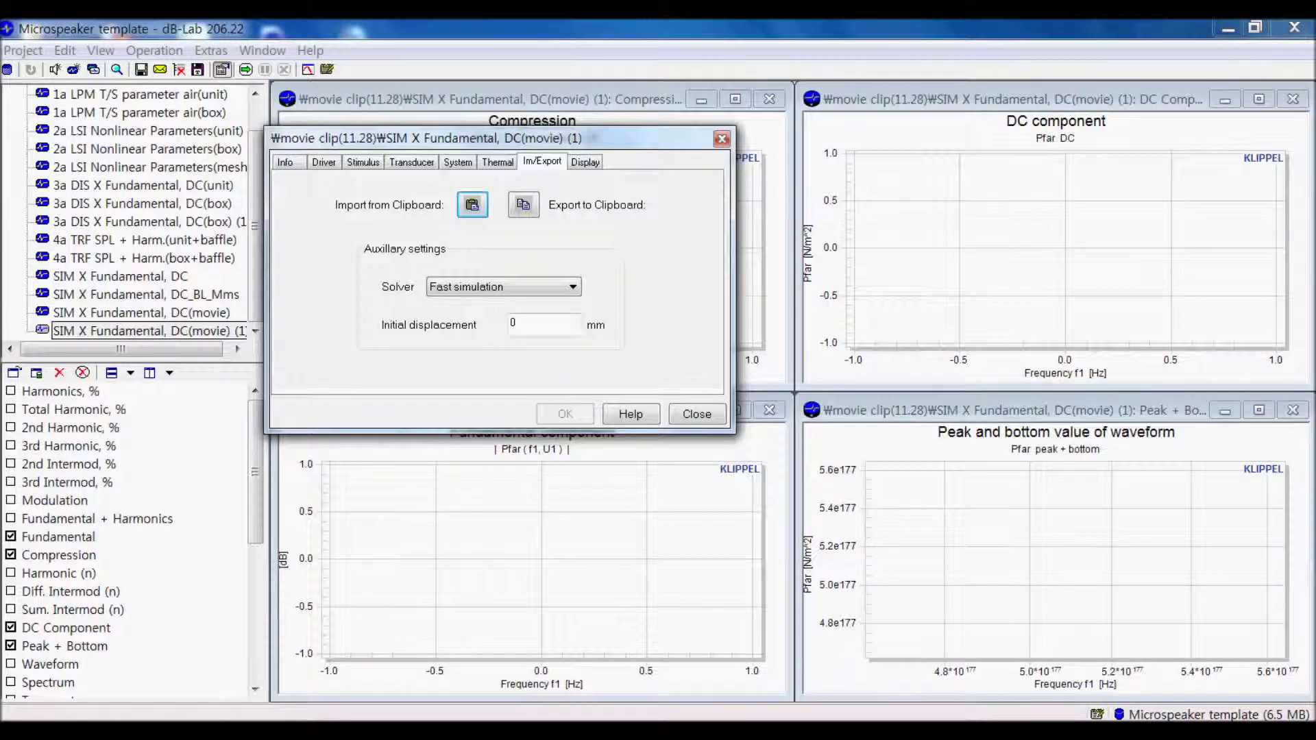
click(521, 287)
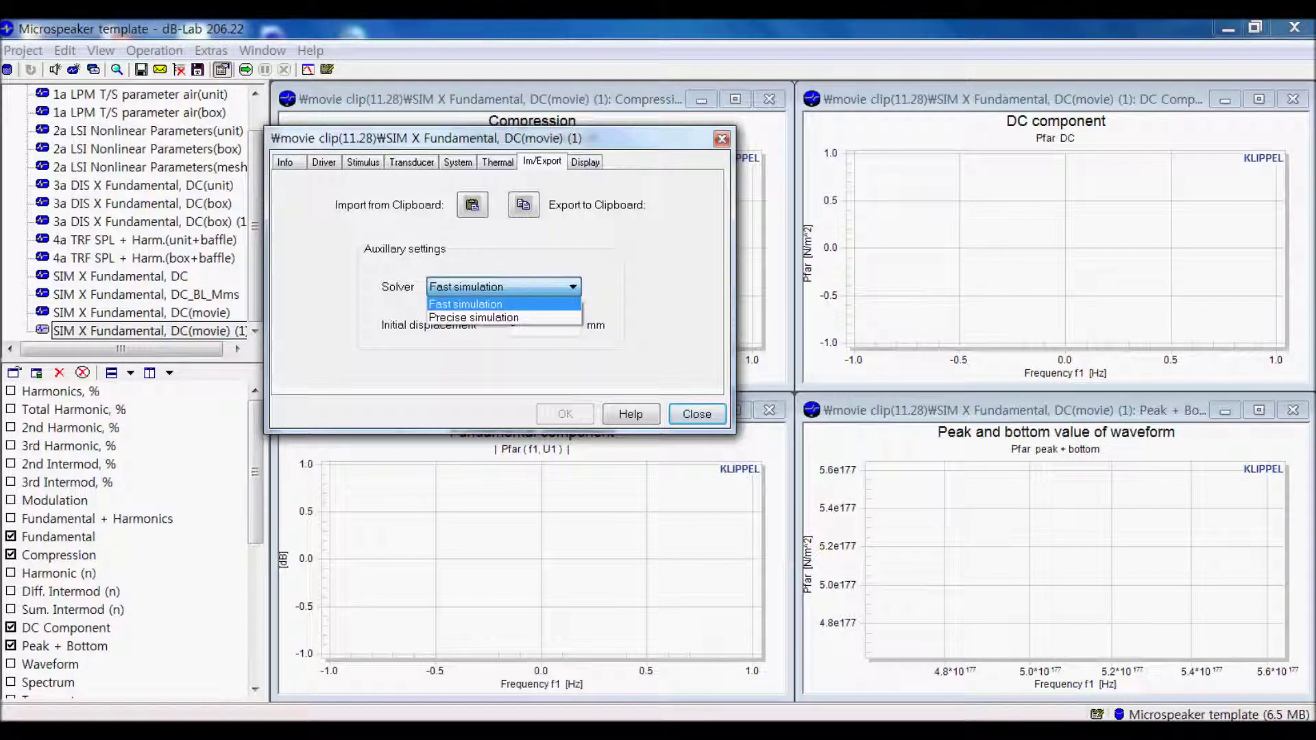
click(504, 304)
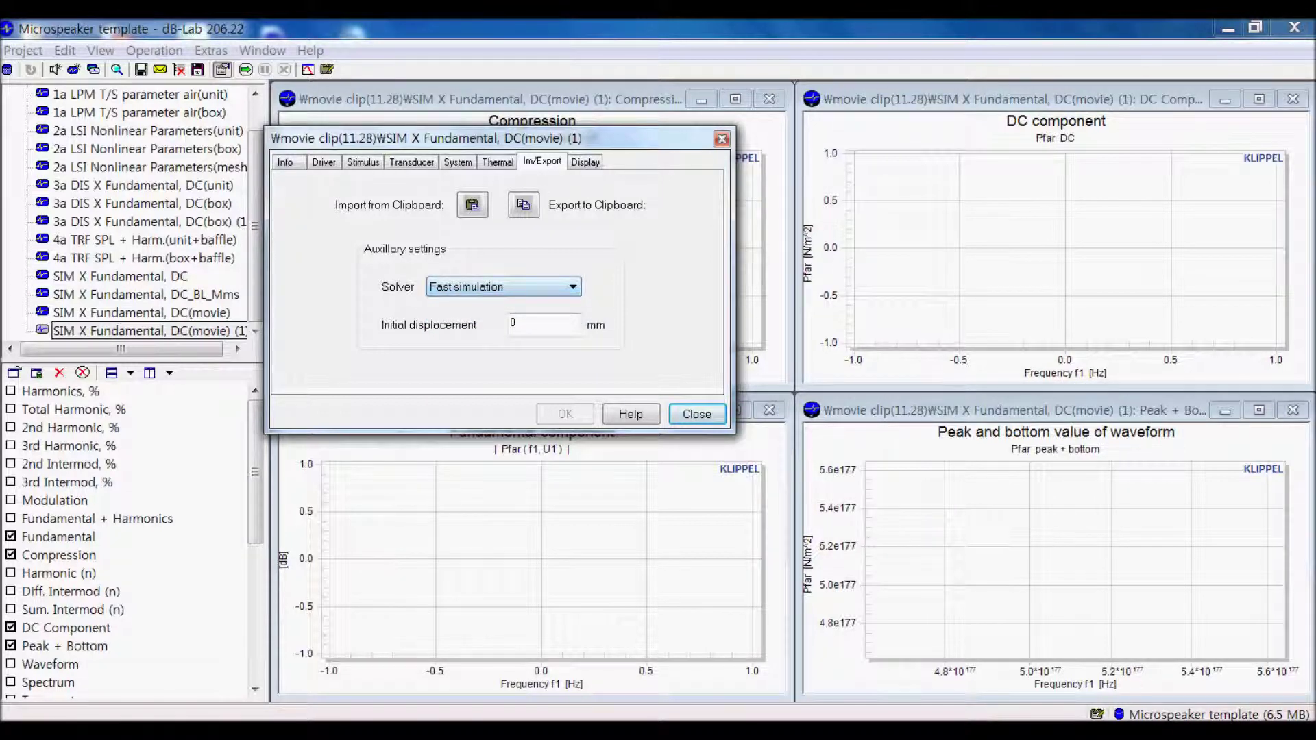
click(503, 287)
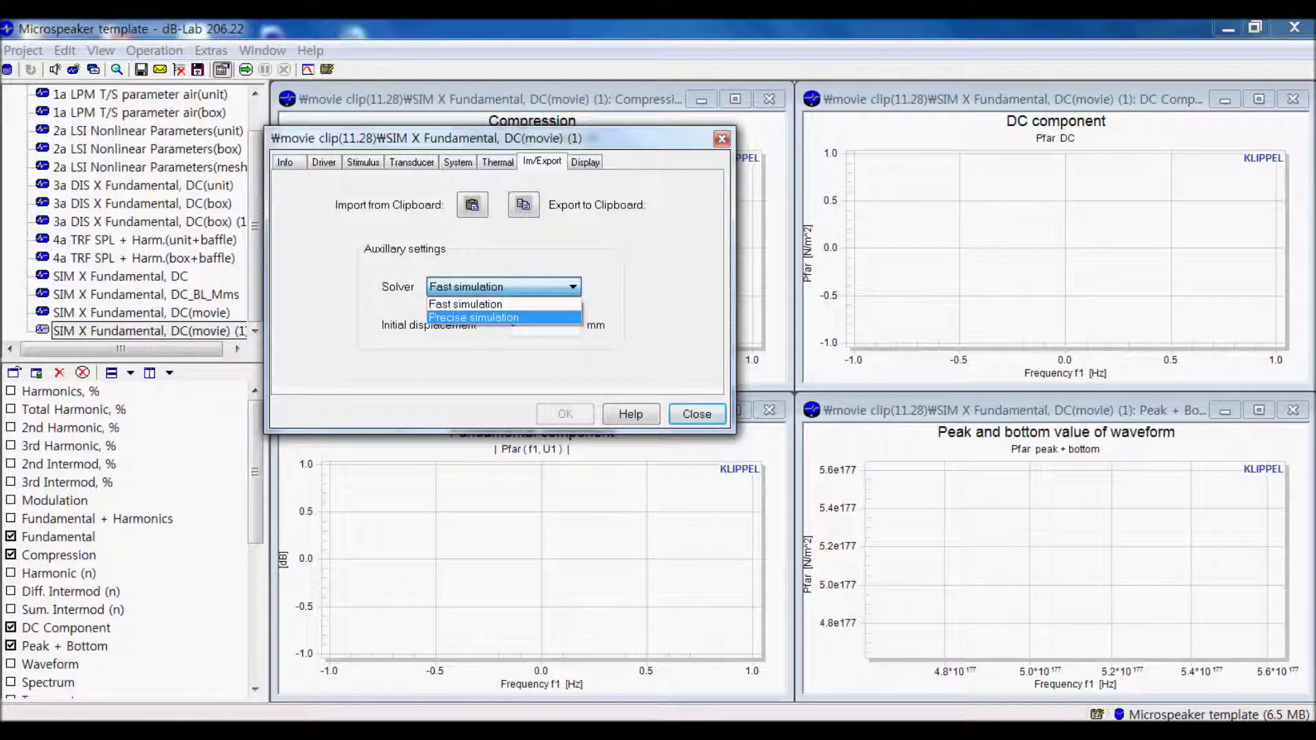
click(503, 303)
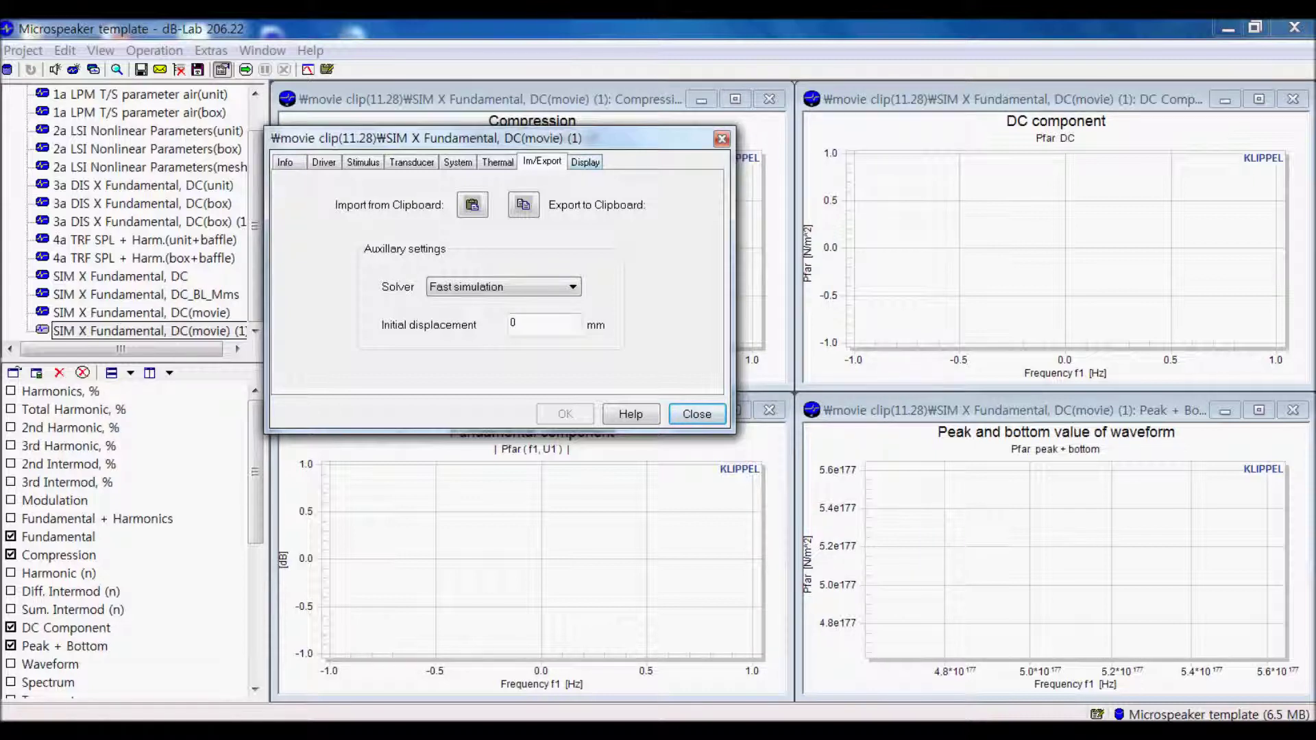
Step: Try the distortion display in dB, return it to Percent, and keep the Y-axis scaling on Auto
click(586, 163)
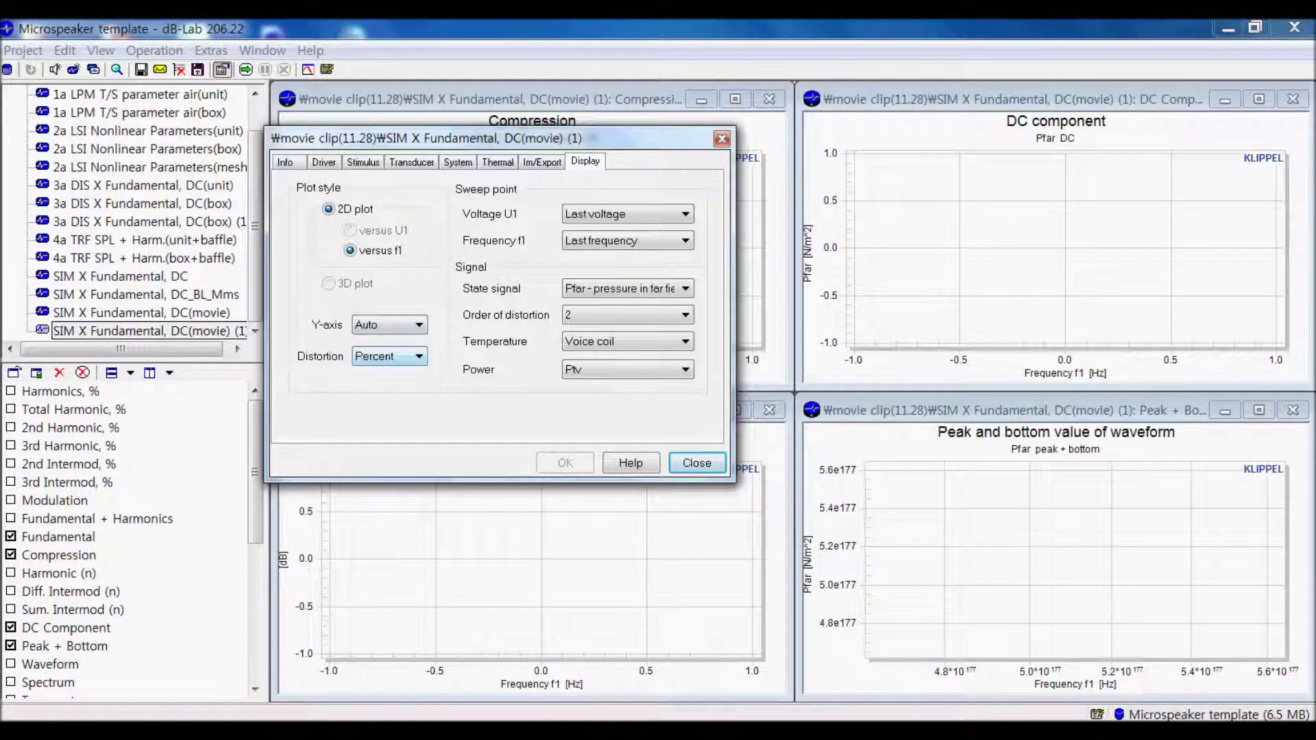
click(390, 356)
click(389, 386)
click(389, 357)
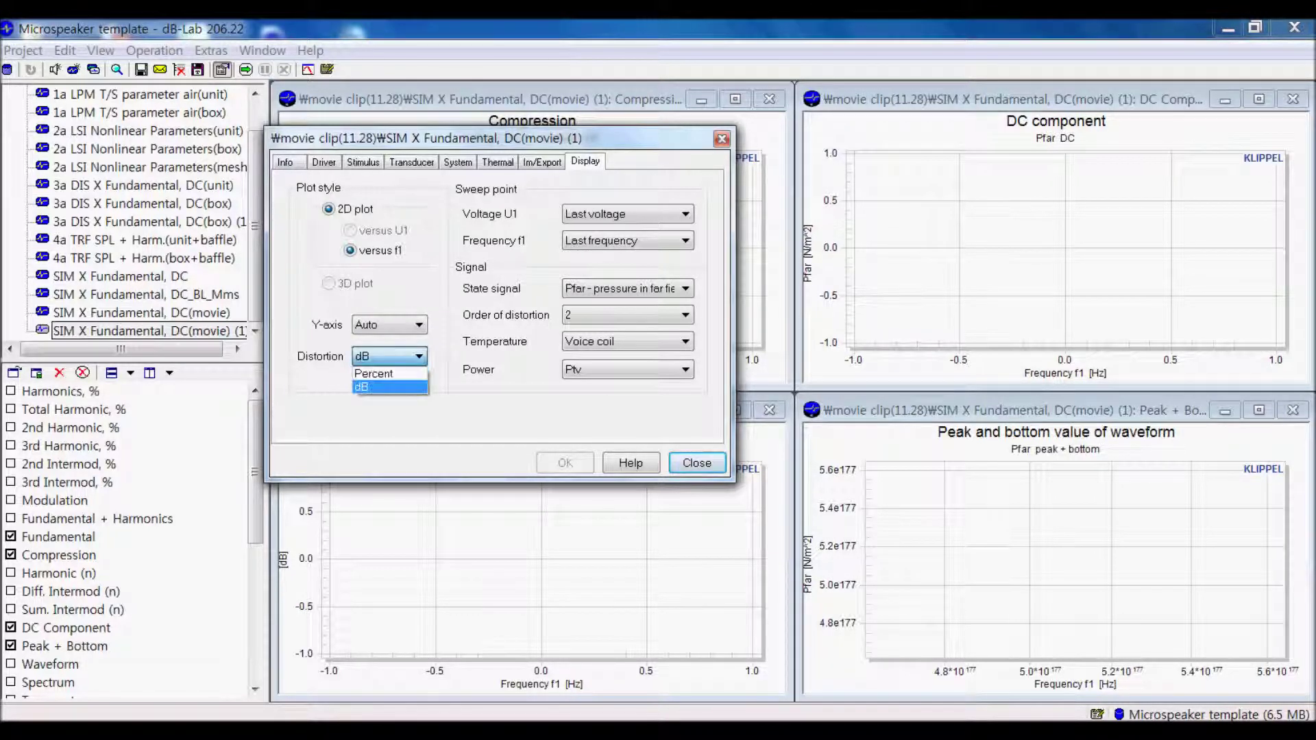
click(389, 374)
click(389, 324)
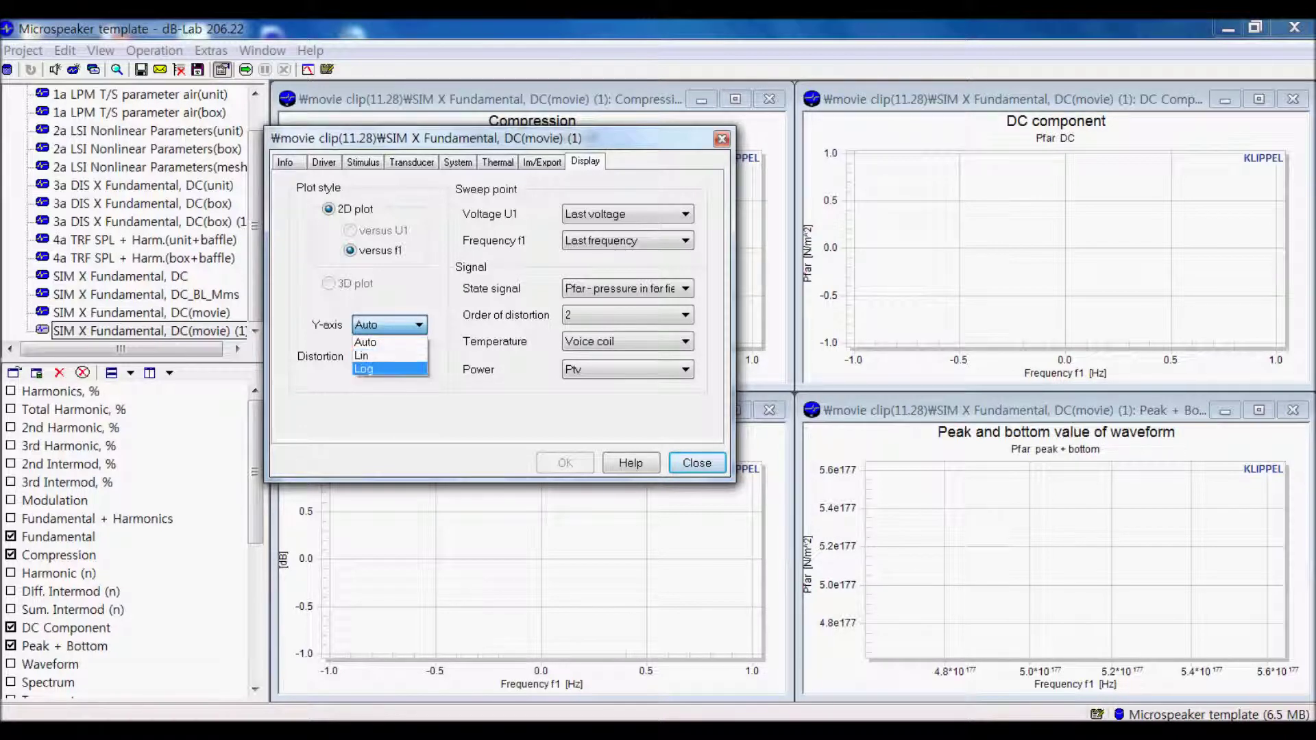
click(389, 342)
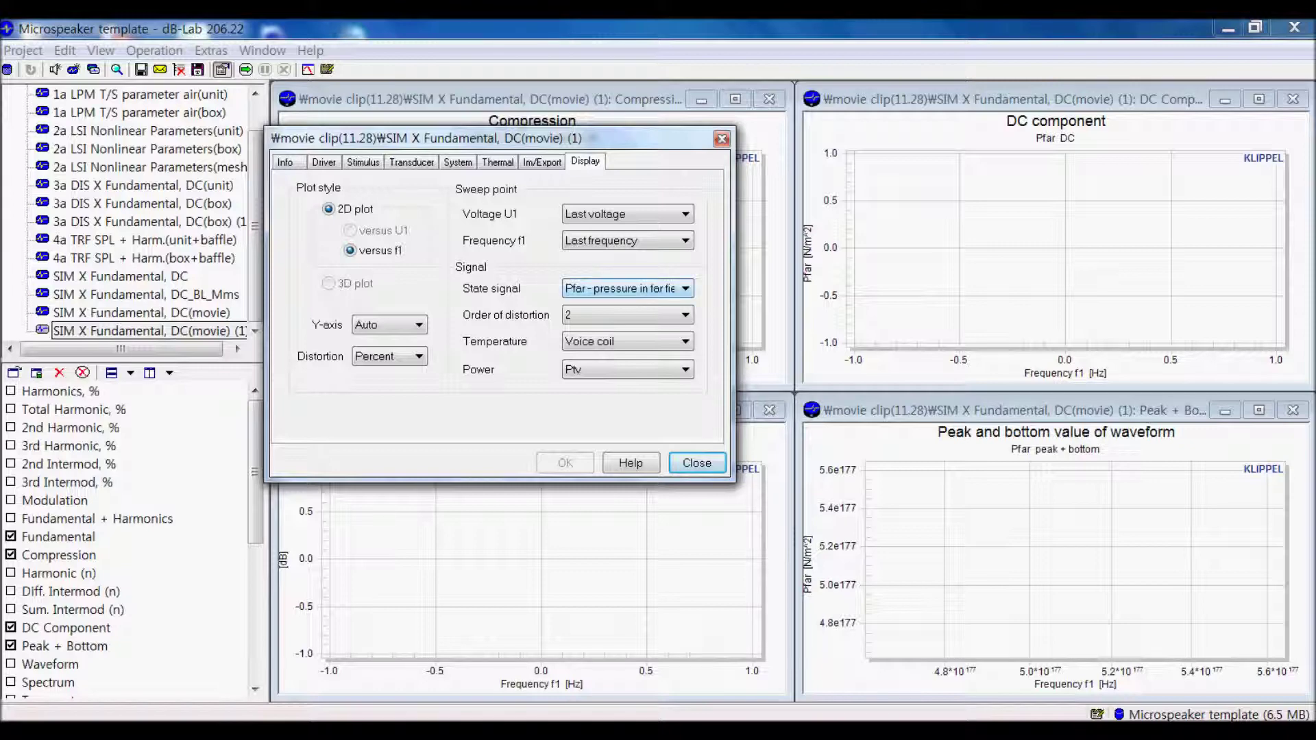
Step: Switch the displayed state signal through X - cone displacement, V - cone velocity and I - input current
click(627, 288)
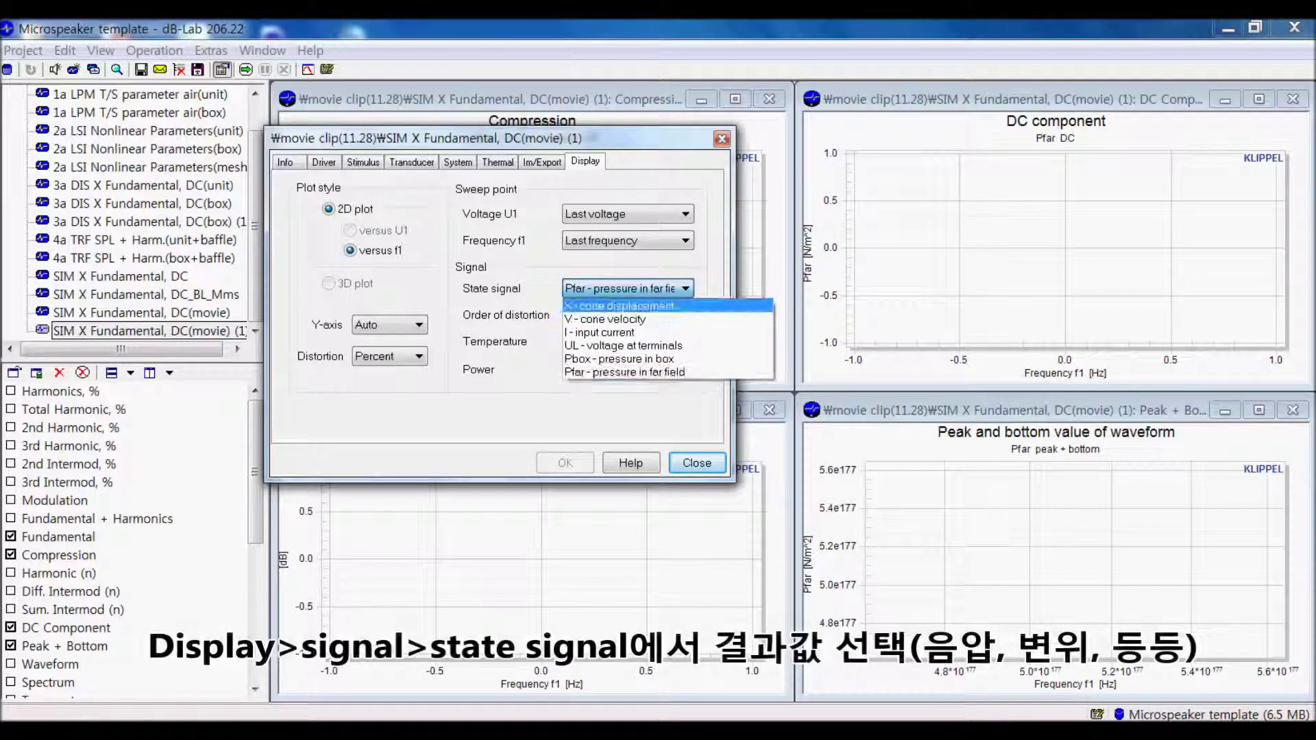
click(620, 306)
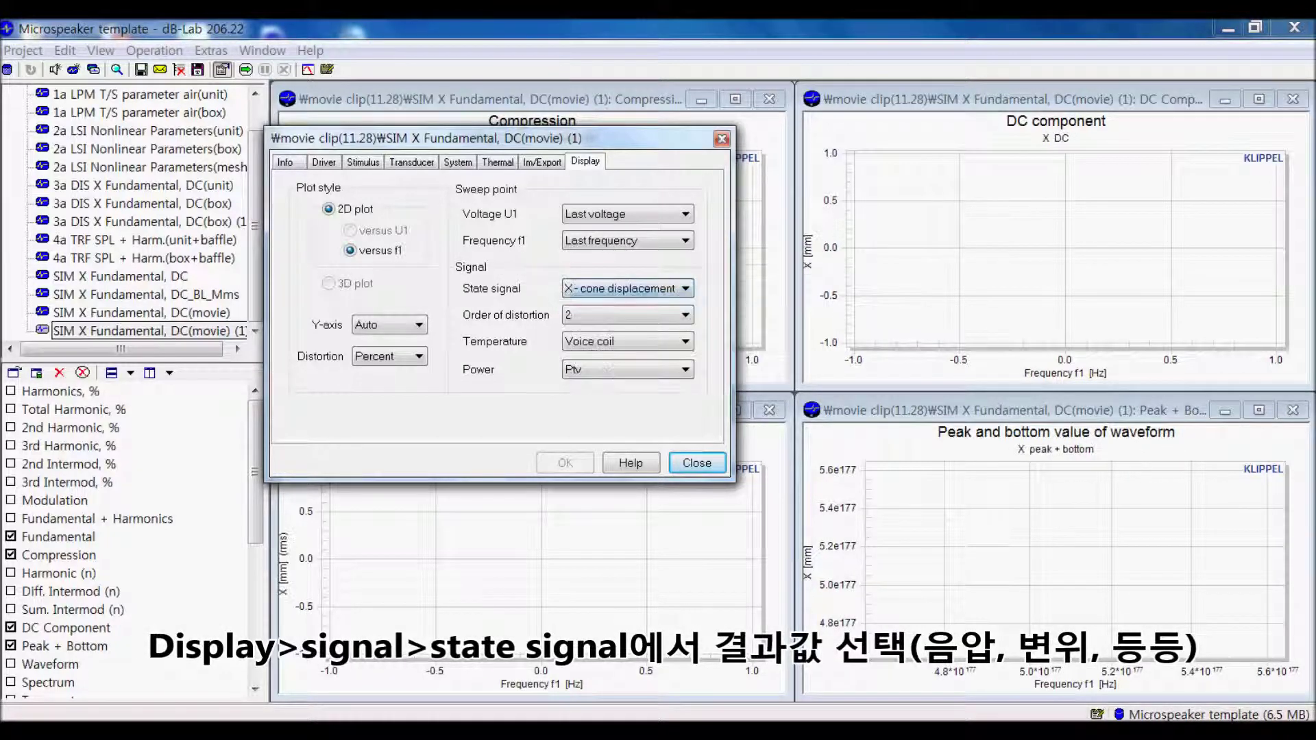
click(627, 289)
key(Down)
key(Return)
key(alt+Down)
key(Down)
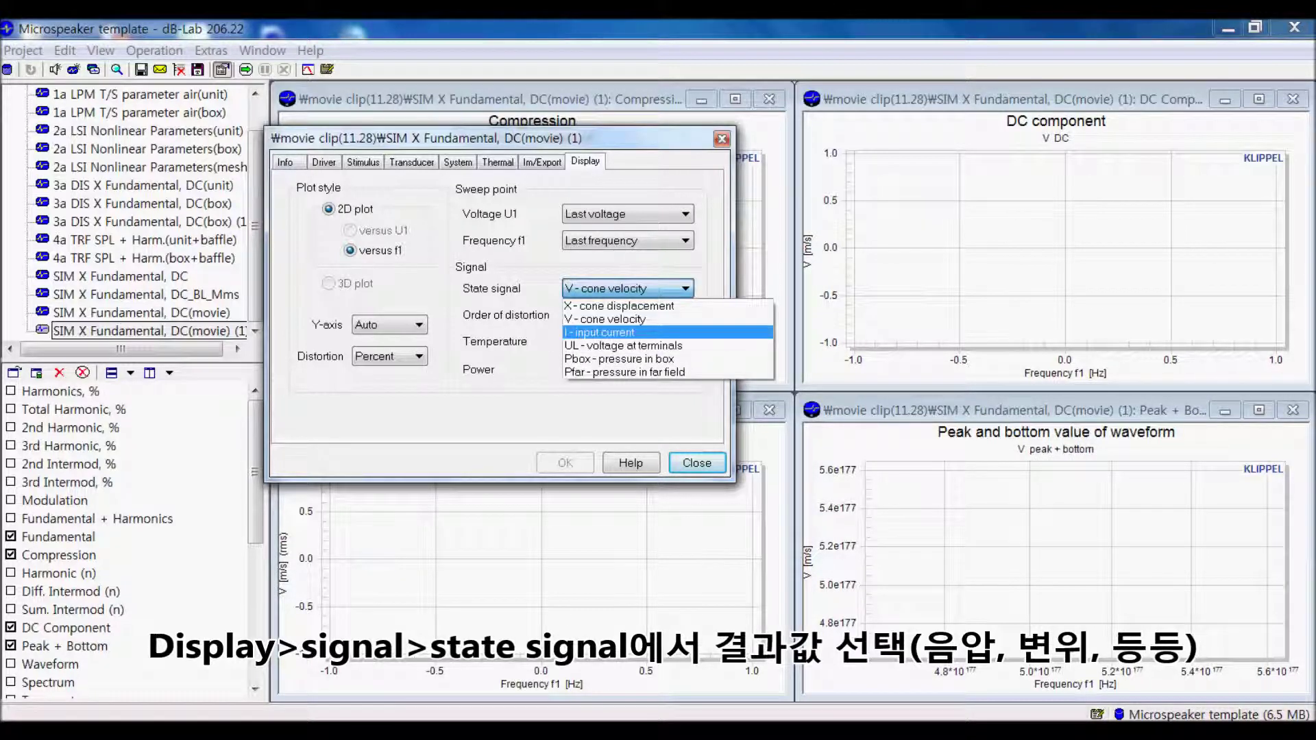
key(Return)
Step: Switch the state signal through UL - voltage at terminals and Pbox - pressure in box, returning to Pfar - pressure in far field
key(alt+Down)
key(Up)
key(Up)
key(Down)
key(Down)
key(Down)
key(Return)
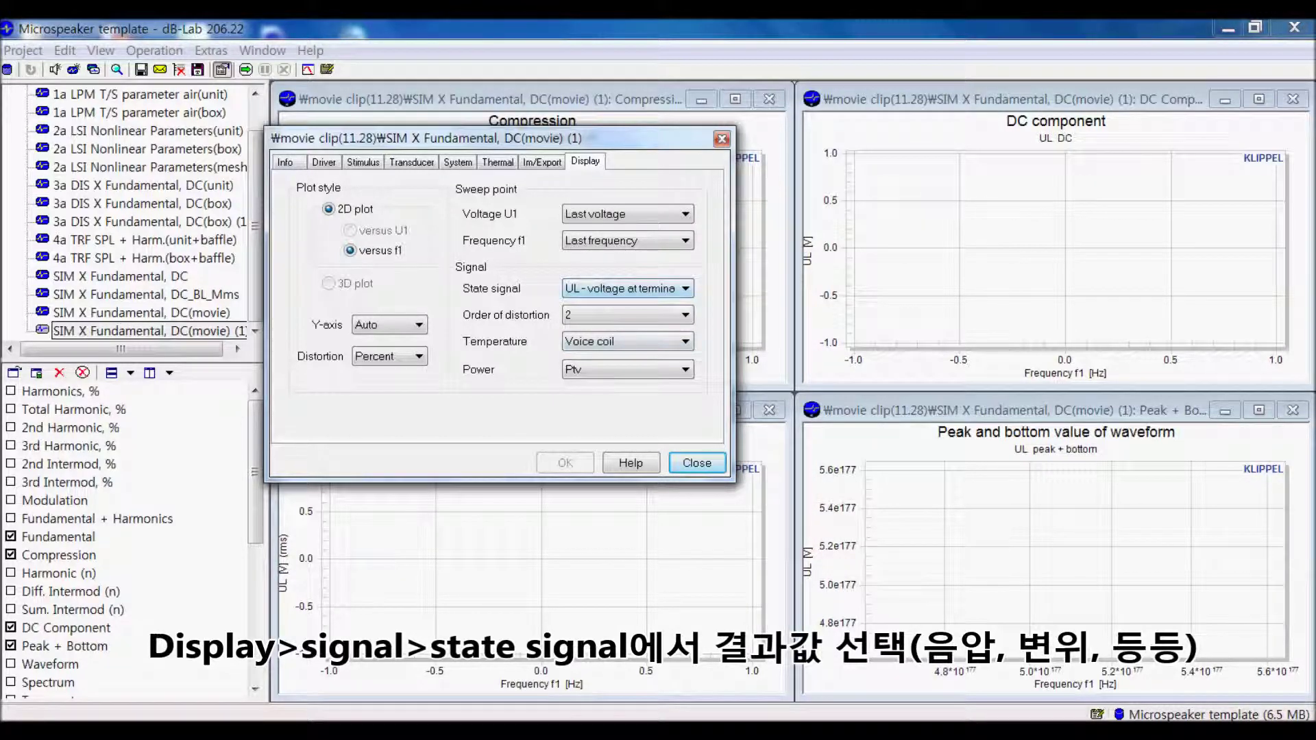
key(alt+Down)
key(Down)
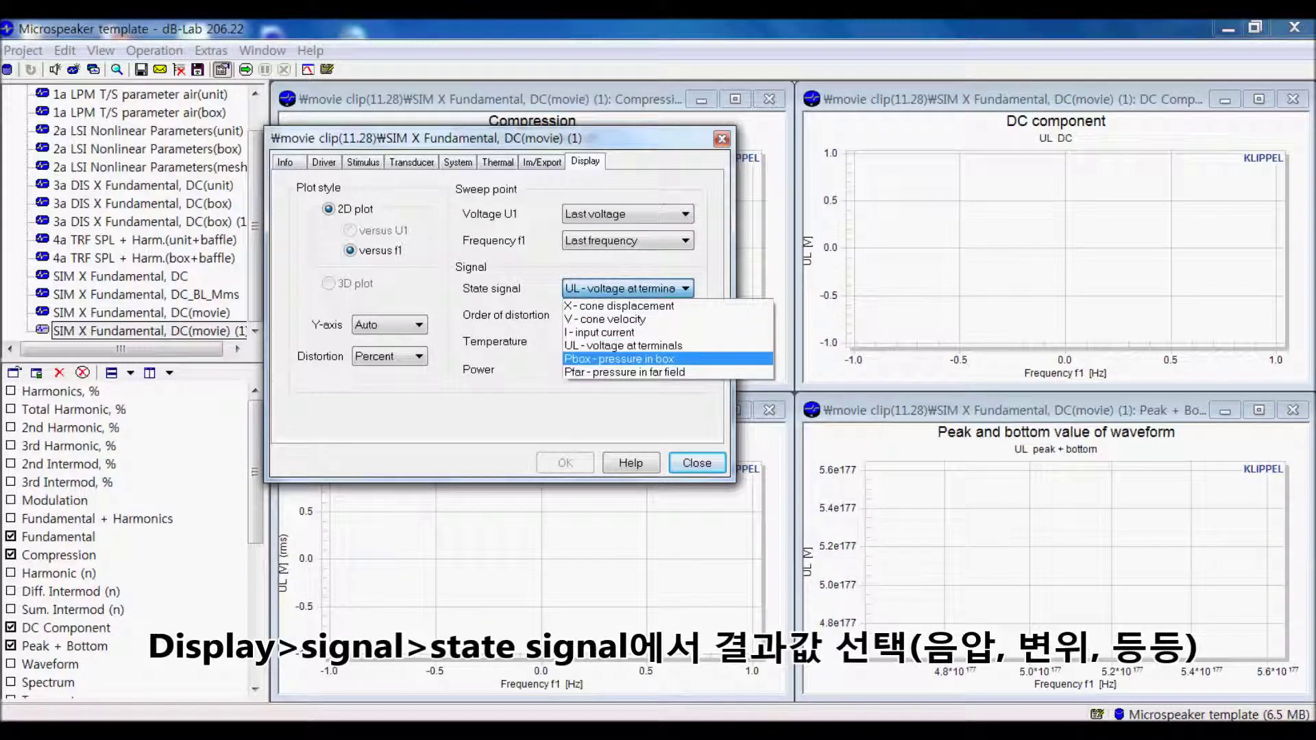
key(Return)
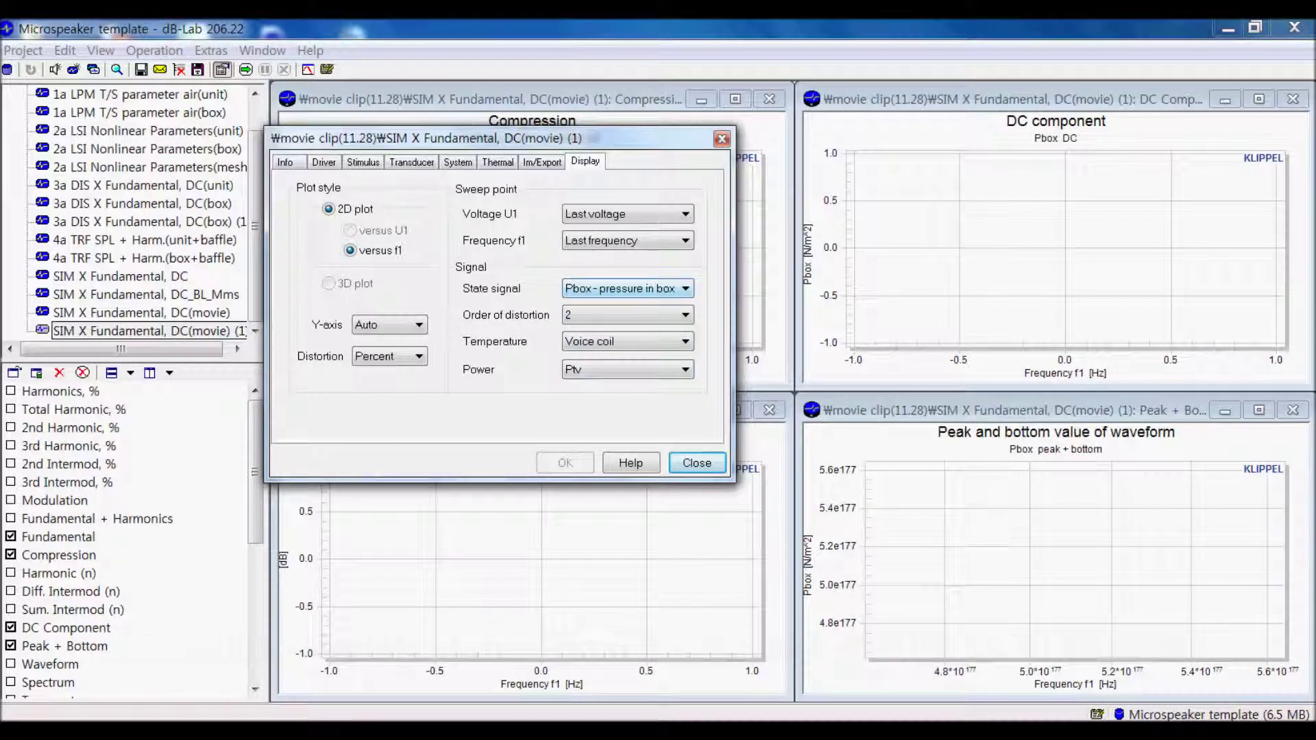
key(alt+Down)
key(Down)
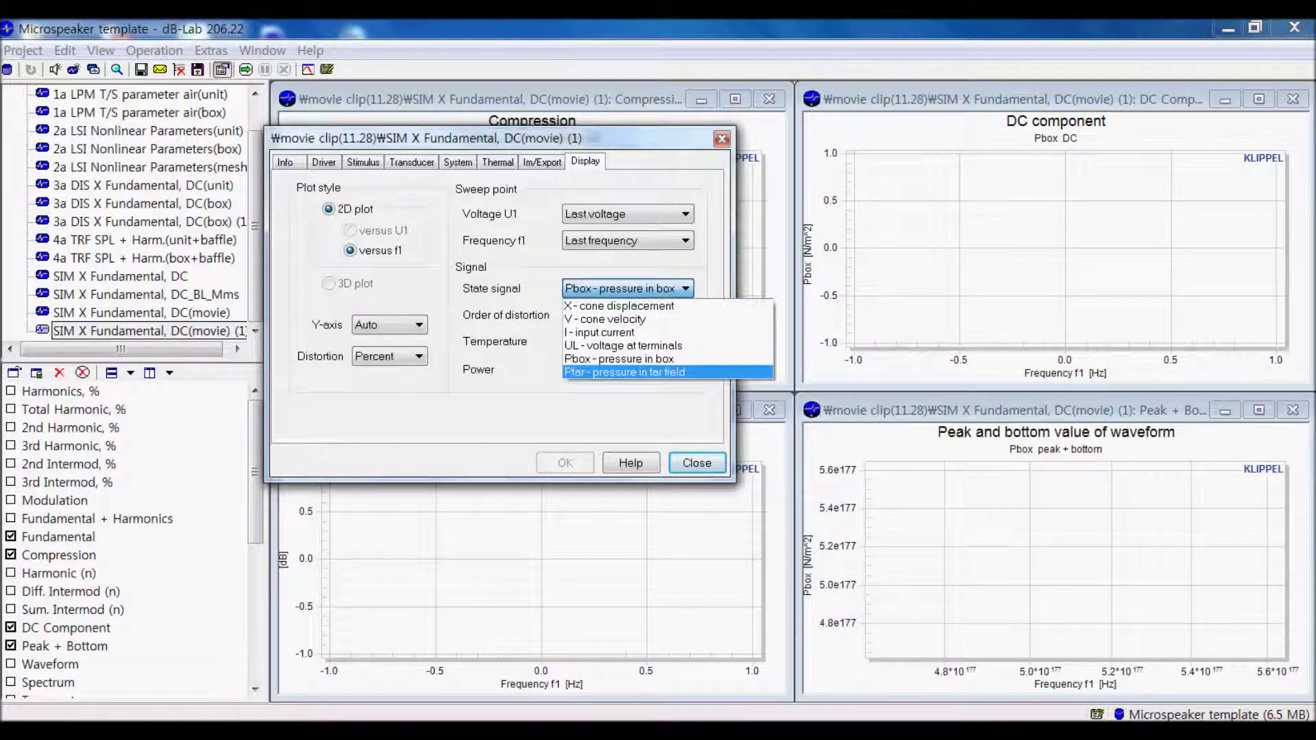
key(Return)
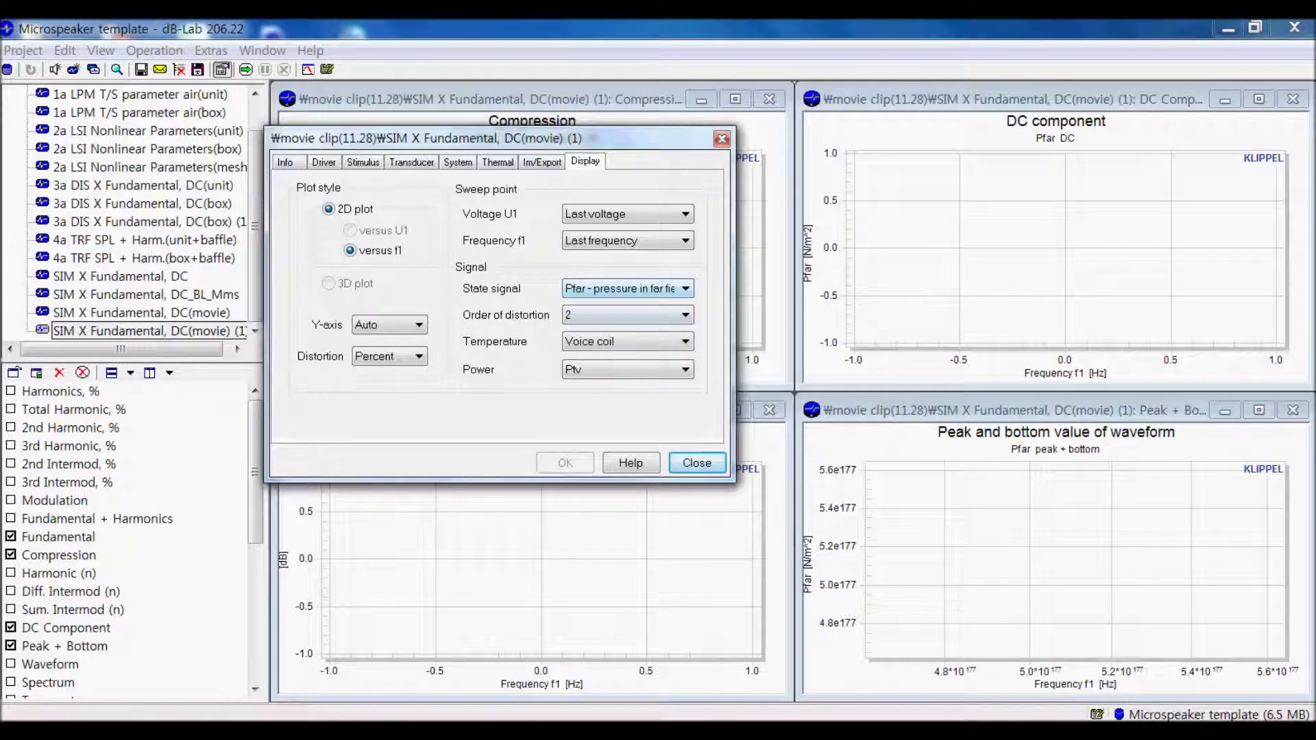
key(alt+Down)
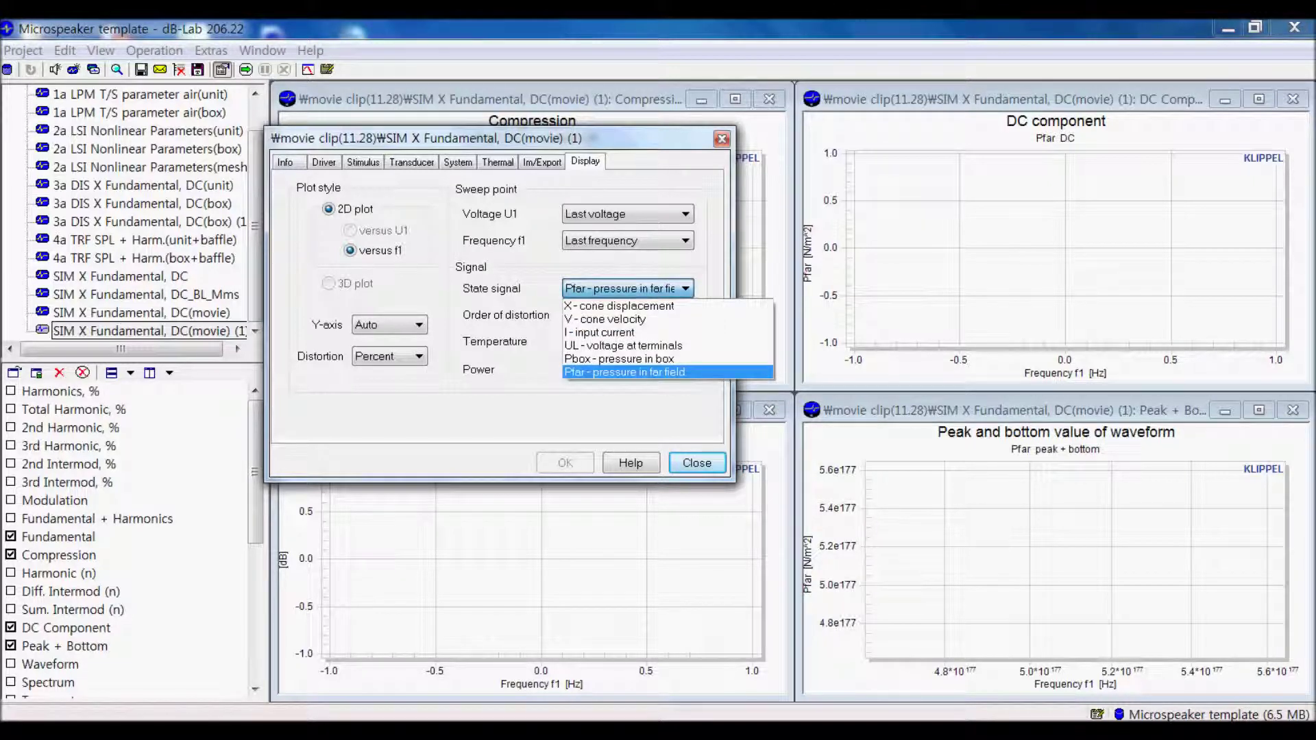
key(Return)
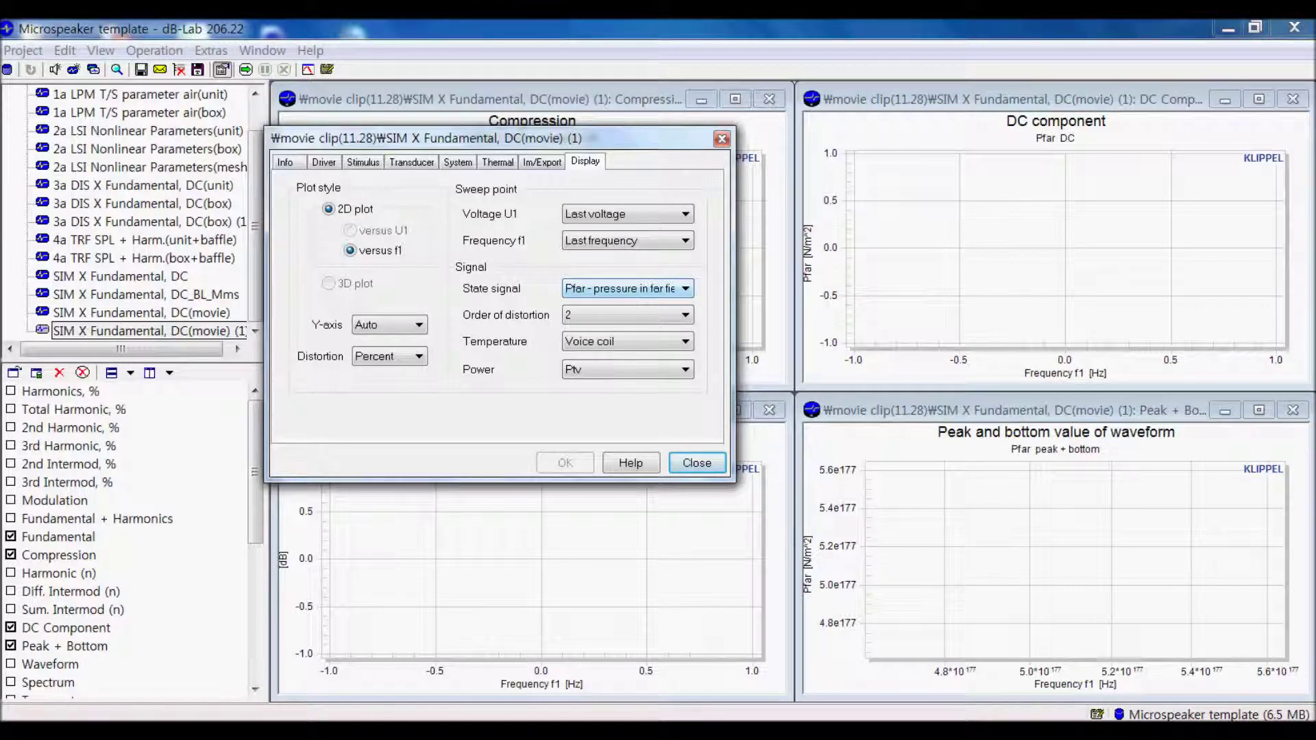
Step: Try distortion orders 3 and 4 for the displayed signal and return the order of distortion to 2
click(627, 315)
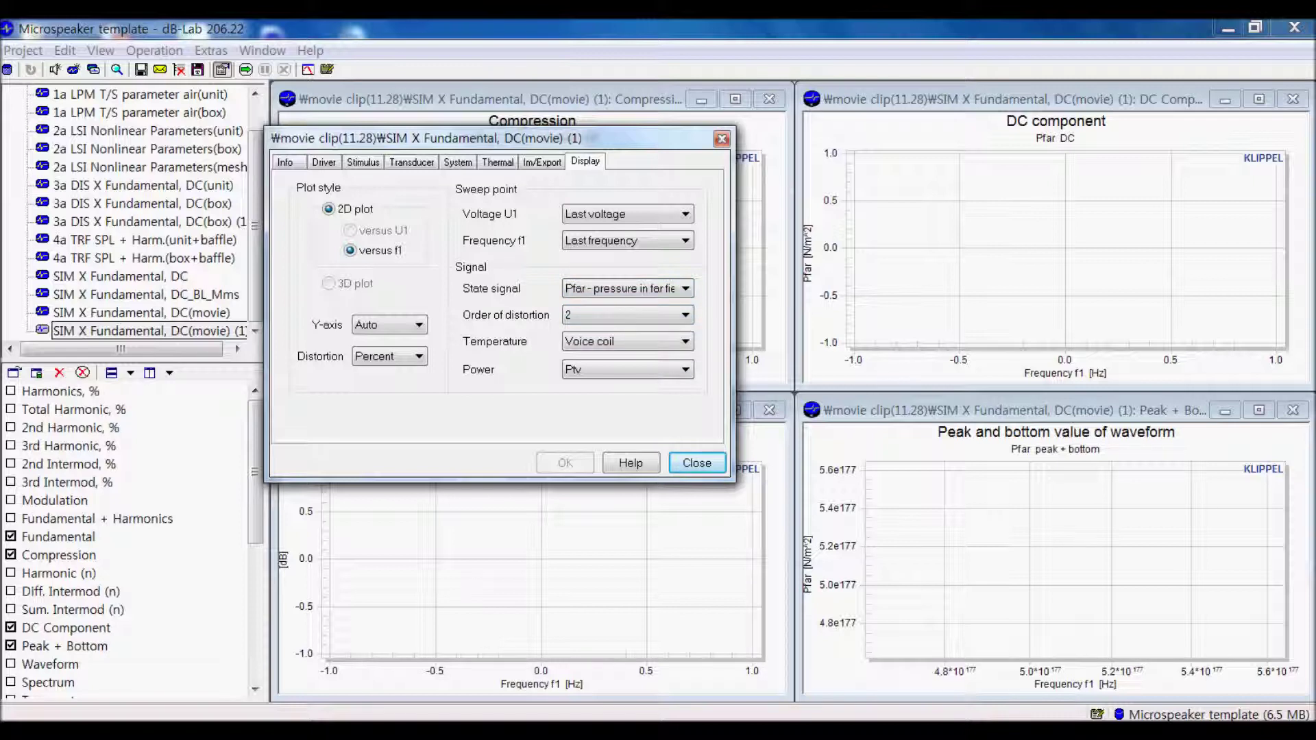
click(627, 314)
click(627, 345)
click(627, 315)
click(627, 359)
click(627, 315)
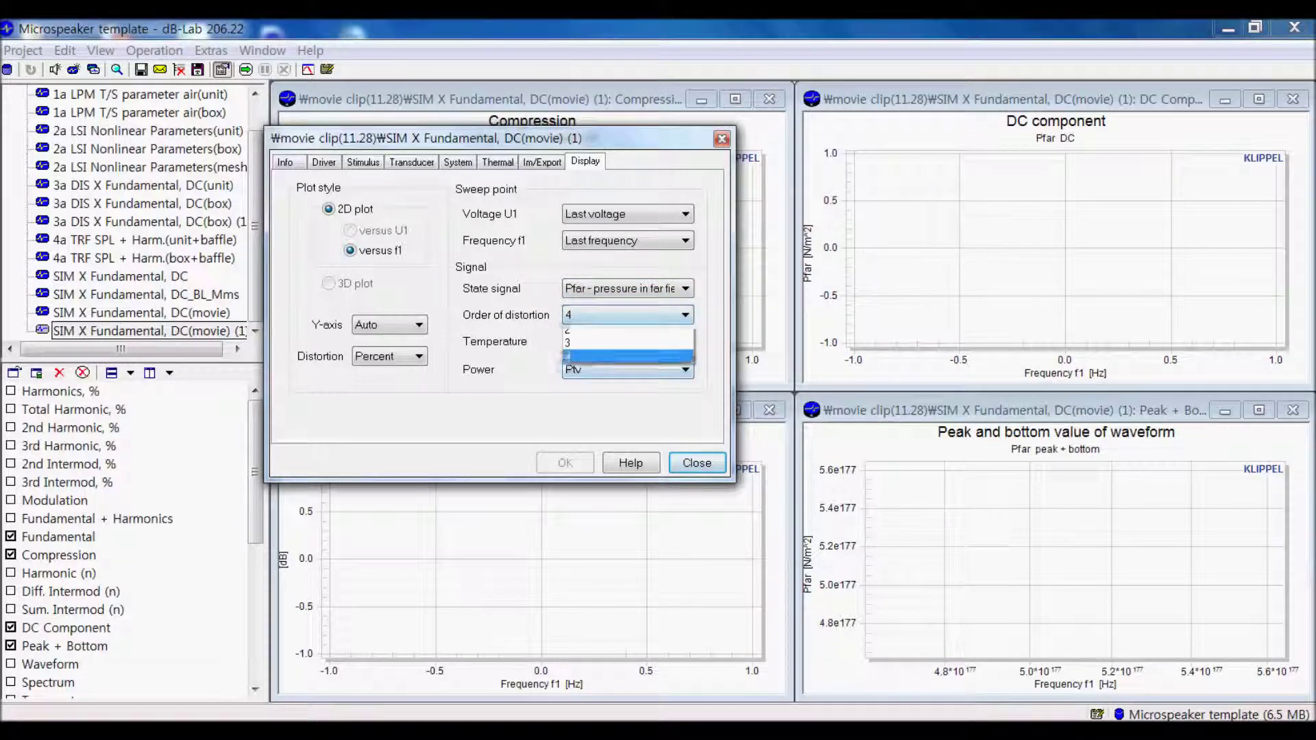
click(627, 331)
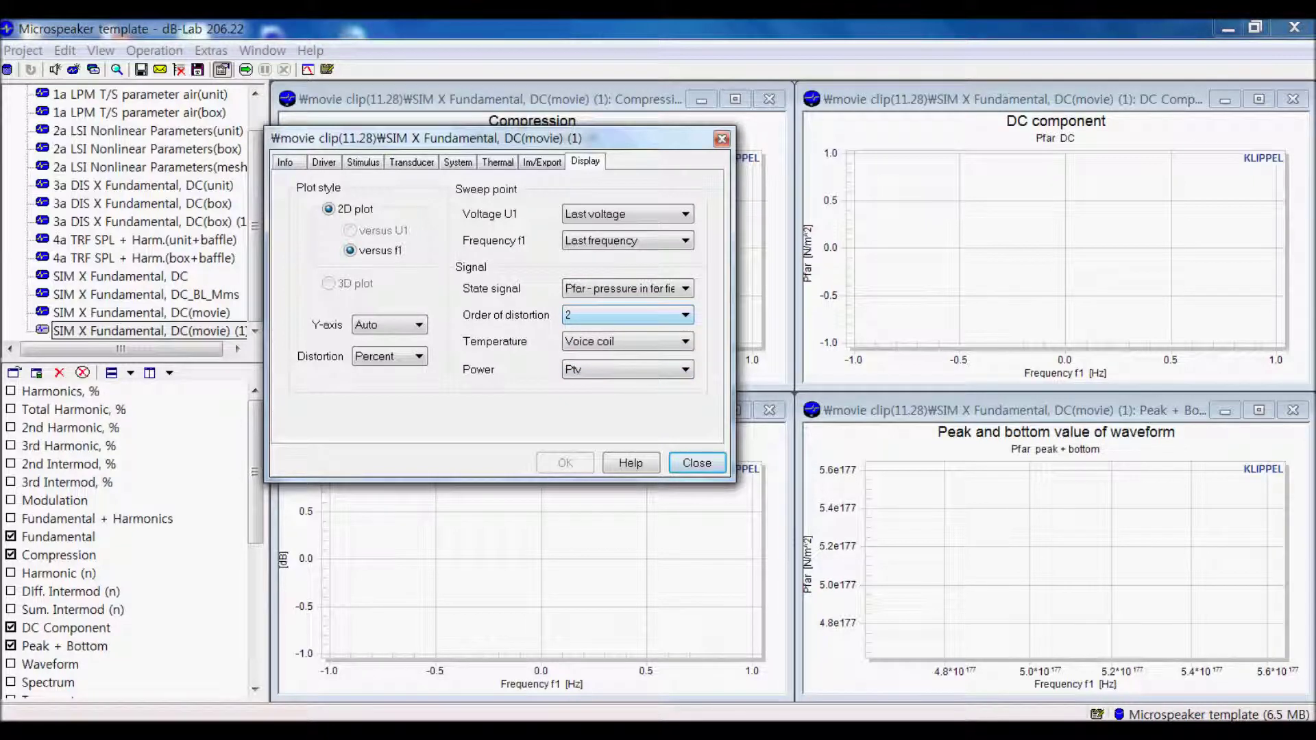
Step: Check the temperature options keeping Voice coil, and try Pcoil as the displayed power before restoring Ptv
click(627, 341)
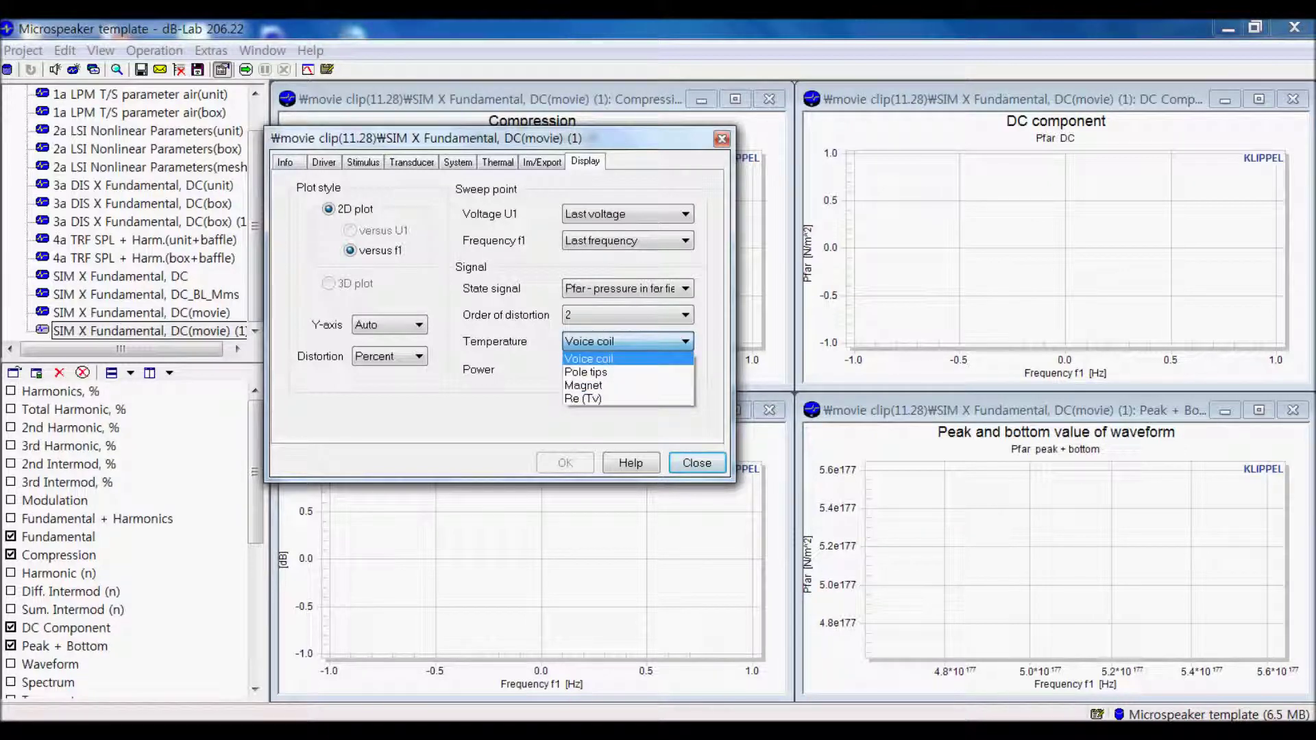
click(589, 358)
click(589, 369)
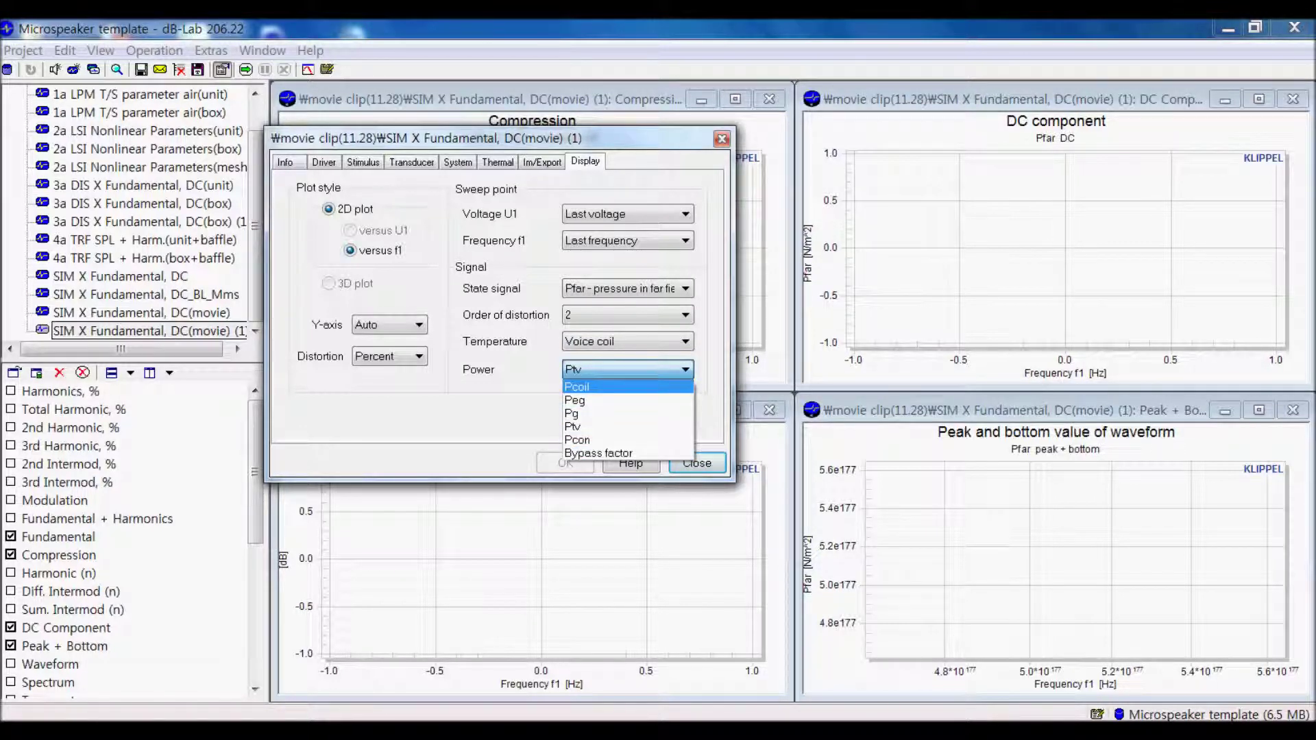
click(628, 387)
click(627, 370)
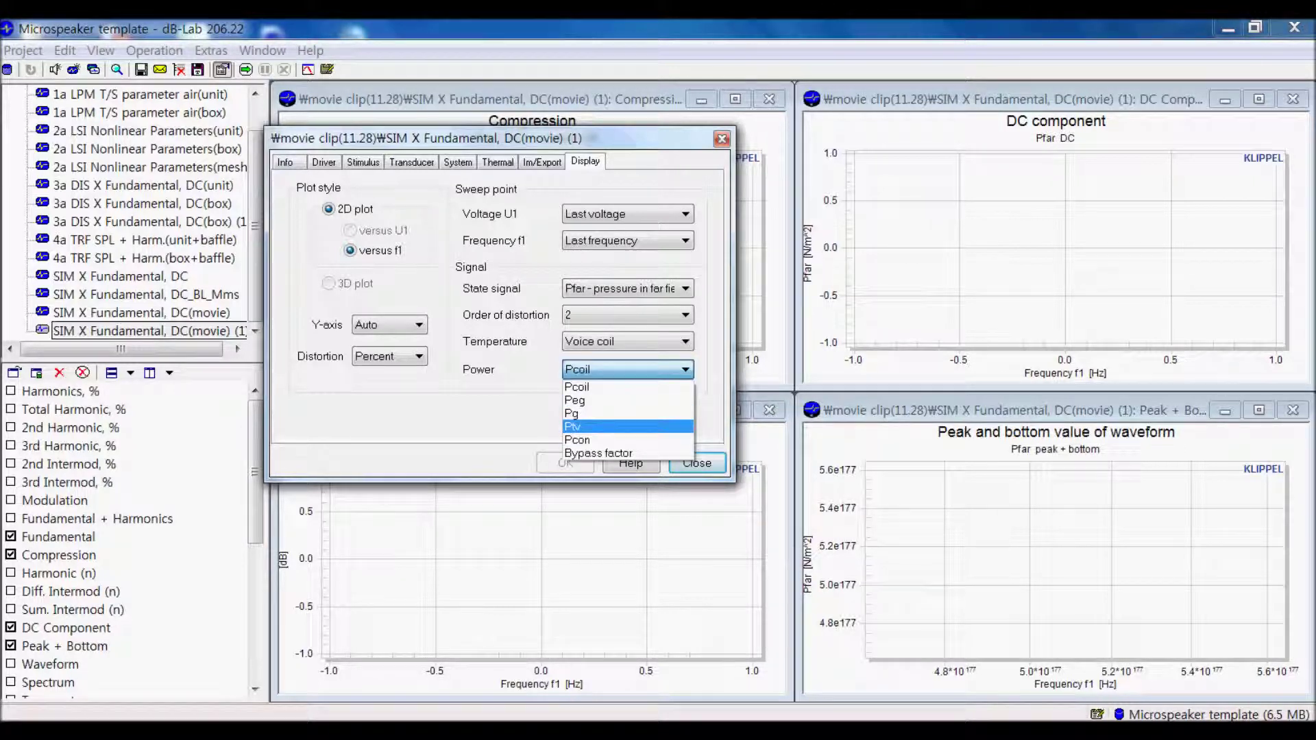
click(627, 427)
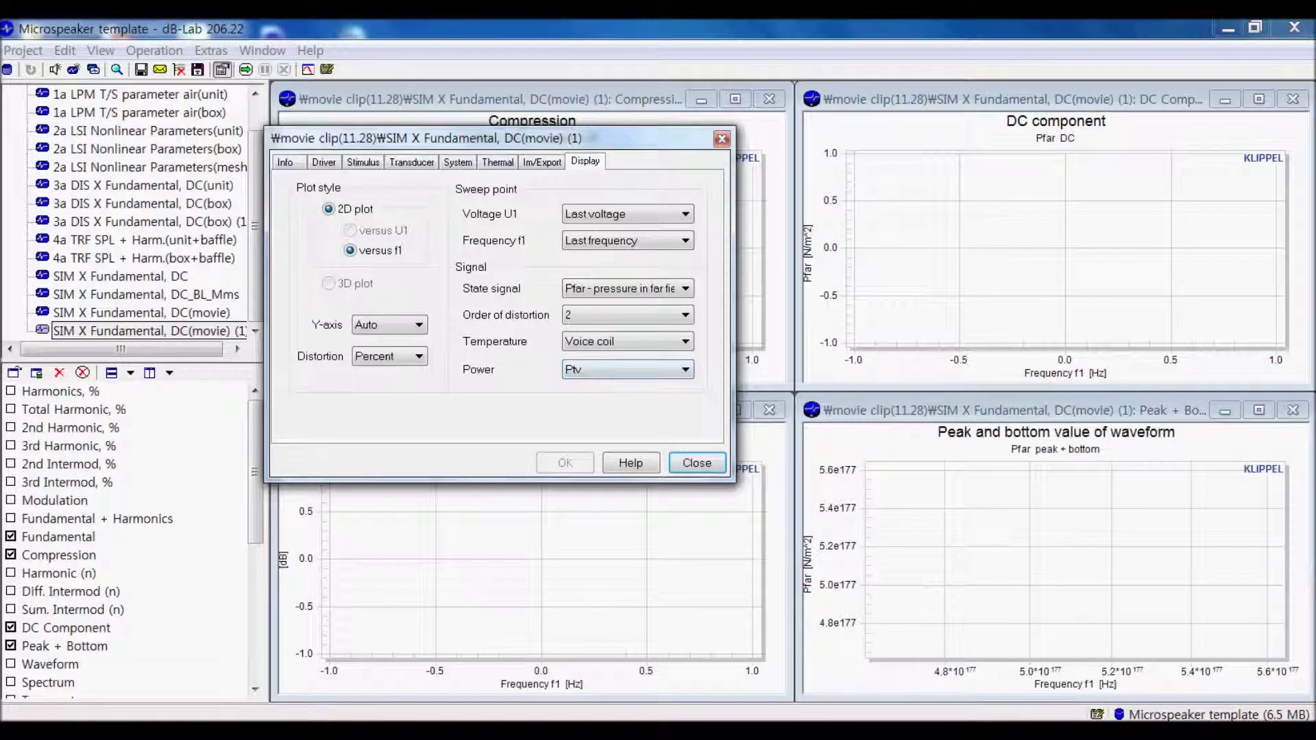
Step: Look through the simulation's info, driver, stimulus, transducer and remaining property pages once more without editing them
key(Tab)
click(285, 161)
click(324, 162)
click(362, 161)
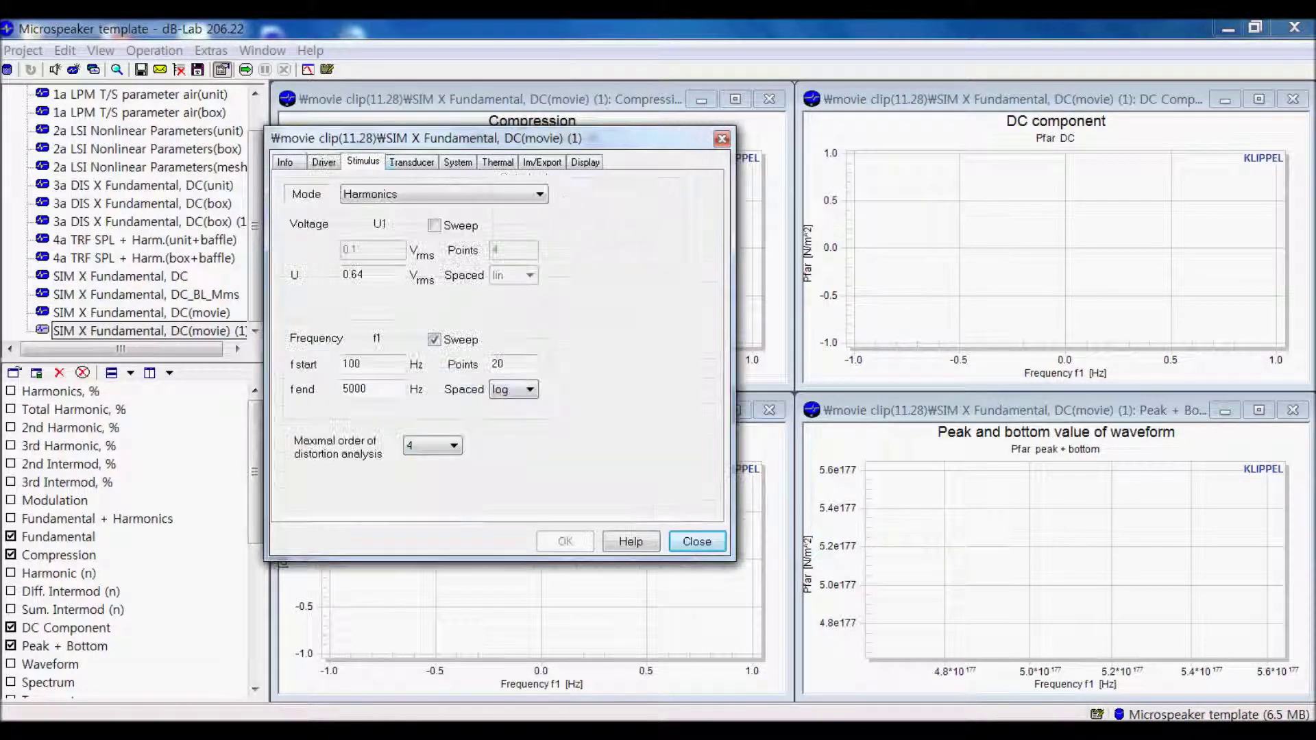
click(411, 162)
key(ctrl+Tab)
key(ctrl+Tab)
key(ctrl+Tab)
key(ctrl+Tab)
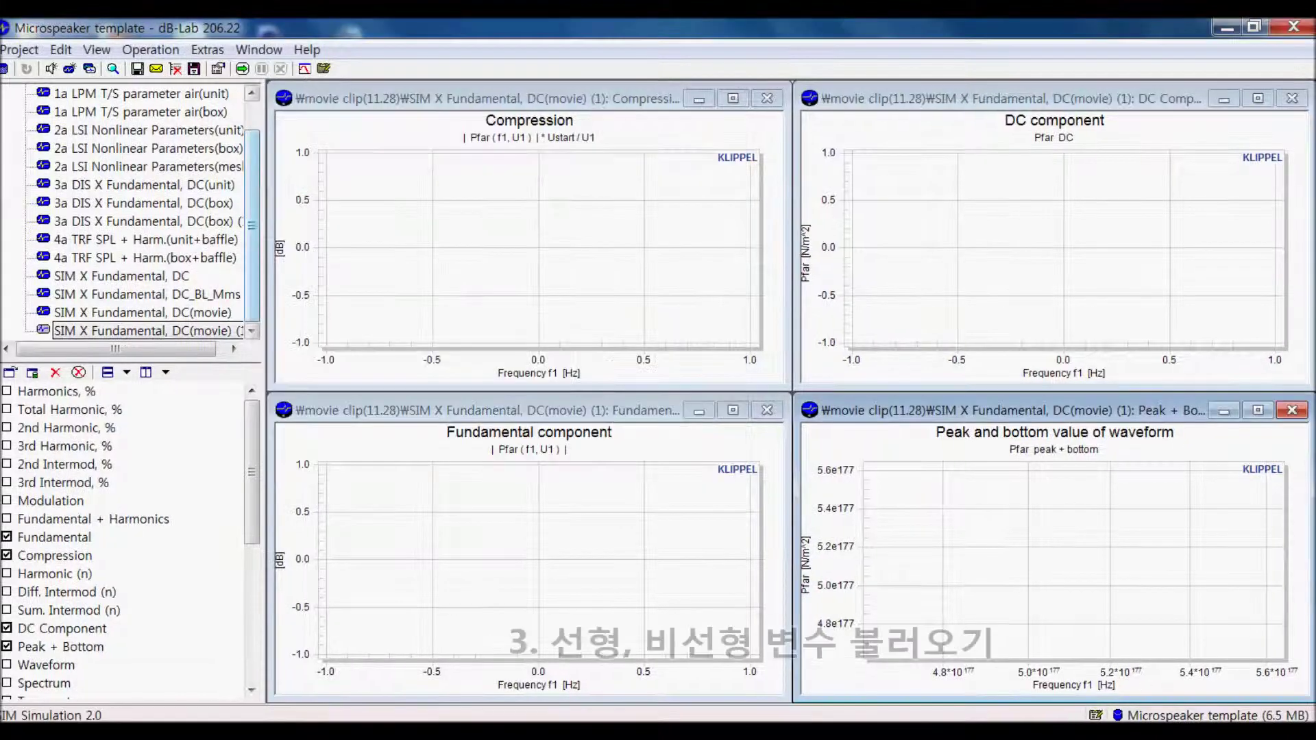
Step: Widen the operation tree to show full names and select the 2a LSI Nonlinear Parameters(unit) measurement
drag(252, 225, 251, 198)
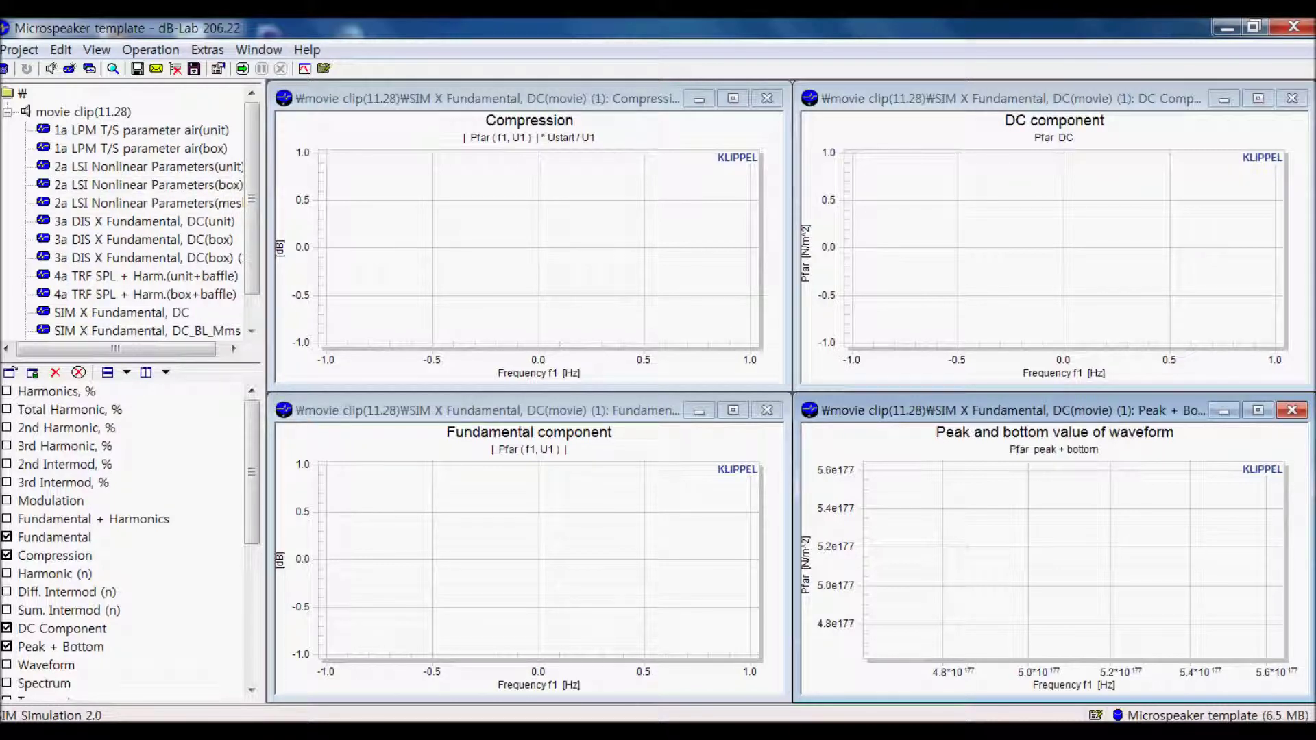
drag(264, 226, 285, 226)
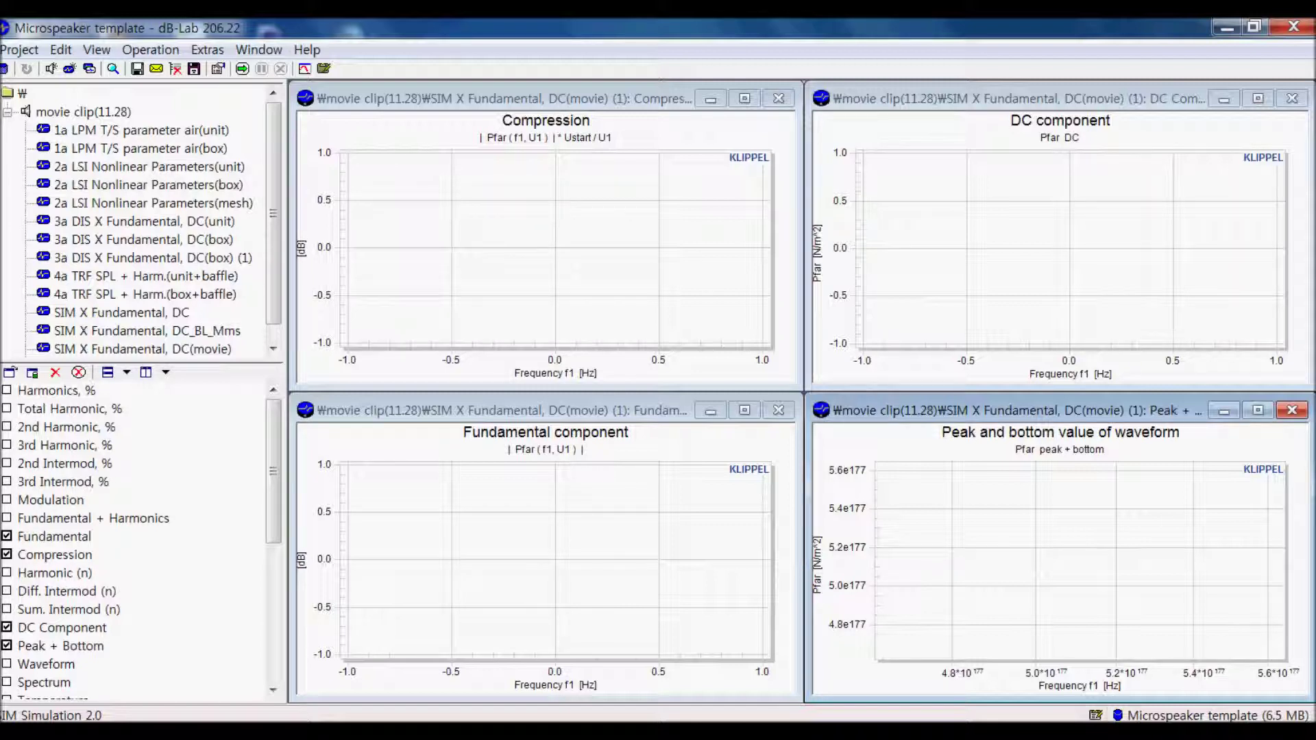
click(149, 167)
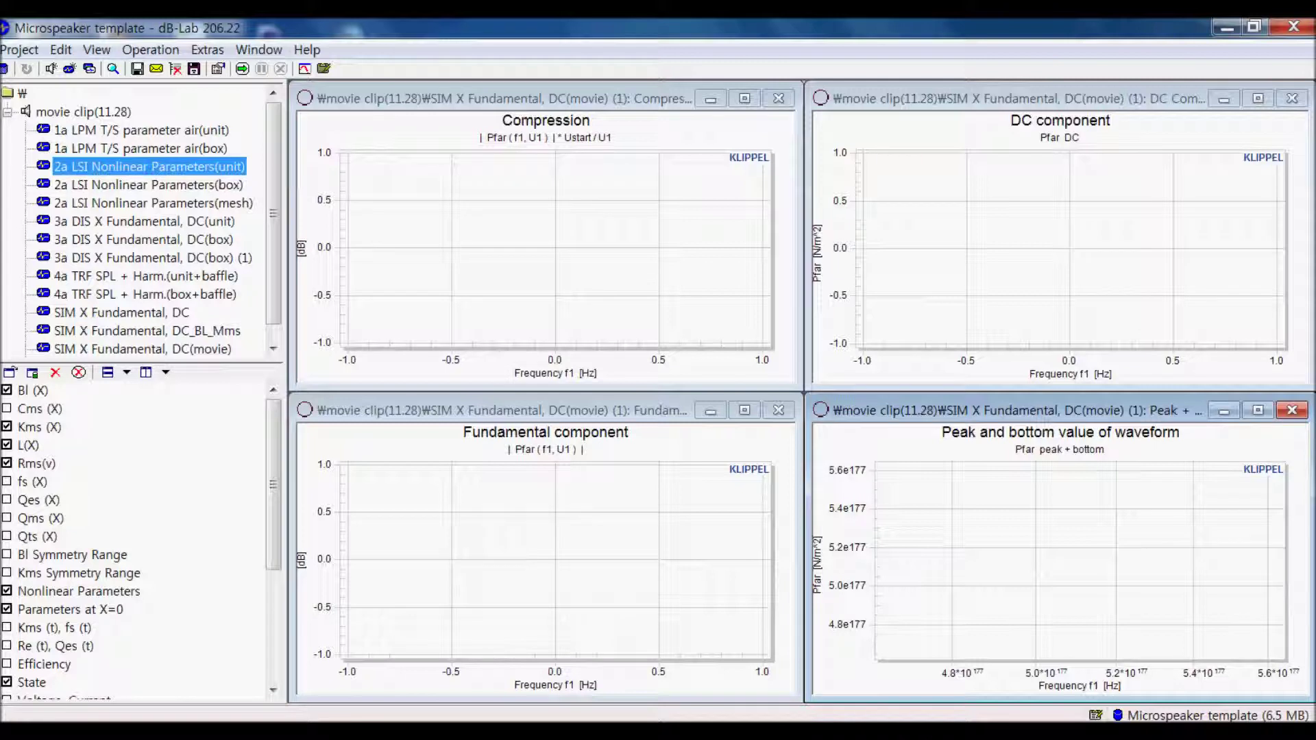
Step: Open the 2a LSI Nonlinear Parameters(unit) measurement and export its parameters to the clipboard with force factor, moving mass and voice coil resistance included
click(149, 185)
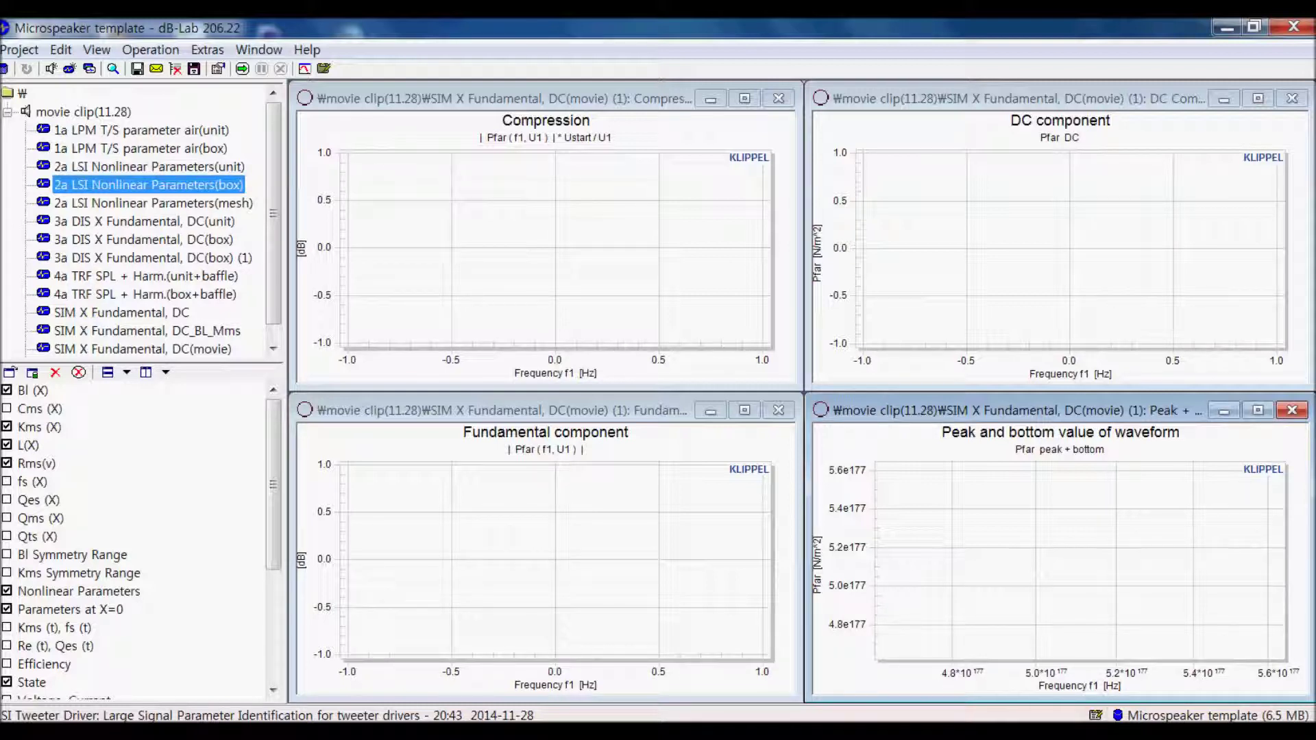
click(149, 167)
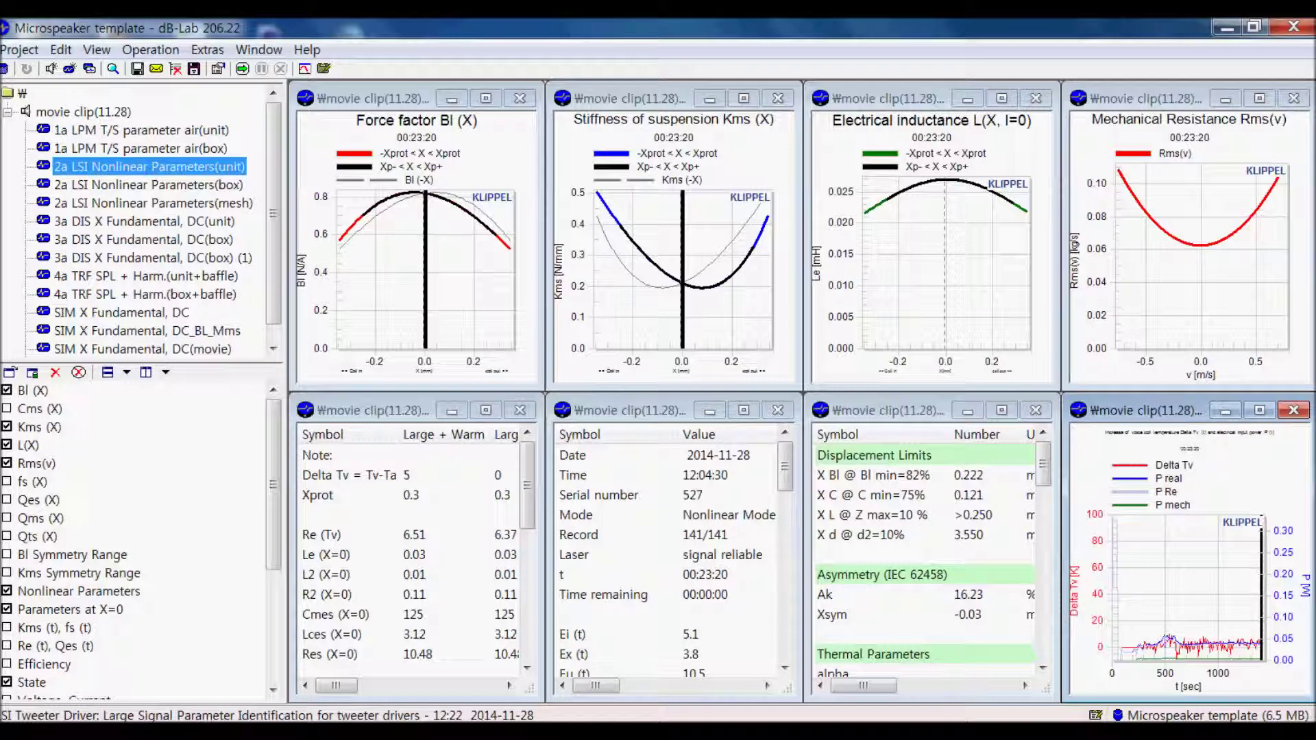
drag(336, 685, 384, 686)
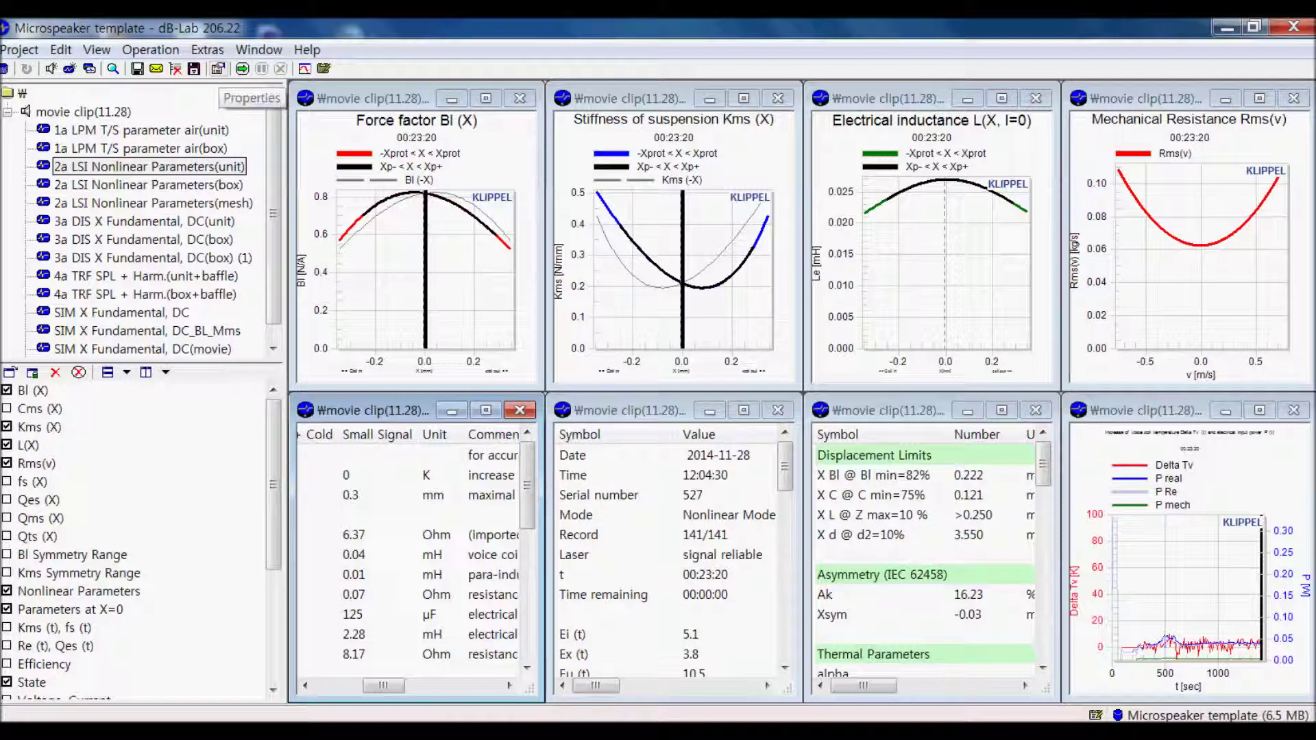
click(218, 68)
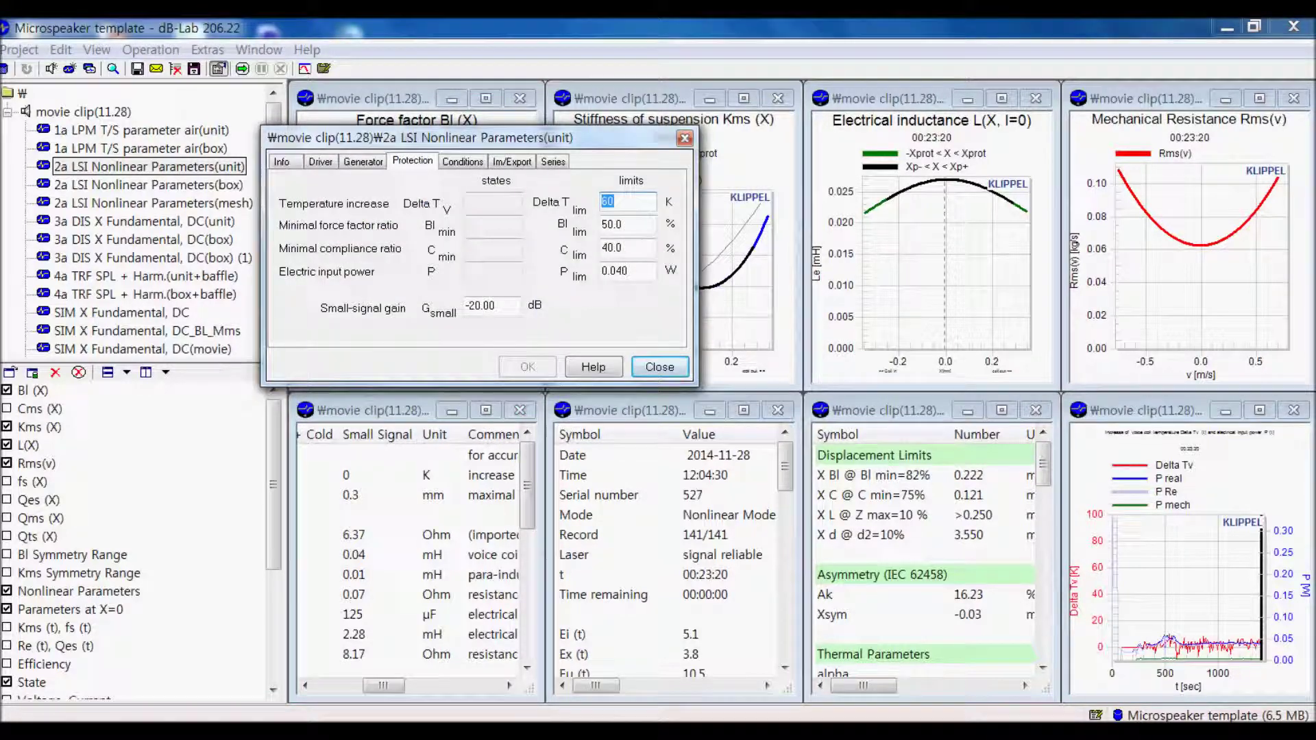
click(511, 161)
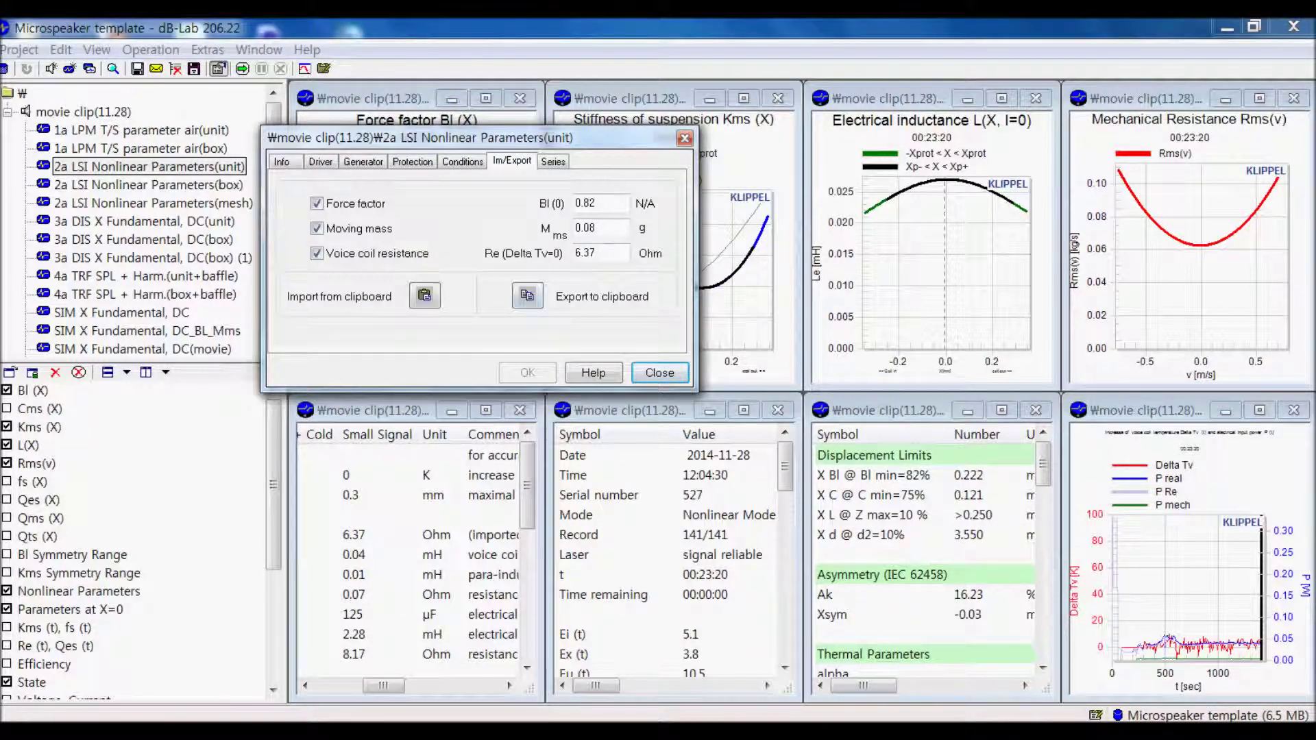
click(527, 295)
Step: Move the properties dialog clear of the operation tree and select the SIM X Fundamental, DC(movie) (1) operation
drag(480, 138, 248, 149)
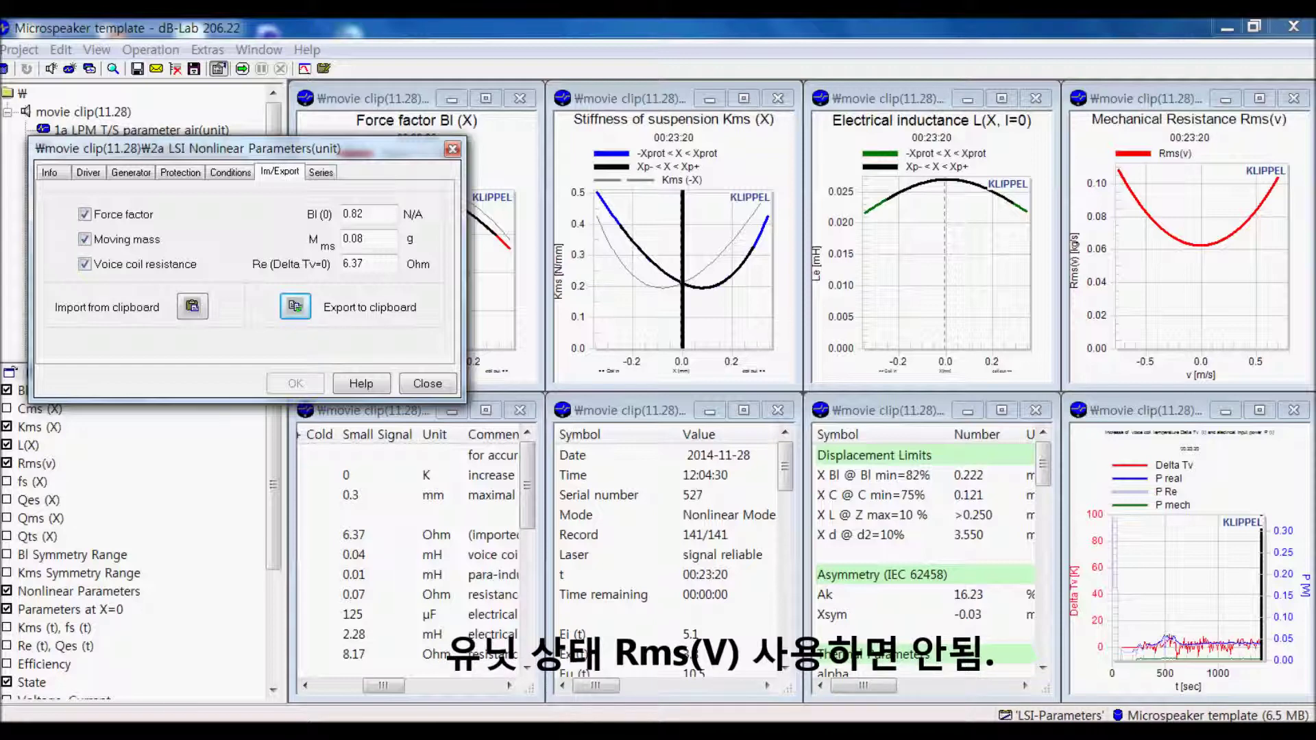
drag(206, 148, 270, 302)
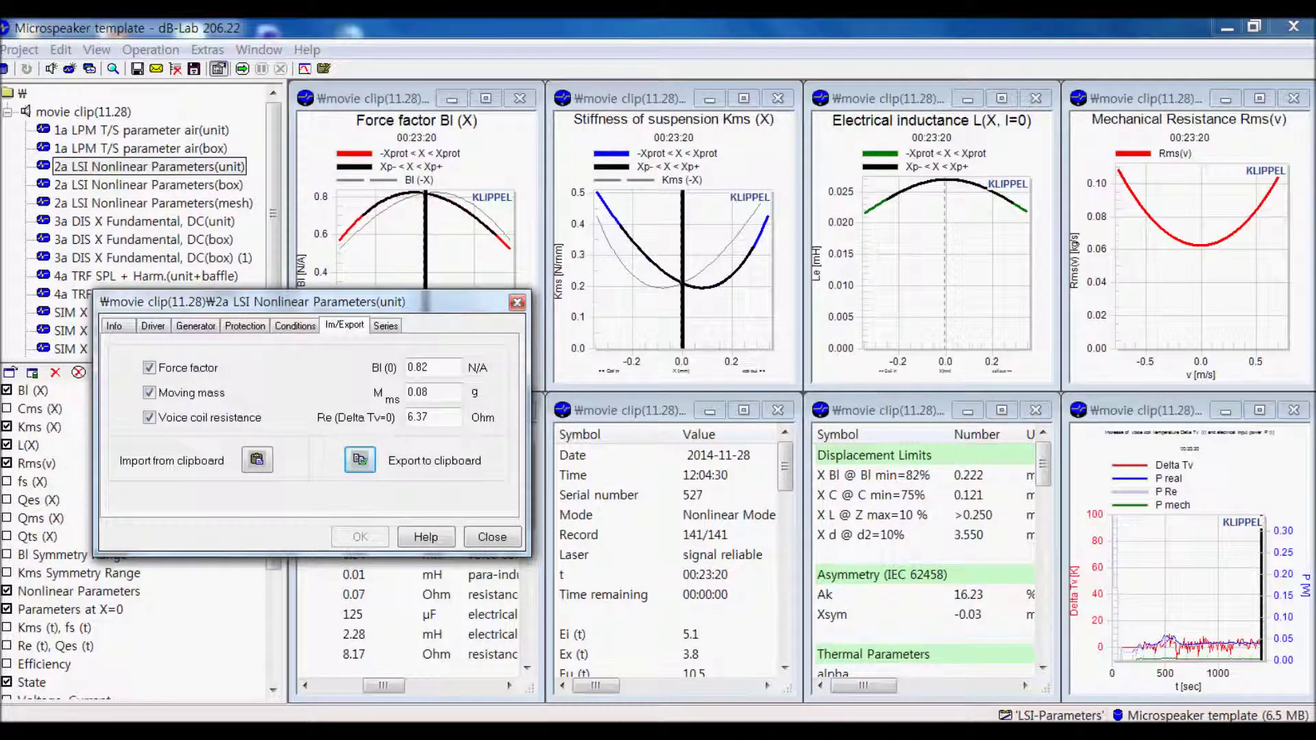
drag(270, 302, 251, 195)
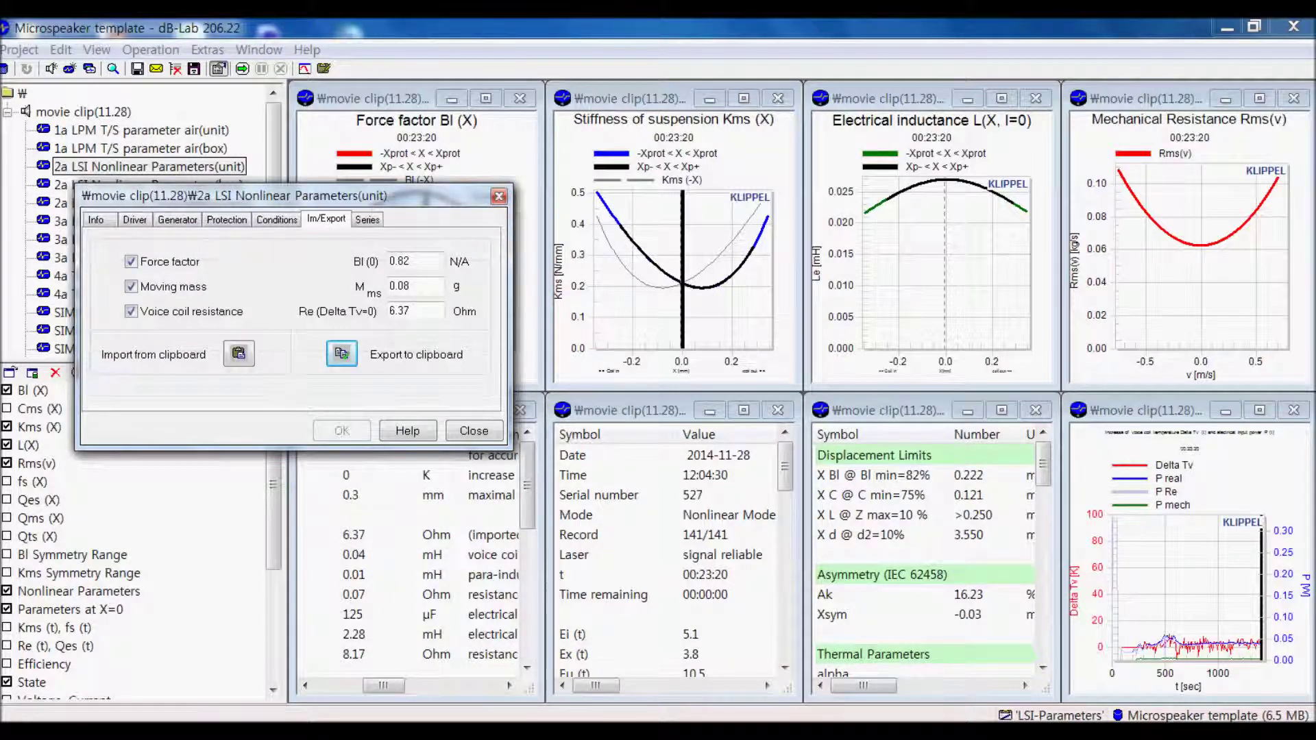
drag(252, 195, 253, 353)
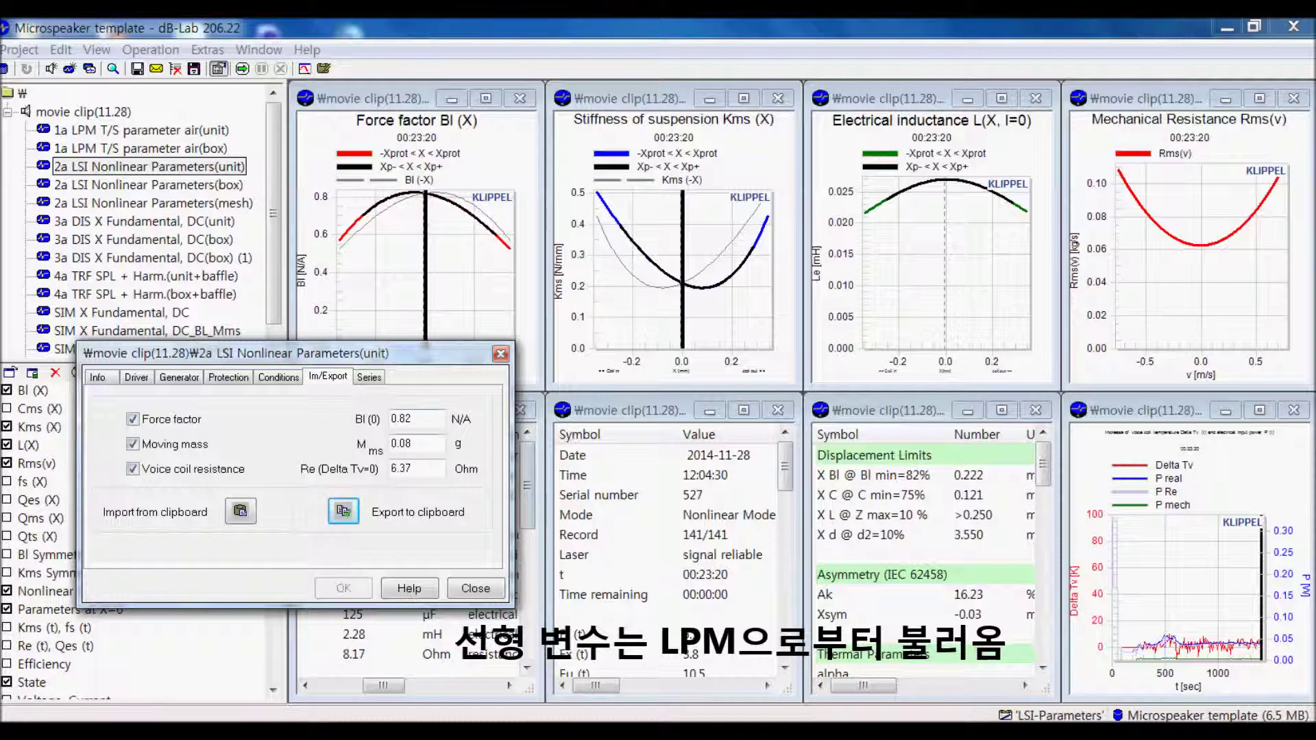
drag(274, 353, 567, 369)
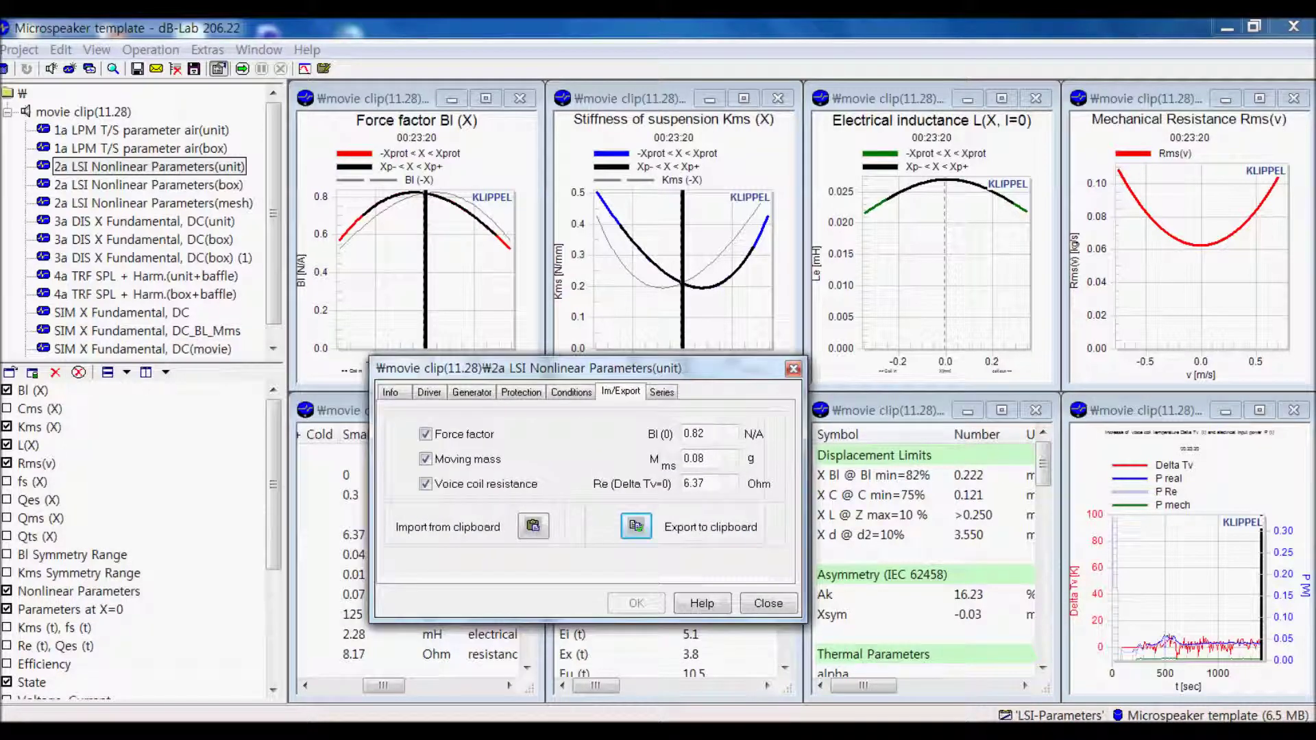
drag(273, 227, 273, 247)
click(152, 349)
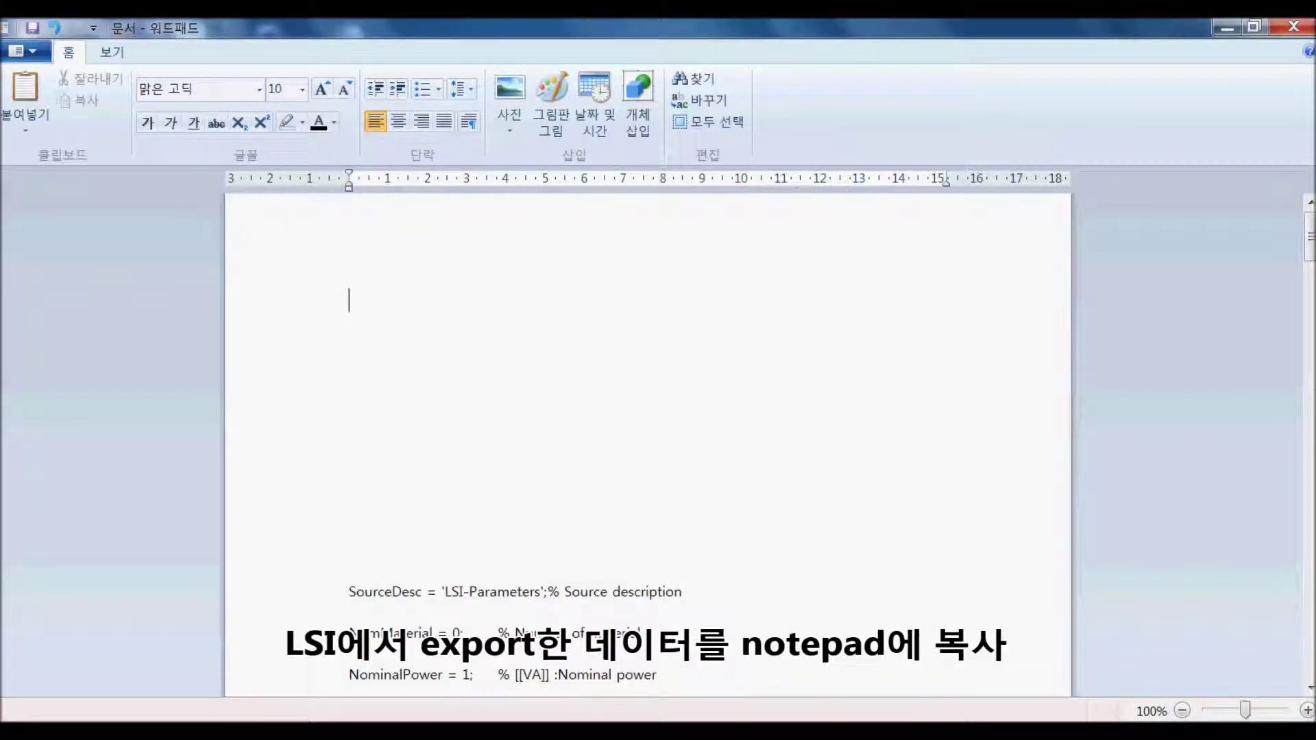
Step: In WordPad, replace the document's entire content with the exported unit LSI parameters and return to its beginning
key(ctrl+a)
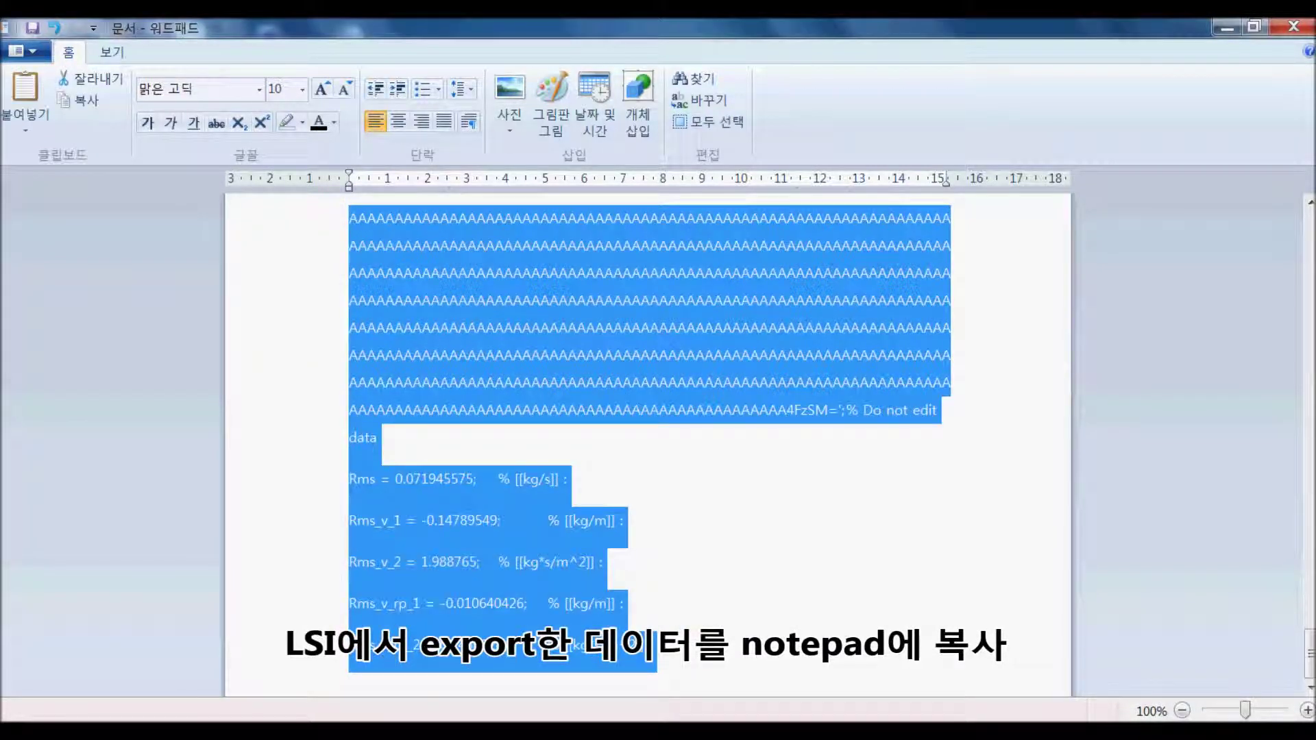
key(Delete)
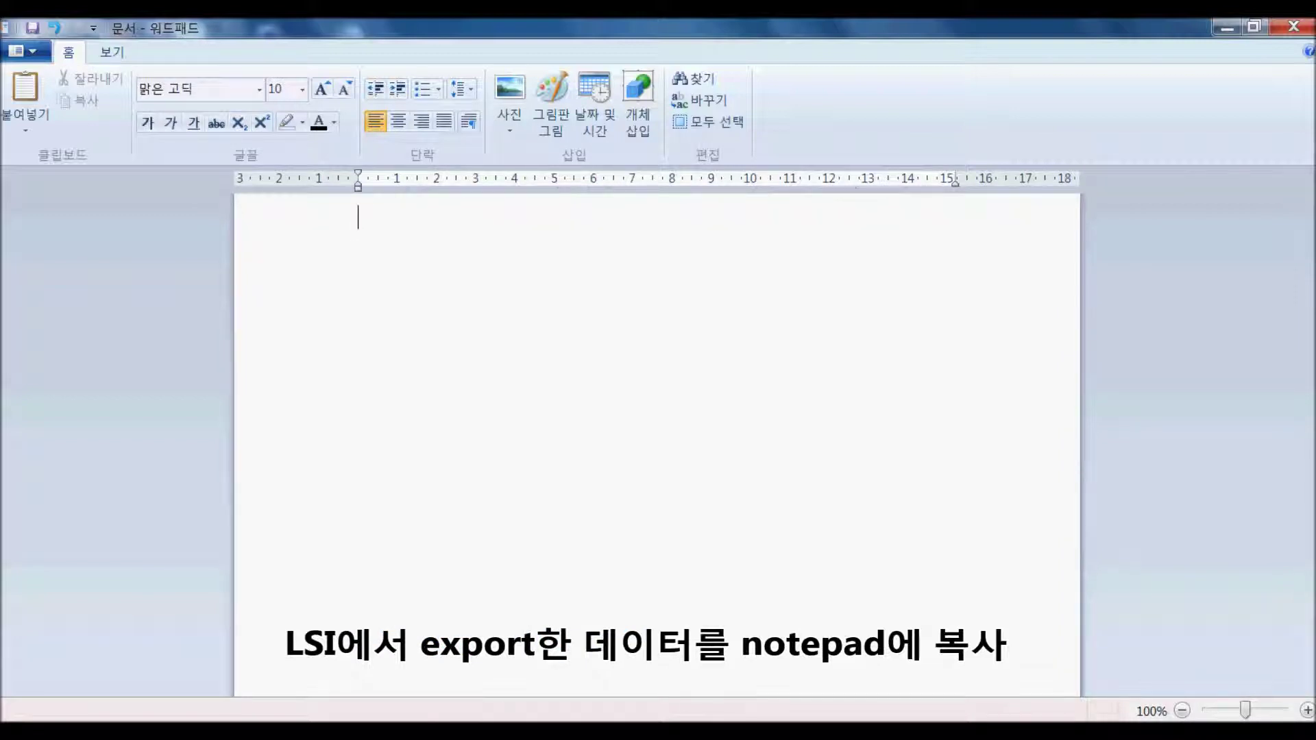
key(ctrl+v)
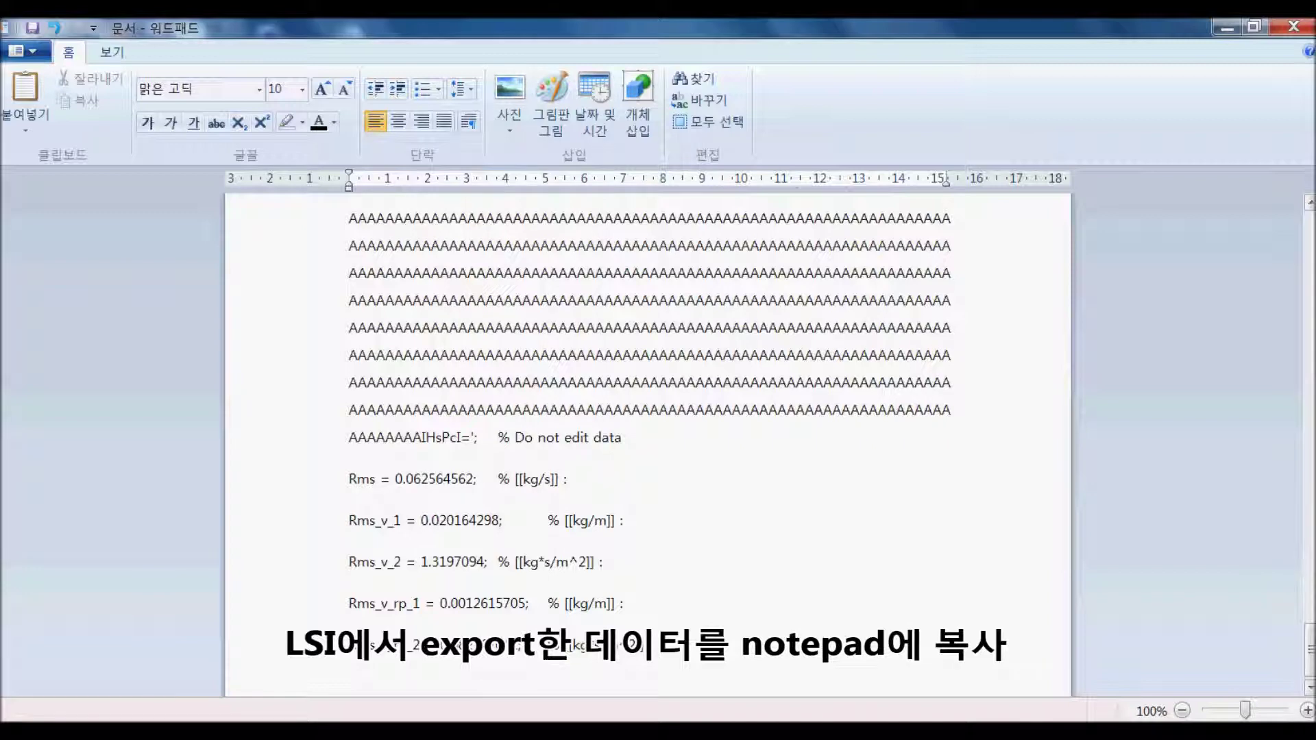
key(ctrl+Home)
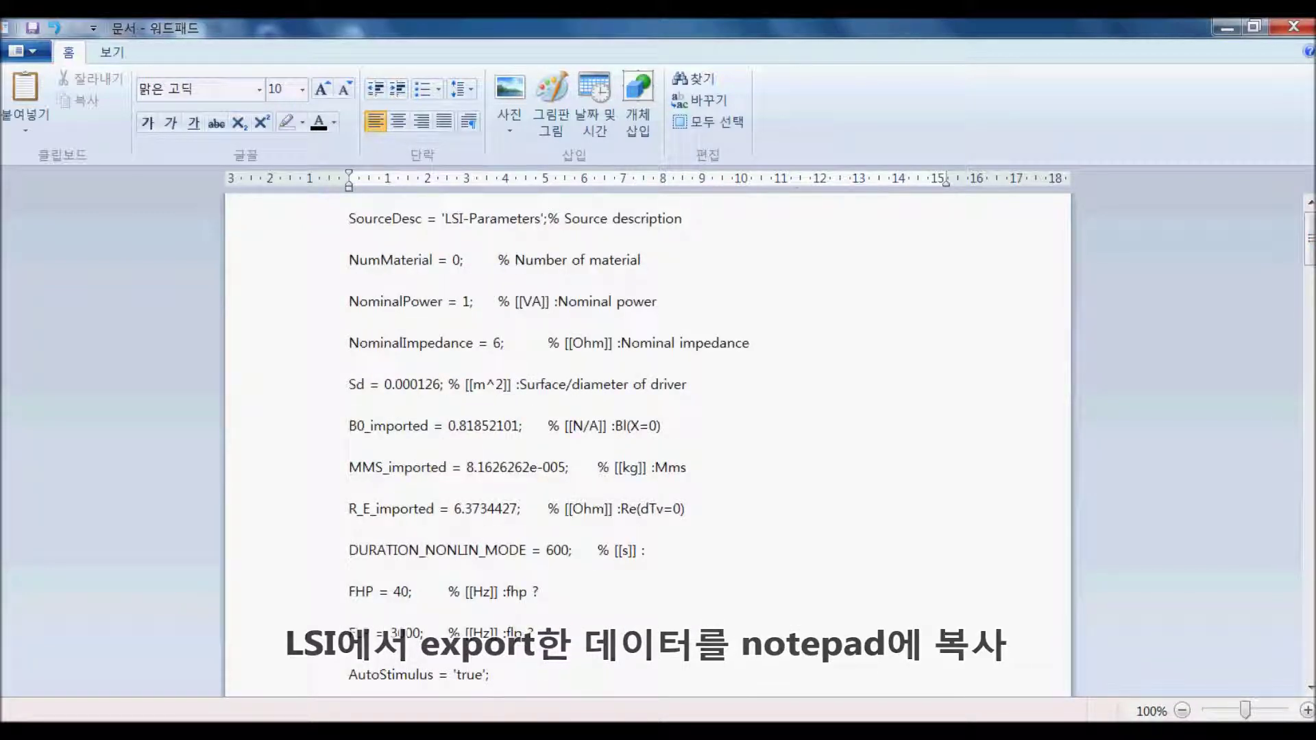
Step: Examine the pasted unit parameters from the source description, Sd and imported values through the Bl coefficients and displacement limits to the document's end
drag(349, 218, 657, 301)
click(657, 301)
drag(442, 218, 544, 218)
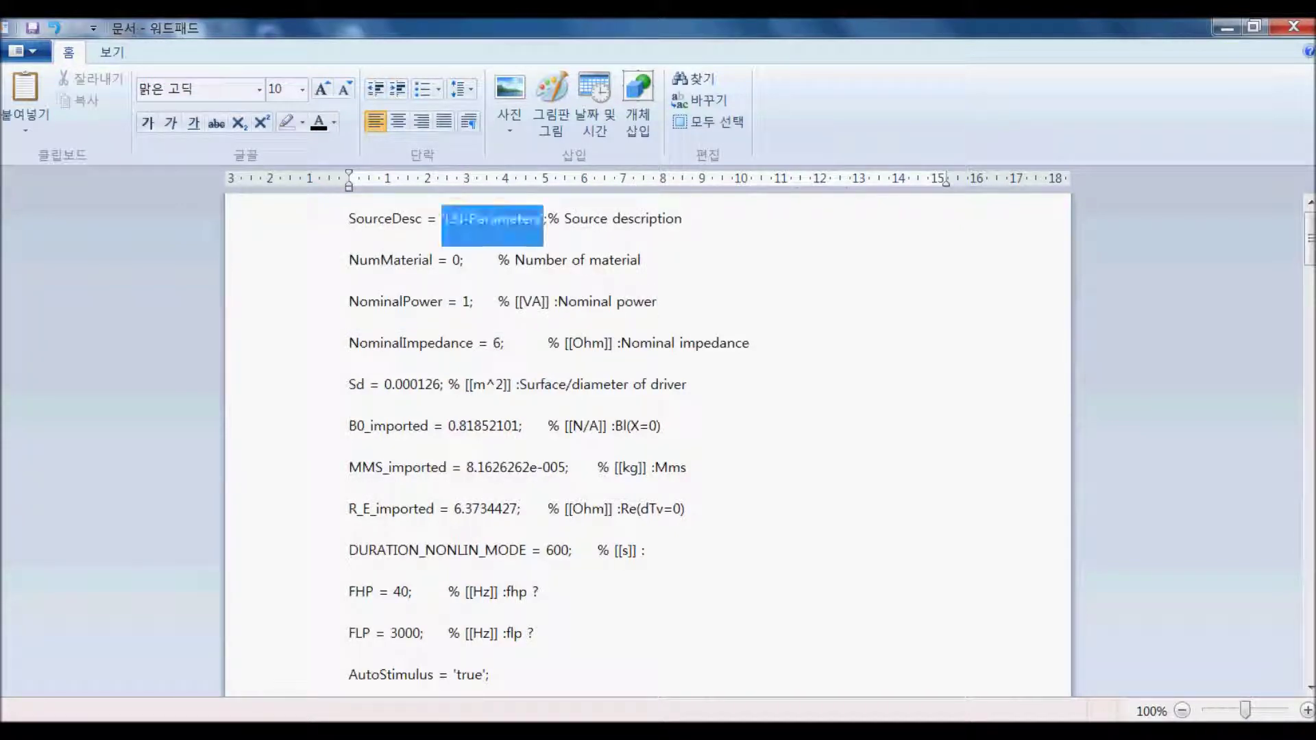
click(640, 260)
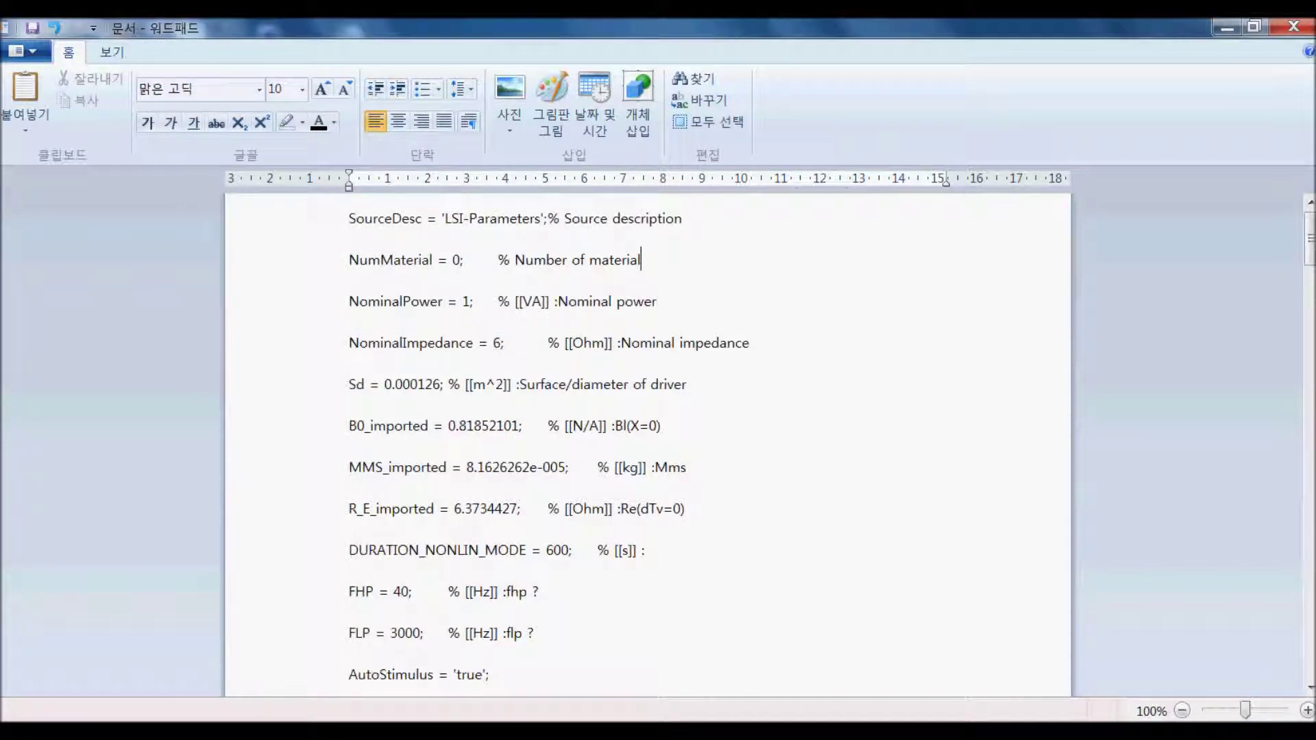
scroll(658, 445, down, 1)
scroll(658, 446, up, 1)
triple_click(517, 384)
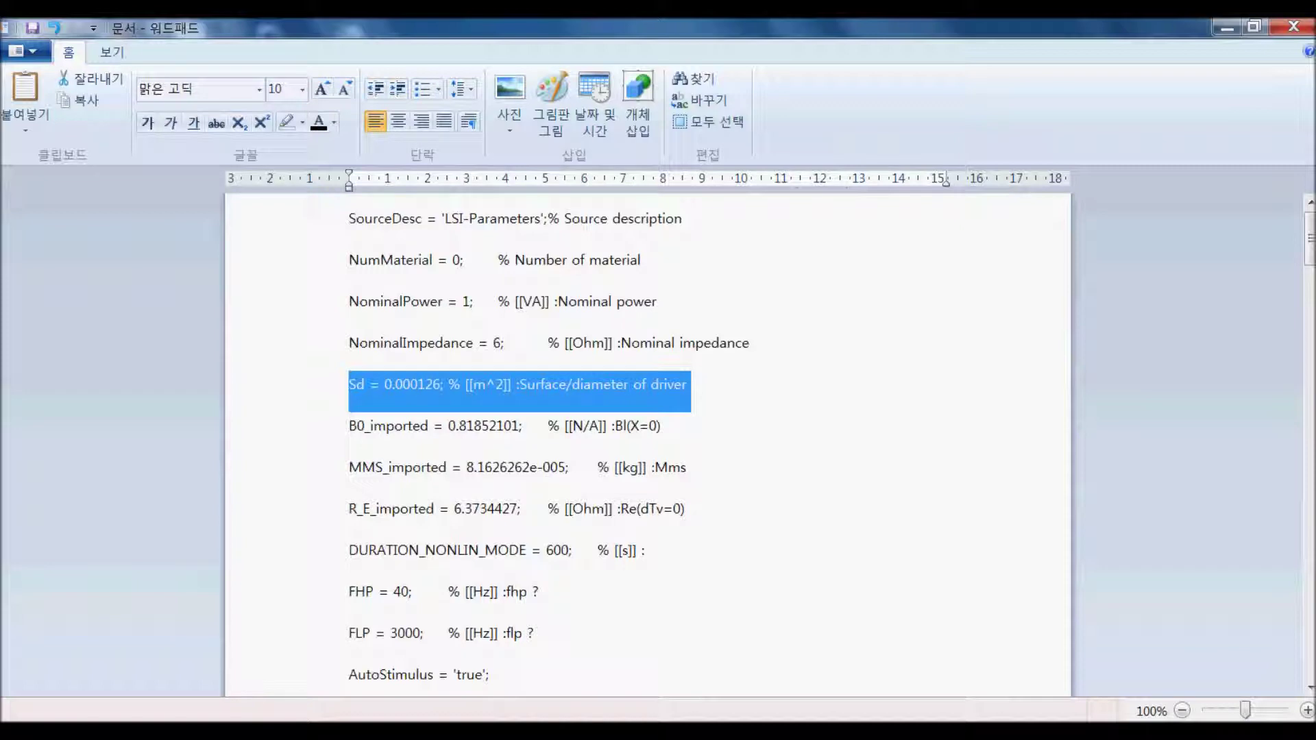
click(348, 425)
click(363, 468)
click(357, 509)
scroll(658, 445, down, 12)
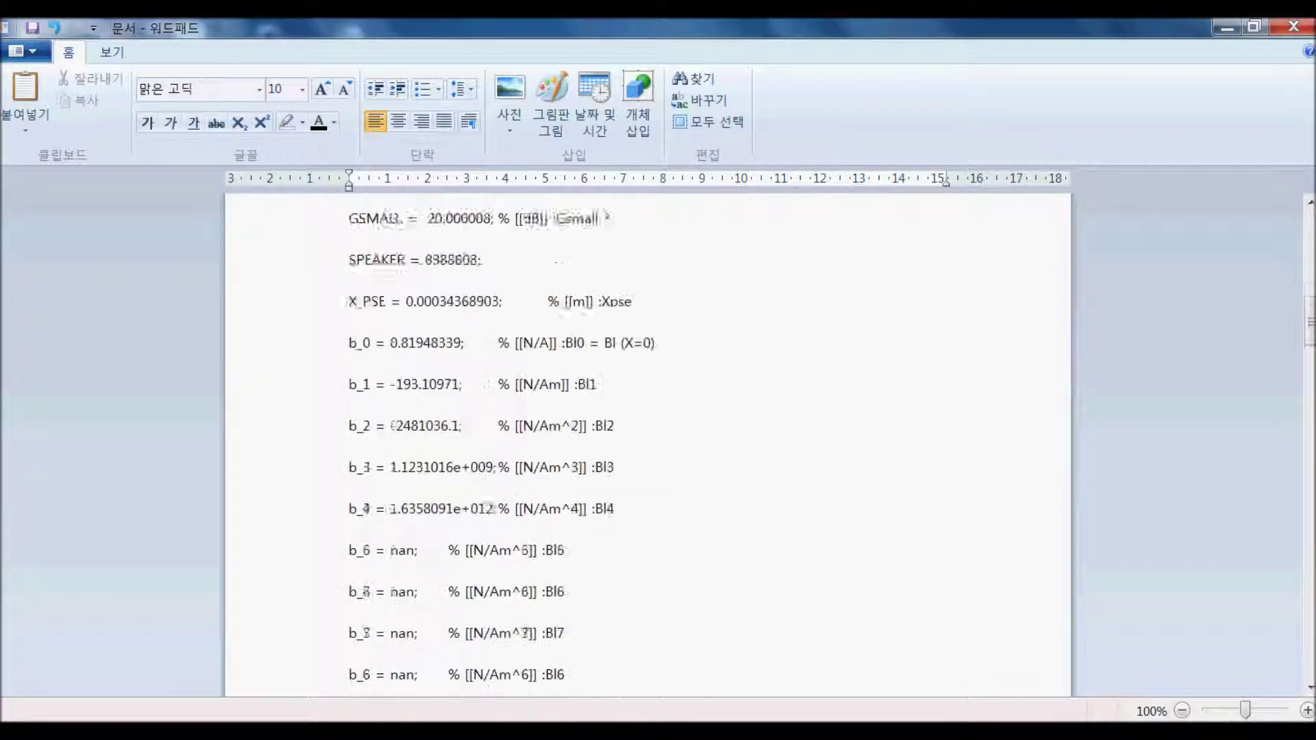
scroll(658, 445, down, 20)
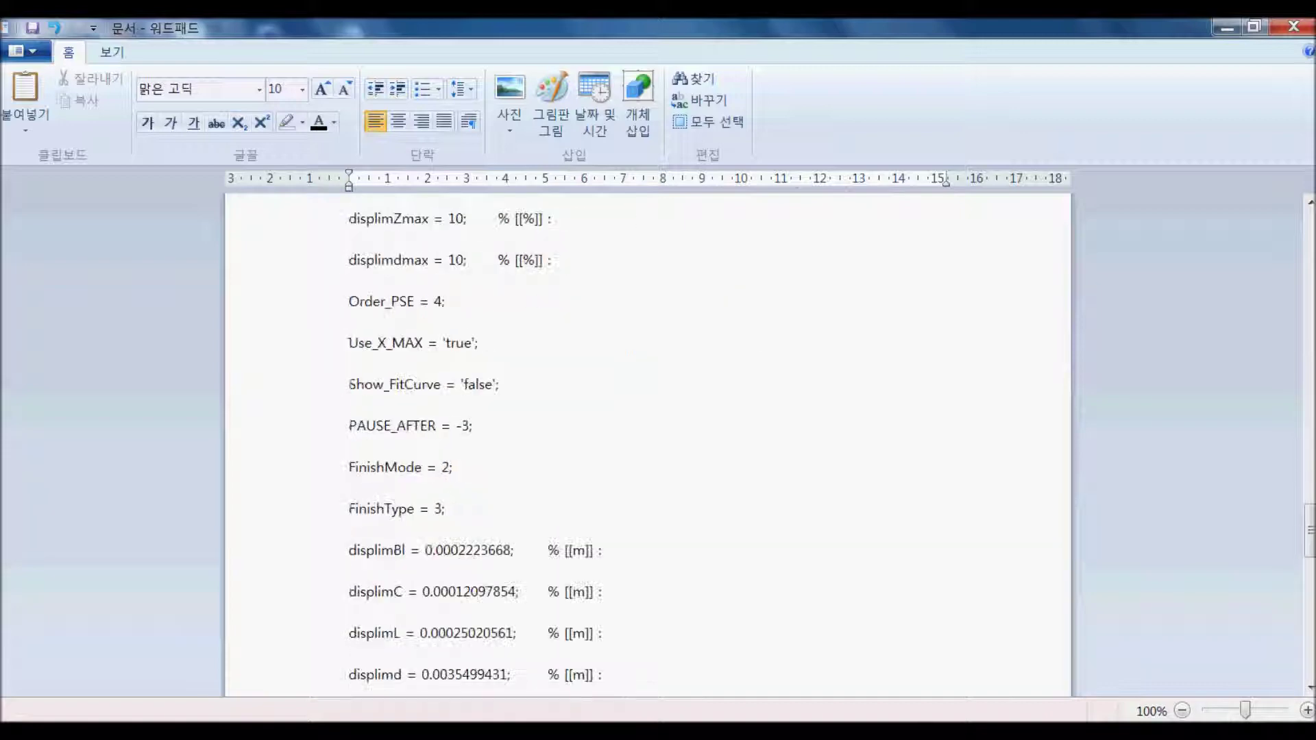
scroll(658, 445, down, 10)
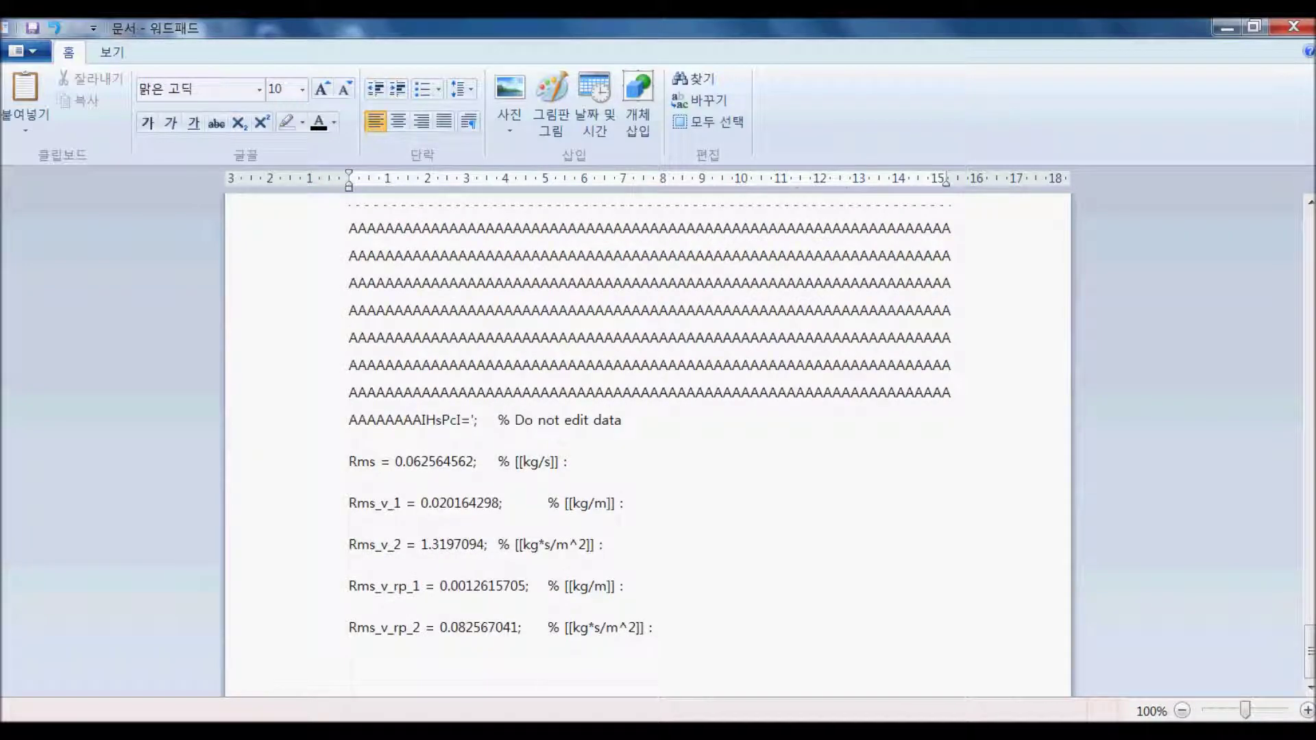
Step: Check the Rms entries closing the unit parameters and place the insertion point a few blank lines below them
drag(348, 461, 655, 629)
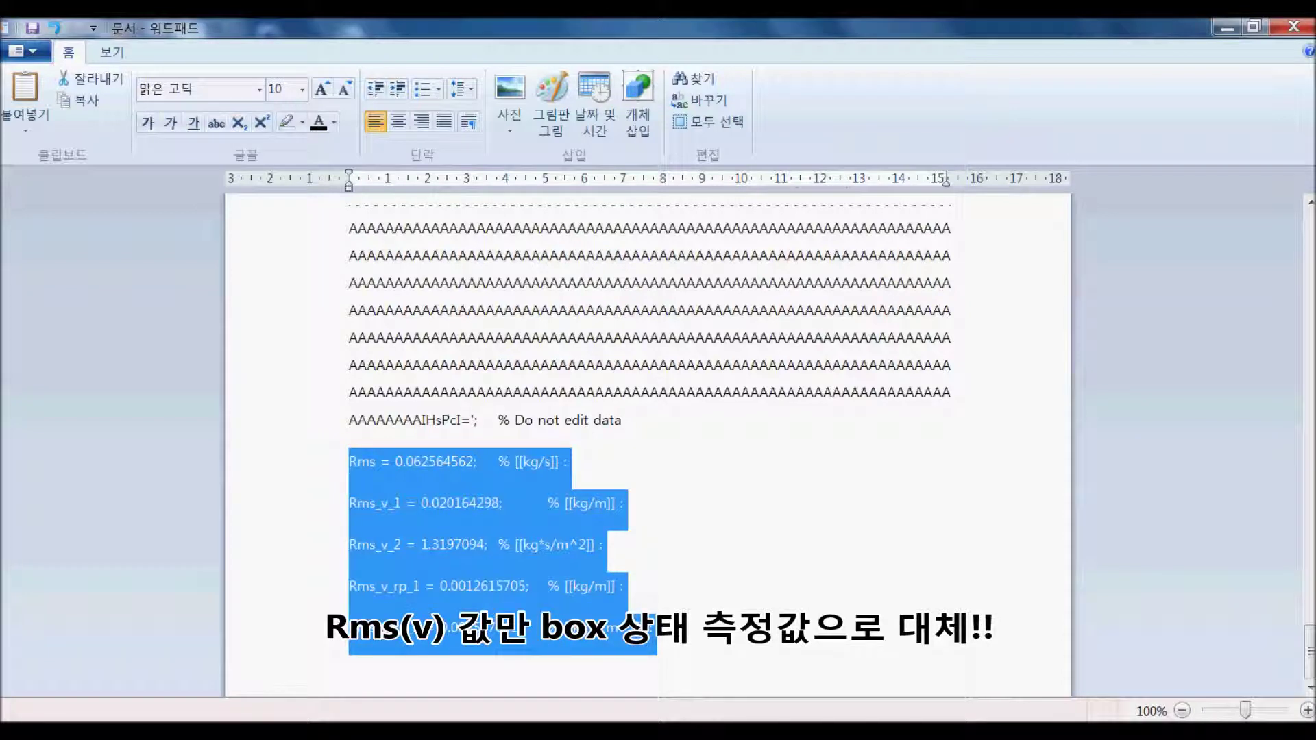
click(624, 586)
drag(652, 628, 349, 461)
click(349, 658)
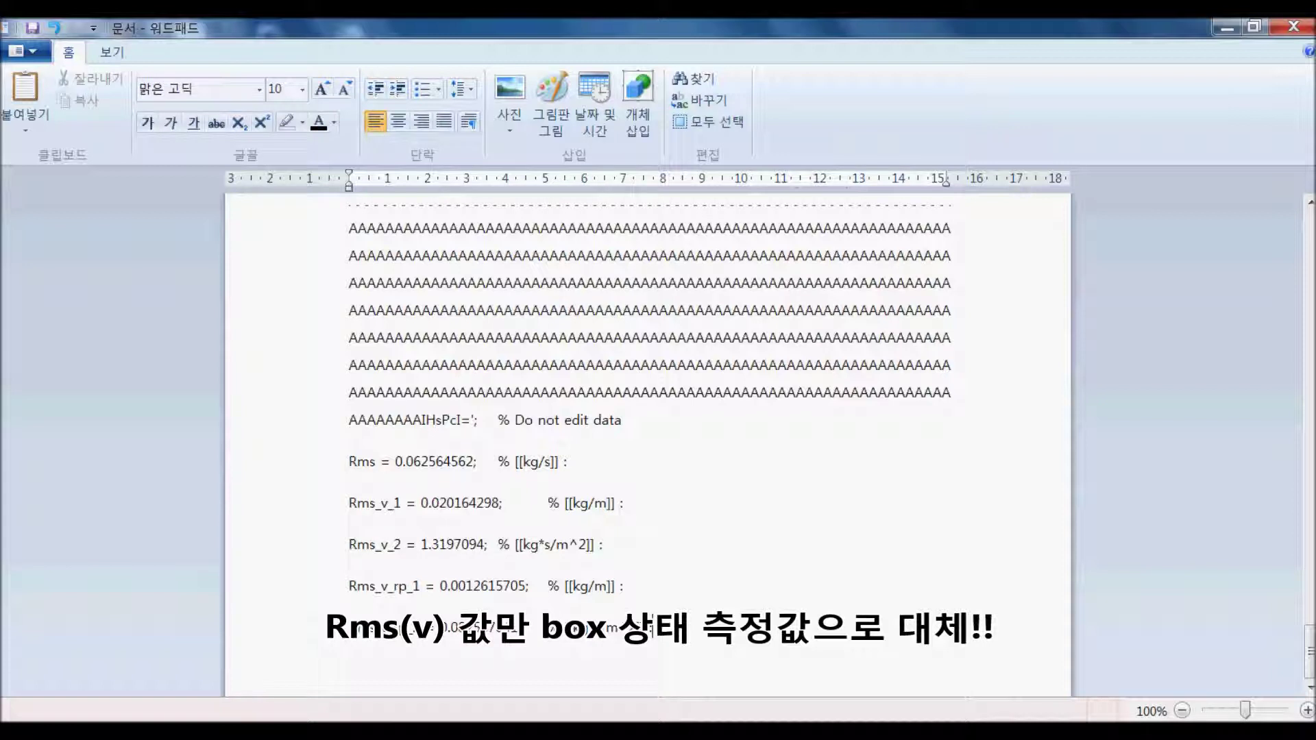
scroll(349, 655, down, 1)
scroll(349, 654, down, 1)
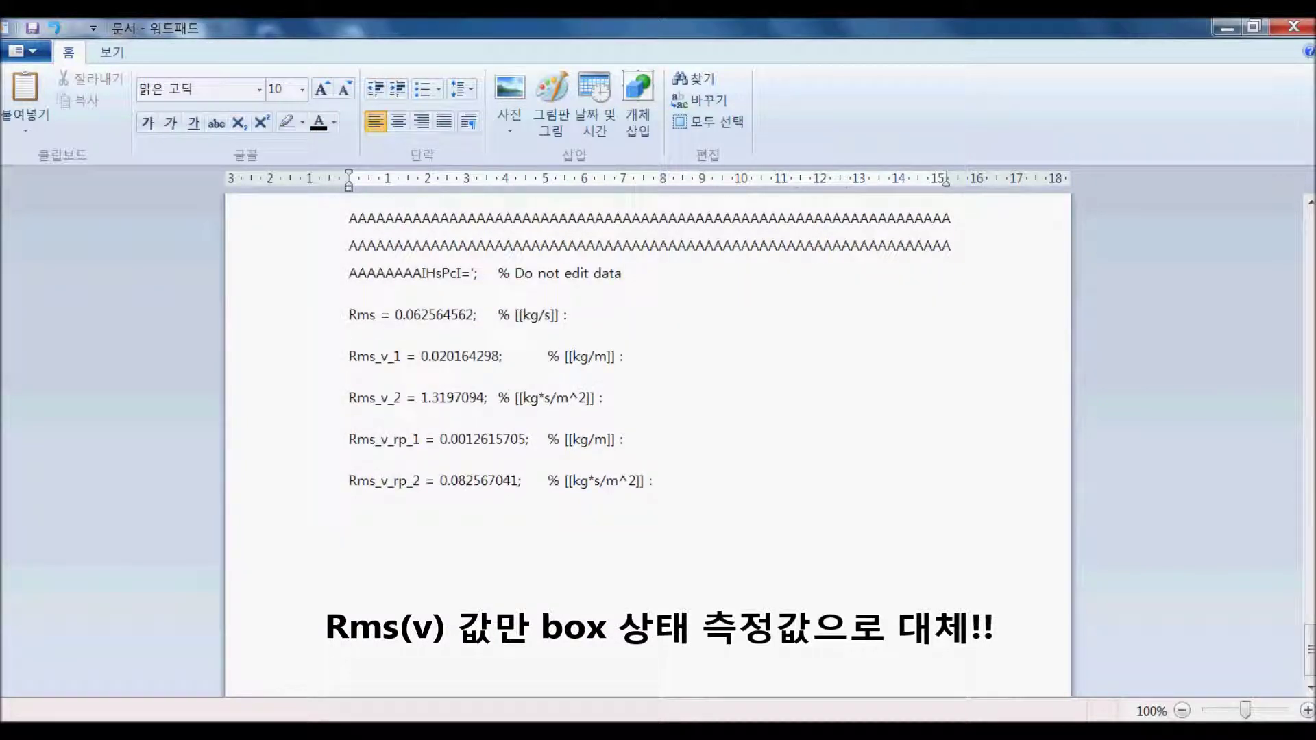
Step: Switch back to dB-Lab and export the 2a LSI Nonlinear Parameters(box) measurement's parameters to the clipboard
click(371, 721)
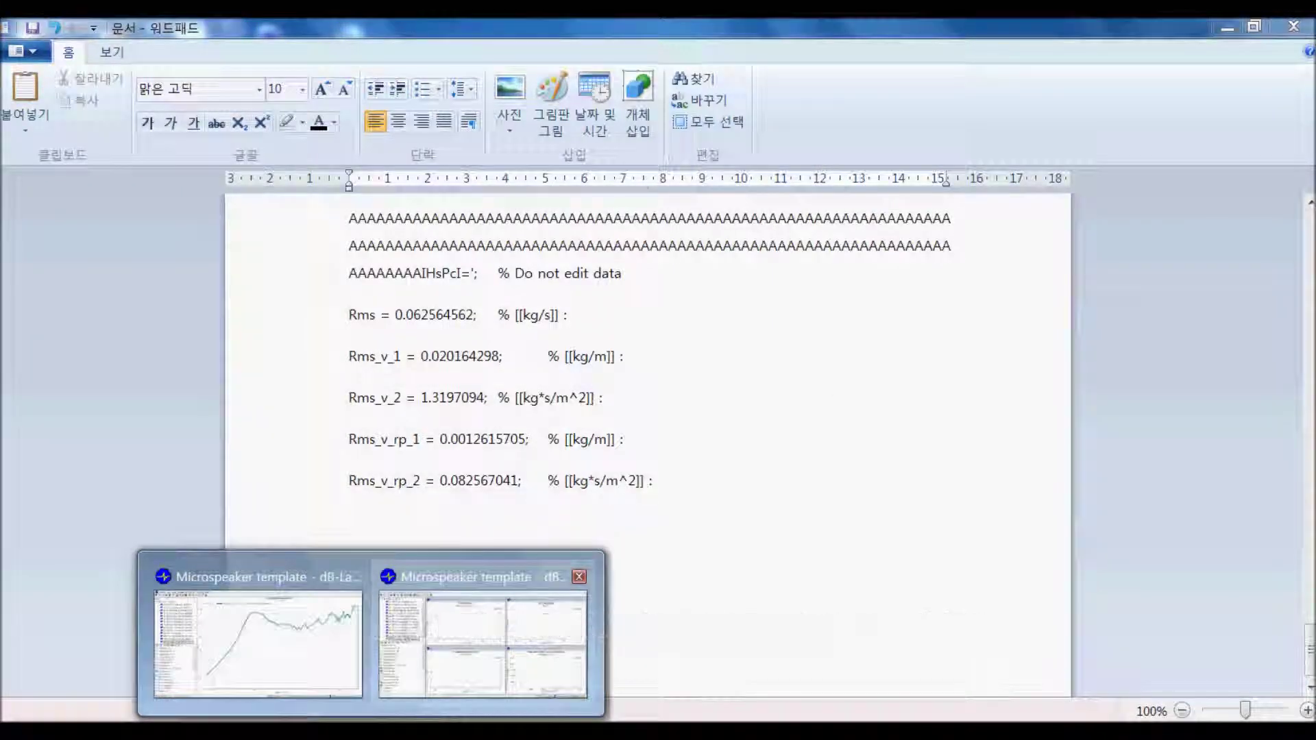
click(483, 644)
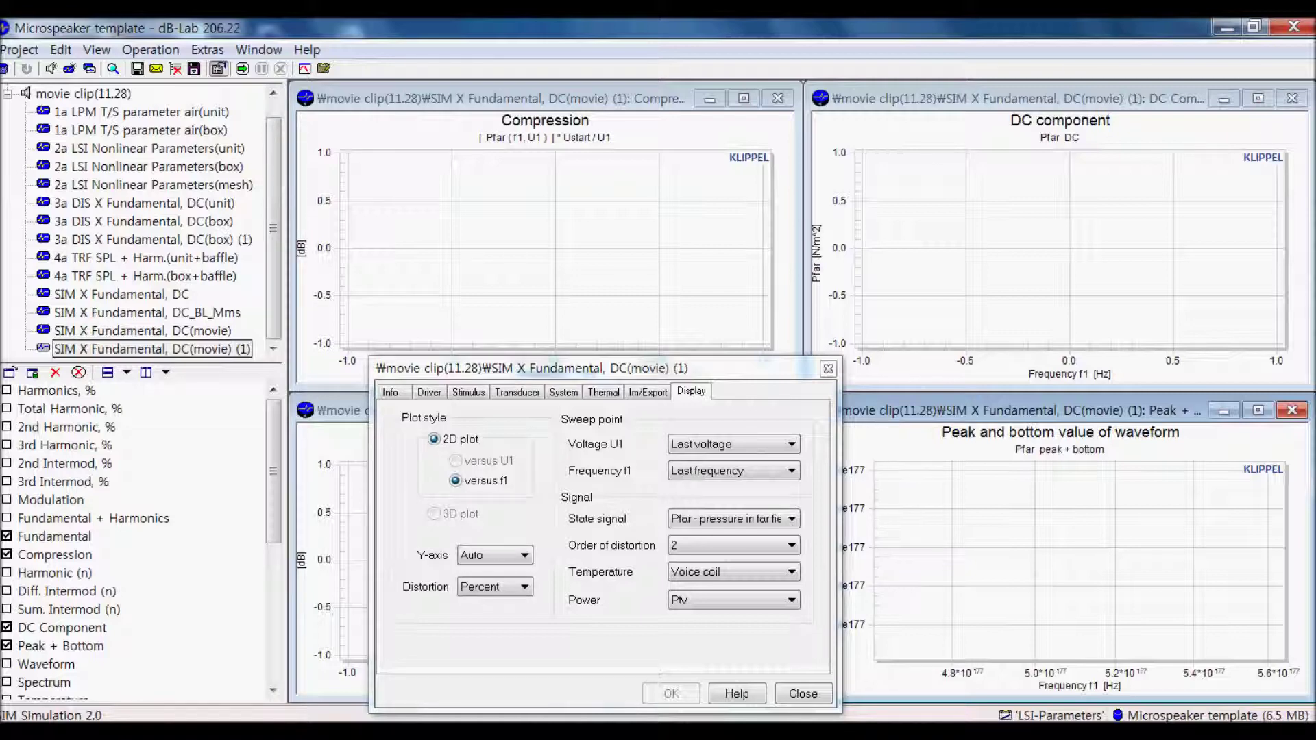
click(148, 166)
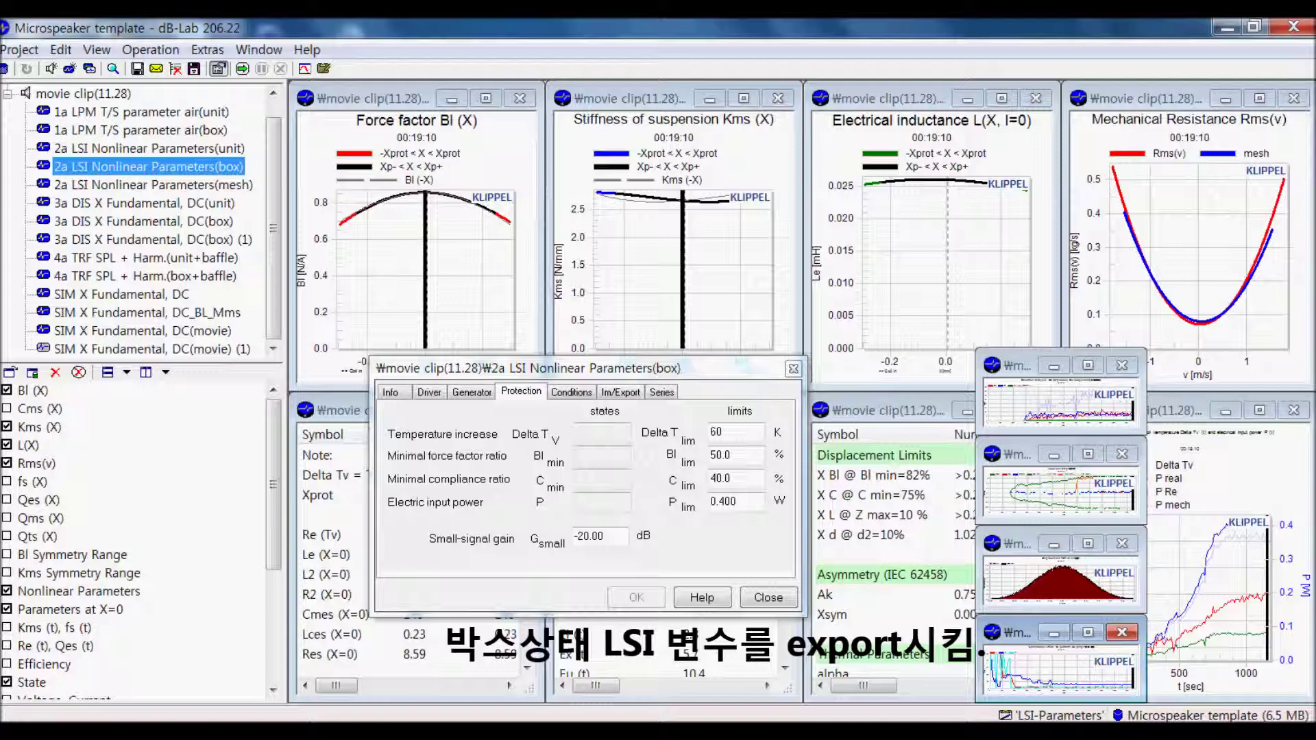
click(620, 392)
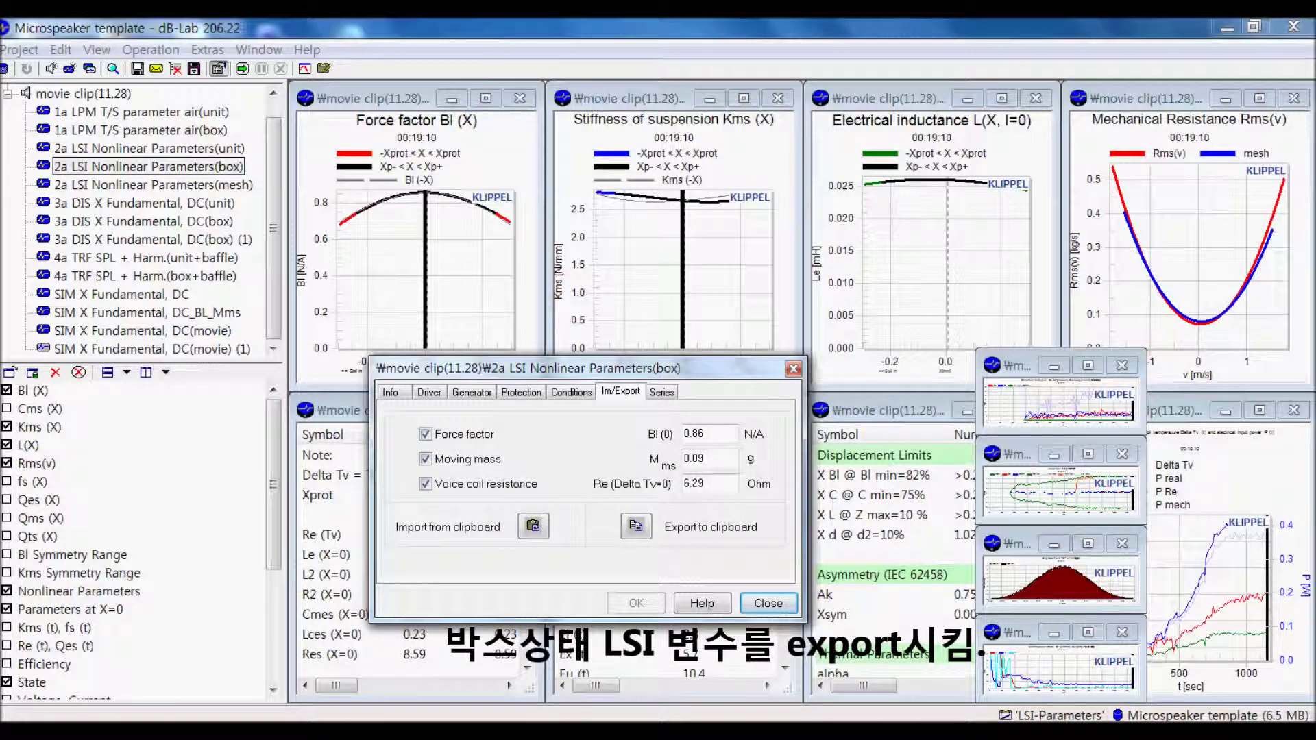
click(636, 526)
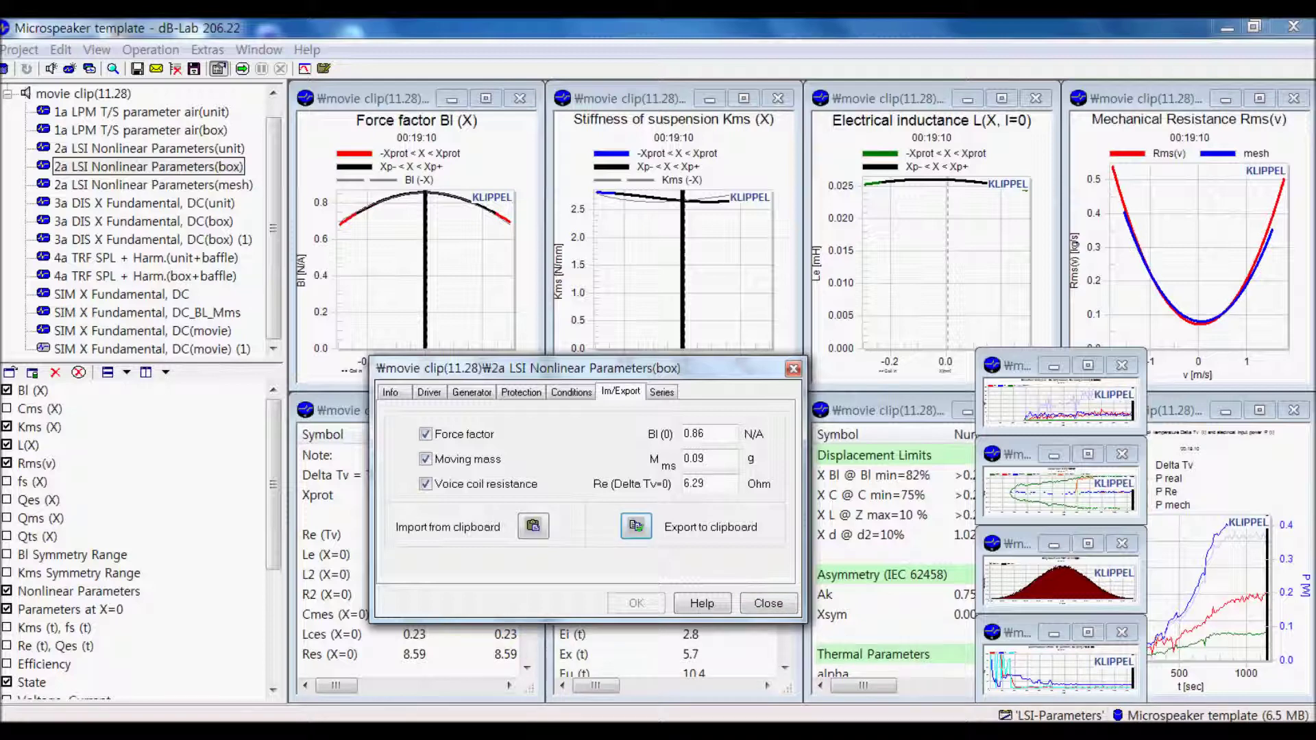
Step: Return to the WordPad document and paste the exported box LSI parameters below the unit parameters
mouse_move(311, 730)
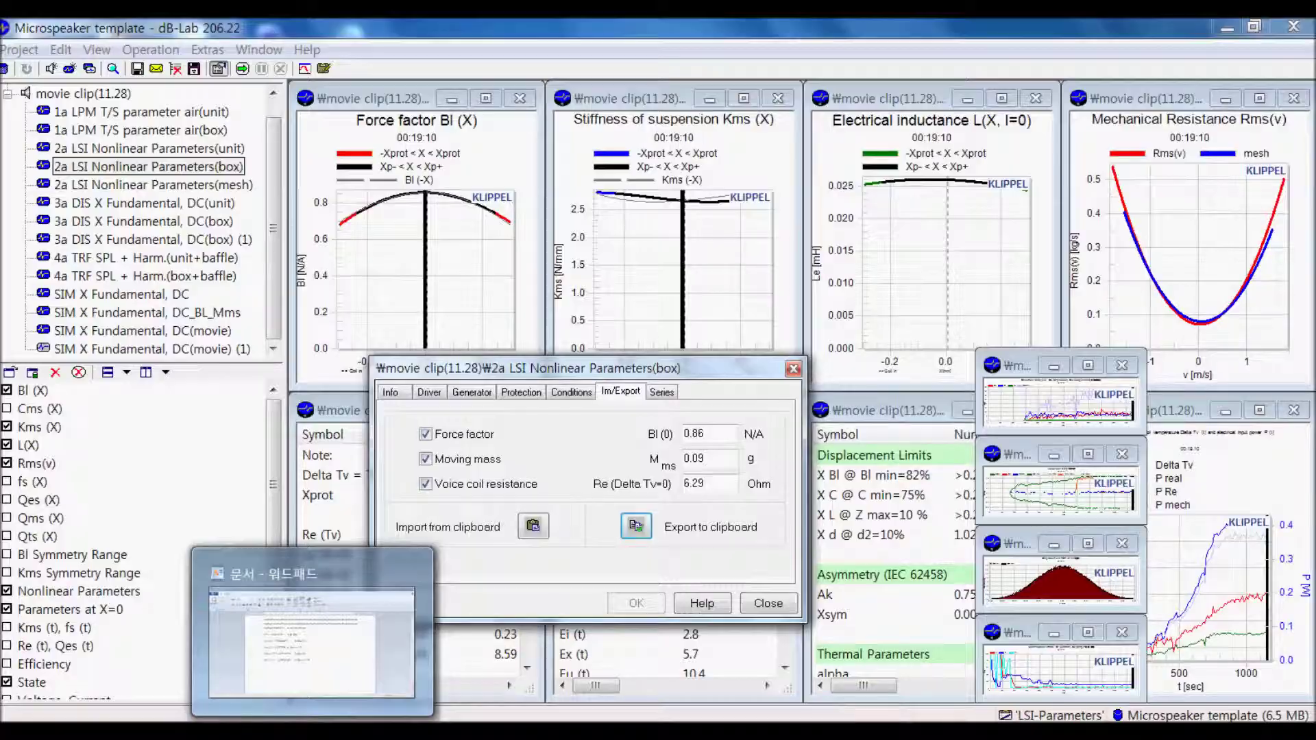
click(312, 731)
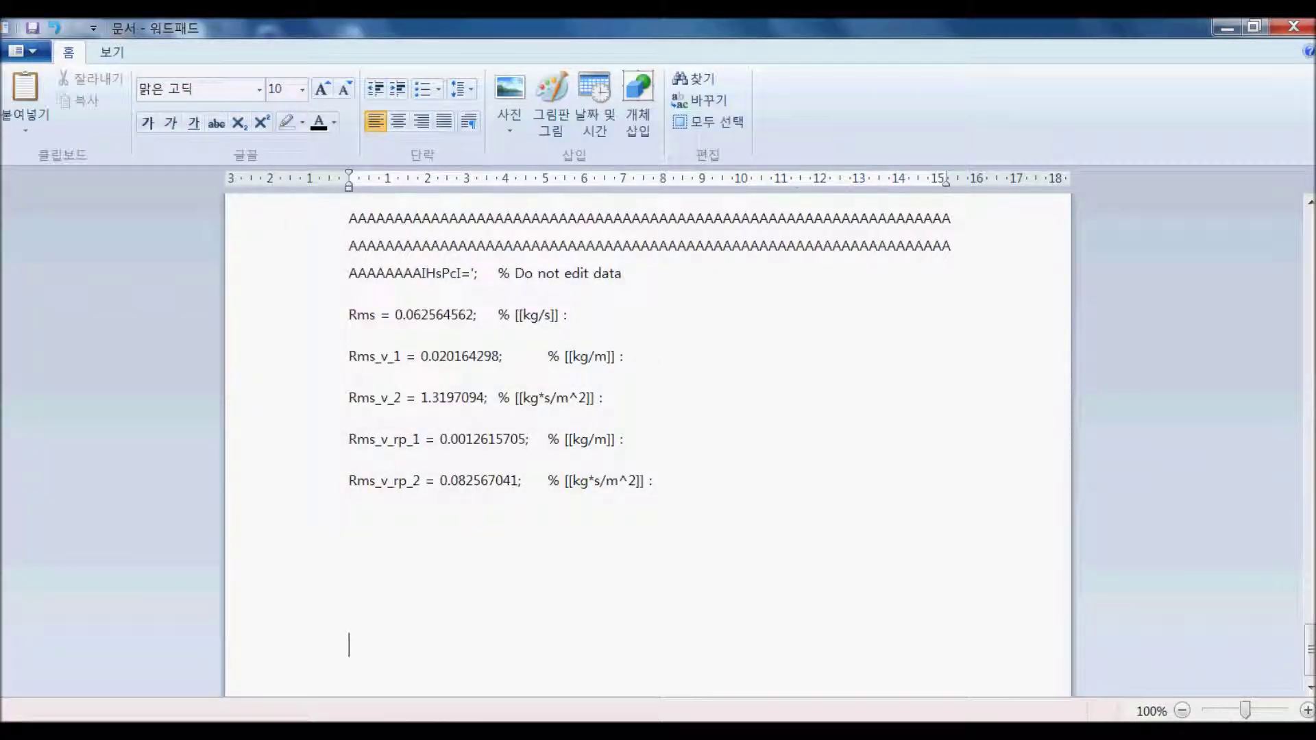
key(ctrl+v)
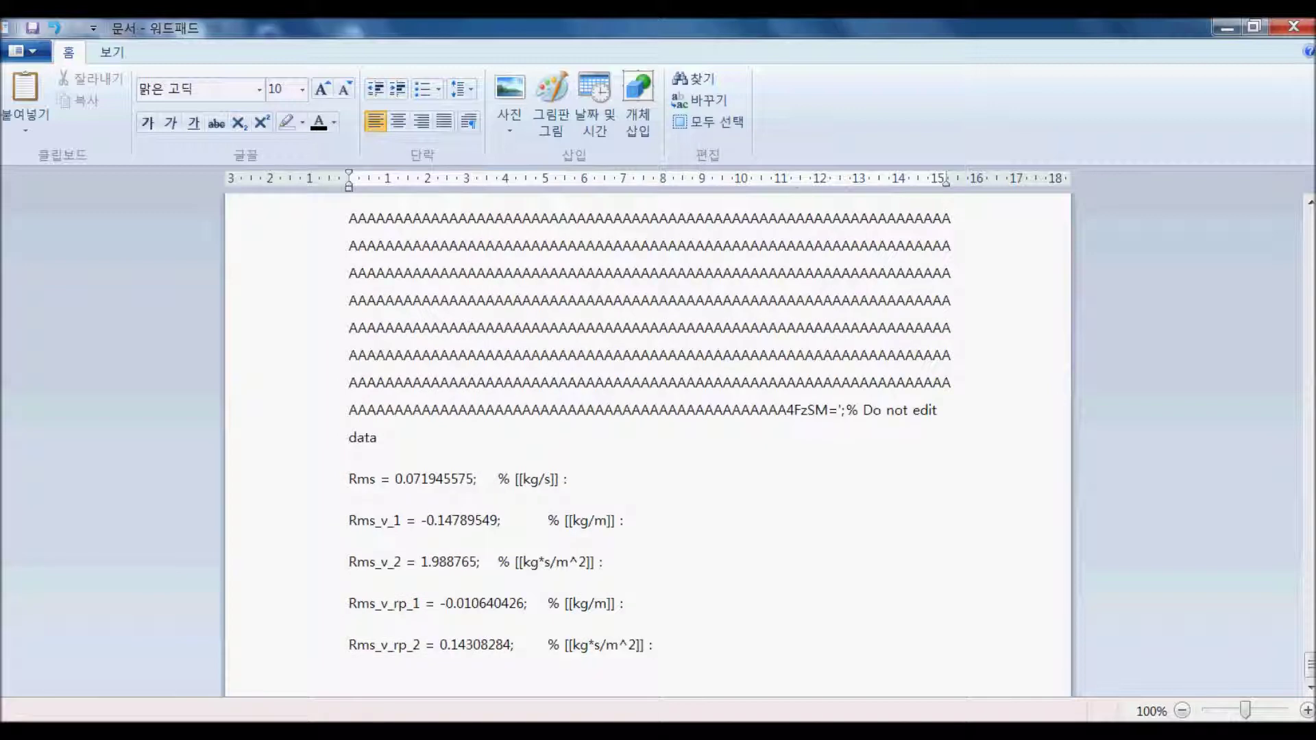
Step: Compare the unit and box Rms entries, then copy only the five box lines from Rms through Rms_v_rp_2 at the document's end
drag(1309, 664, 1309, 583)
scroll(648, 445, up, 15)
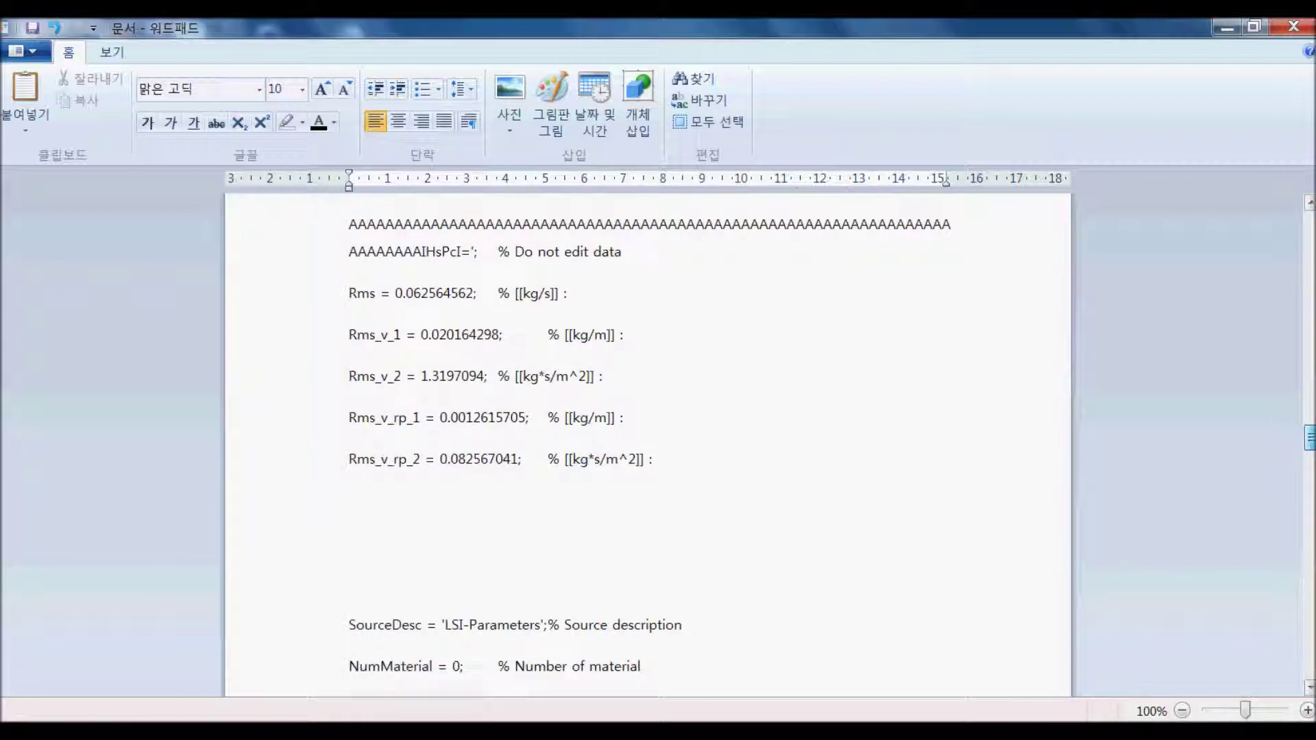
drag(653, 459, 488, 193)
click(741, 436)
scroll(741, 437, down, 4)
drag(349, 466, 353, 664)
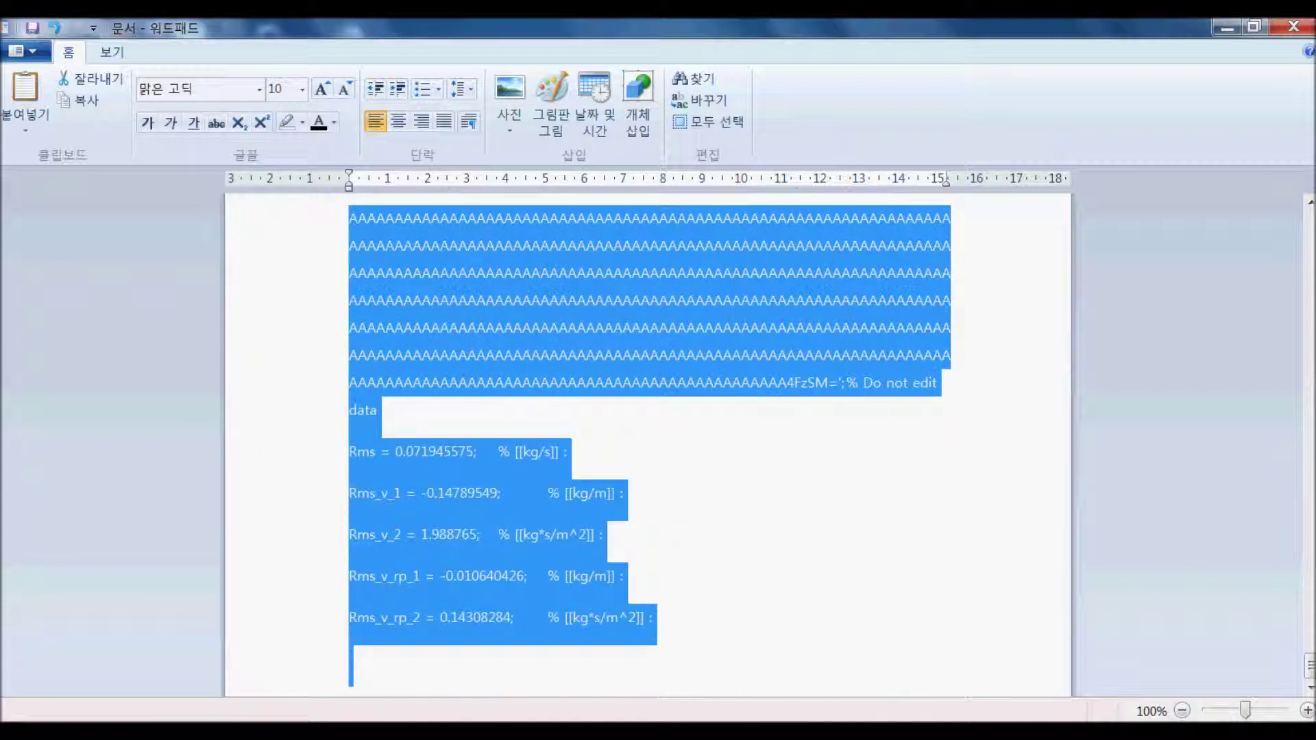
click(652, 618)
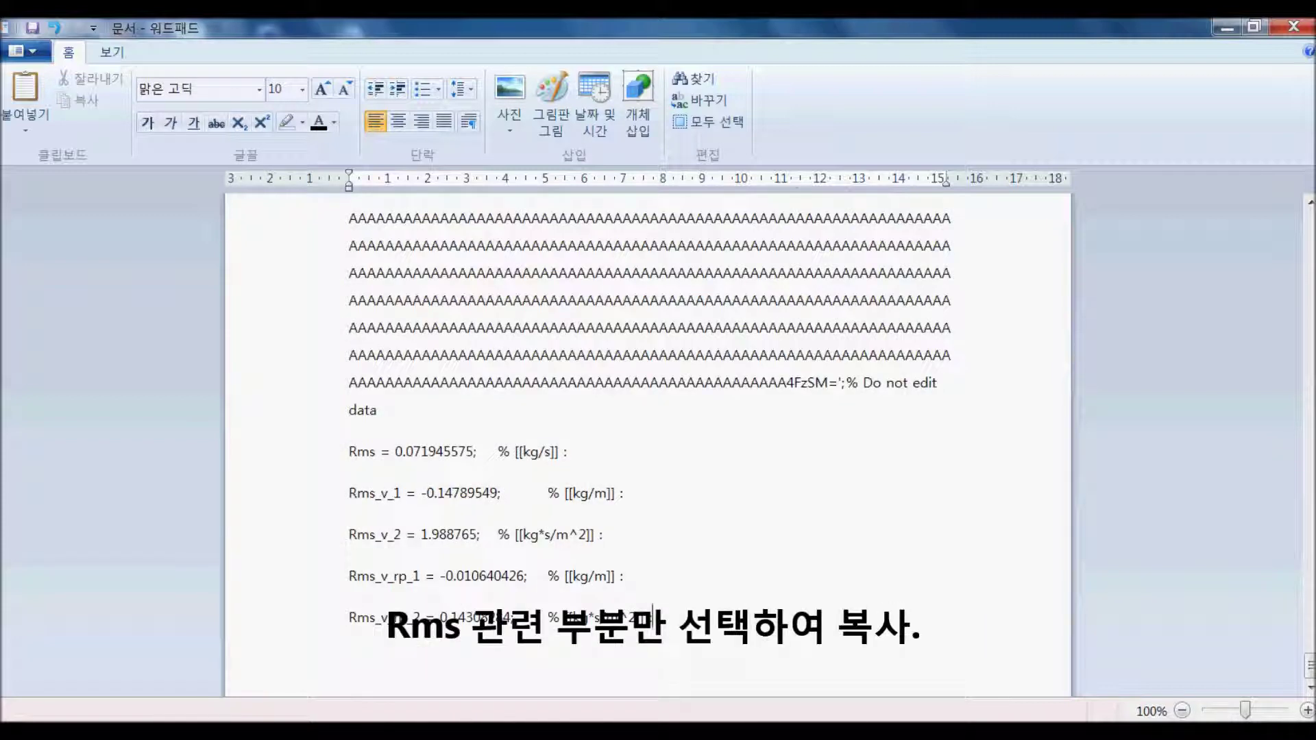
drag(348, 447, 657, 630)
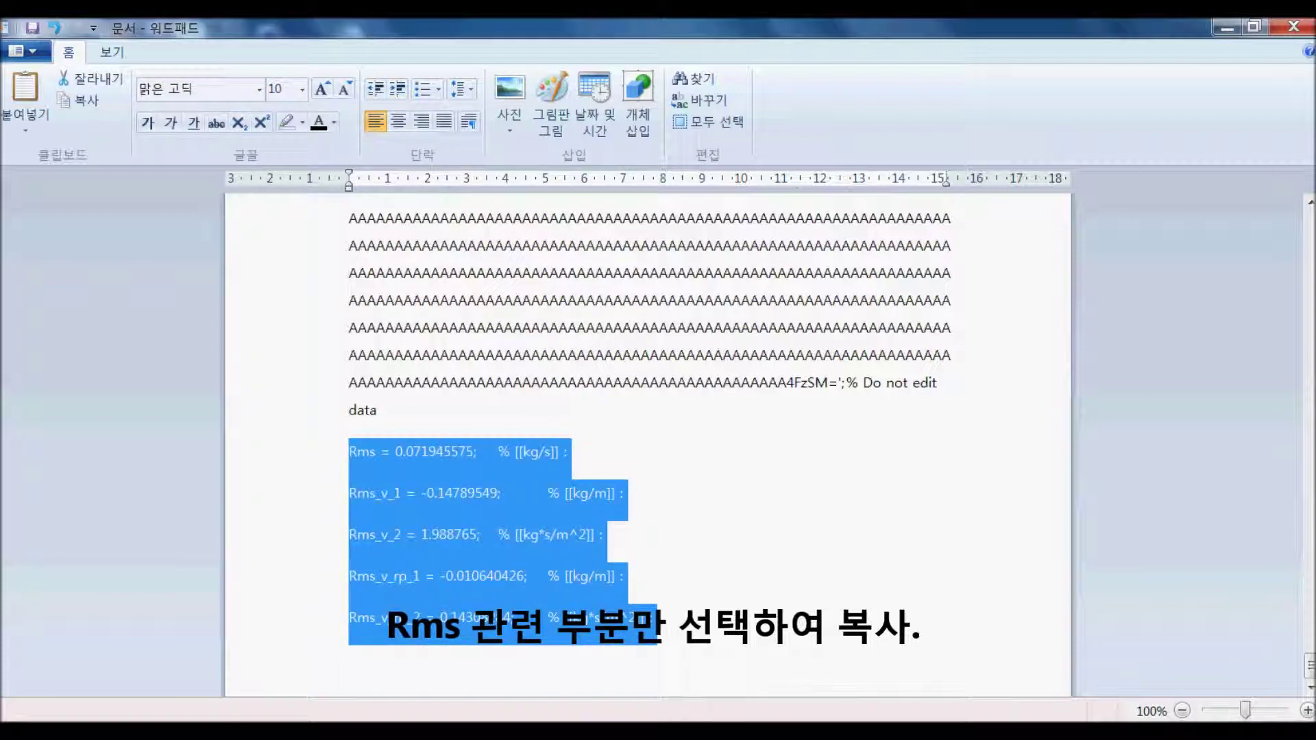
Step: Overwrite the unit parameters' five Rms lines, Rms through Rms_v_rp_2, with the copied box lines and clean up the pasted end
drag(1309, 665, 1309, 434)
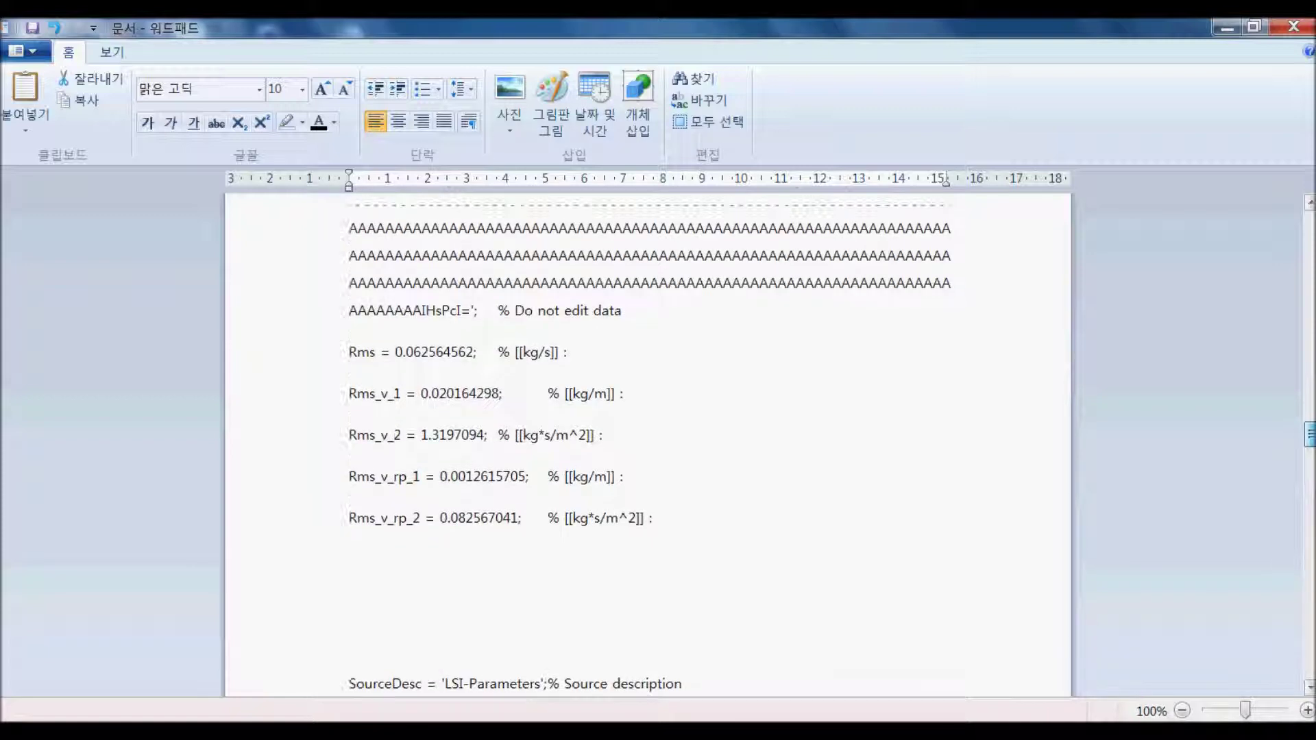
drag(653, 519, 349, 353)
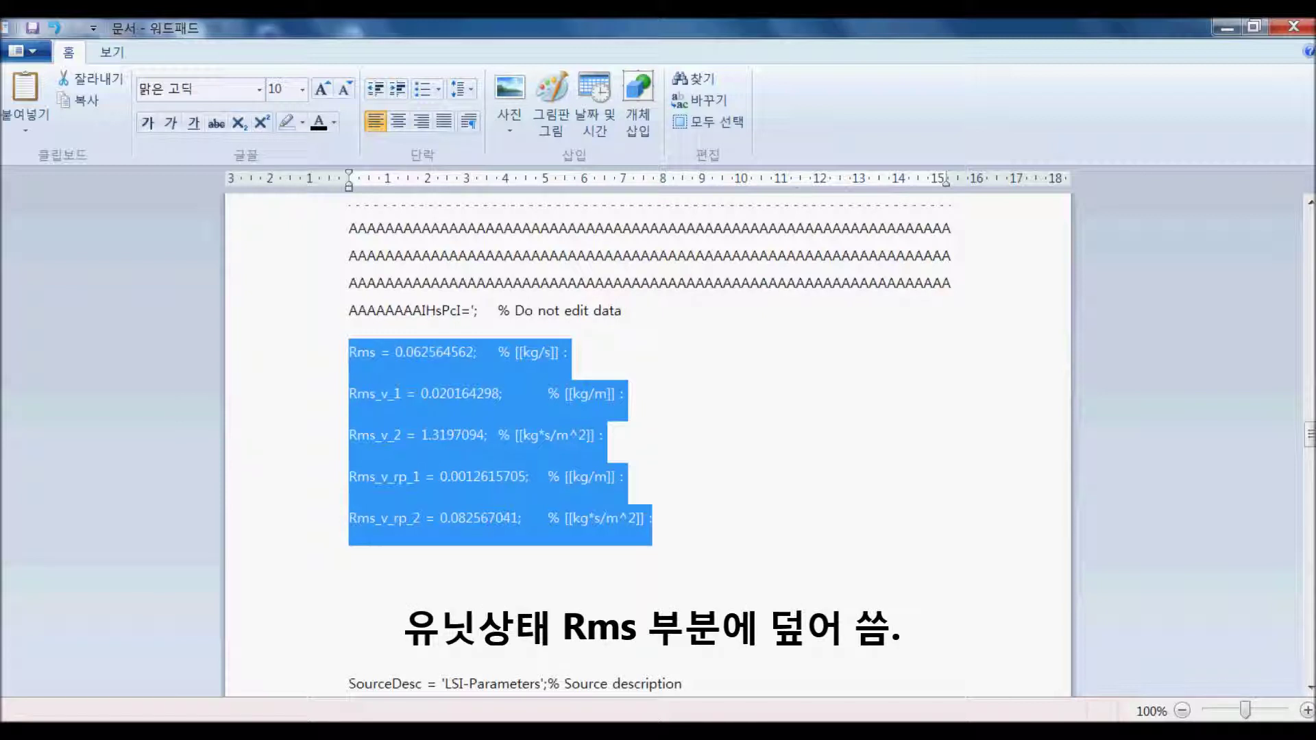
key(ctrl+v)
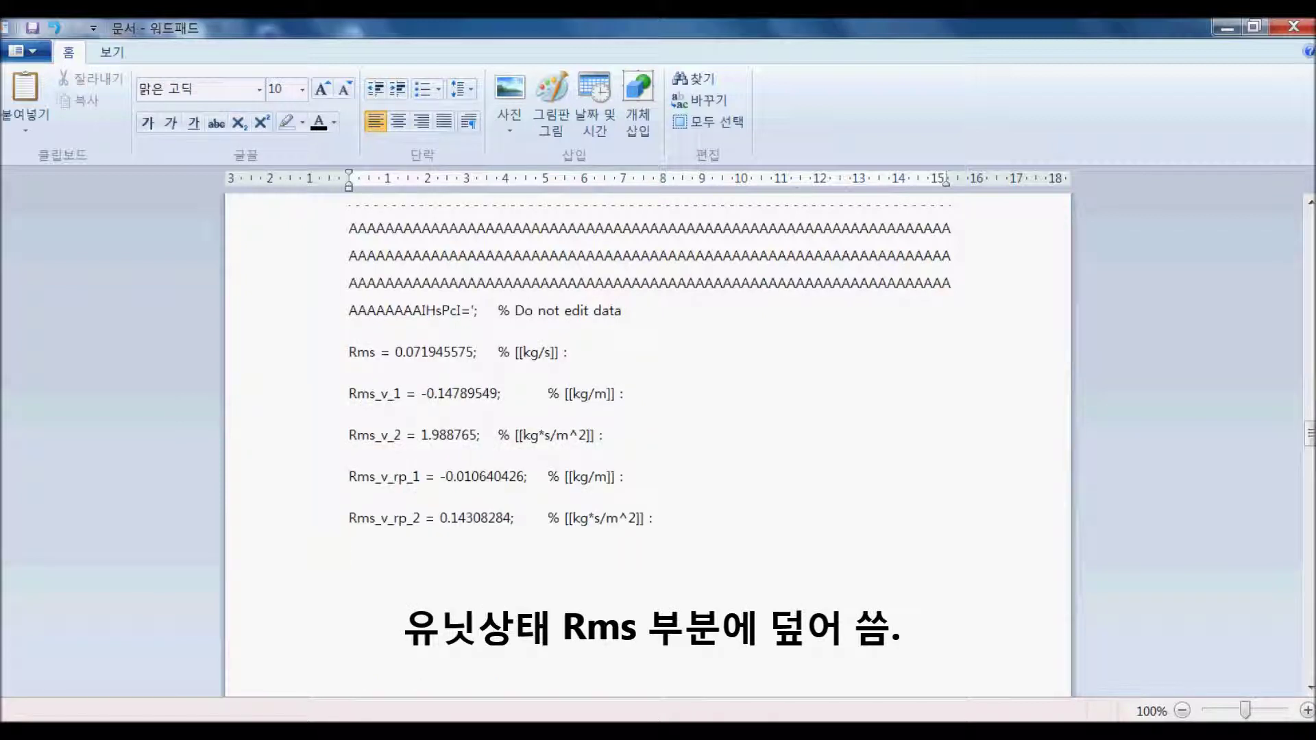
key(BackSpace)
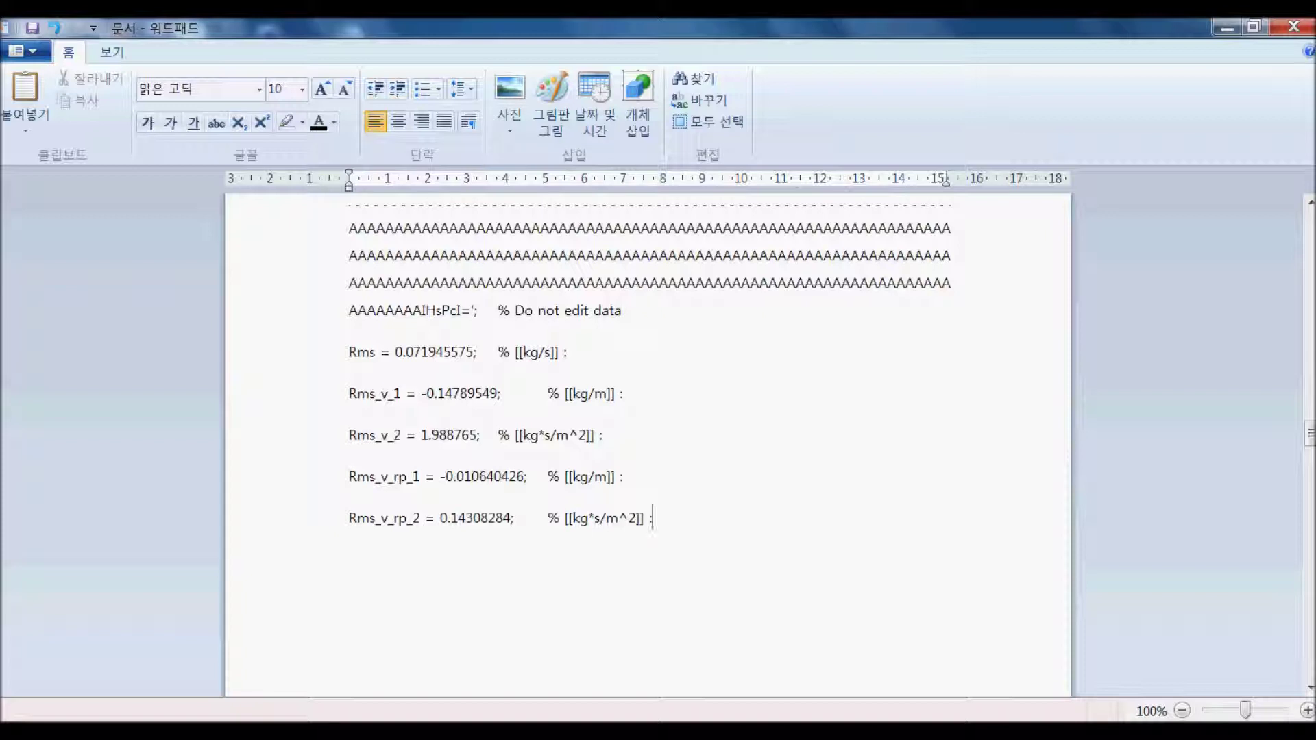
Step: Copy the edited unit LSI parameters from the document's start through Rms_v_rp_2 and switch to dB-Lab
key(shift+Left)
key(ctrl+shift+Home)
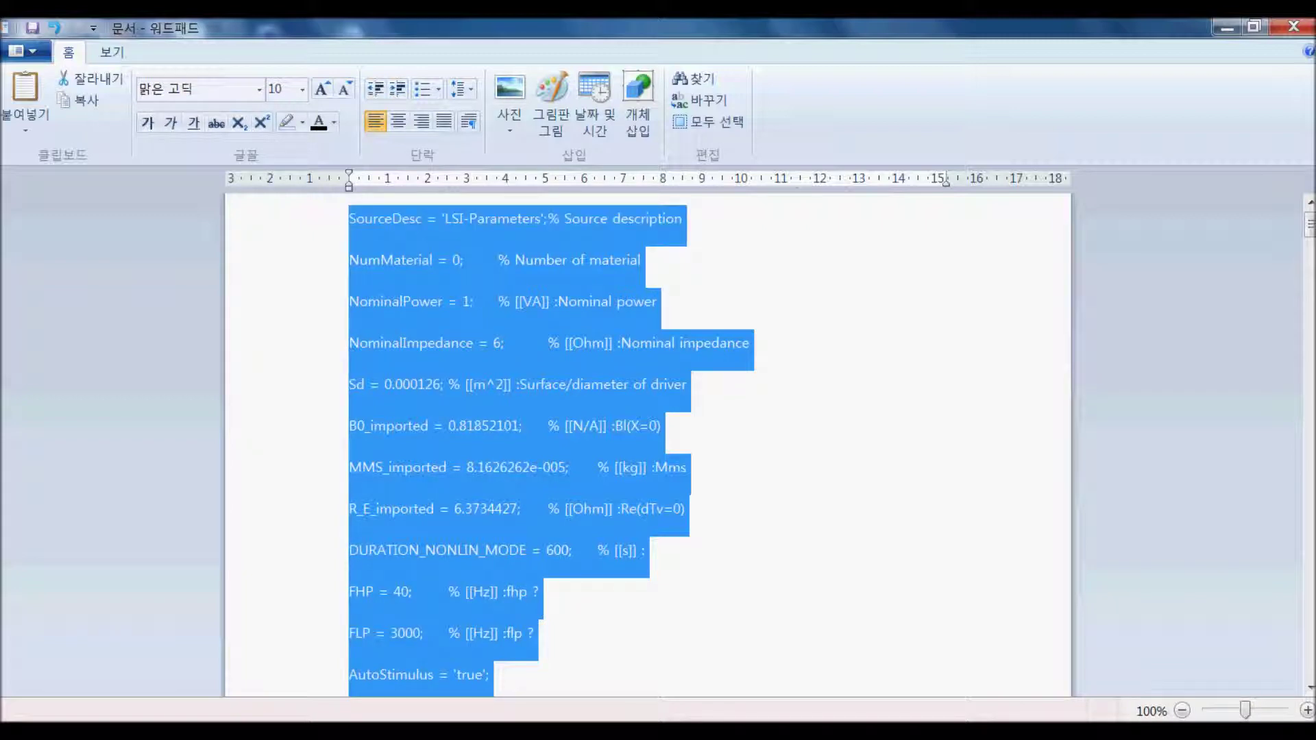
key(alt+Tab)
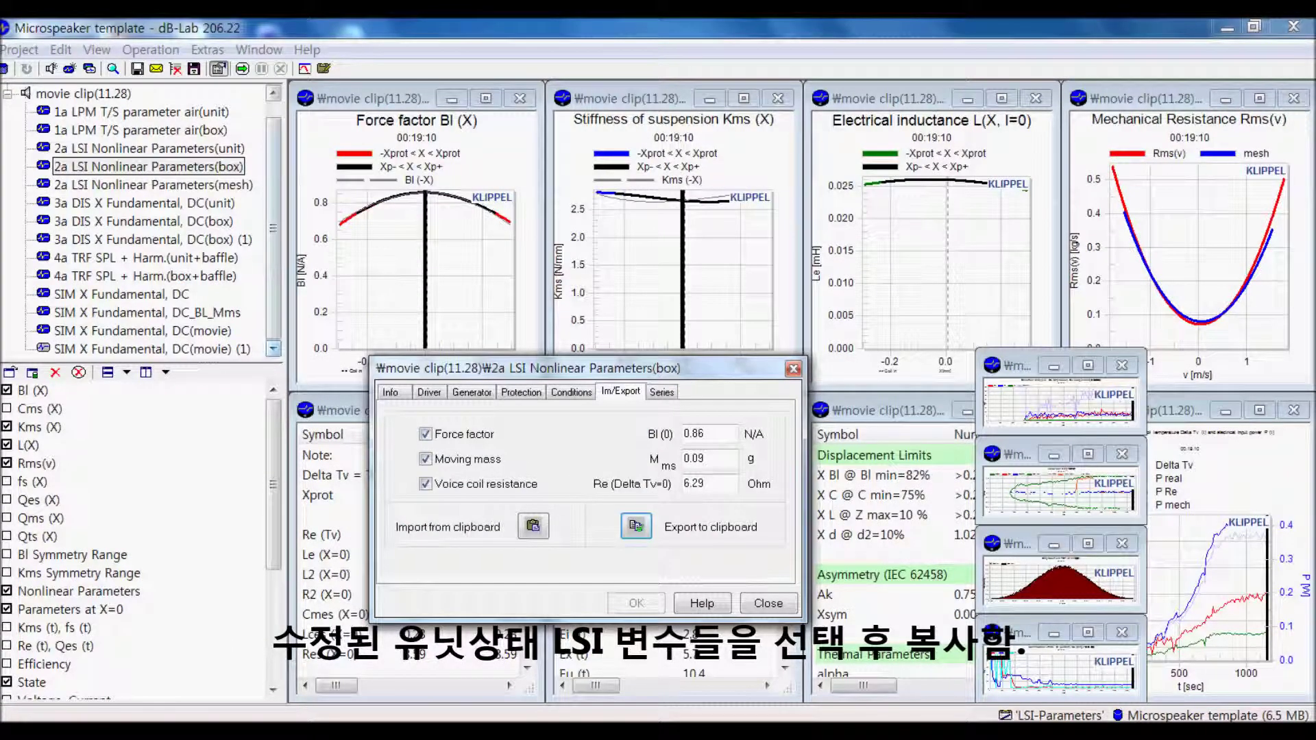
Step: Import the edited LSI parameters from the clipboard into SIM X Fundamental, DC(movie) (1) and check its transducer parameters
click(274, 229)
click(152, 349)
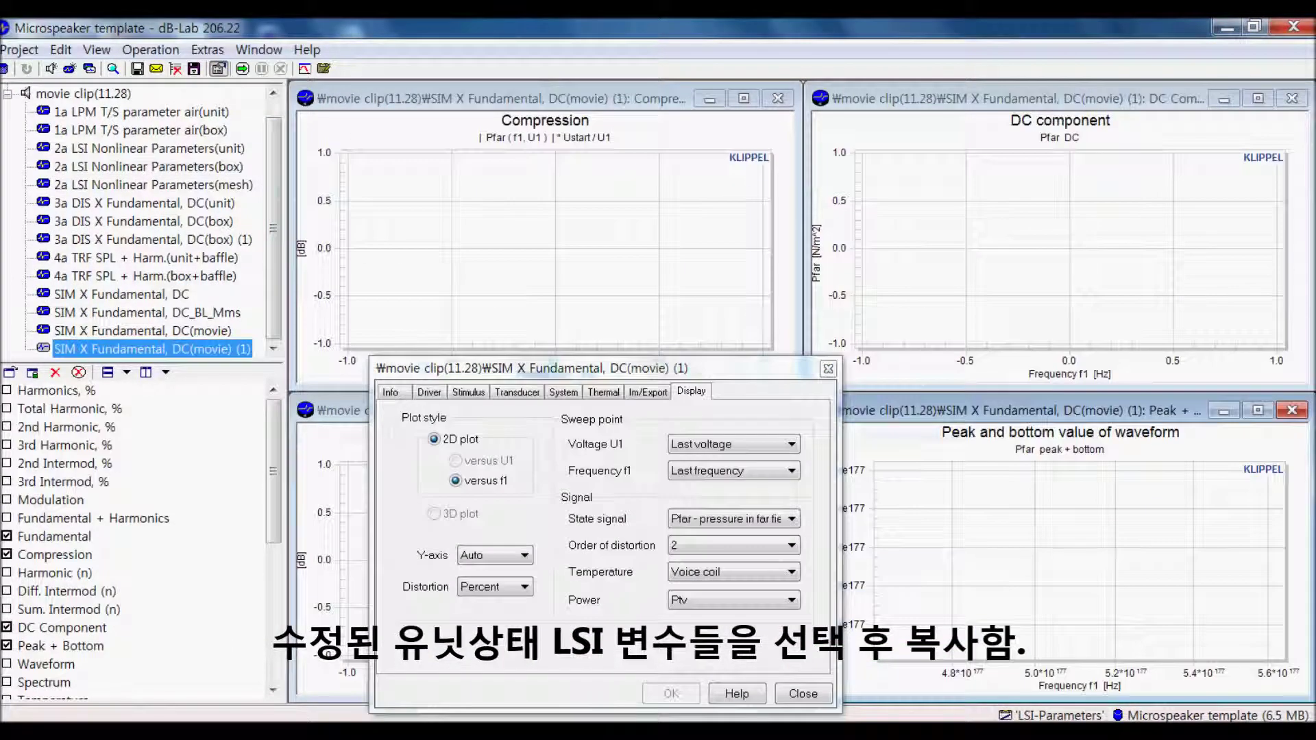
click(647, 391)
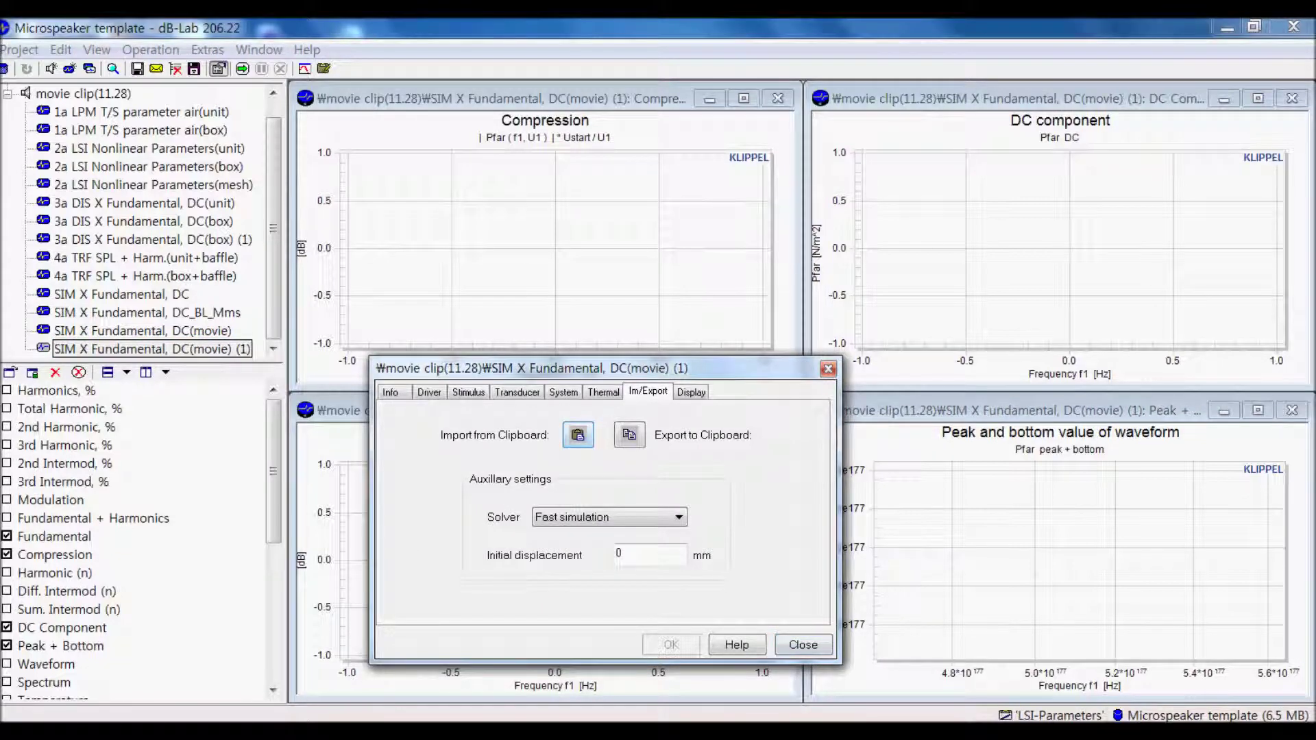
click(577, 435)
click(516, 392)
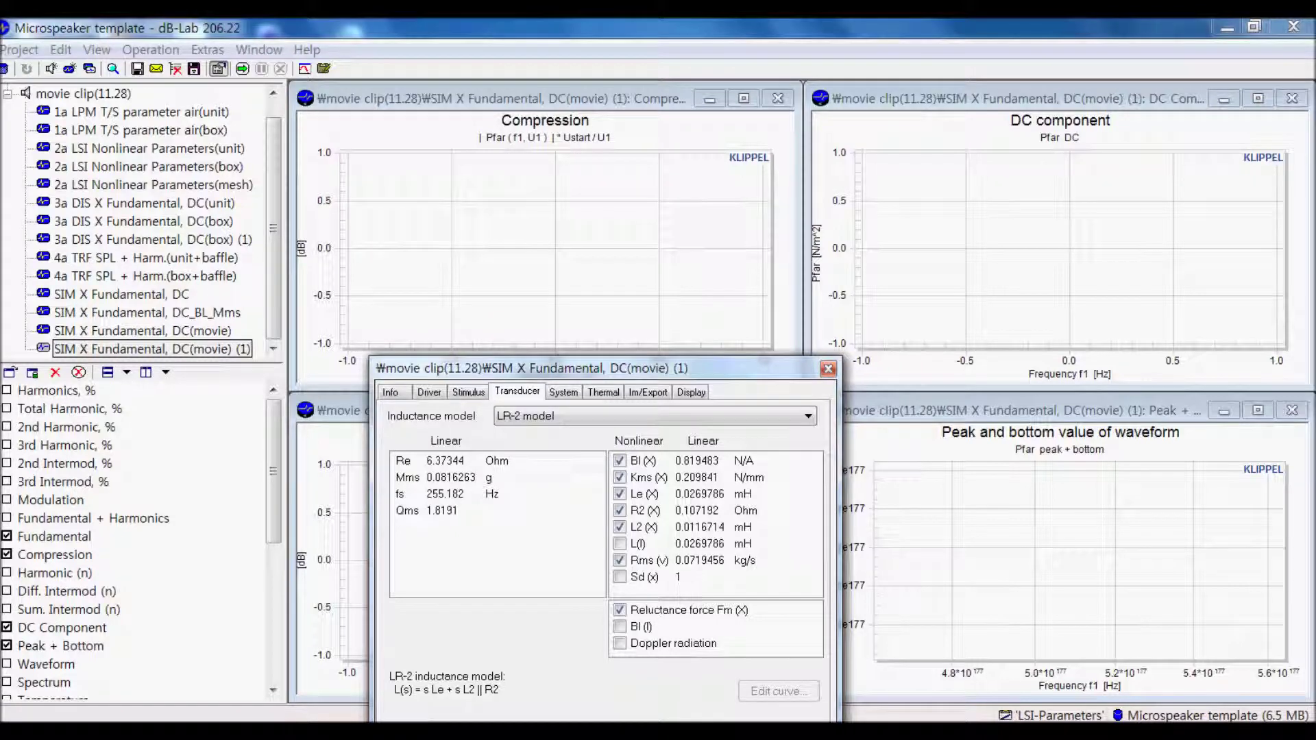
drag(548, 369, 814, 274)
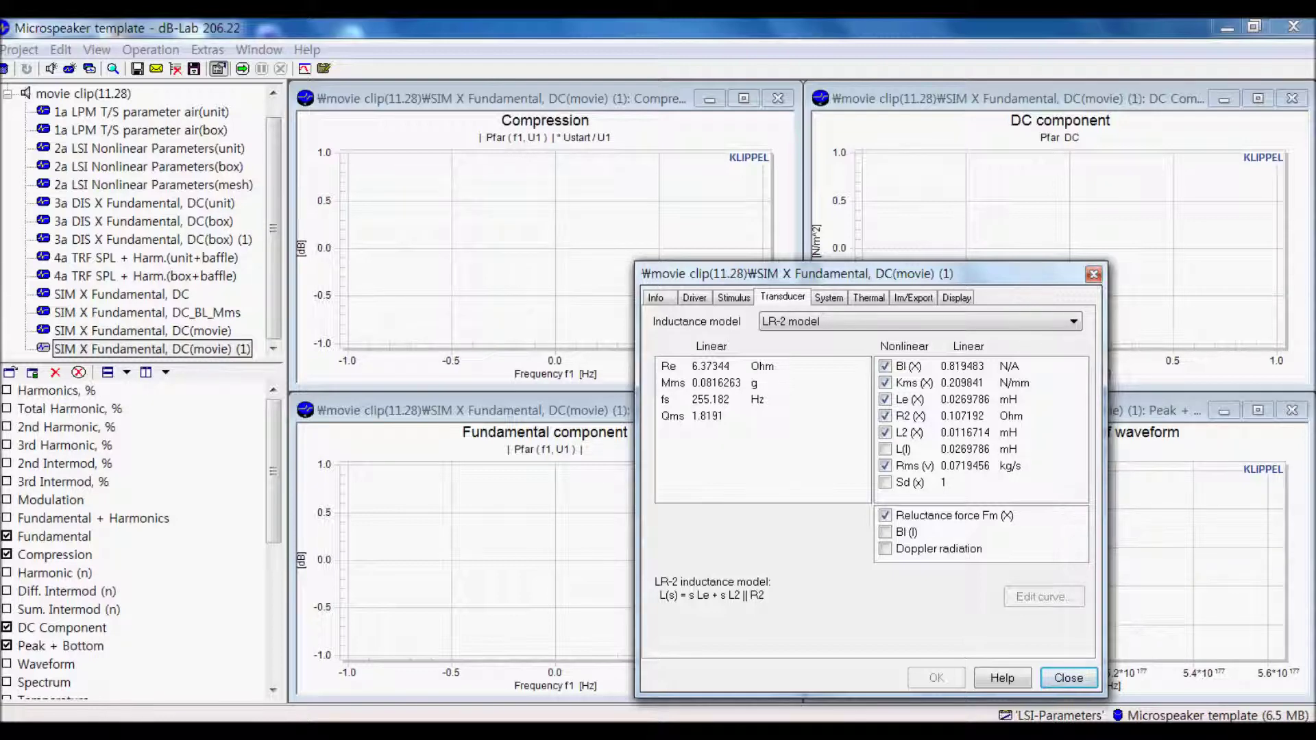
Step: Export the 1a LPM T/S parameter air(unit) measurement's parameters to the clipboard
click(148, 149)
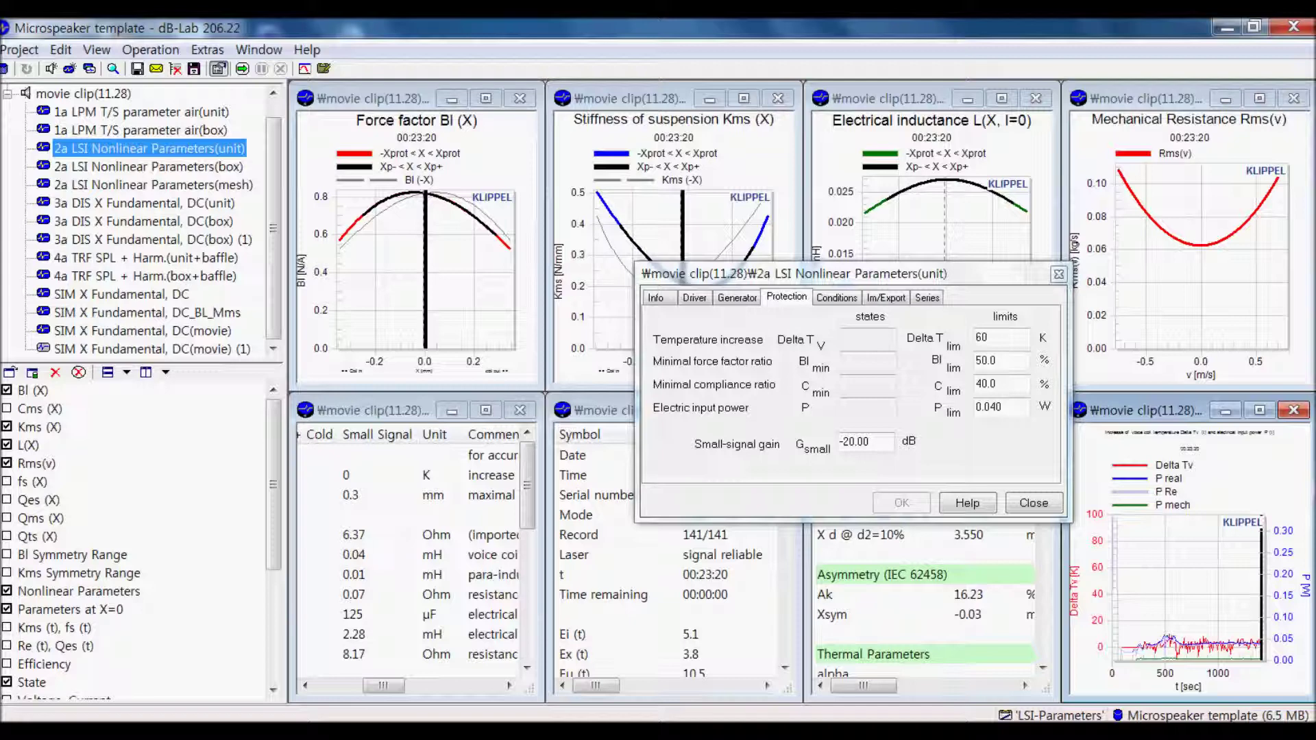
click(141, 113)
click(8, 94)
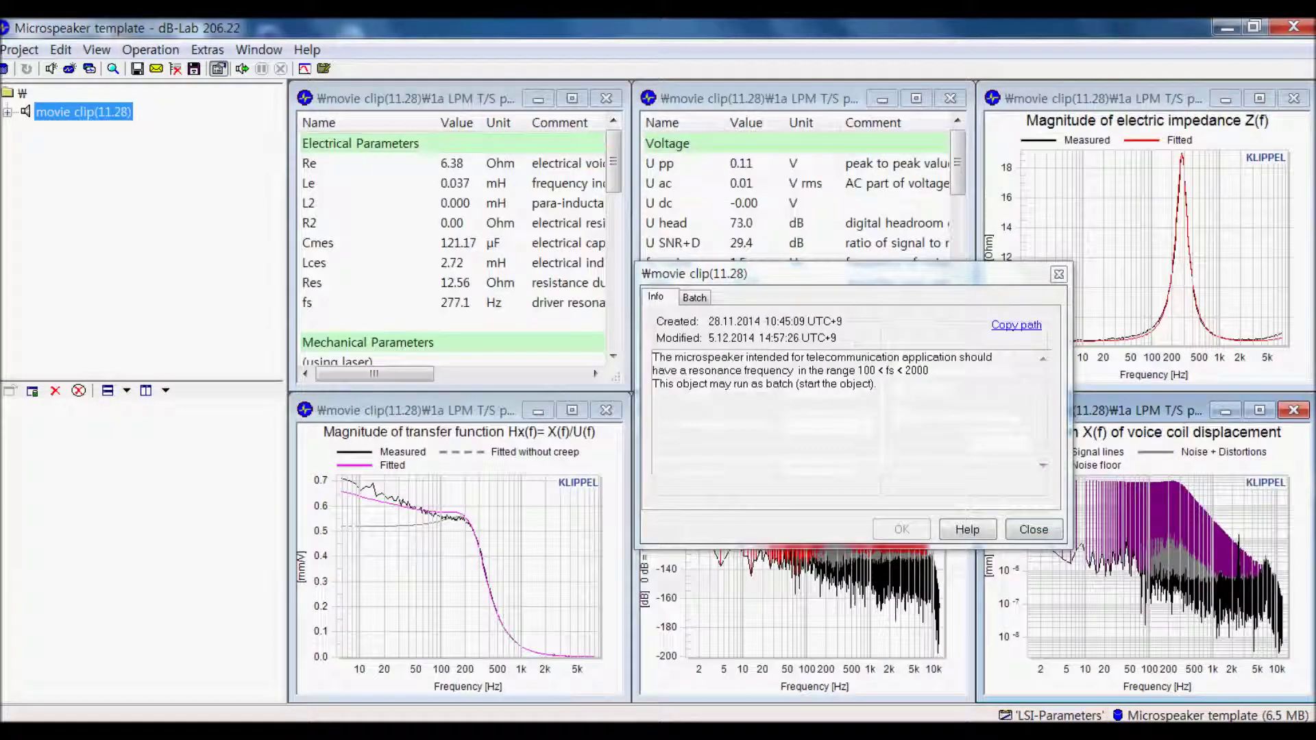
click(8, 112)
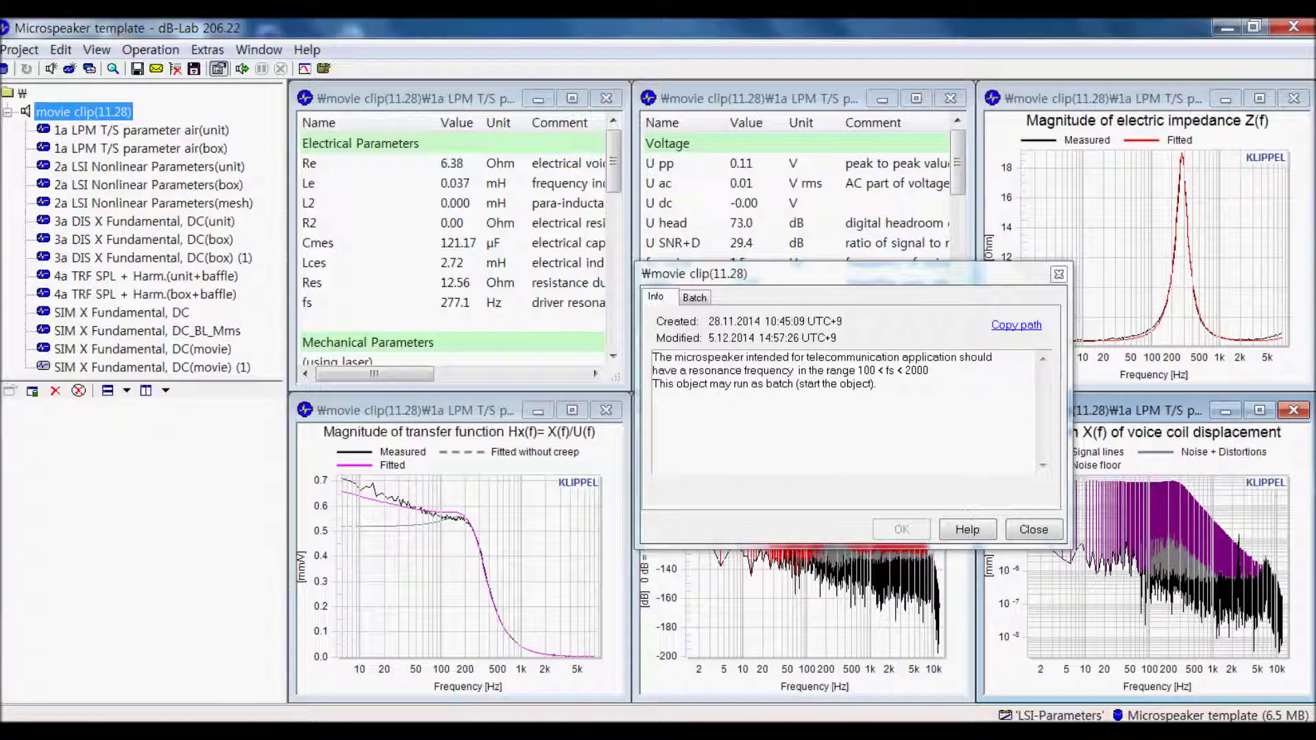
click(141, 129)
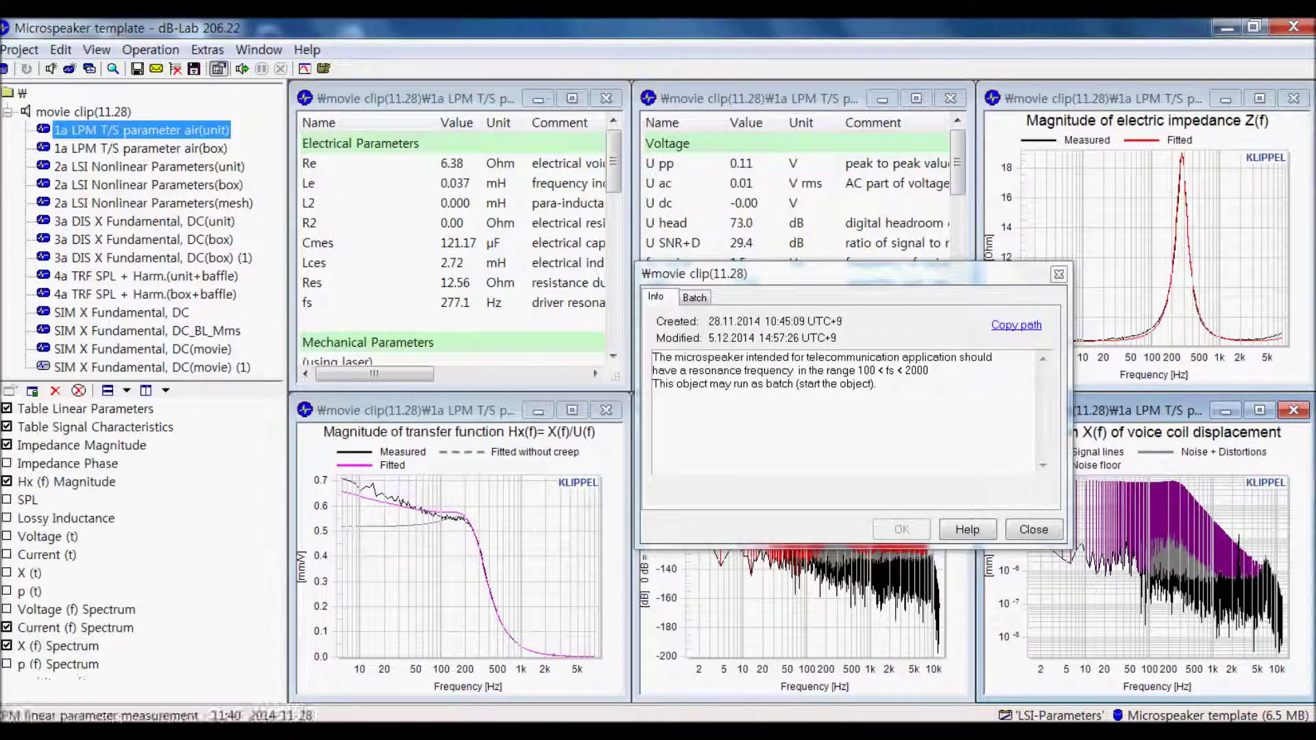
drag(850, 273, 749, 271)
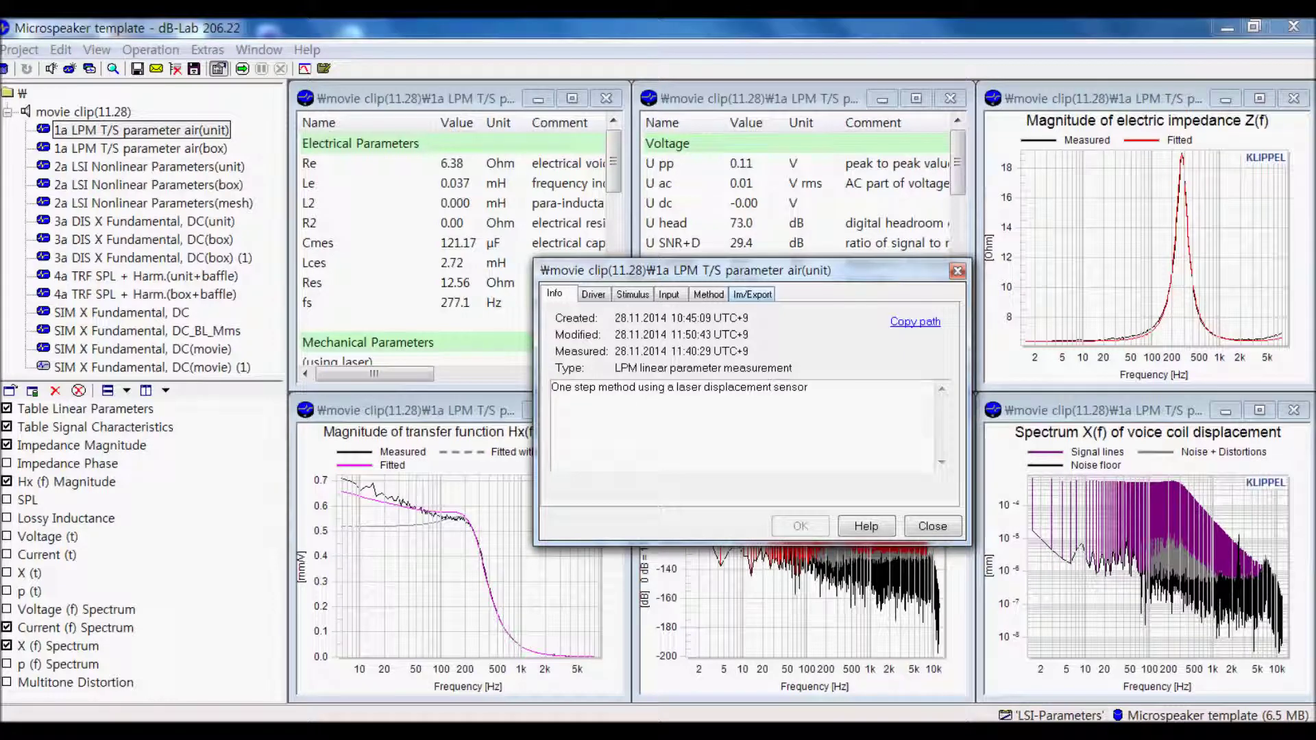
click(752, 295)
click(715, 370)
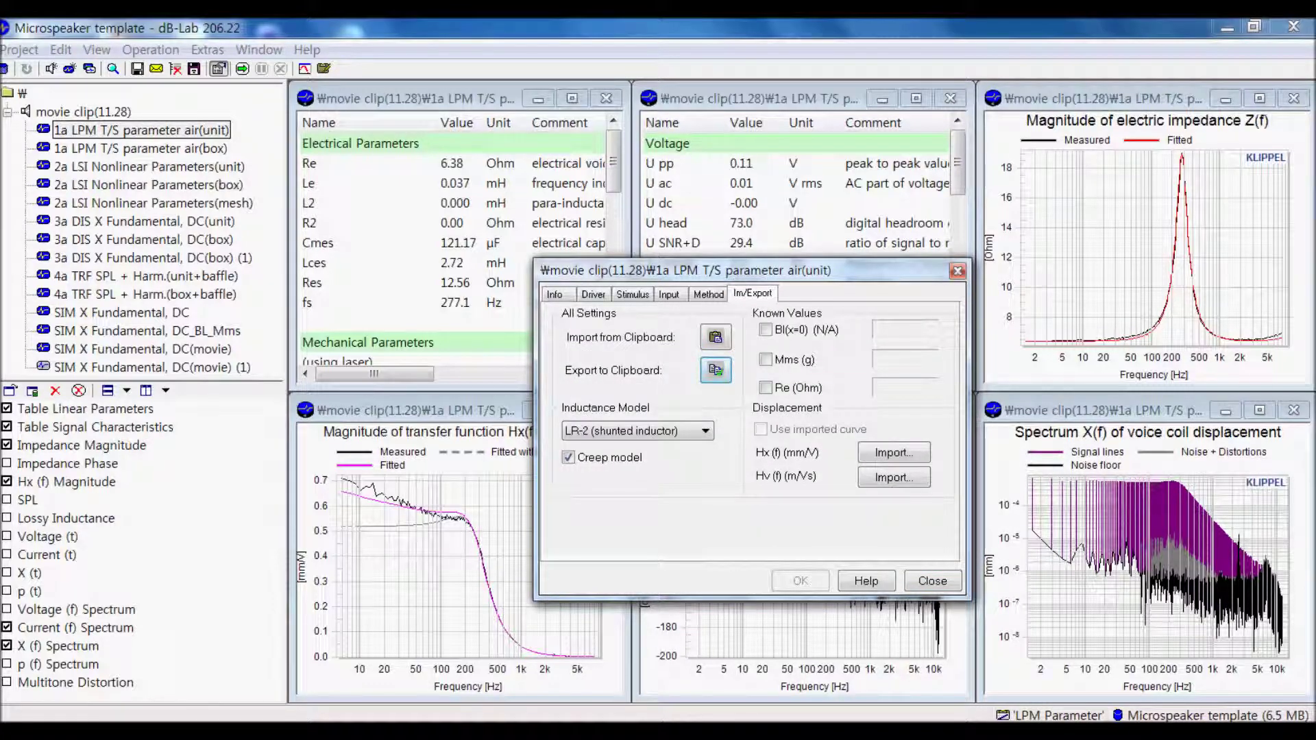
Step: Import the LPM parameters into SIM X Fundamental, DC(movie) (1), applying the proposed L2(X=0) of 0.01 mH, and check the transducer values
click(152, 368)
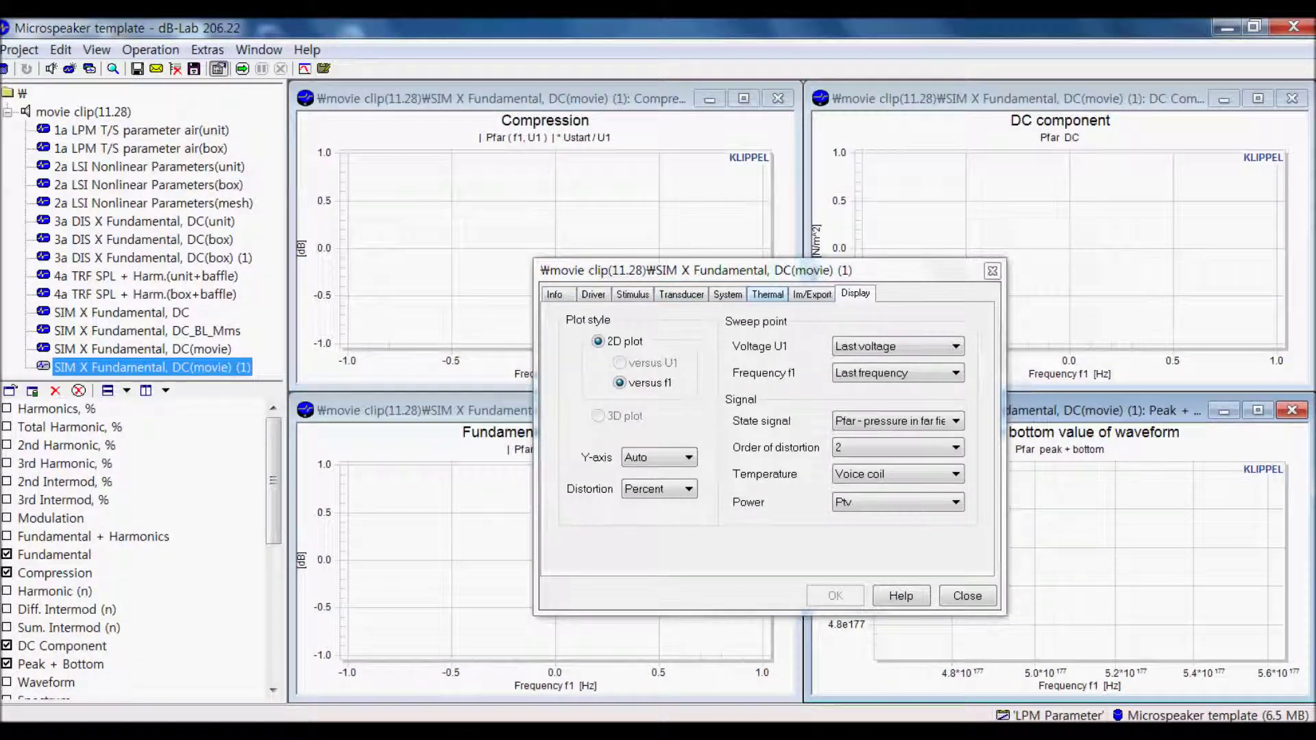
click(811, 294)
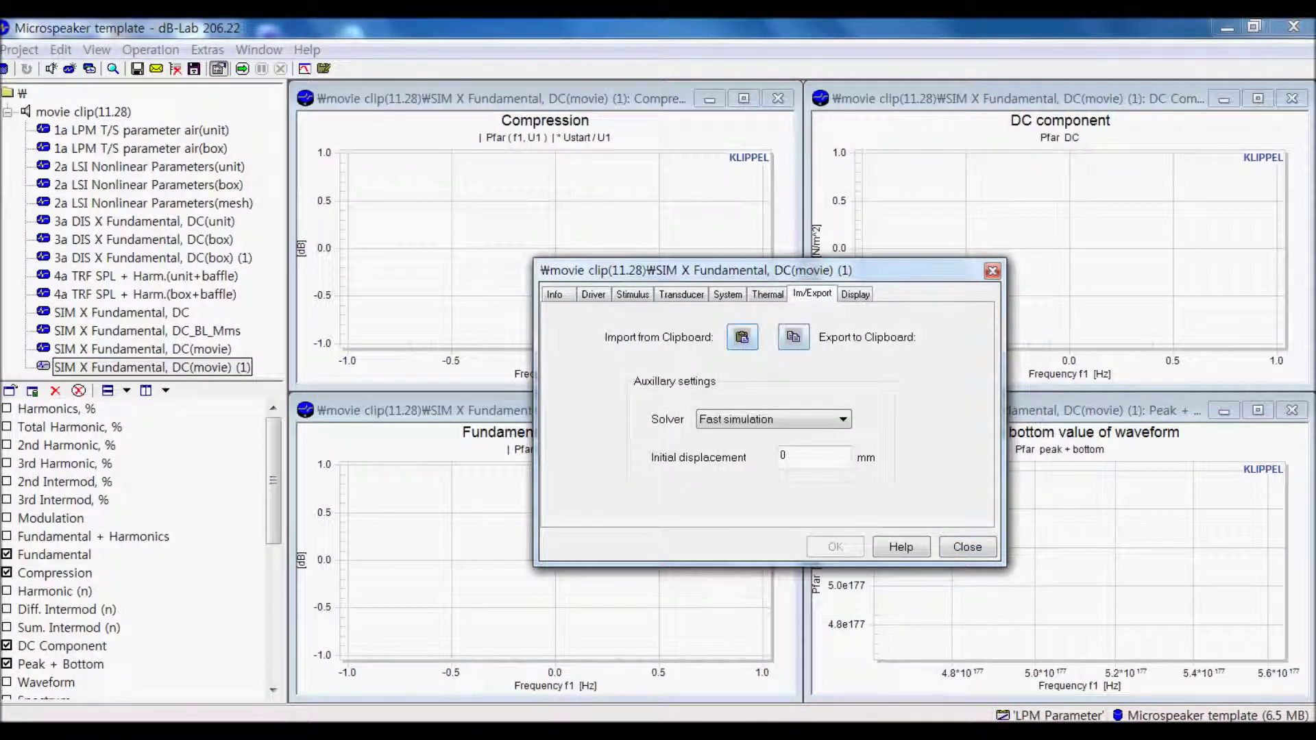
click(742, 337)
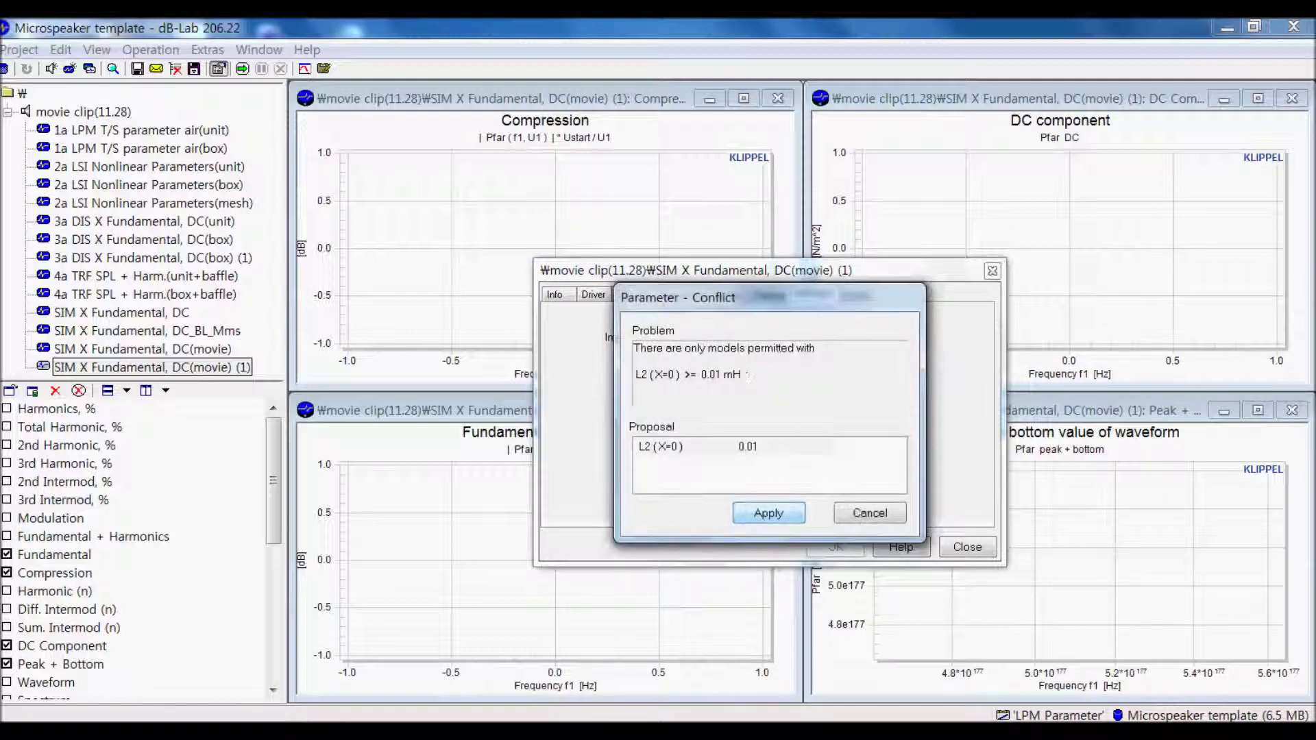
key(Return)
click(682, 294)
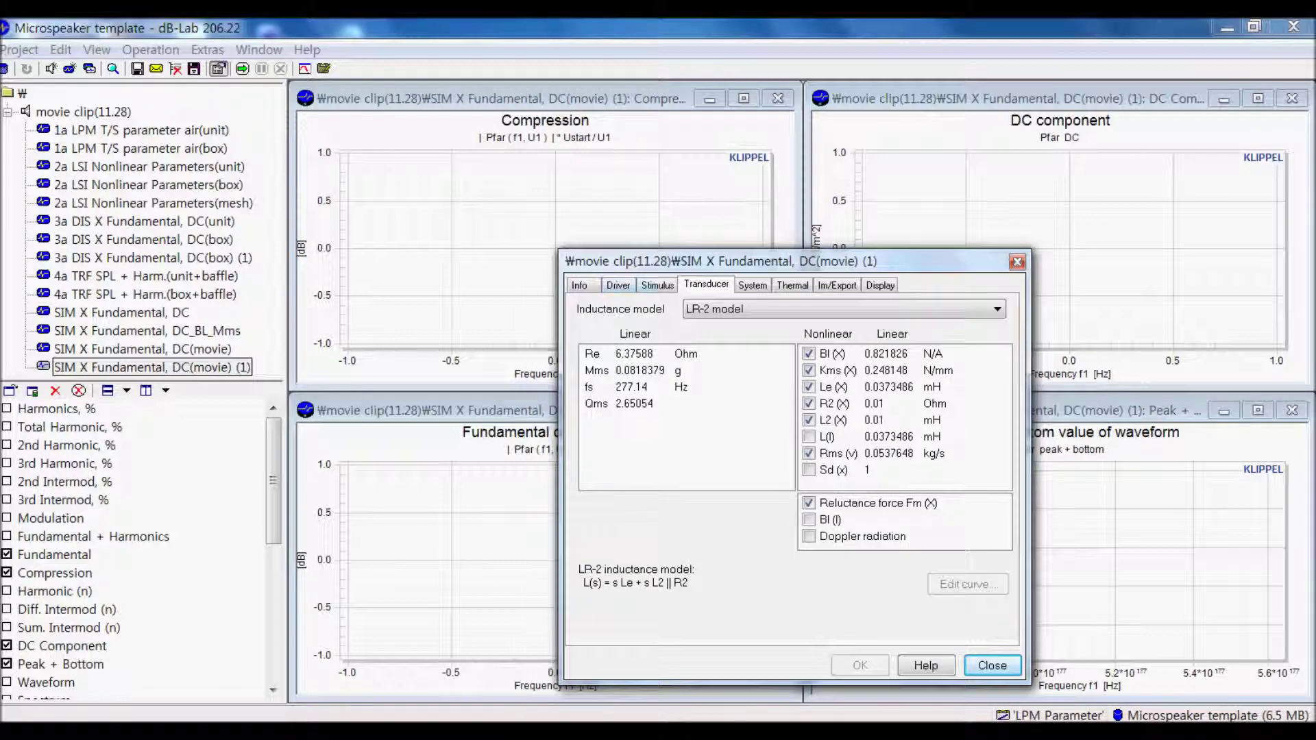
Step: Check the simulation's stimulus settings against 3a DIS X Fundamental, DC(unit), and export that DIS measurement's parameters to the clipboard
click(658, 285)
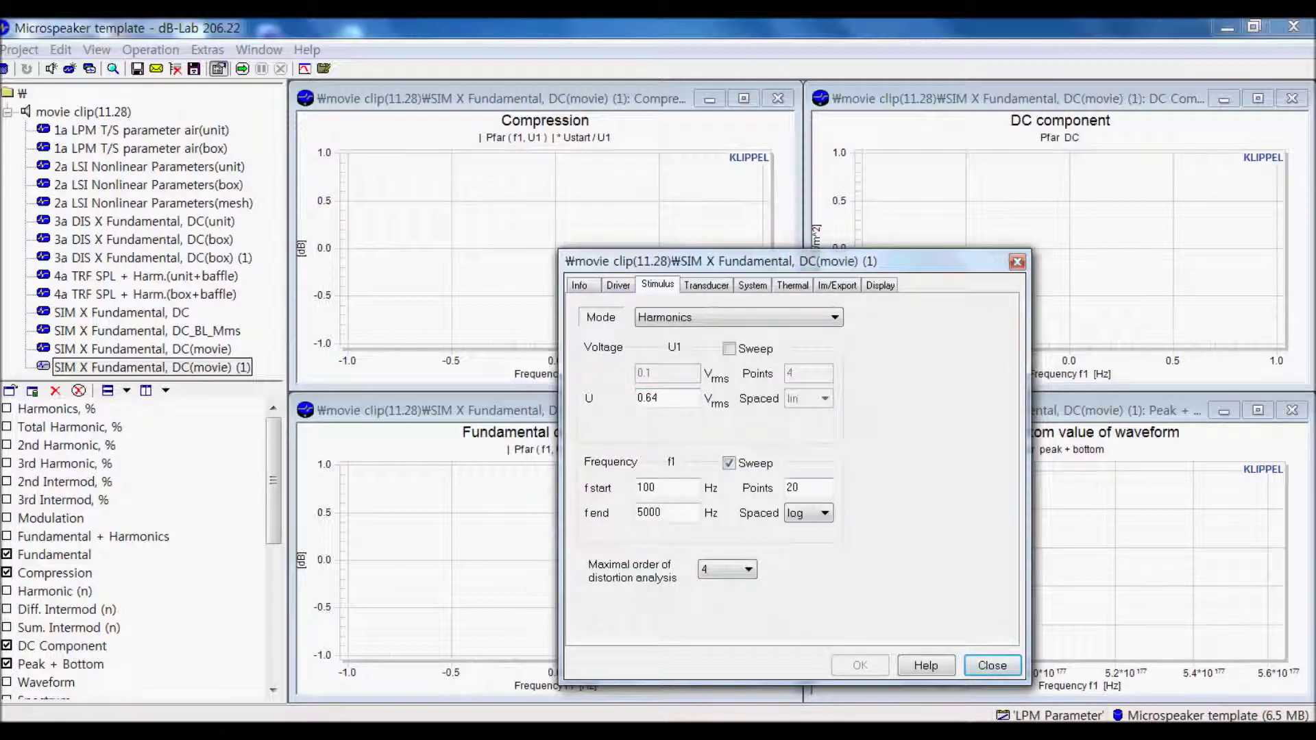
drag(781, 261, 865, 246)
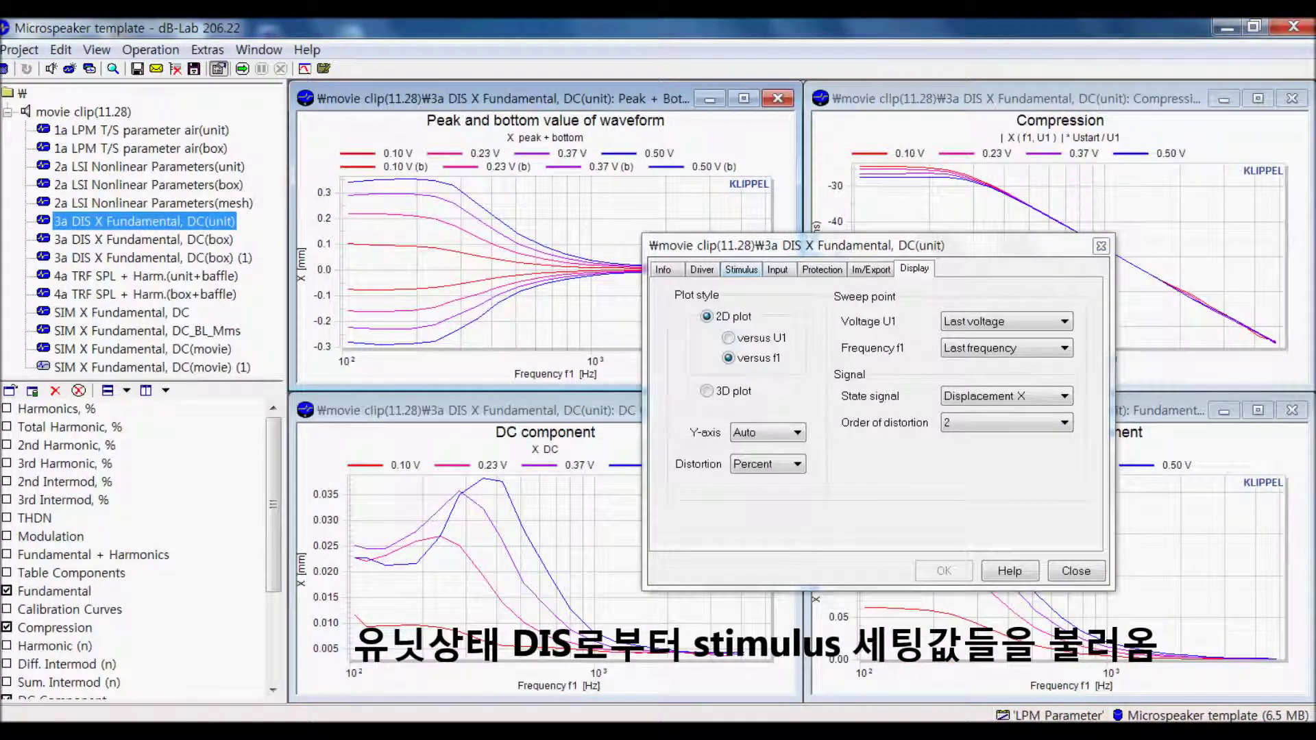
click(741, 270)
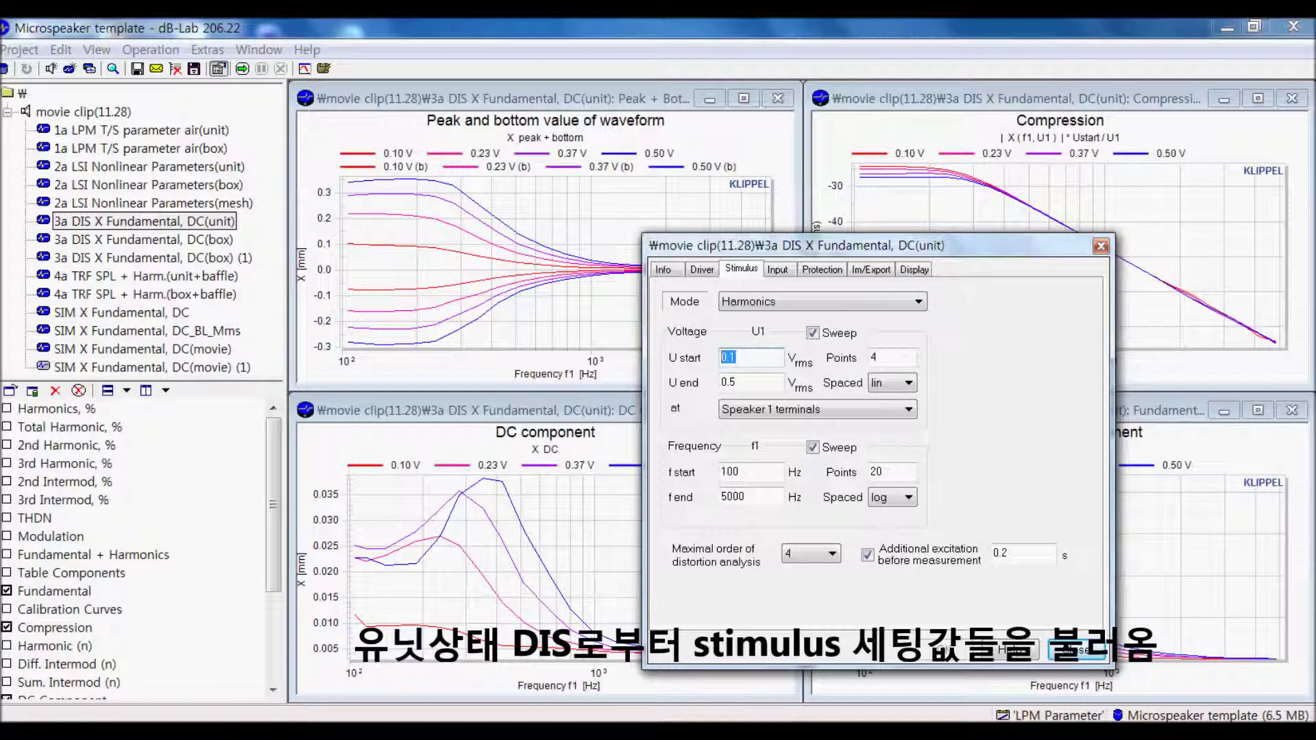
key(Tab)
key(Tab)
key(Tab)
key(Tab)
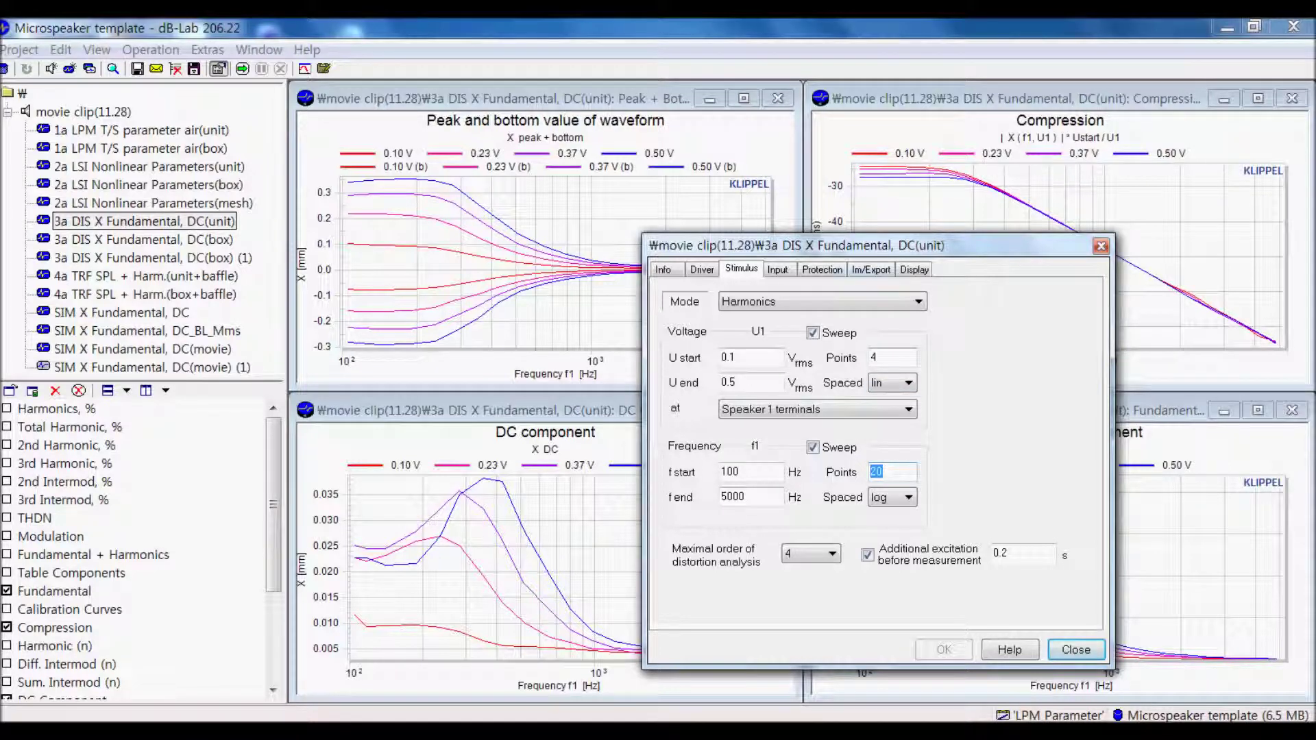
click(870, 270)
click(964, 346)
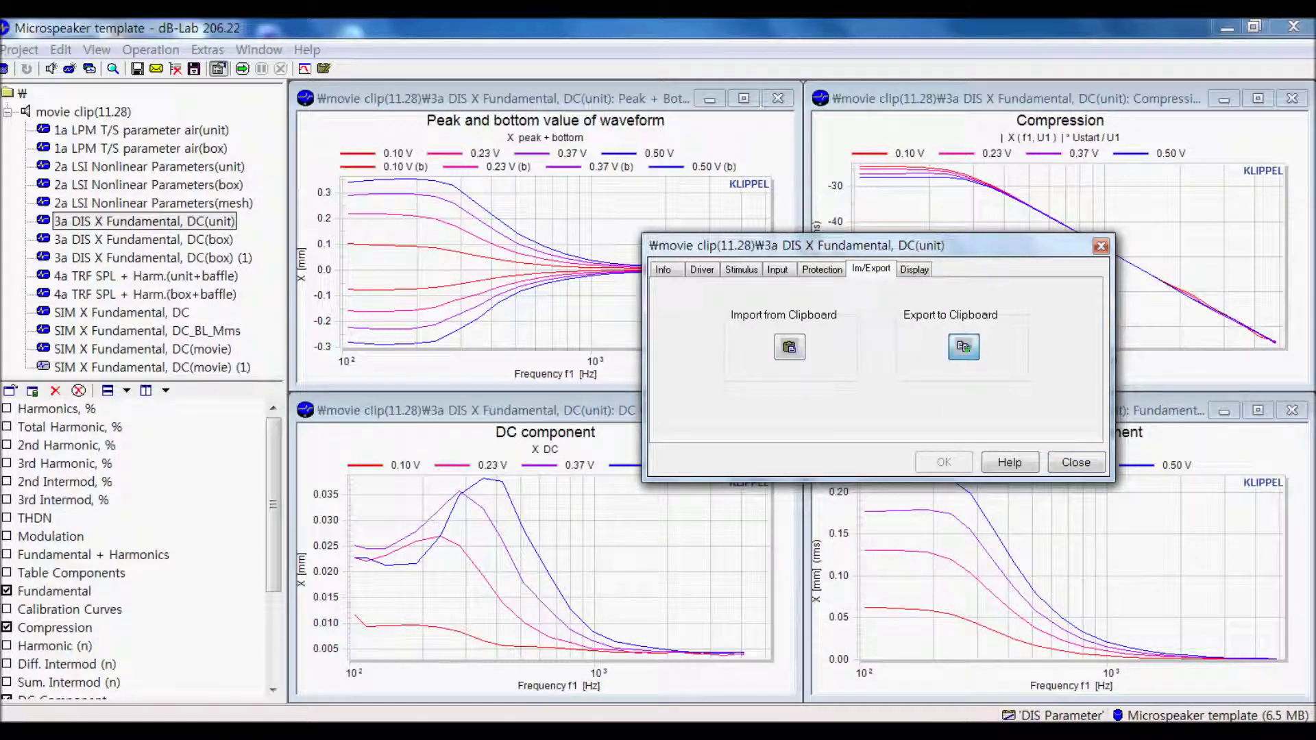
Step: Import the DIS parameters into SIM X Fundamental, DC(movie) (1) and check its voltage and frequency sweep settings
click(152, 367)
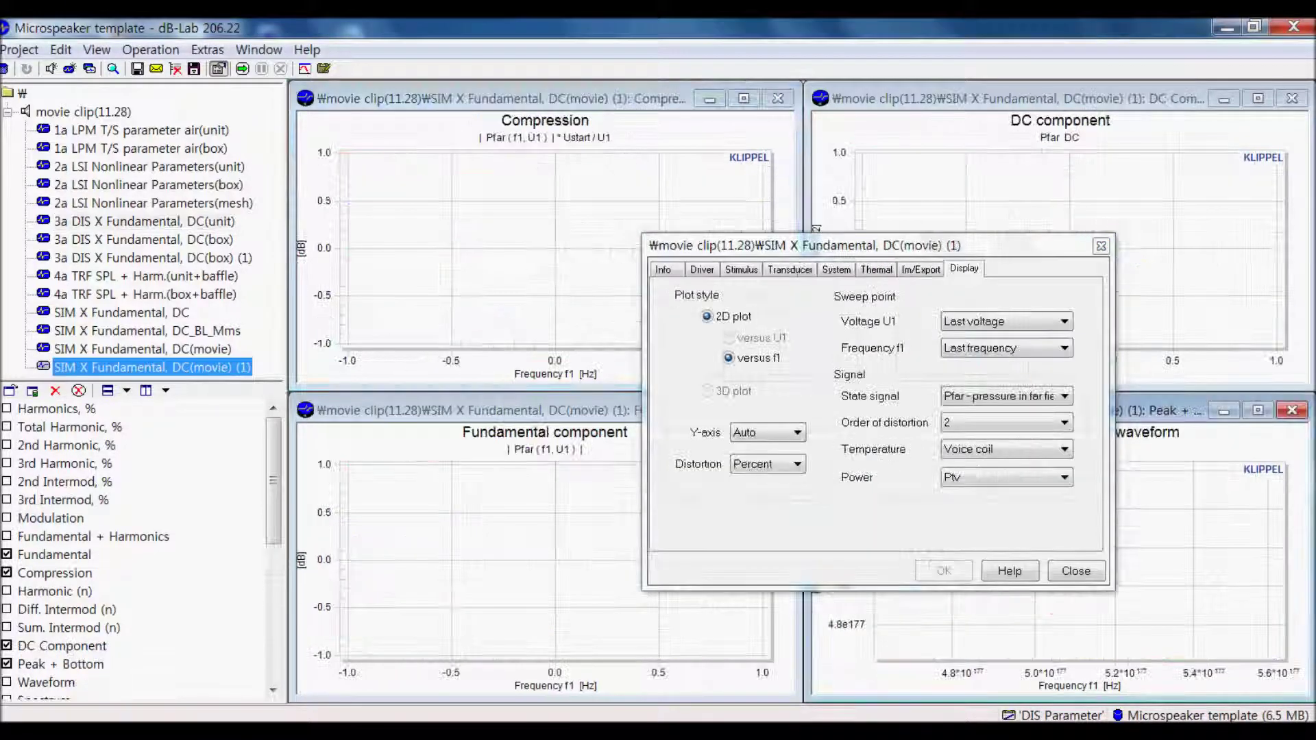
click(920, 269)
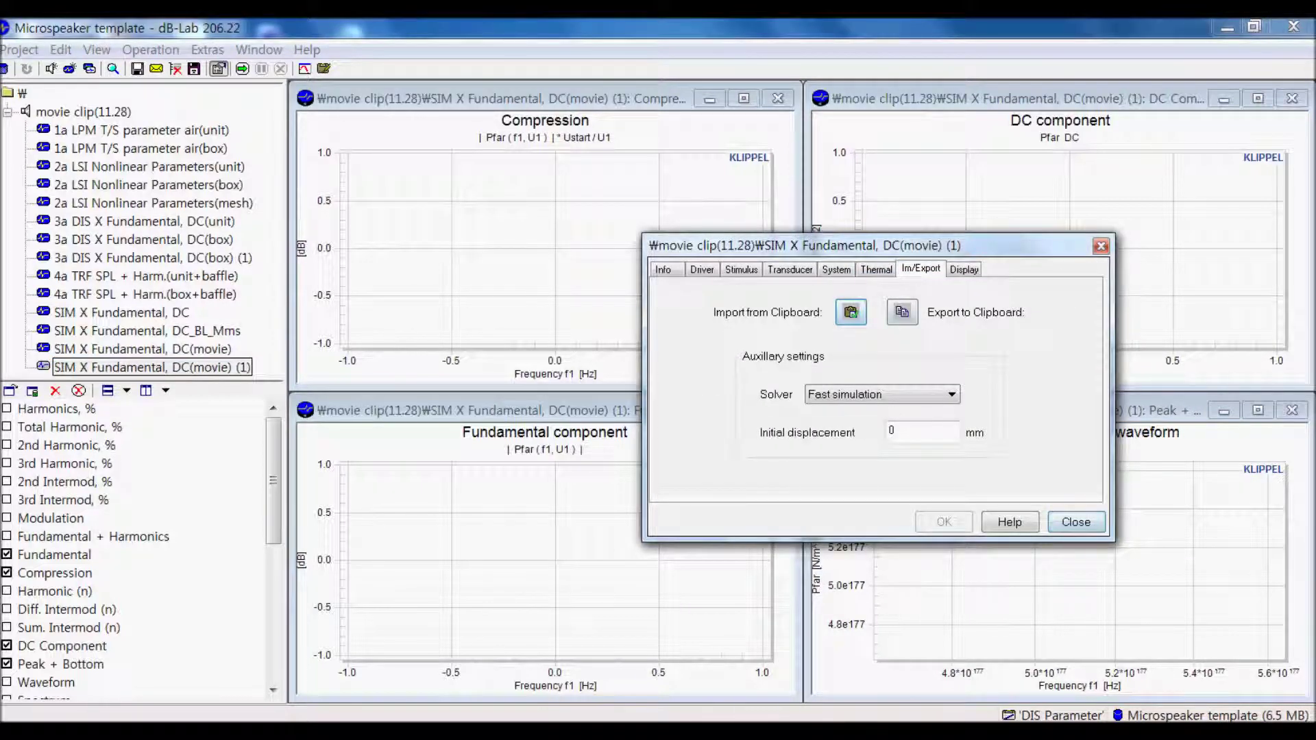
click(741, 269)
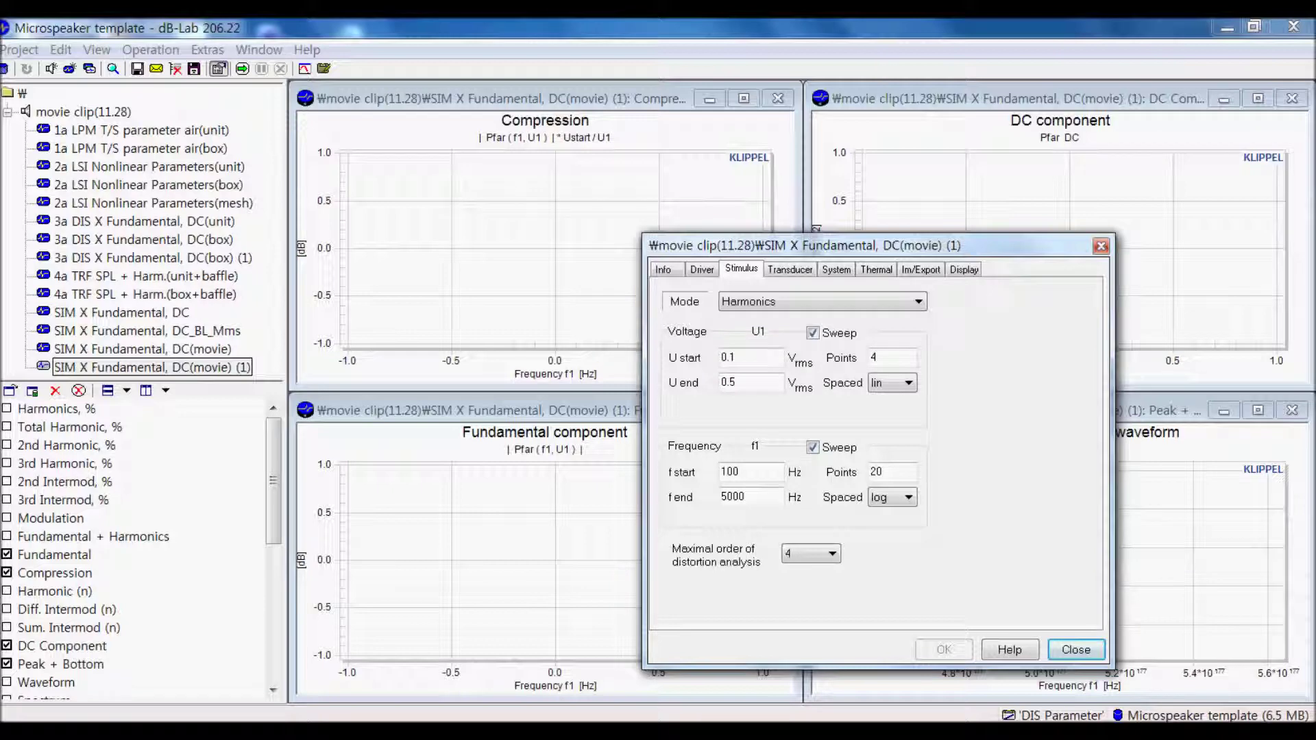
drag(754, 245, 194, 168)
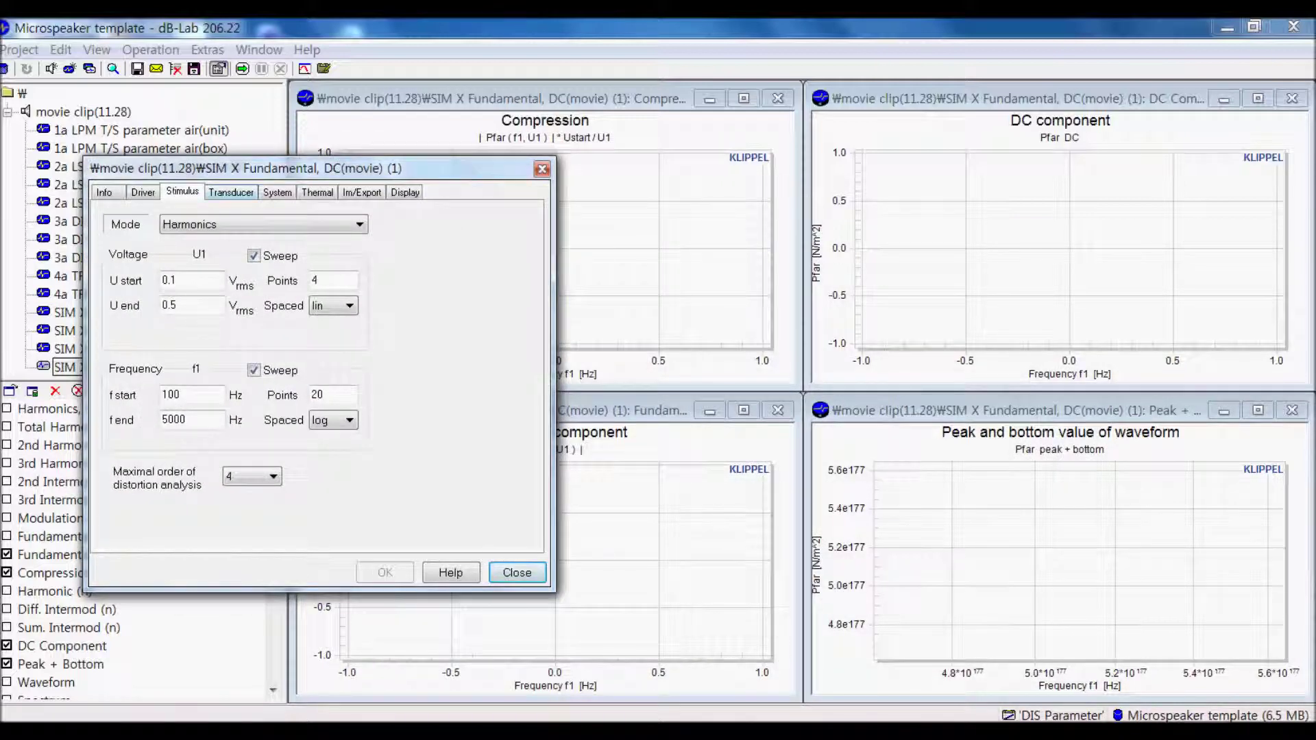
Step: Review the simulation's transducer, system, thermal, import/export and display settings
click(231, 192)
click(277, 192)
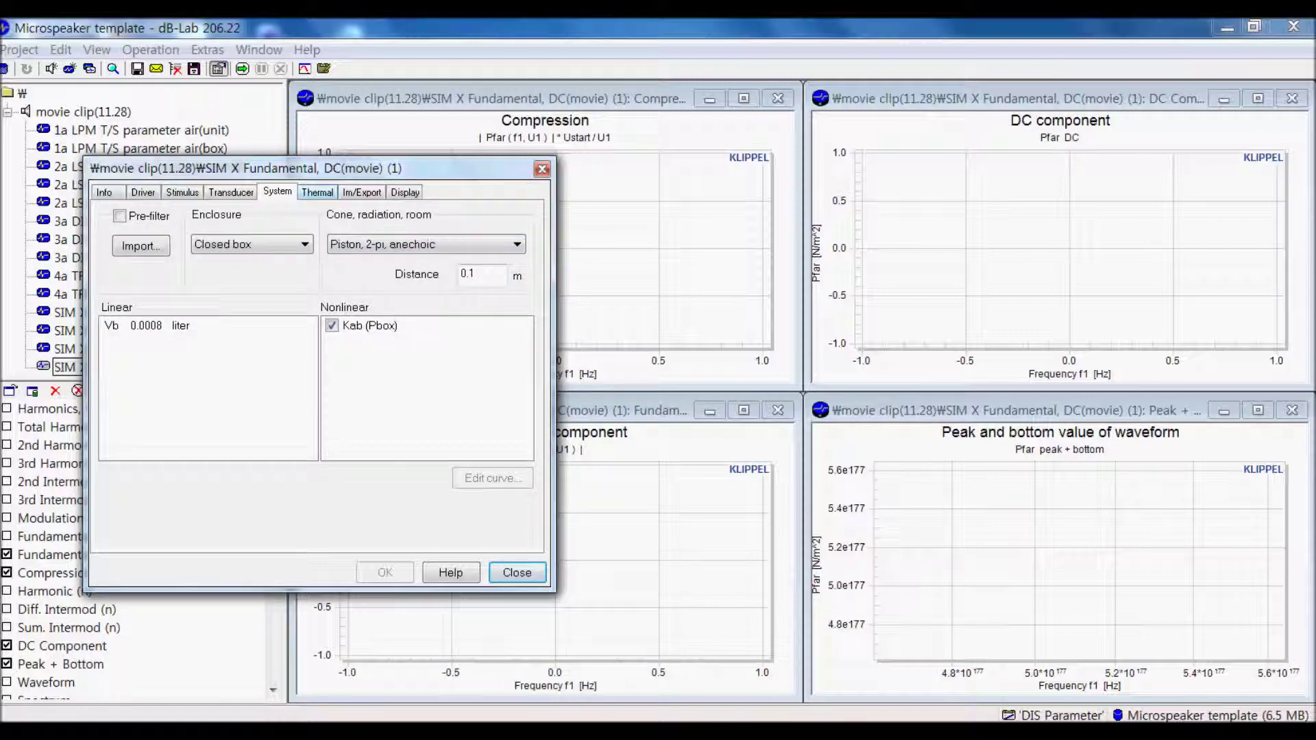
click(317, 192)
click(361, 192)
click(405, 192)
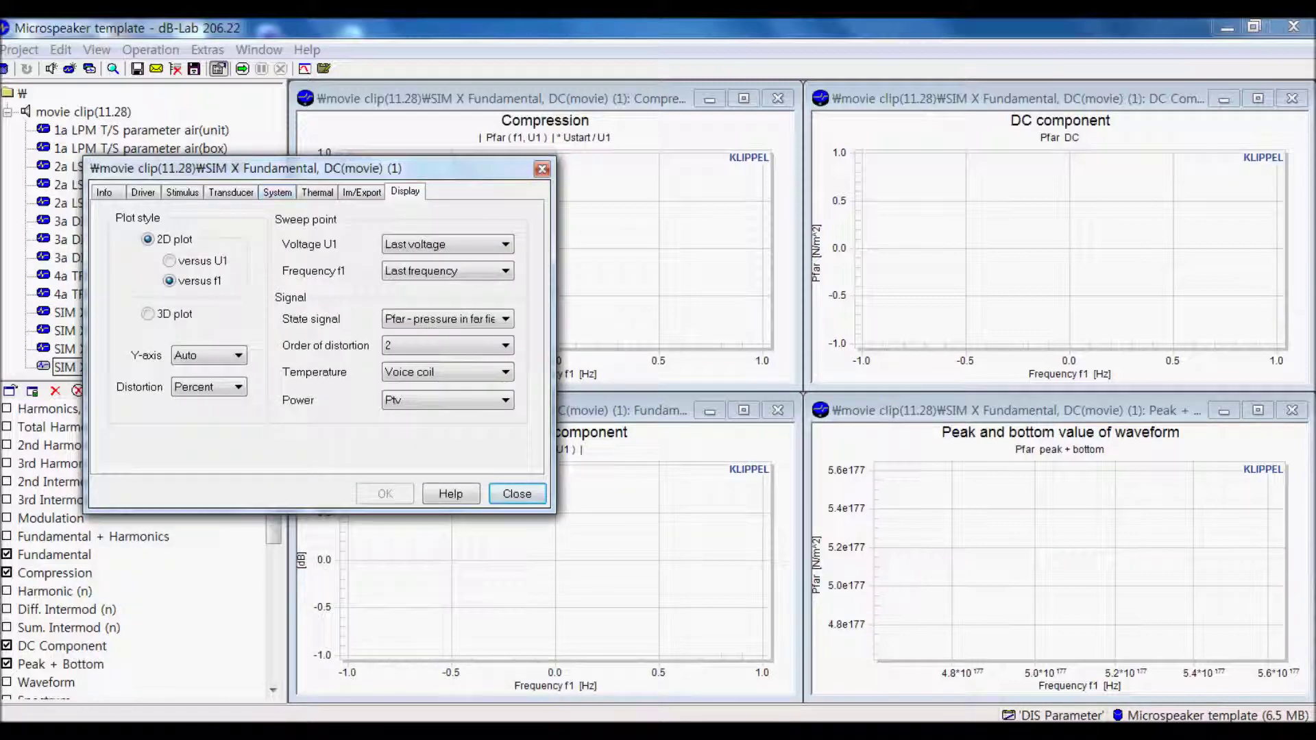
Step: Examine the transducer parameters and plot display settings of SIM X Fundamental, DC(movie) (1)
drag(277, 167, 438, 191)
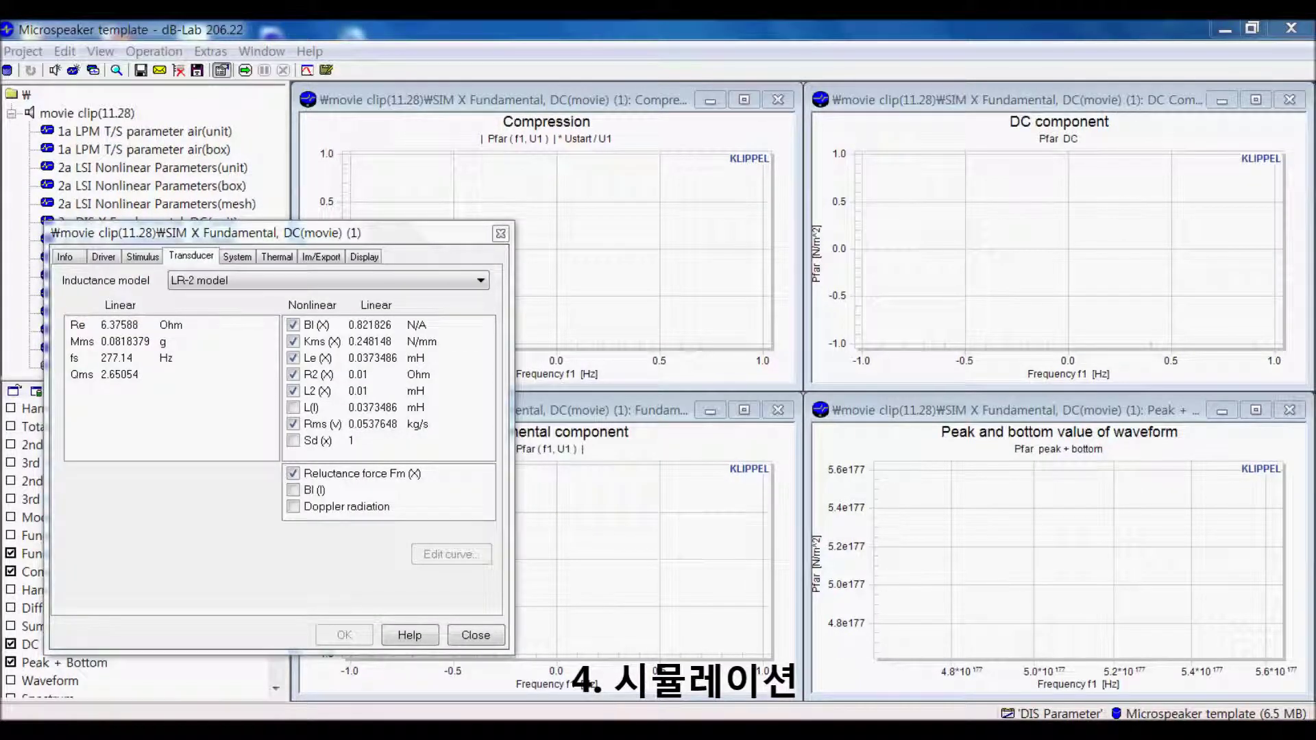
click(327, 280)
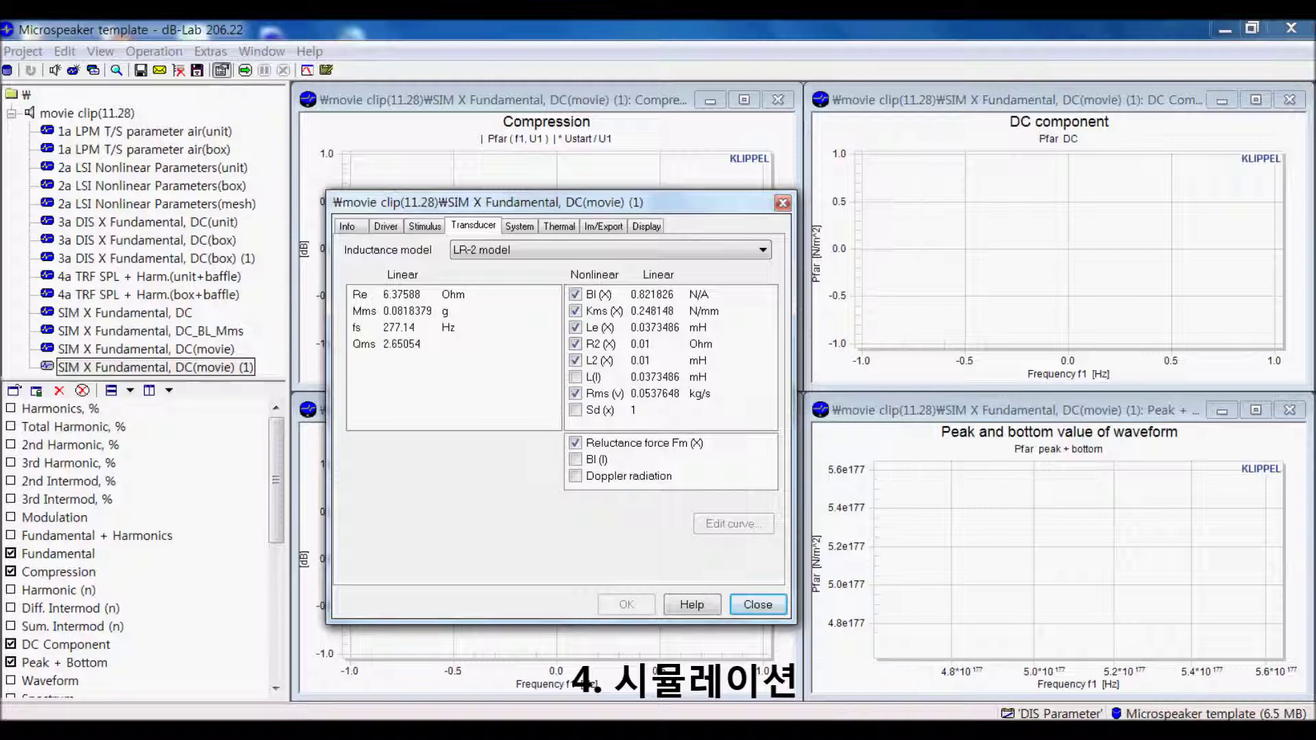
drag(479, 202, 231, 215)
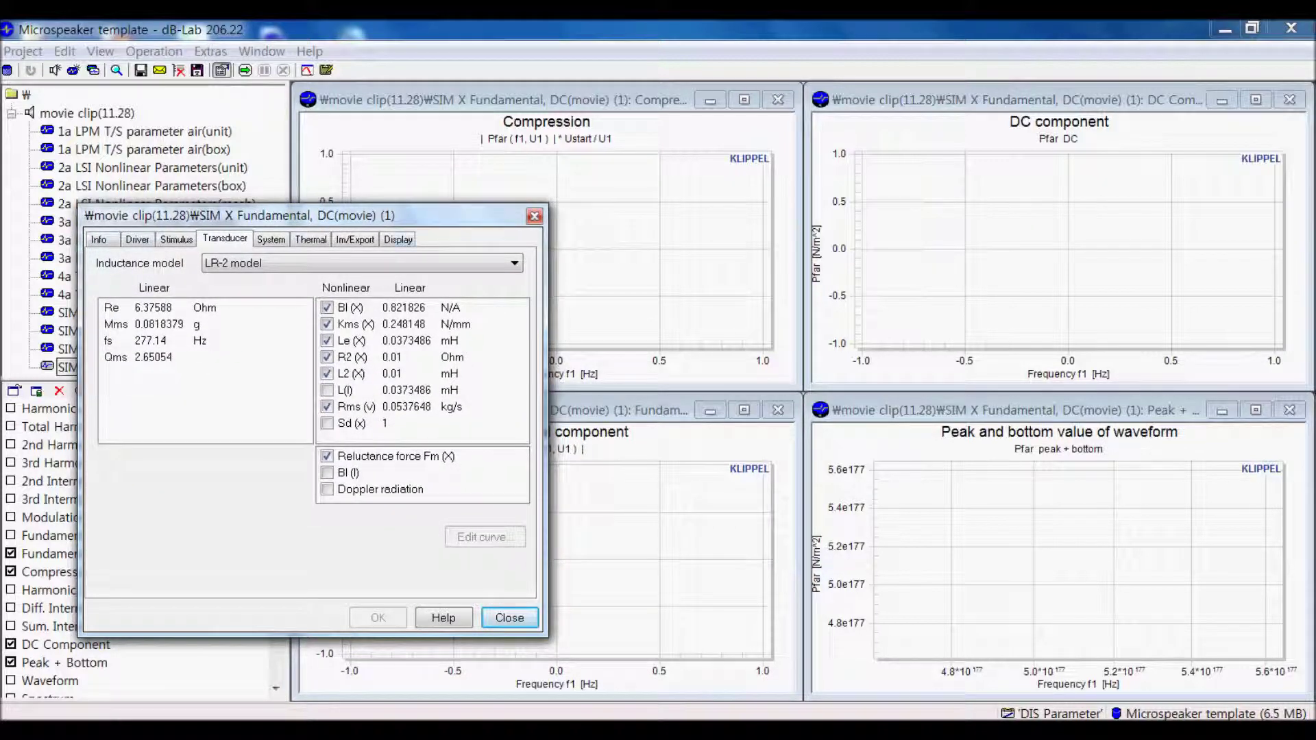
click(397, 239)
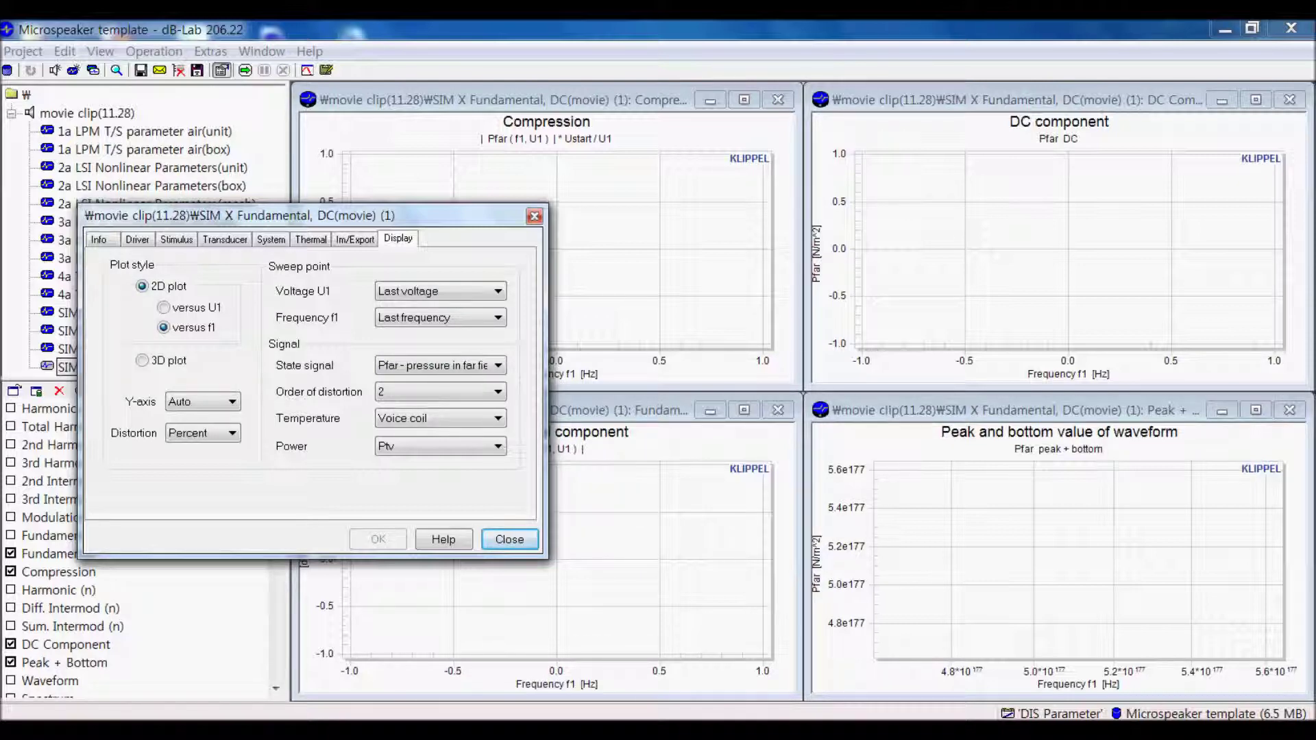
drag(308, 215, 336, 295)
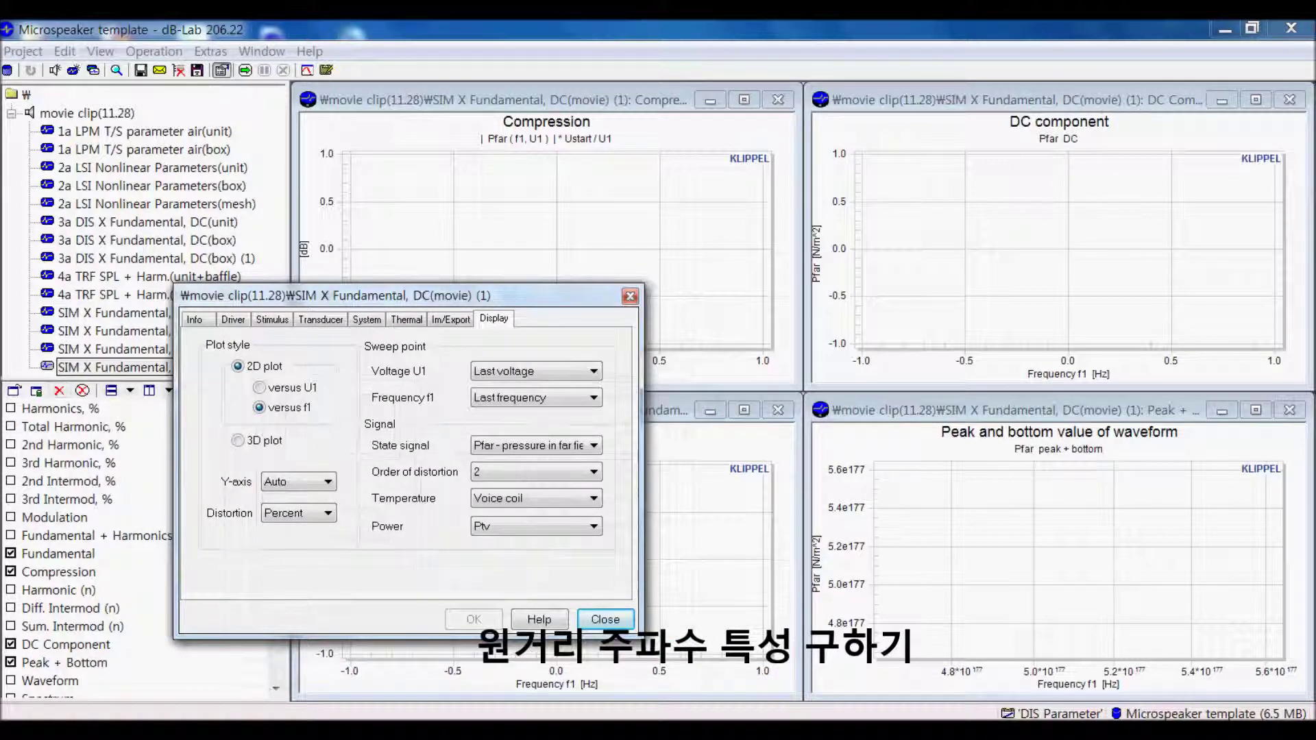
Step: Hide the Compression, DC Component and Peak + Bottom charts and maximise the simulation's Fundamental chart
click(10, 571)
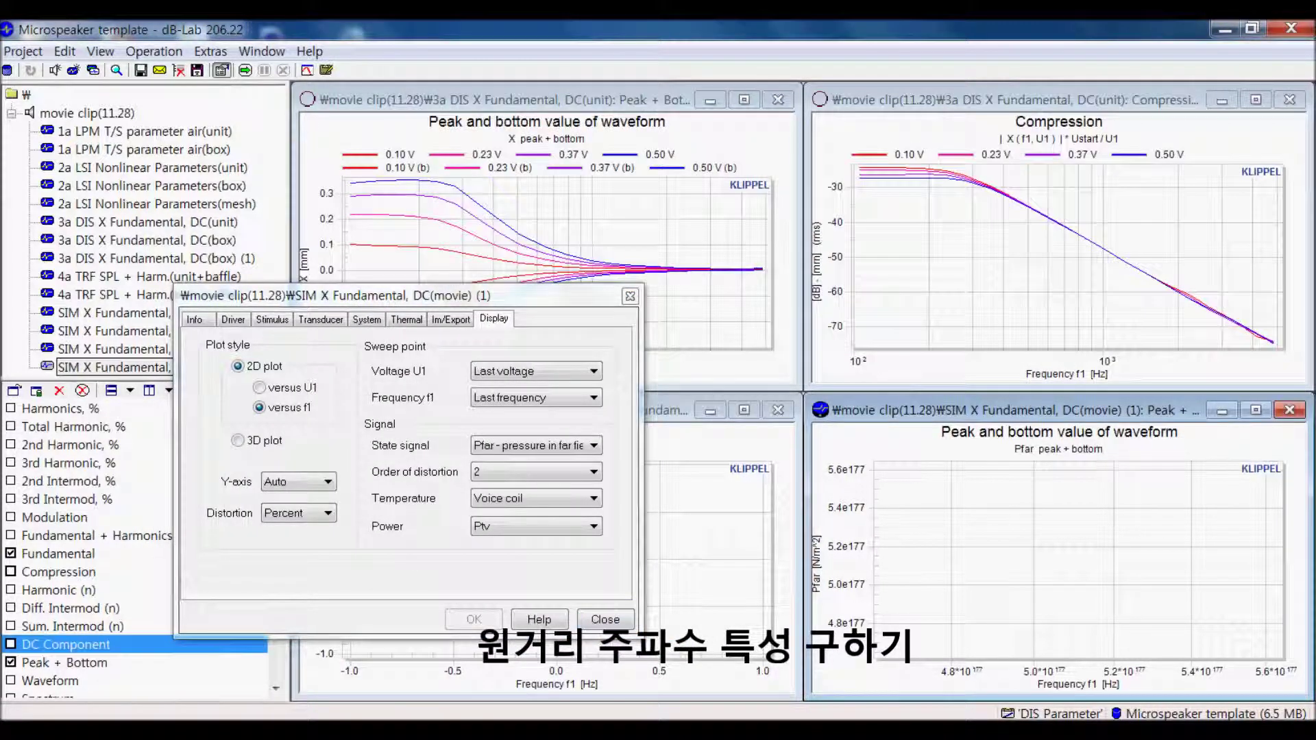
click(10, 663)
click(82, 390)
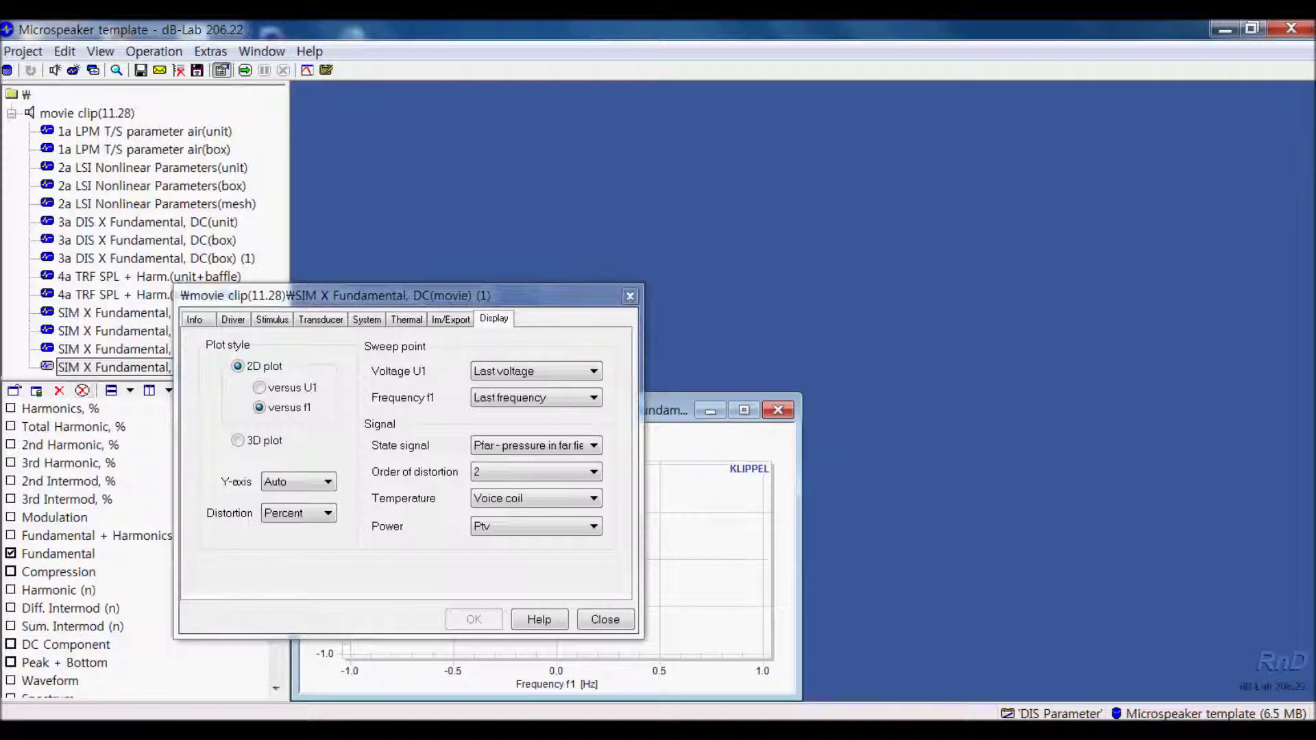
click(57, 554)
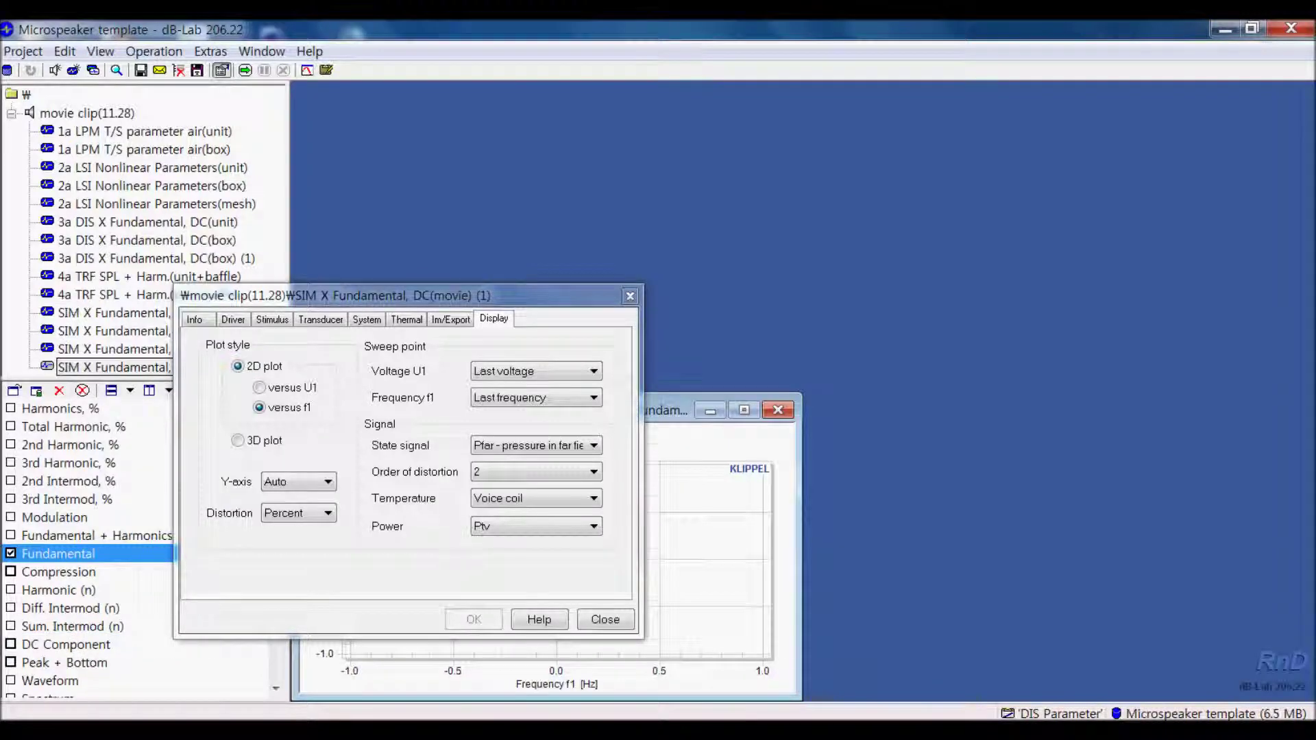
click(745, 410)
drag(549, 296, 618, 293)
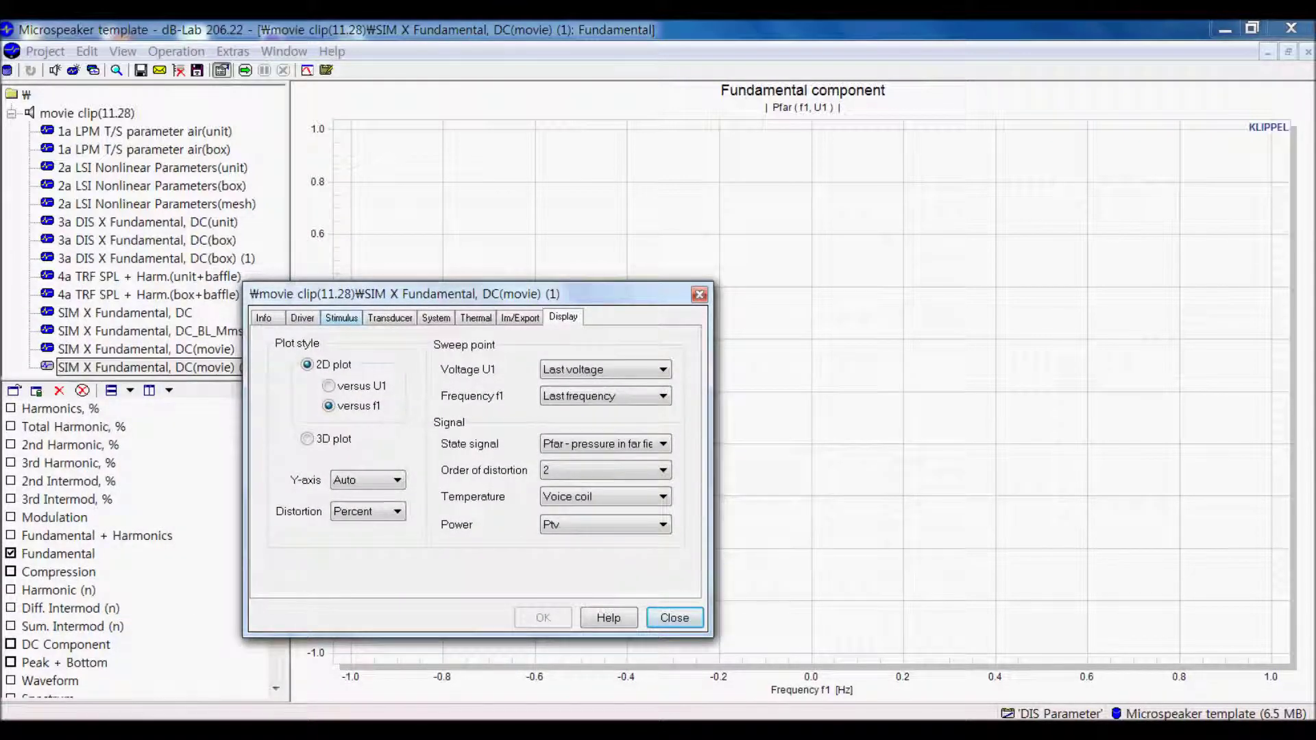
drag(478, 293, 550, 281)
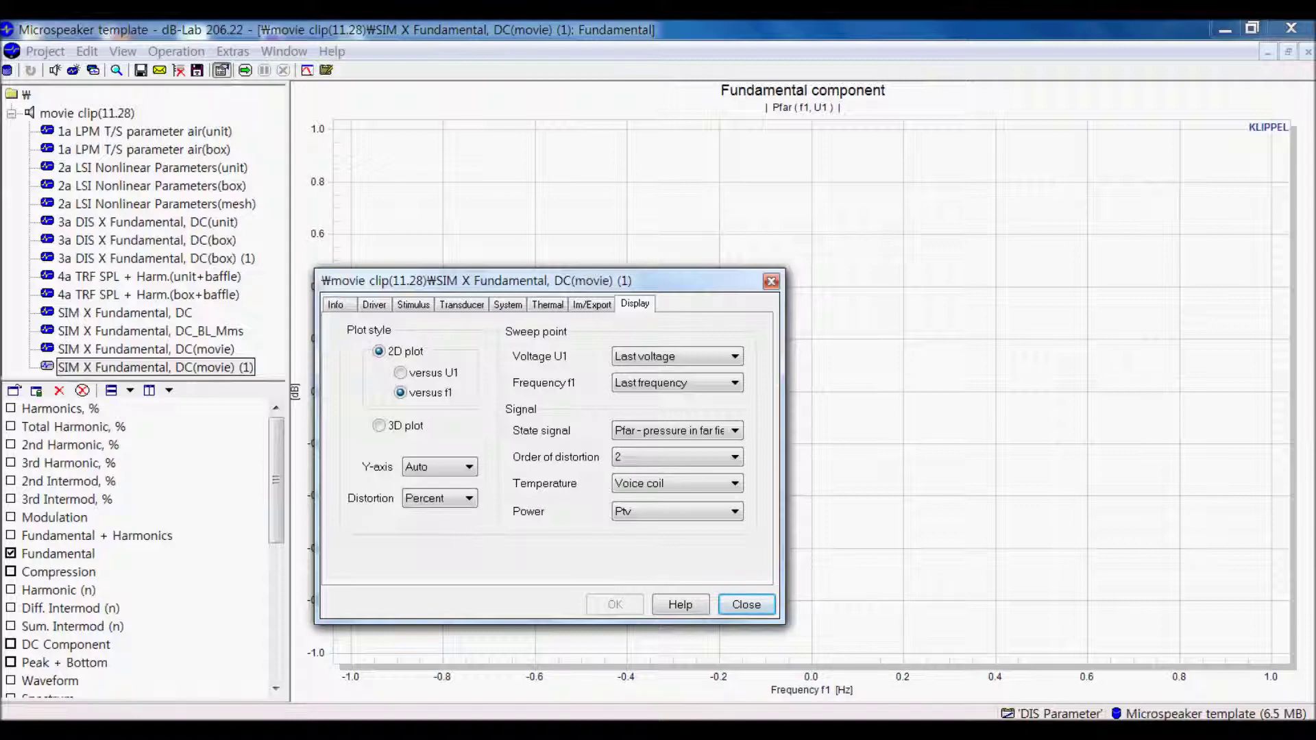
Step: Check the stimulus voltage of 4a TRF SPL + Harm.(box+baffle), replacing its Harmonic Distortion chart with a maximised Fundamental + Harmonics chart
click(148, 294)
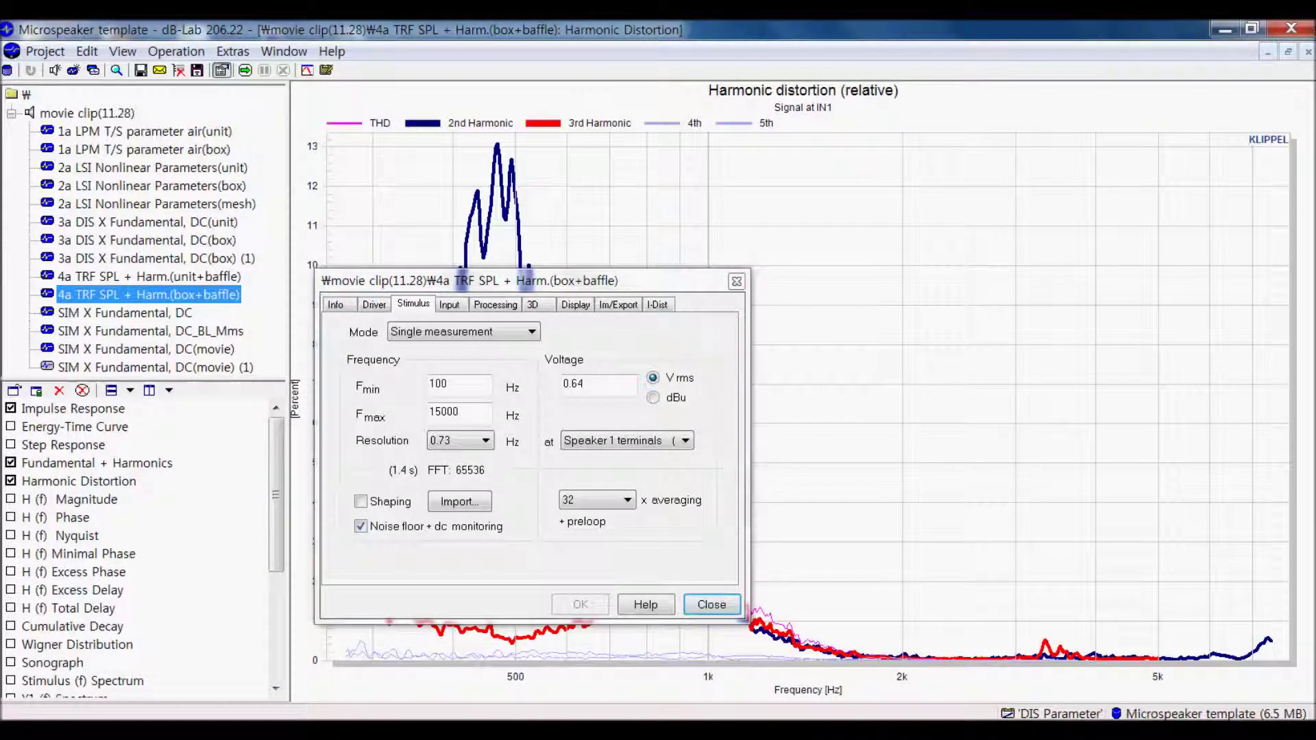
click(1268, 52)
drag(644, 281, 425, 173)
click(744, 410)
double_click(353, 276)
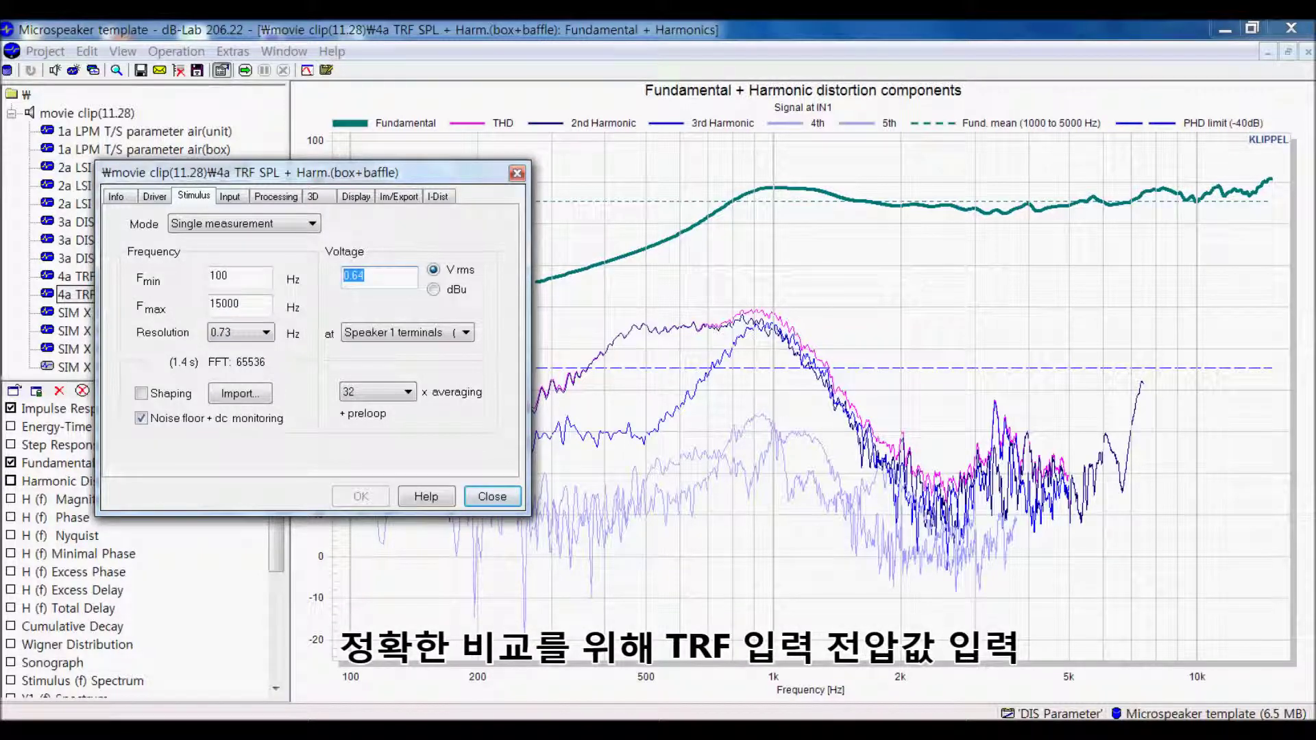
Step: Set the end voltage of the U1 sweep in SIM X Fundamental, DC(movie) (1) to 0.64 Vrms
drag(275, 172, 596, 168)
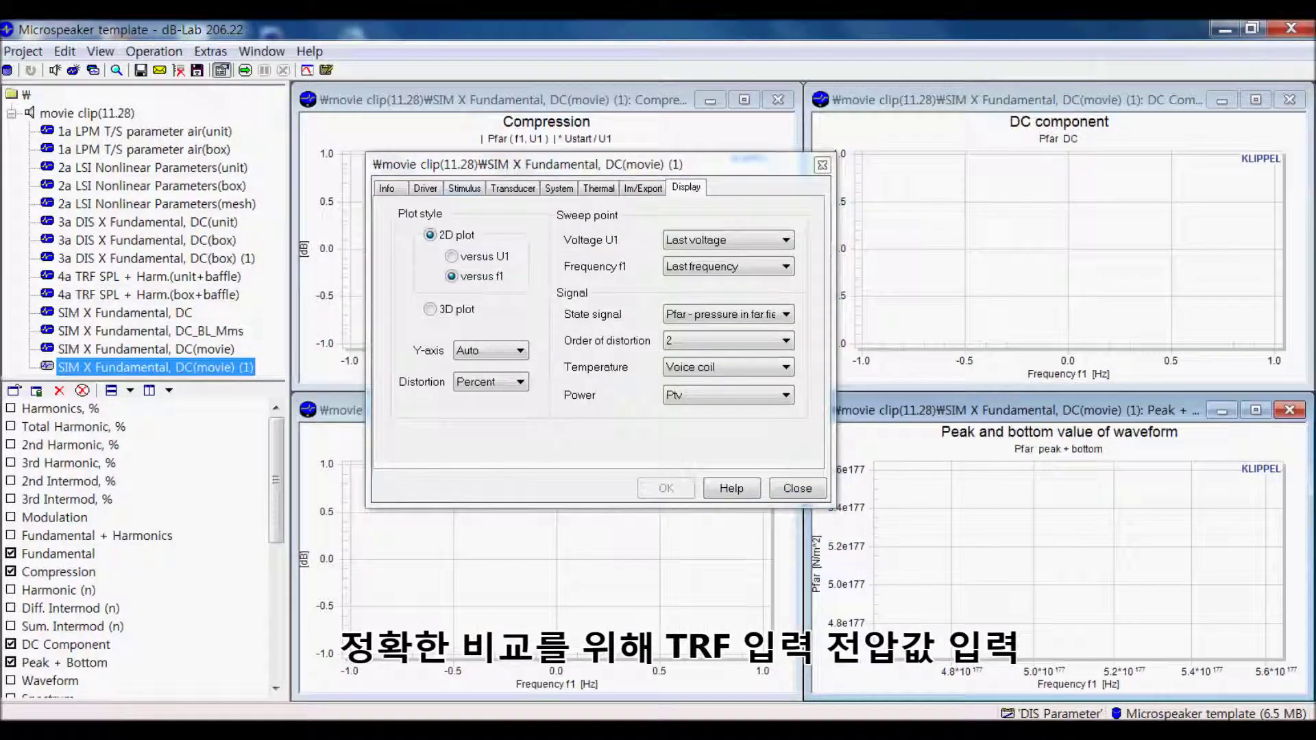
click(465, 188)
click(460, 301)
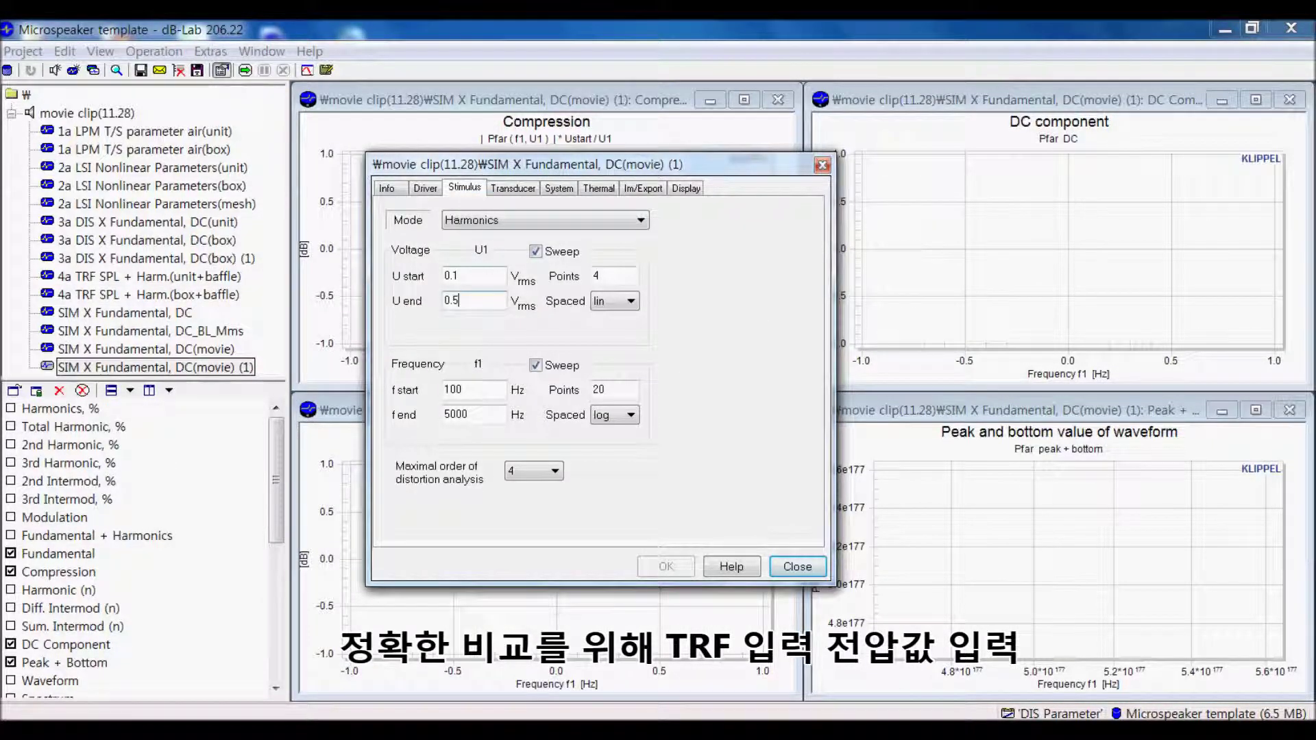
key(BackSpace)
key(BackSpace)
text(.64)
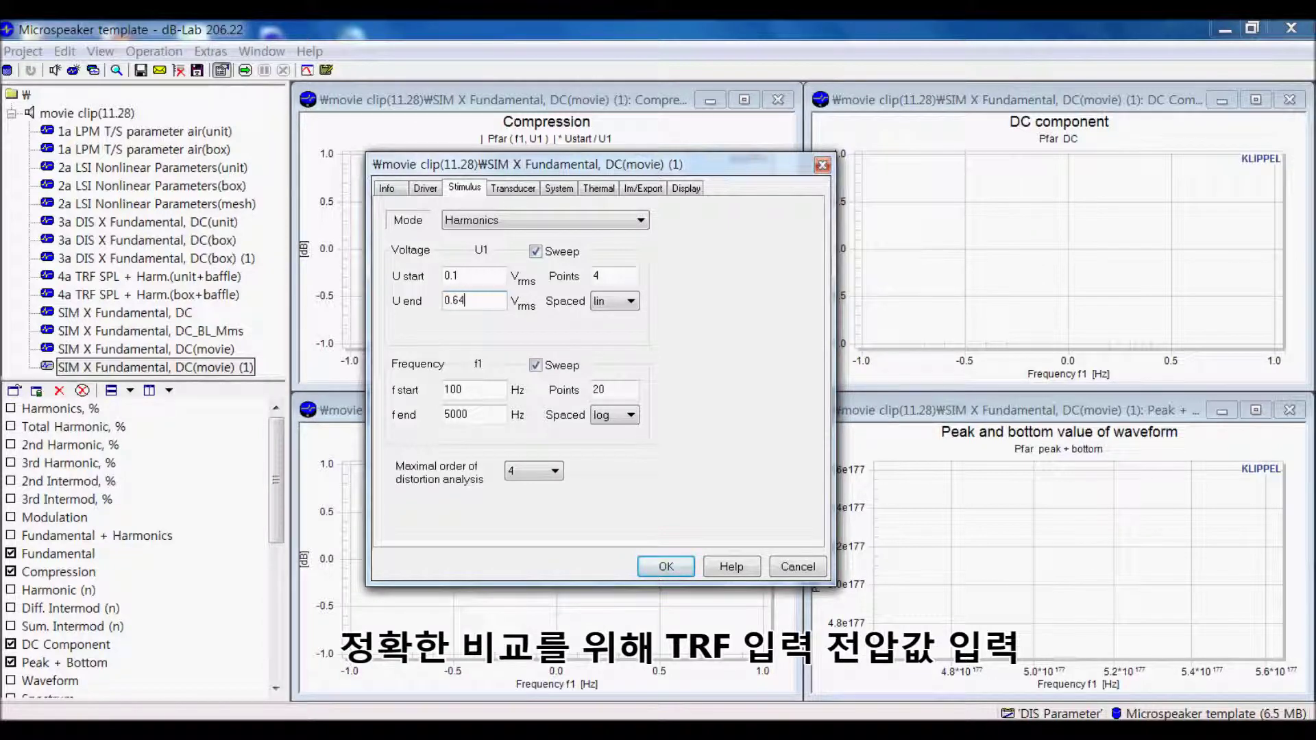
key(Return)
Step: Run the simulation and show only its Fundamental component chart, maximised
drag(596, 165, 352, 160)
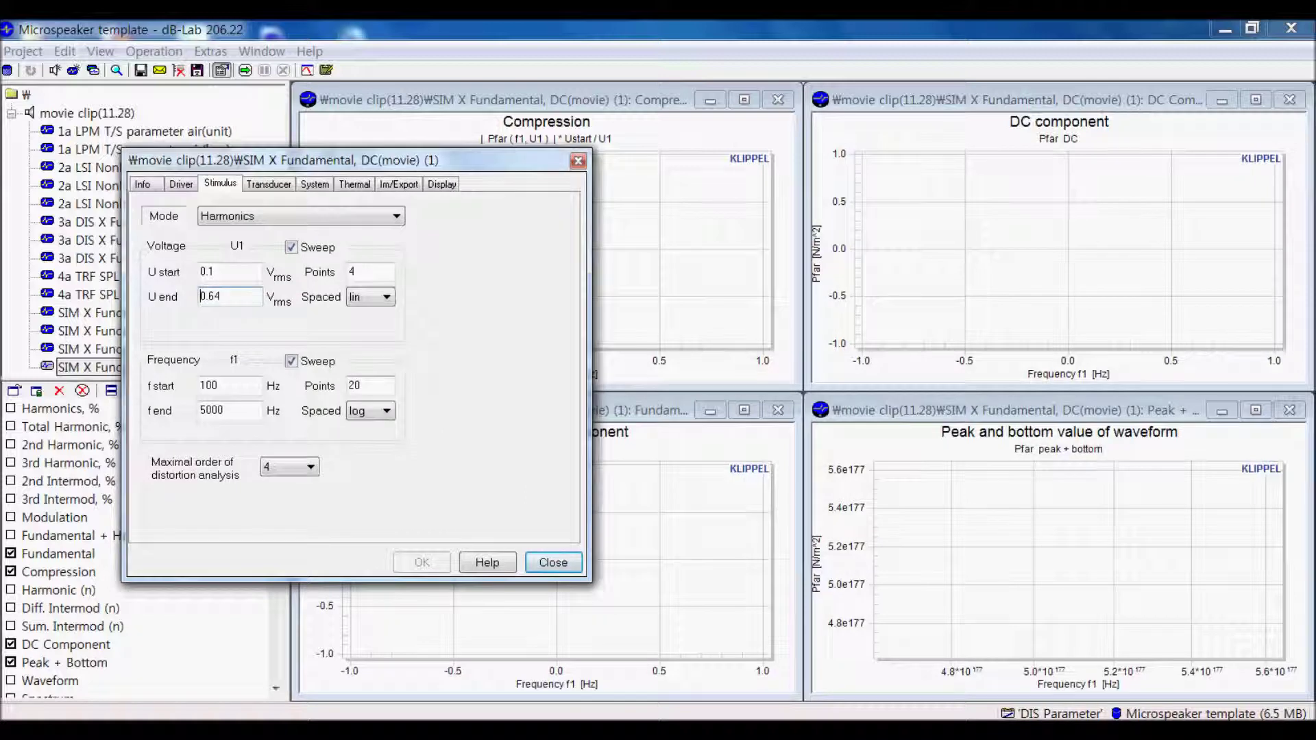
drag(352, 160, 346, 206)
click(245, 70)
click(245, 70)
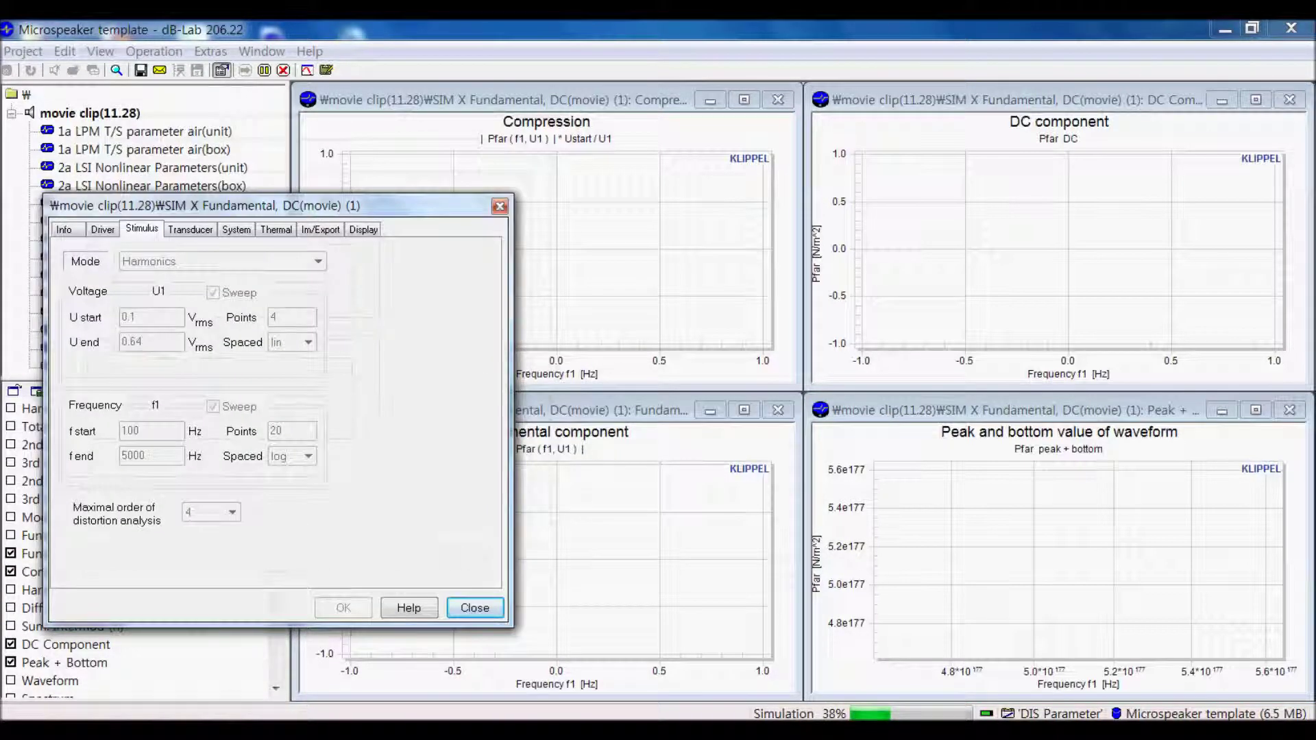
click(1288, 99)
drag(217, 206, 427, 174)
click(1289, 100)
click(10, 663)
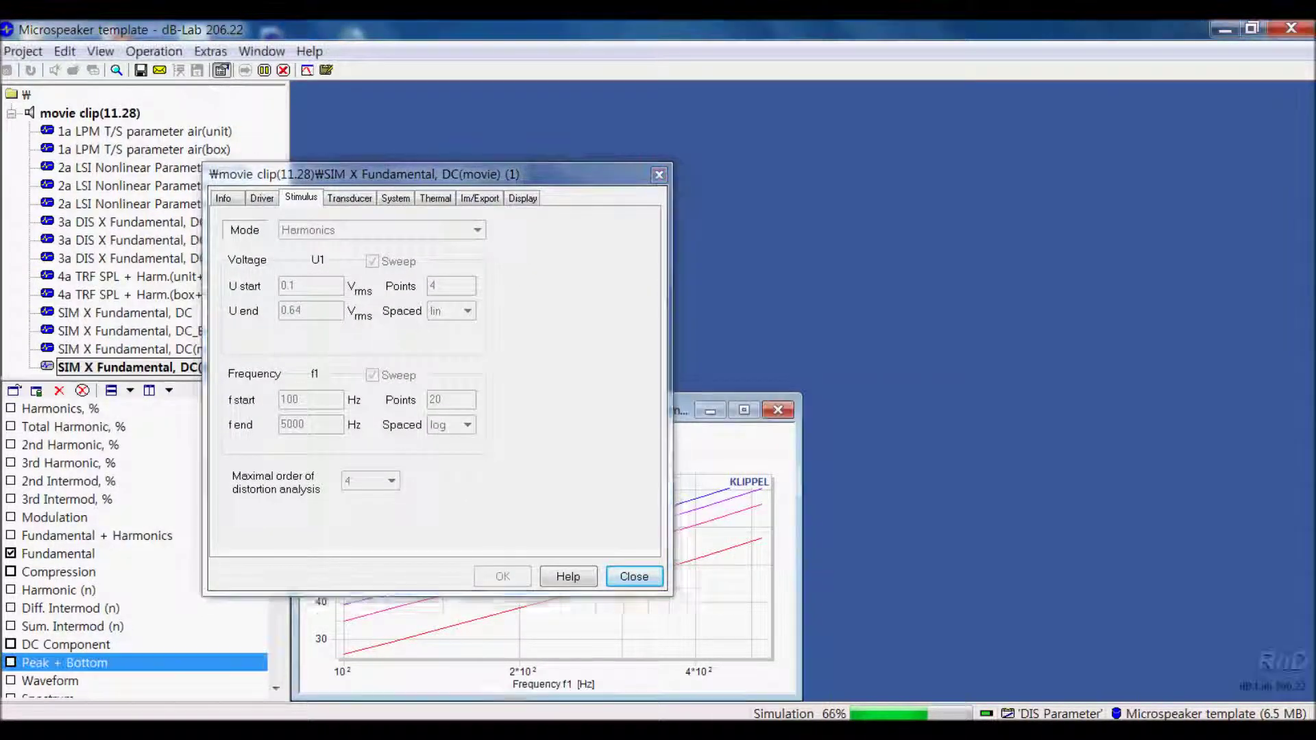
click(744, 410)
drag(562, 175, 162, 97)
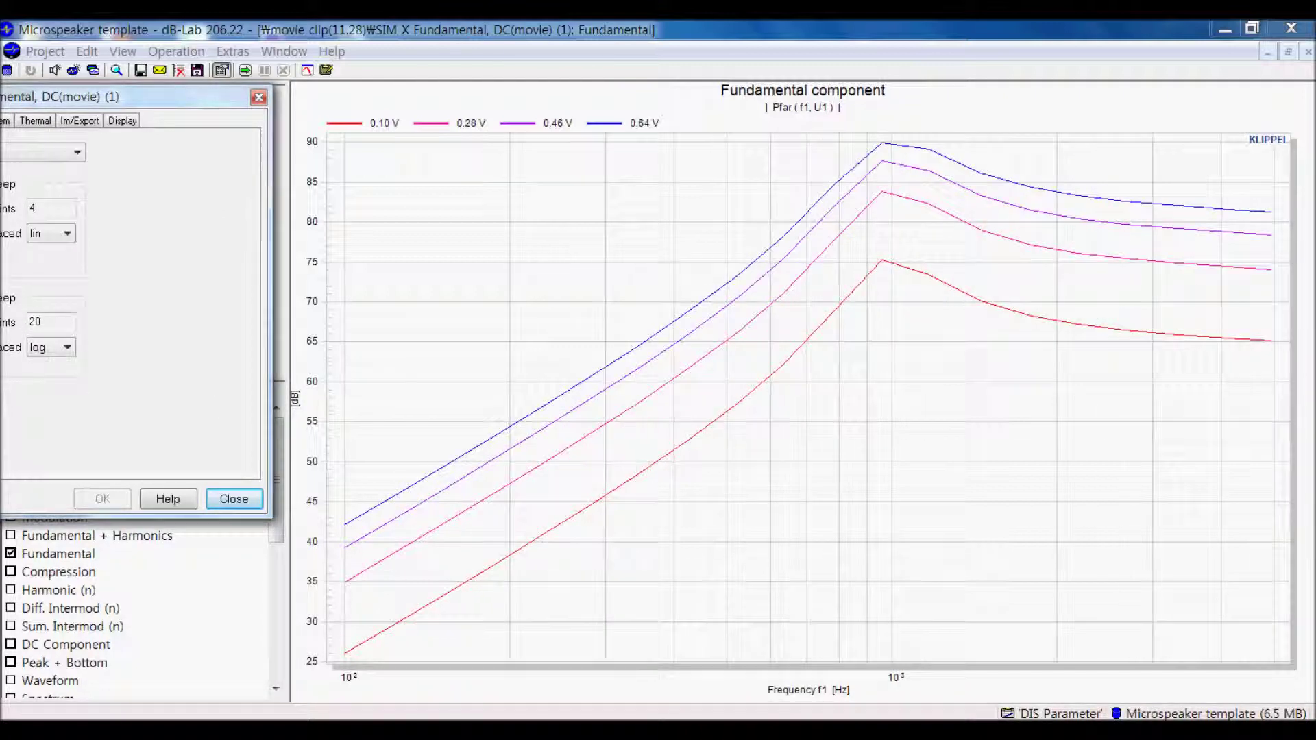
Step: Set the simulation's f1 frequency sweep to 50 points, accepting that the existing primary data is discarded
drag(137, 97, 191, 96)
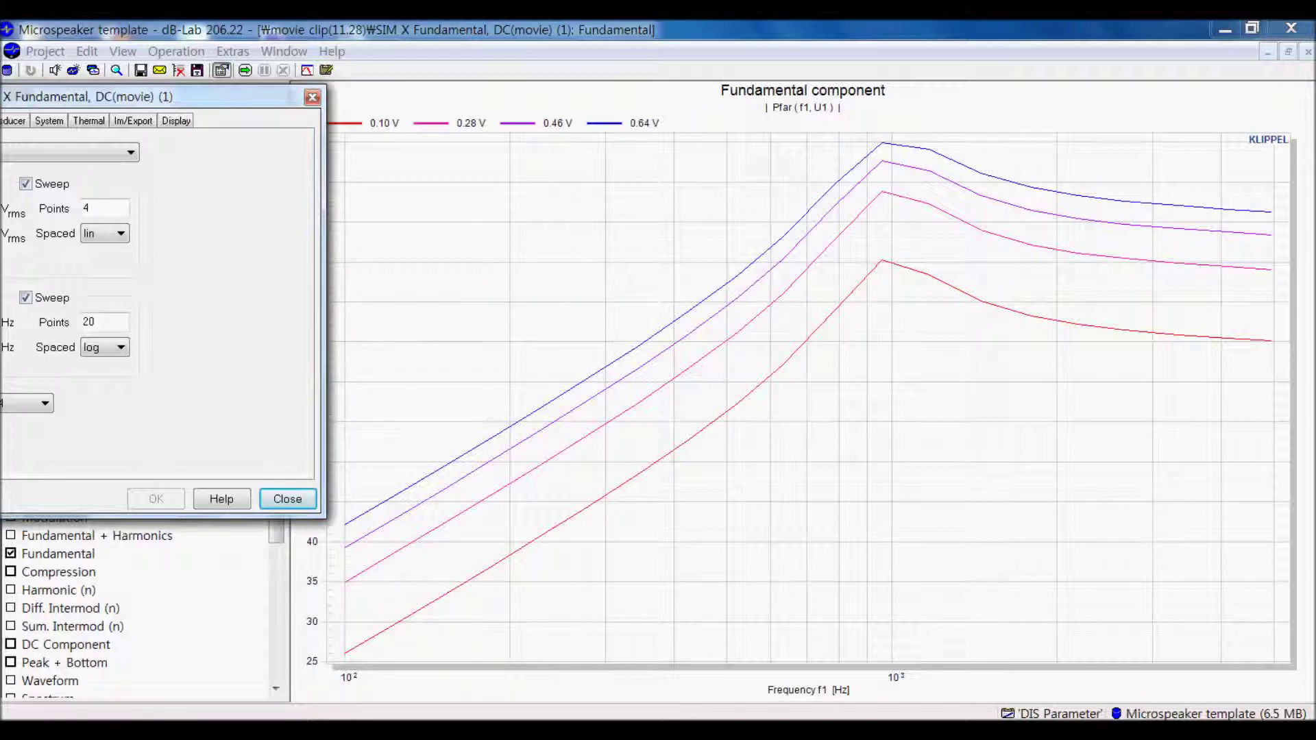
drag(191, 97, 393, 108)
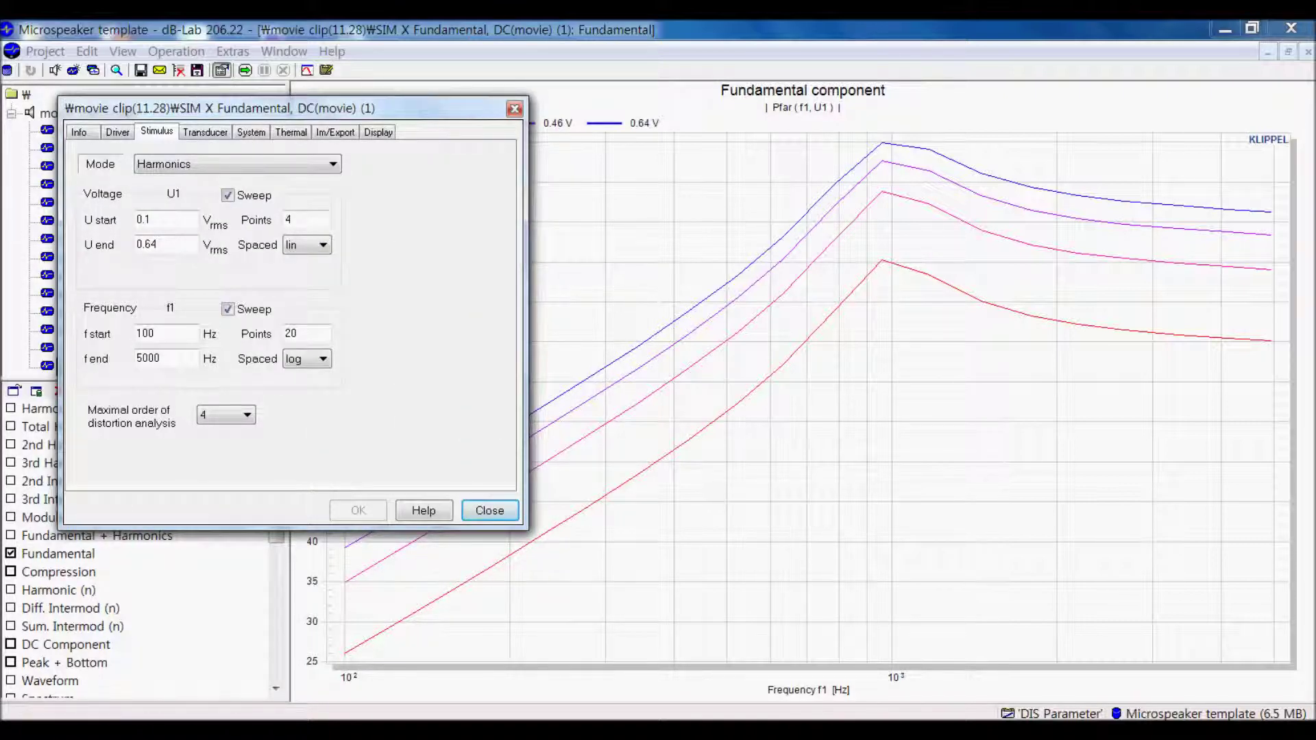
drag(393, 107, 344, 124)
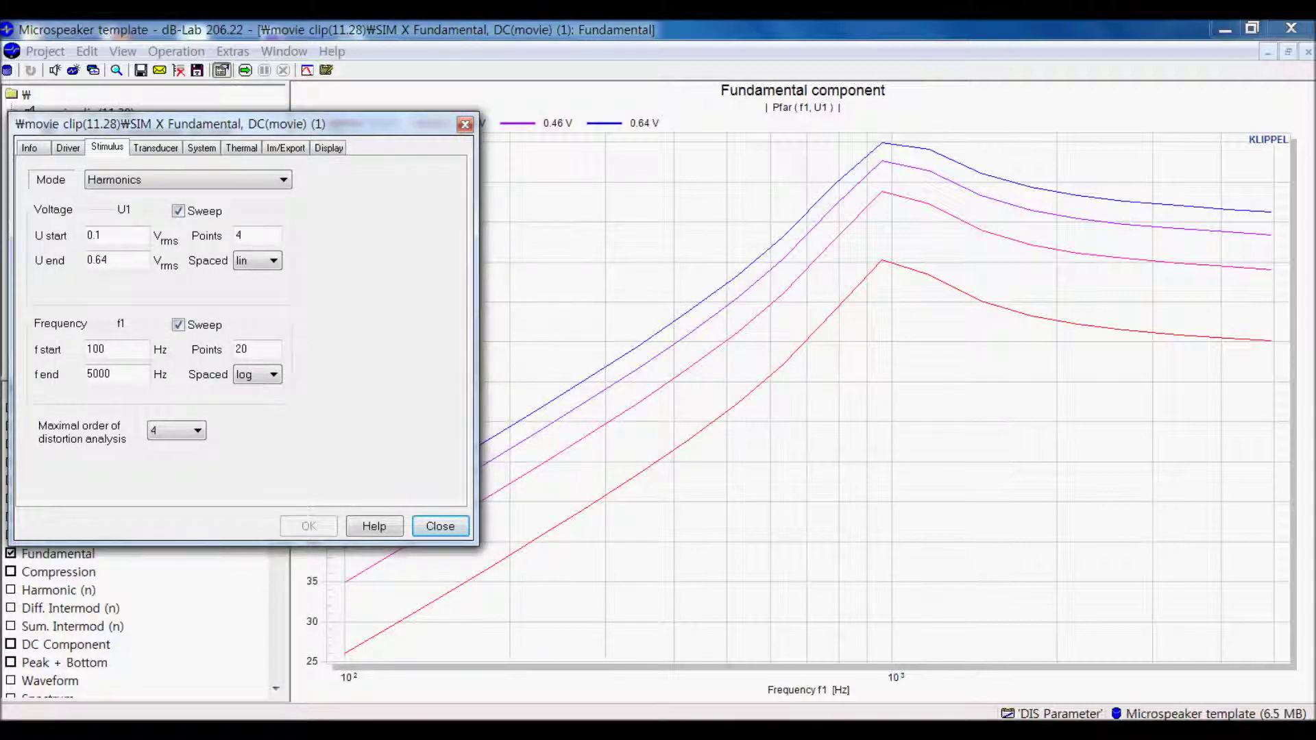
drag(344, 124, 413, 124)
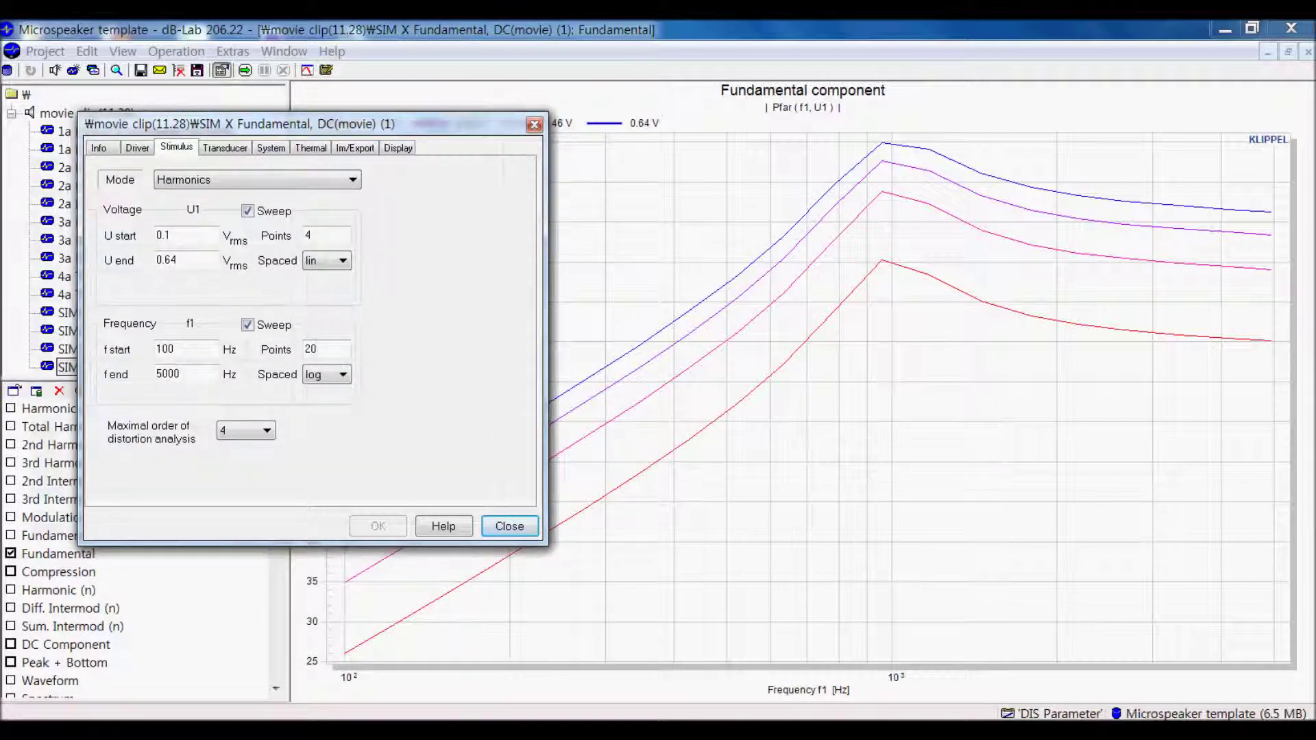
double_click(312, 349)
text(50)
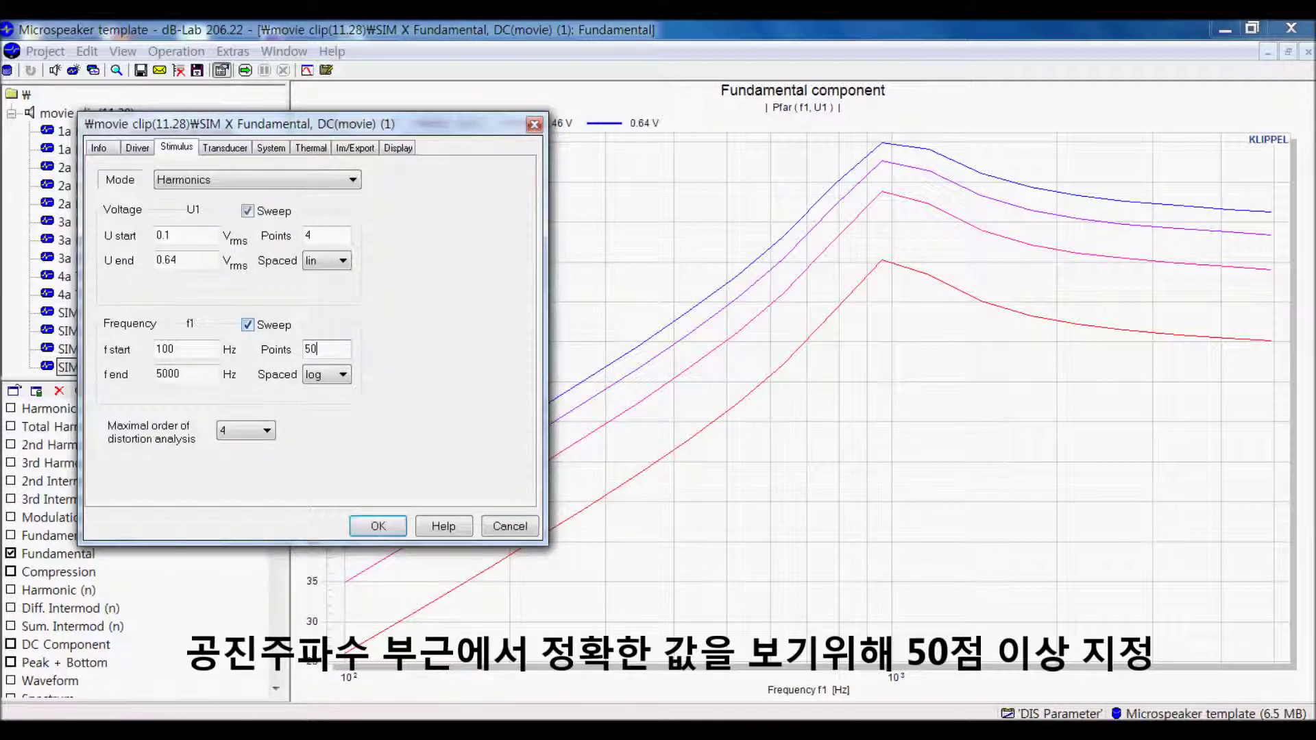
key(Return)
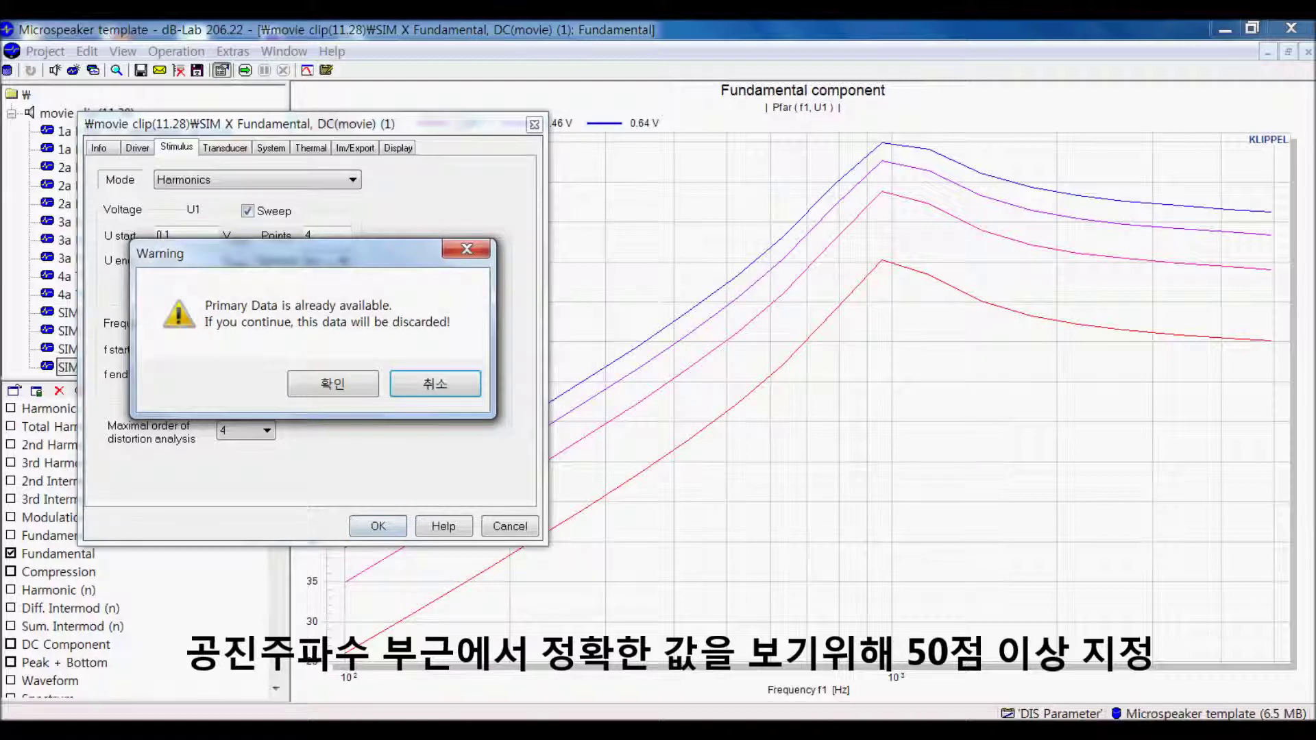
click(332, 384)
Step: Turn off the U1 voltage sweep in the simulation's stimulus settings and apply the change
drag(309, 124, 324, 180)
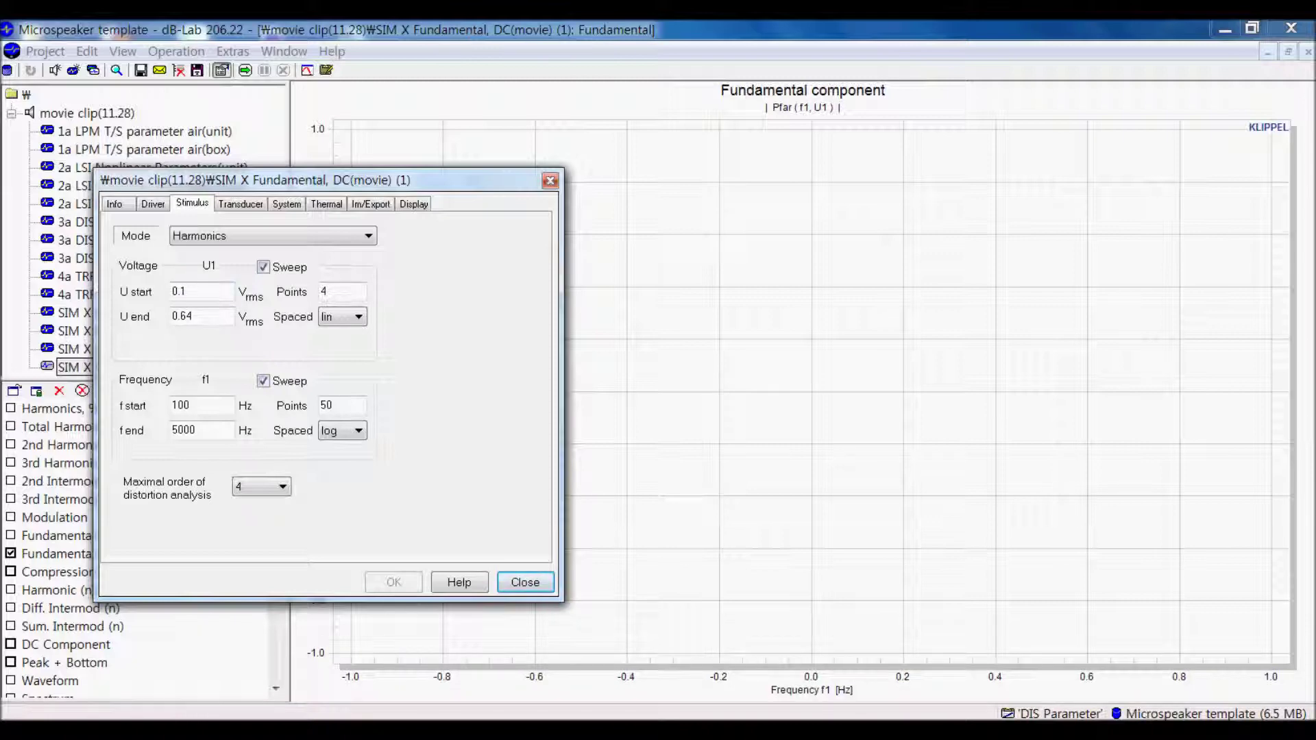
drag(329, 180, 522, 183)
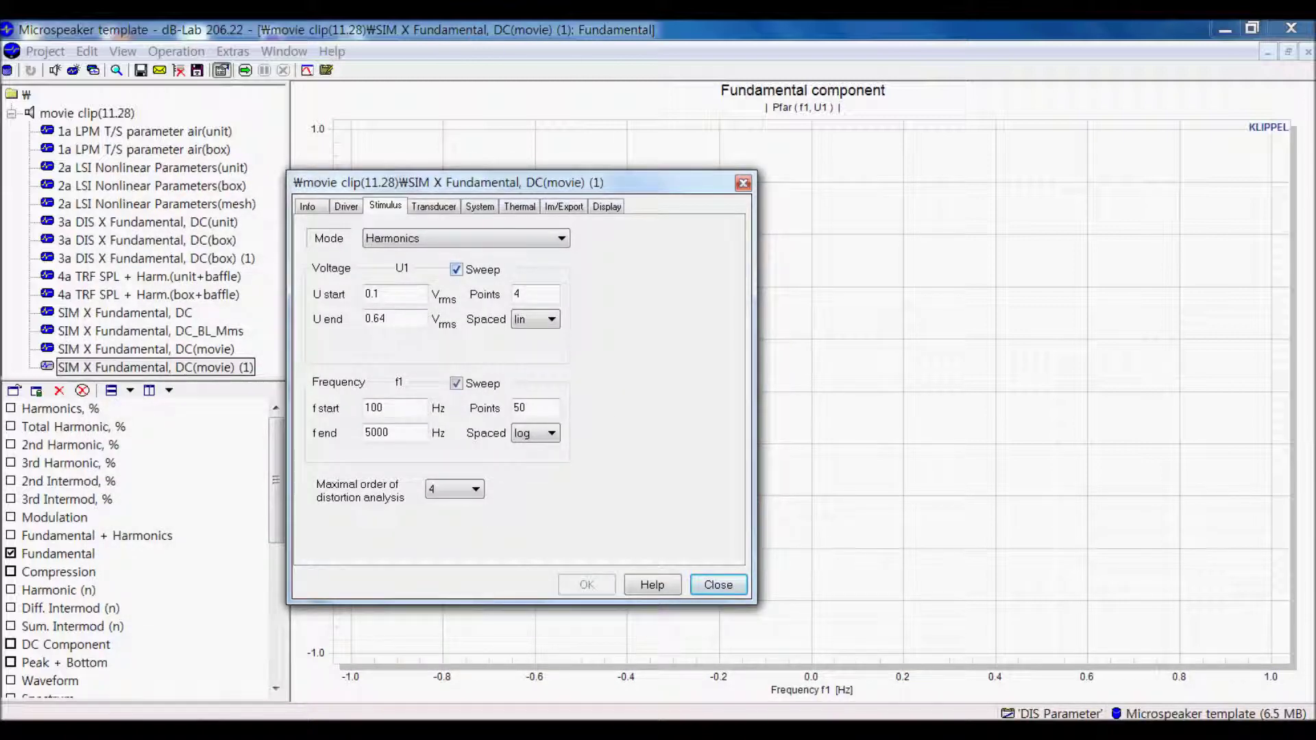
click(456, 270)
drag(521, 182, 245, 134)
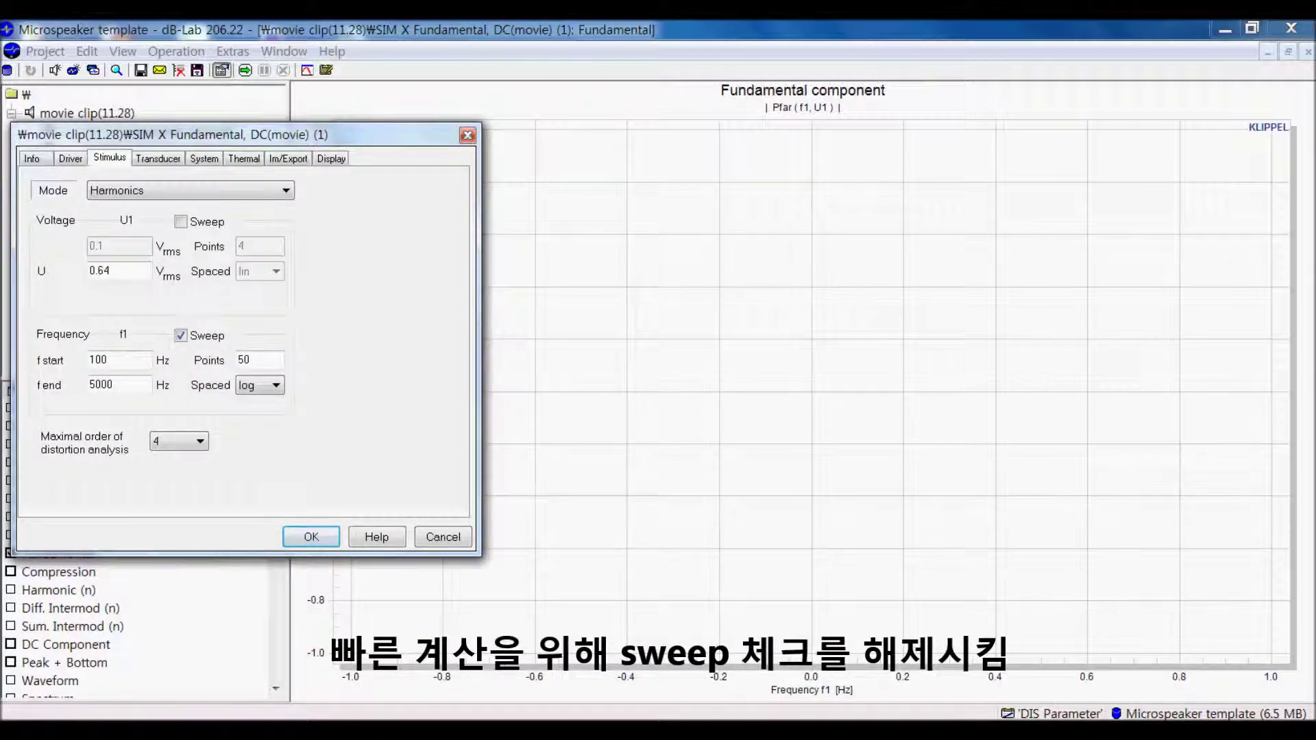
key(Return)
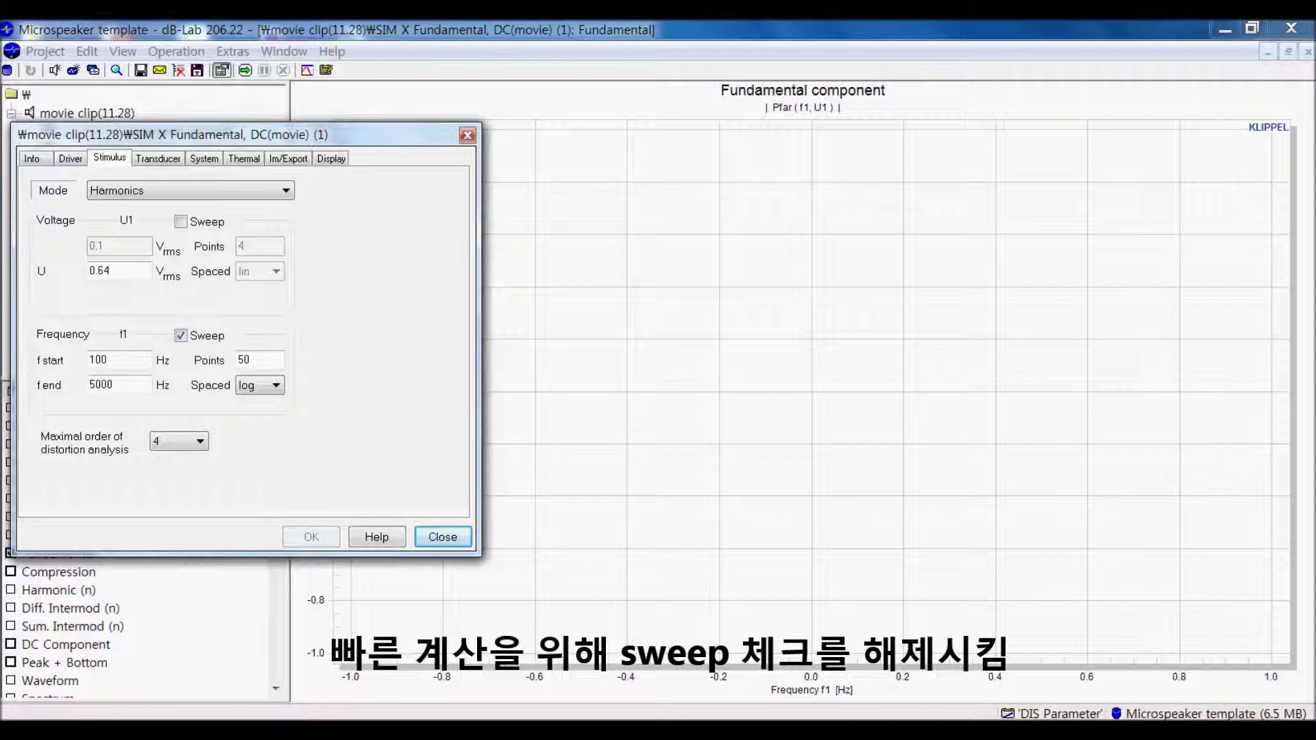
Step: Run the simulation at the single voltage and view the resulting Fundamental component curve
click(245, 71)
drag(371, 135, 153, 161)
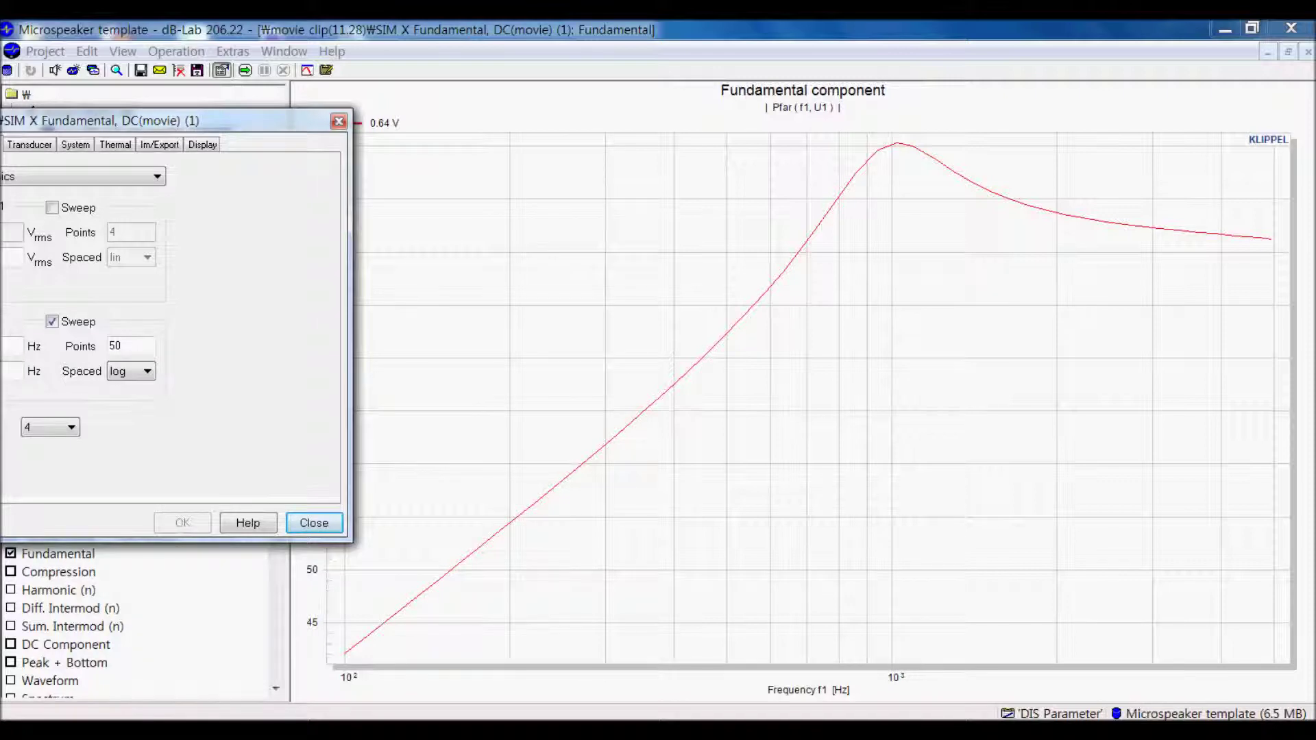
drag(172, 121, 411, 106)
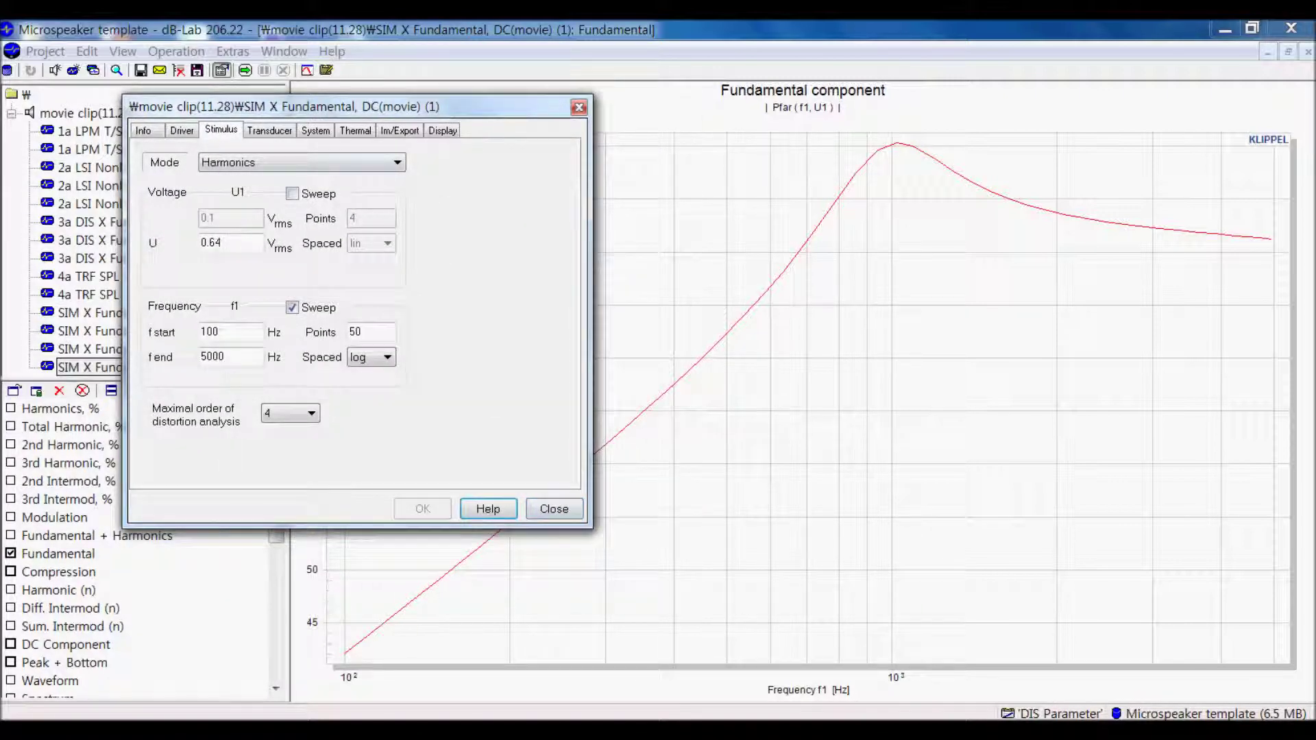
Step: Copy the Fundamental curve from the Fundamental + Harmonics chart of 4a TRF SPL + Harm.(box+baffle)
drag(357, 106, 683, 222)
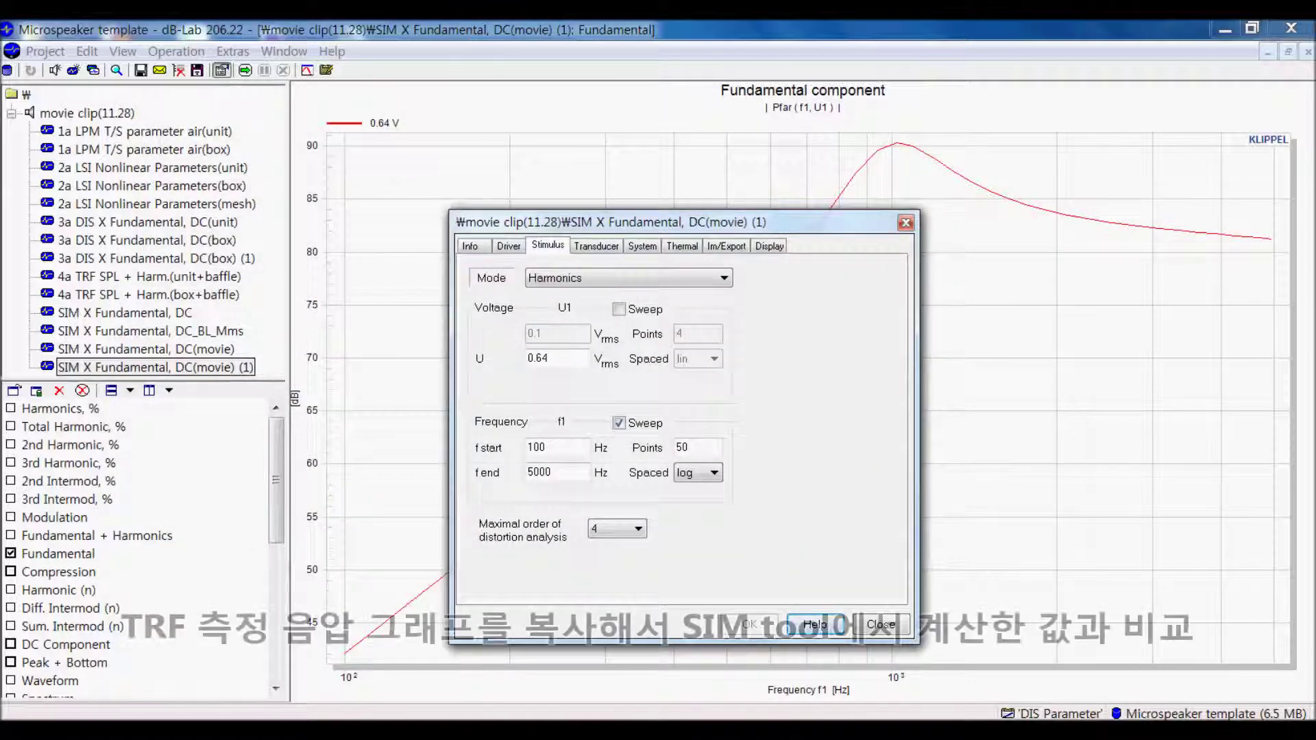
click(148, 295)
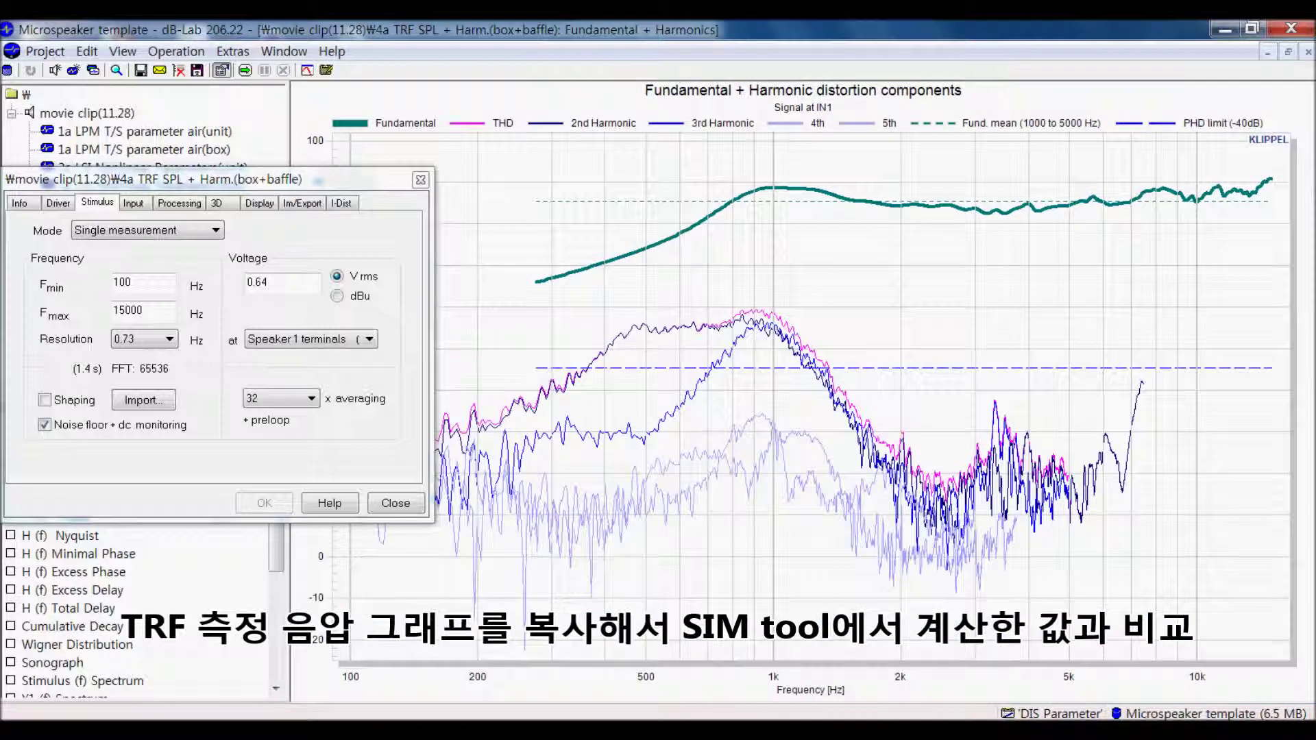
click(825, 194)
right_click(825, 190)
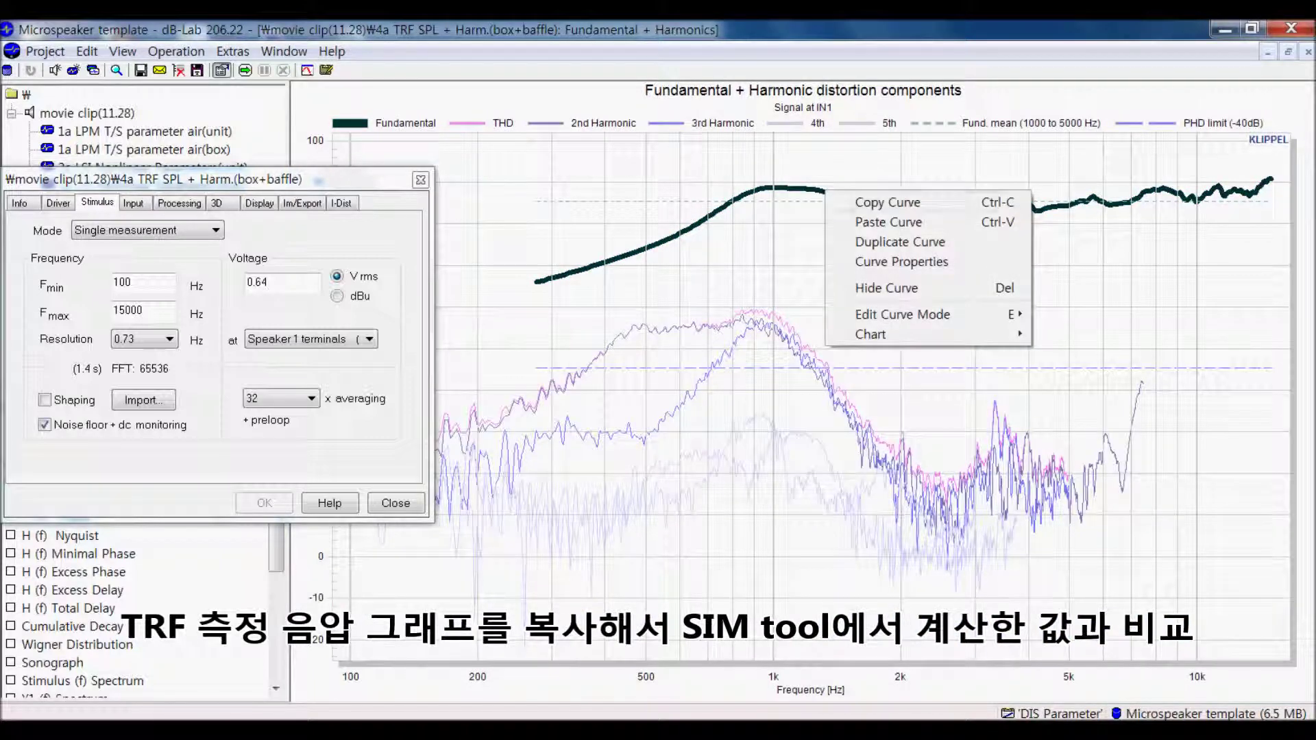
click(886, 203)
drag(217, 179, 550, 175)
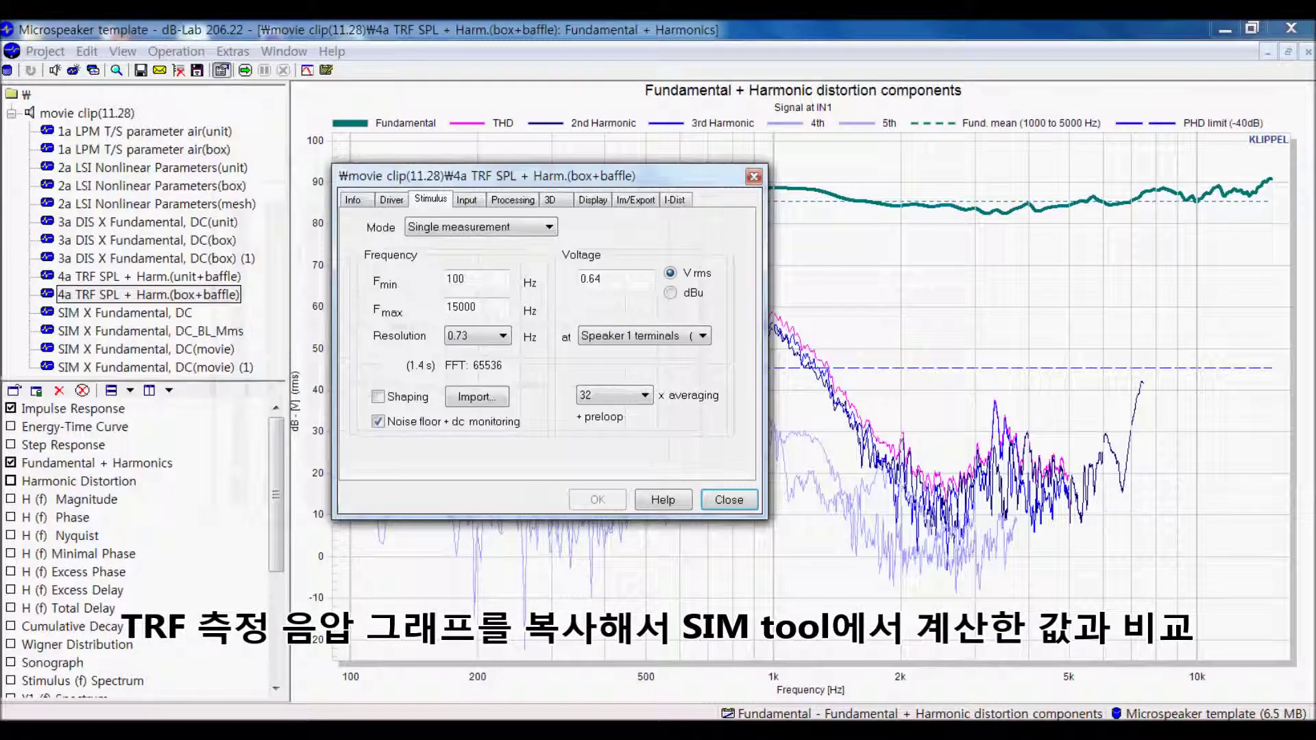
Step: Open SIM X Fundamental, DC(movie) (1), close every chart except its Fundamental component chart, and maximize that one
click(155, 367)
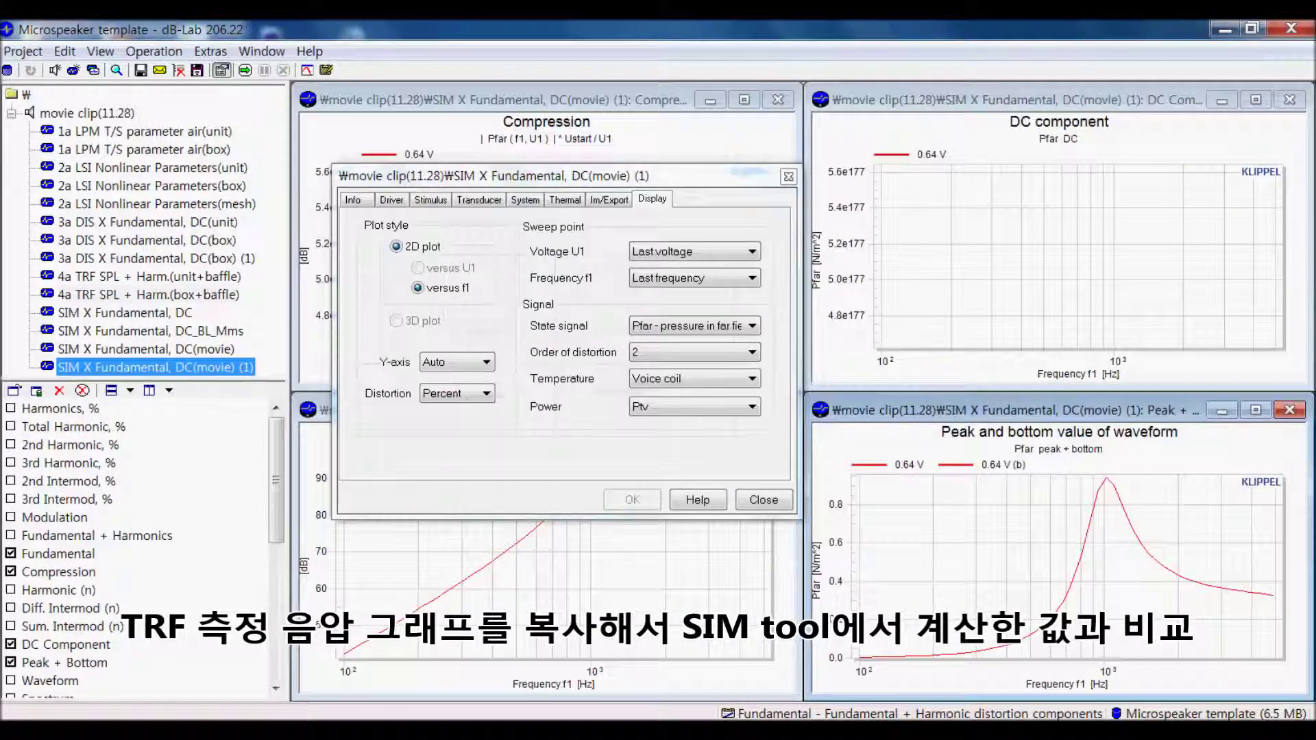
drag(550, 176, 191, 177)
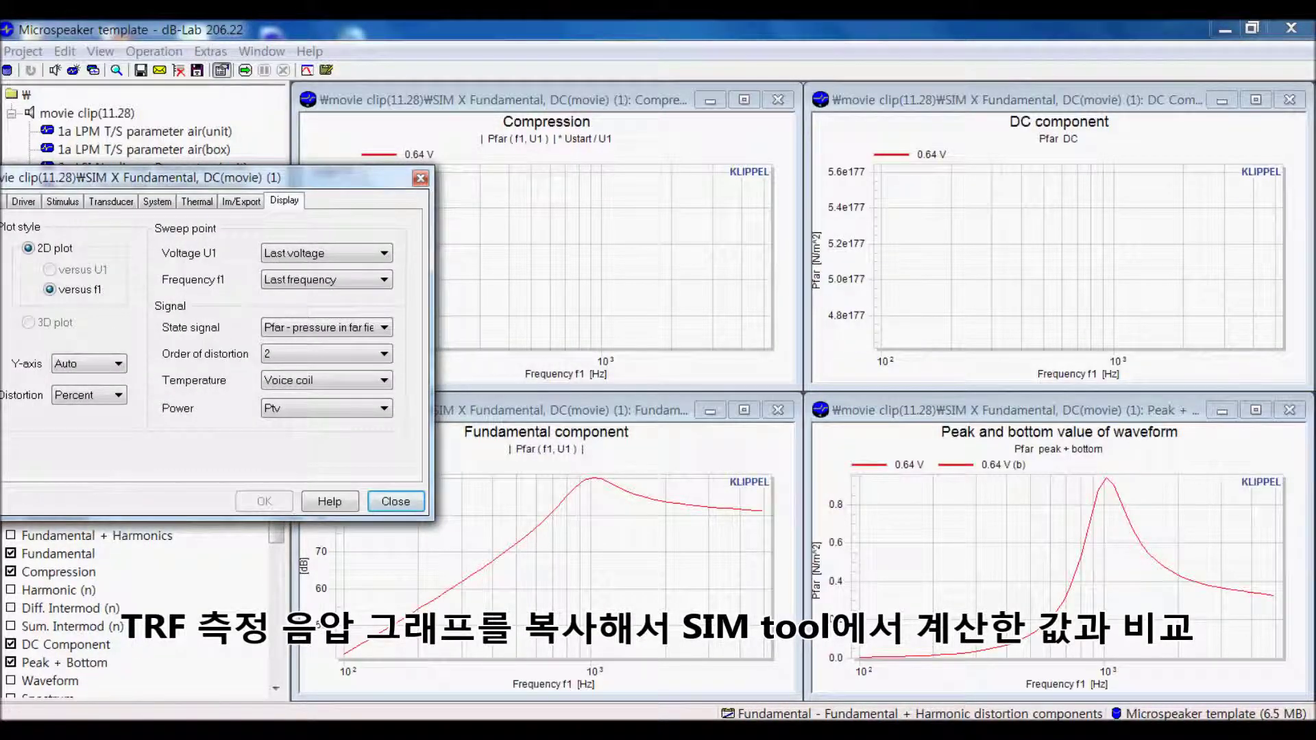
drag(190, 178, 359, 83)
click(10, 572)
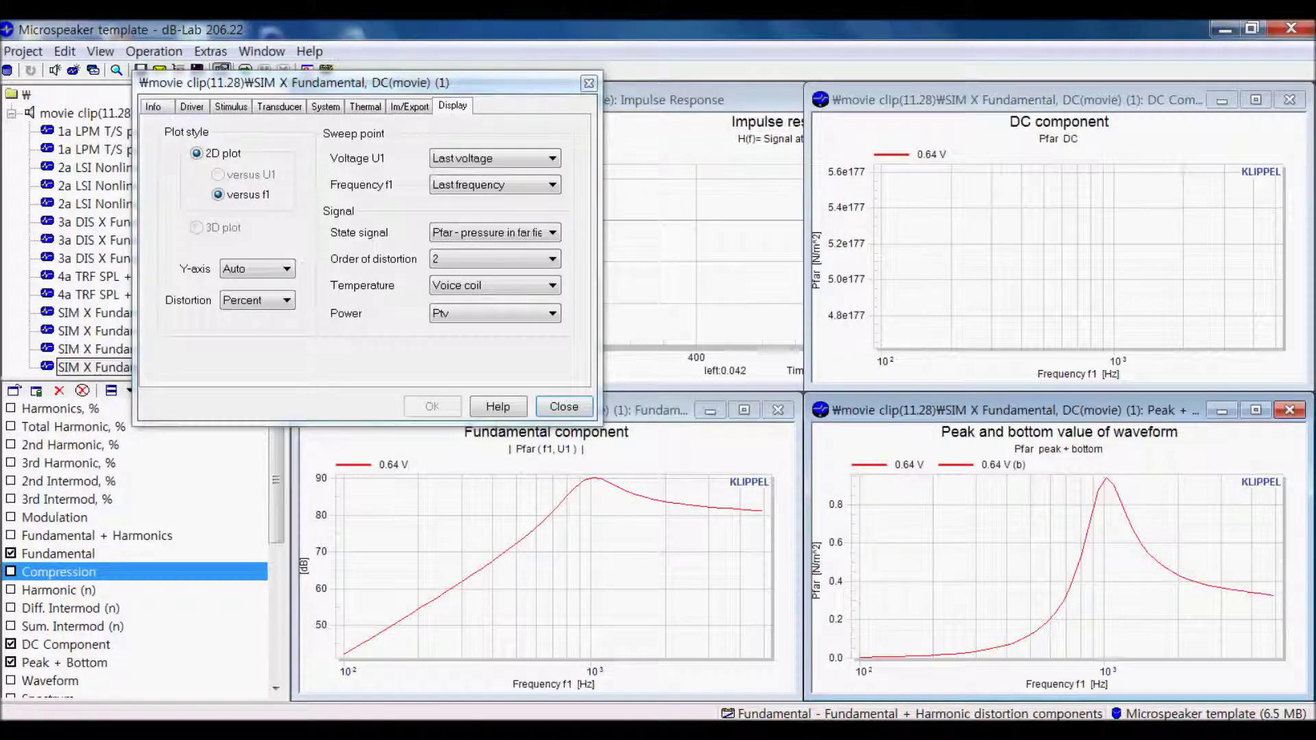
click(10, 645)
click(10, 662)
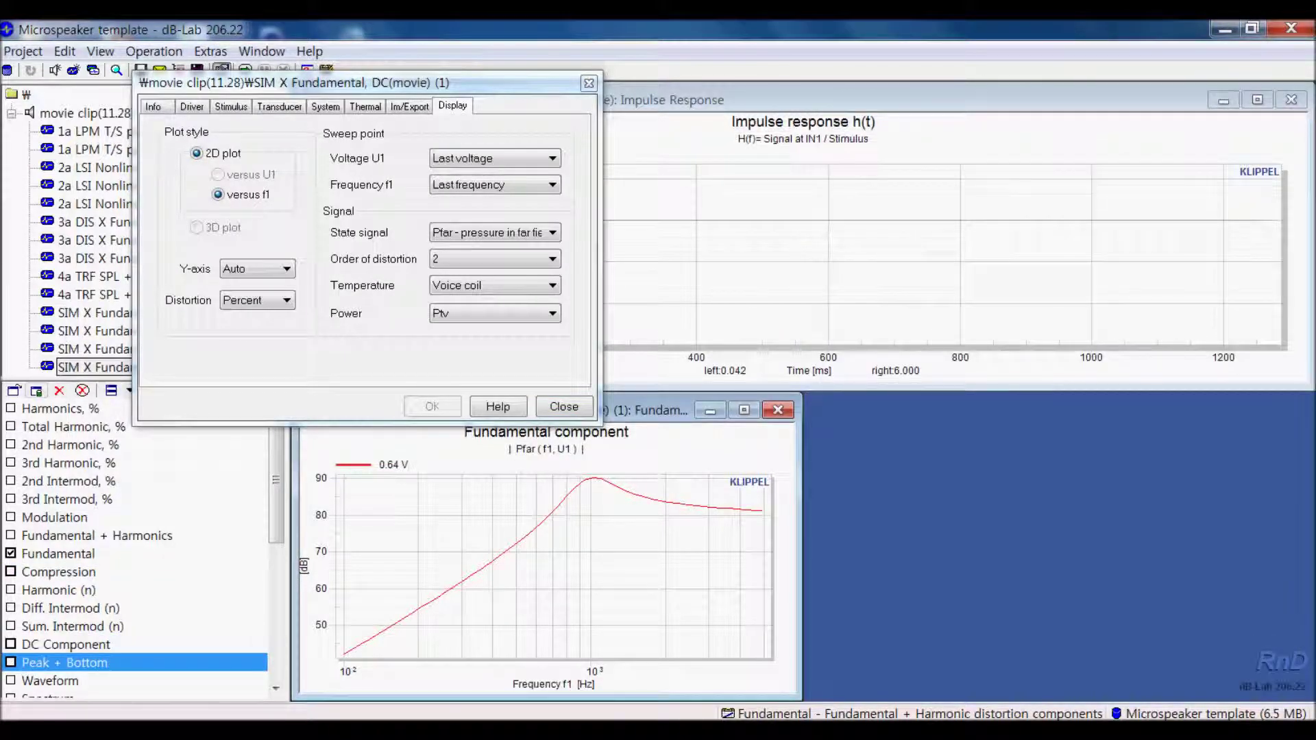
click(1292, 100)
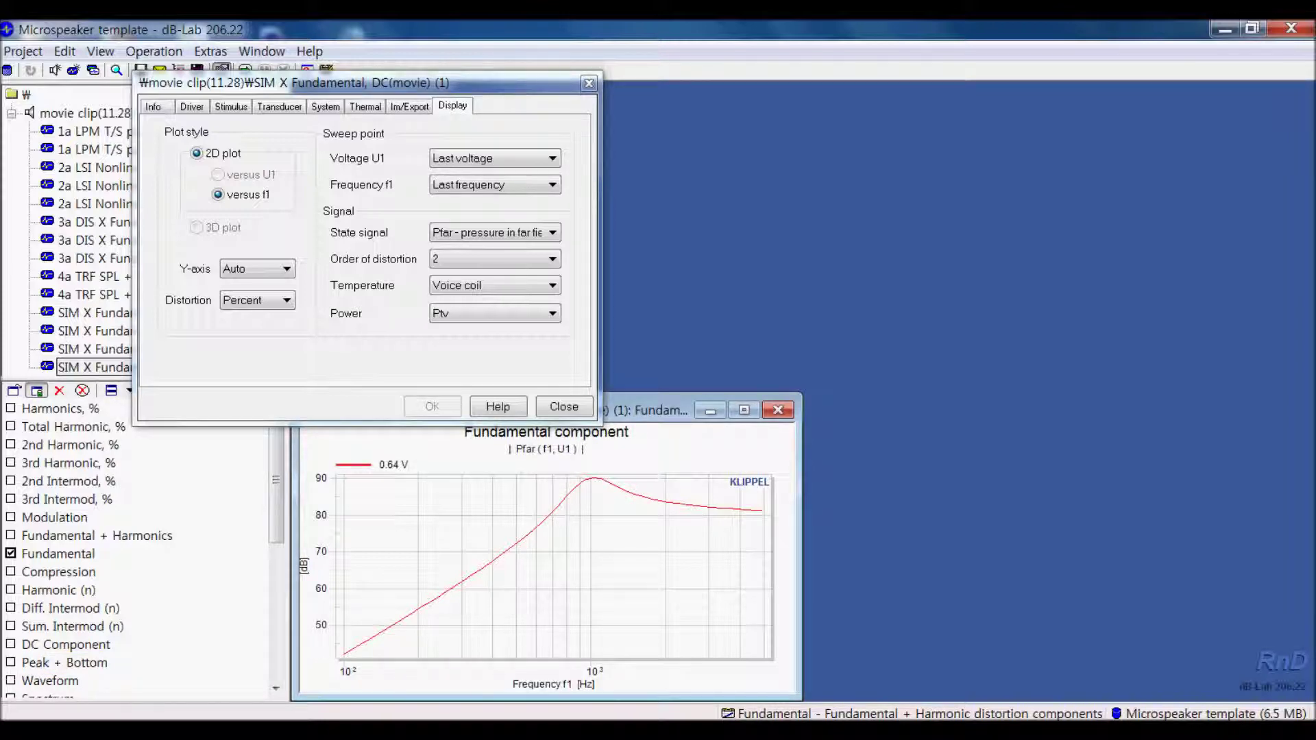
click(744, 409)
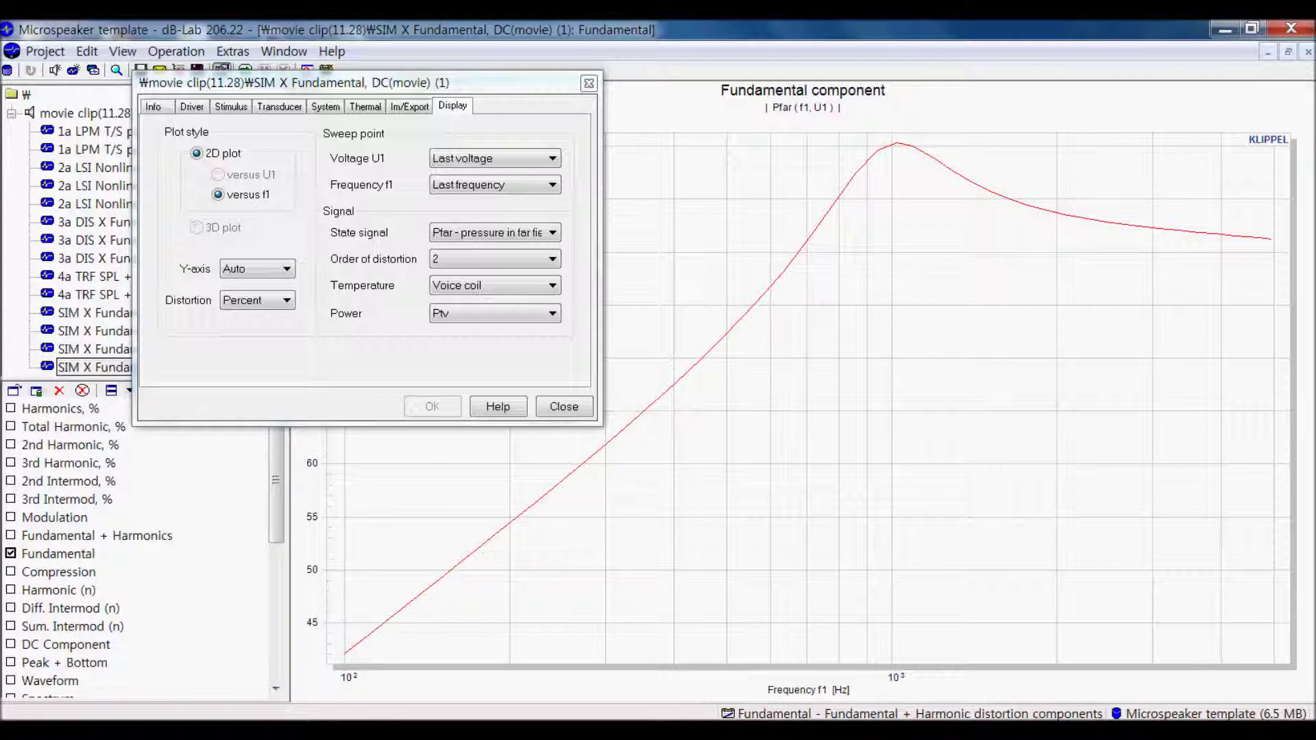
Step: Paste the copied TRF Fundamental curve into the Fundamental component chart with its default properties and clear the view to compare both curves
drag(363, 82, 160, 77)
right_click(1042, 163)
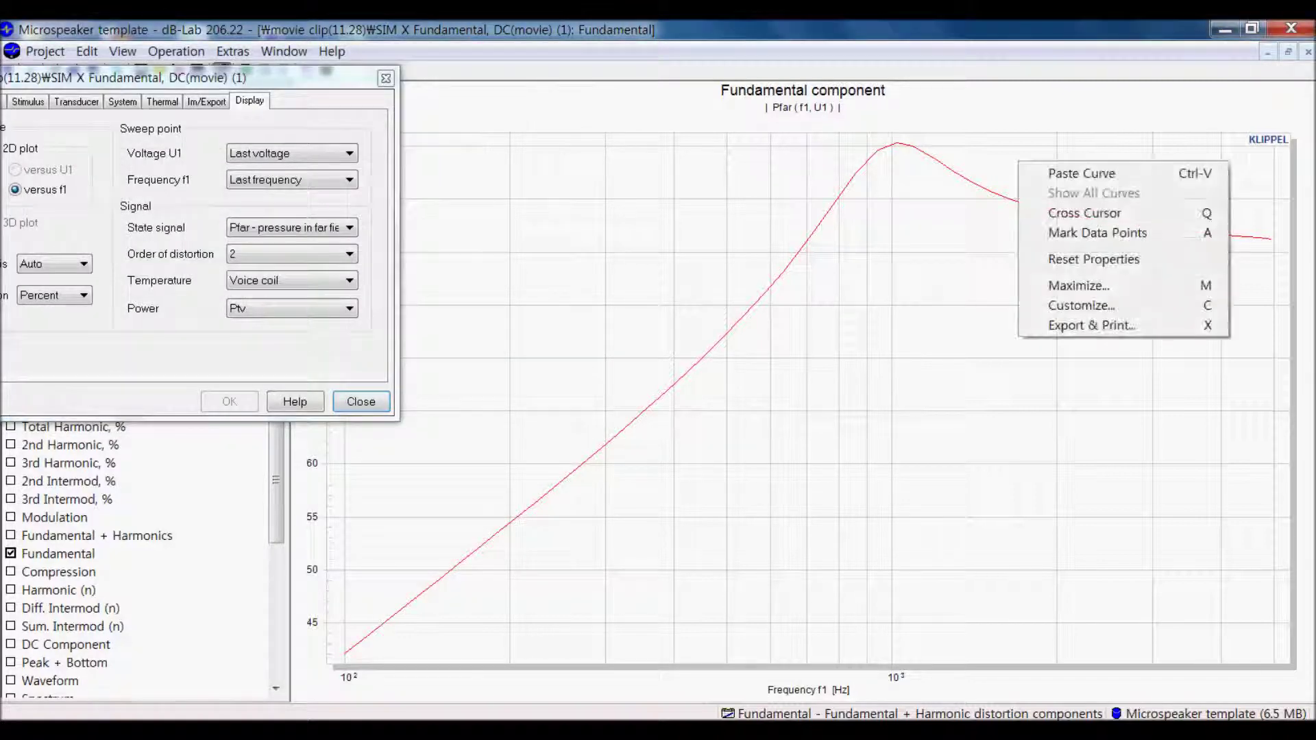
click(1082, 173)
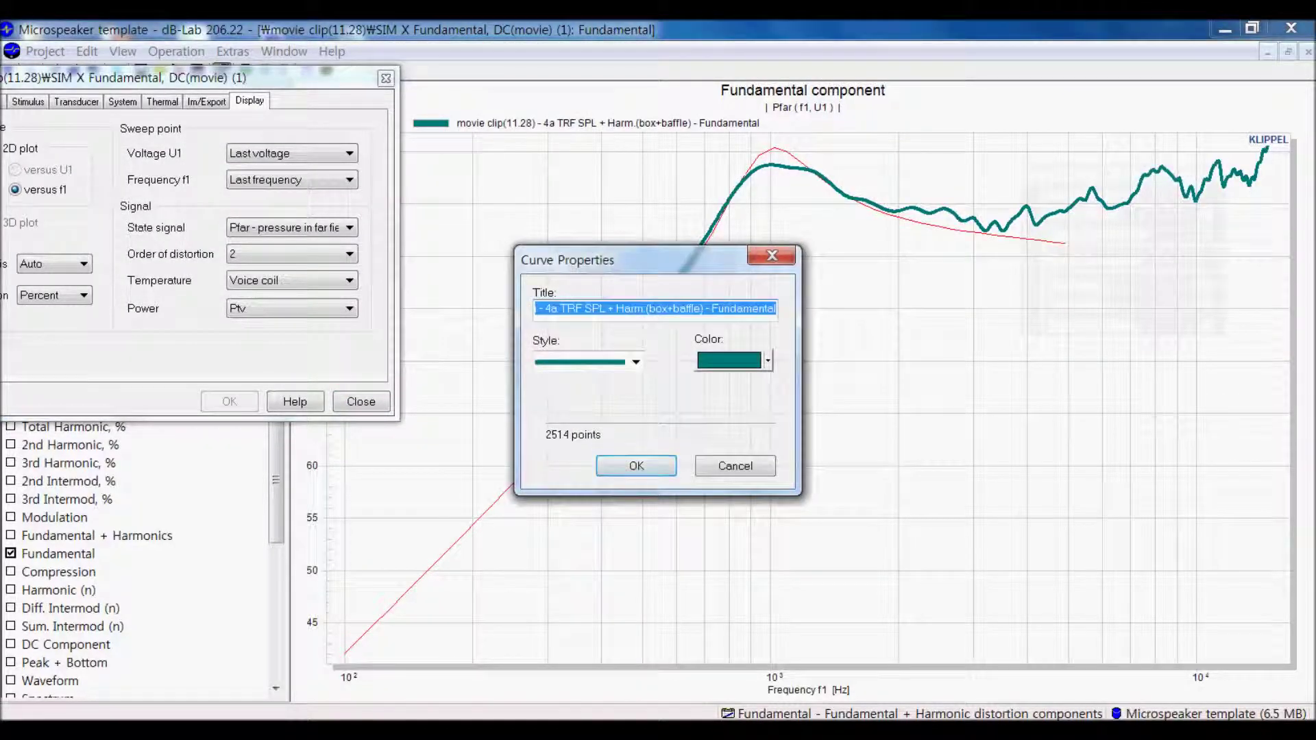
click(635, 464)
drag(288, 77, 109, 85)
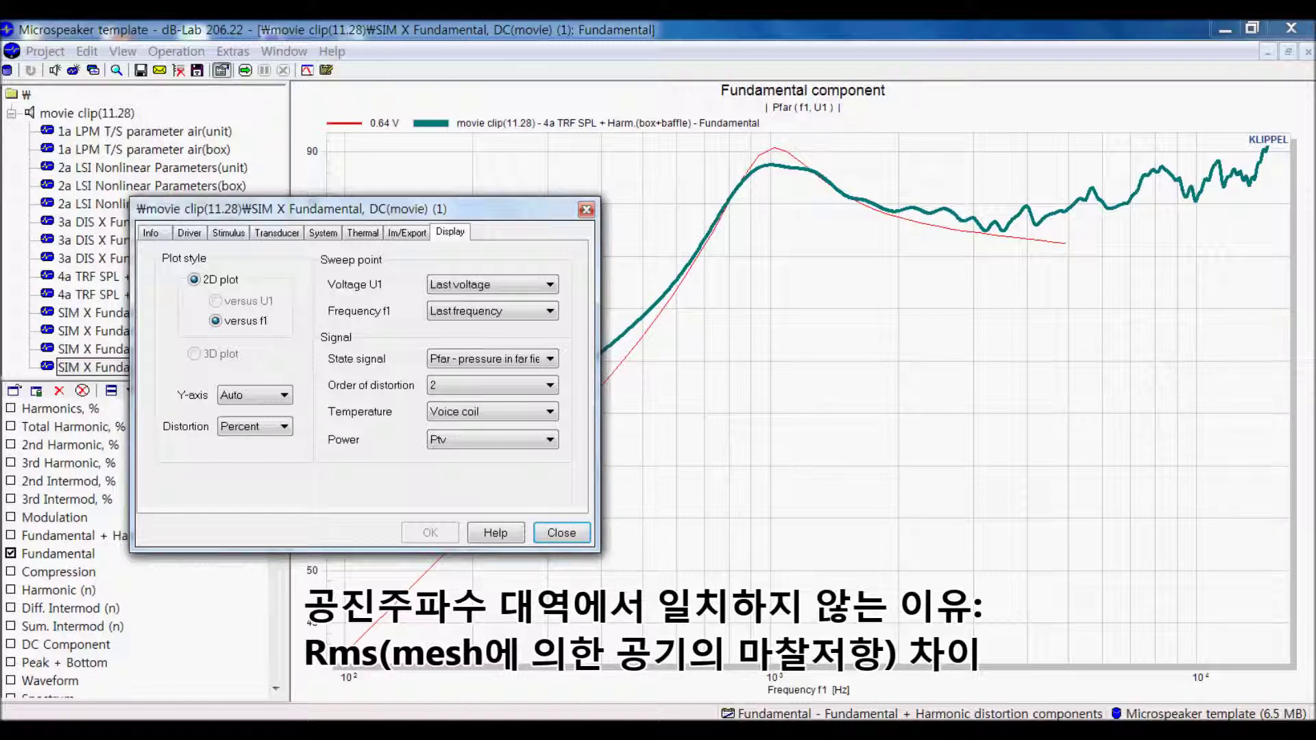
drag(356, 209, 230, 158)
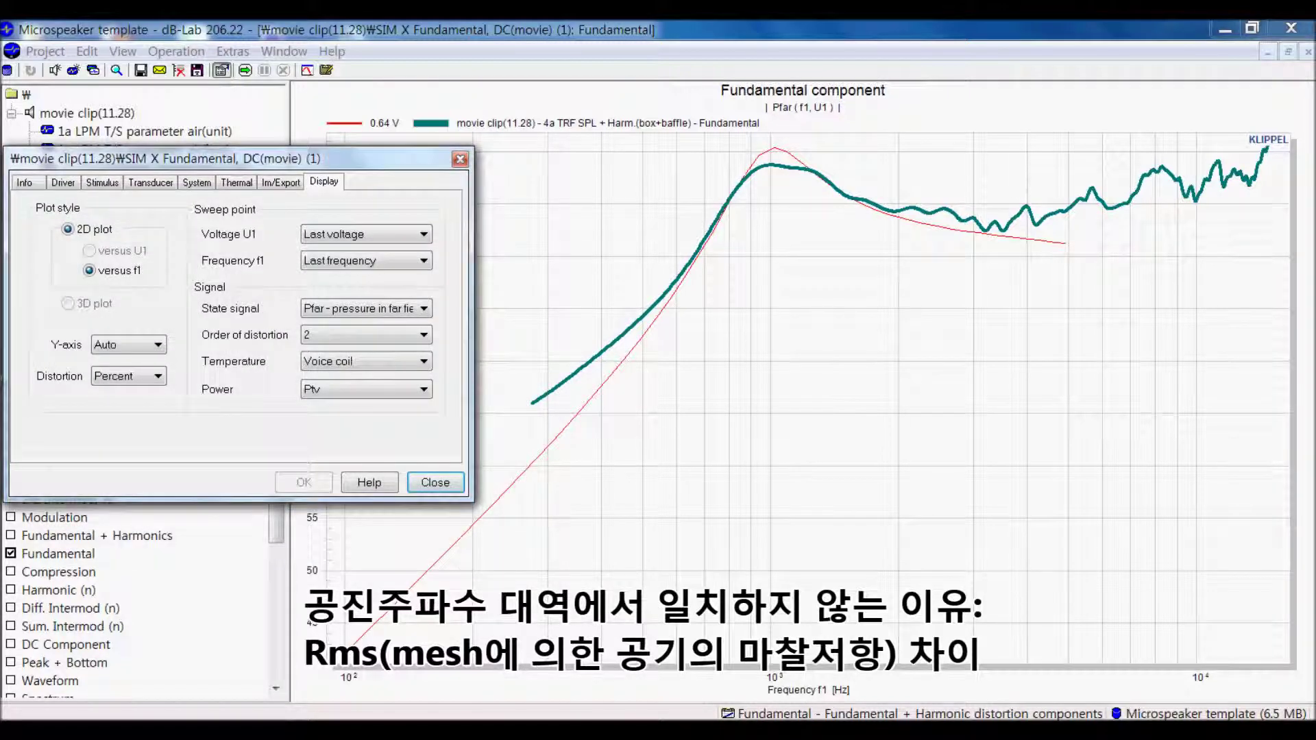
drag(353, 159, 380, 214)
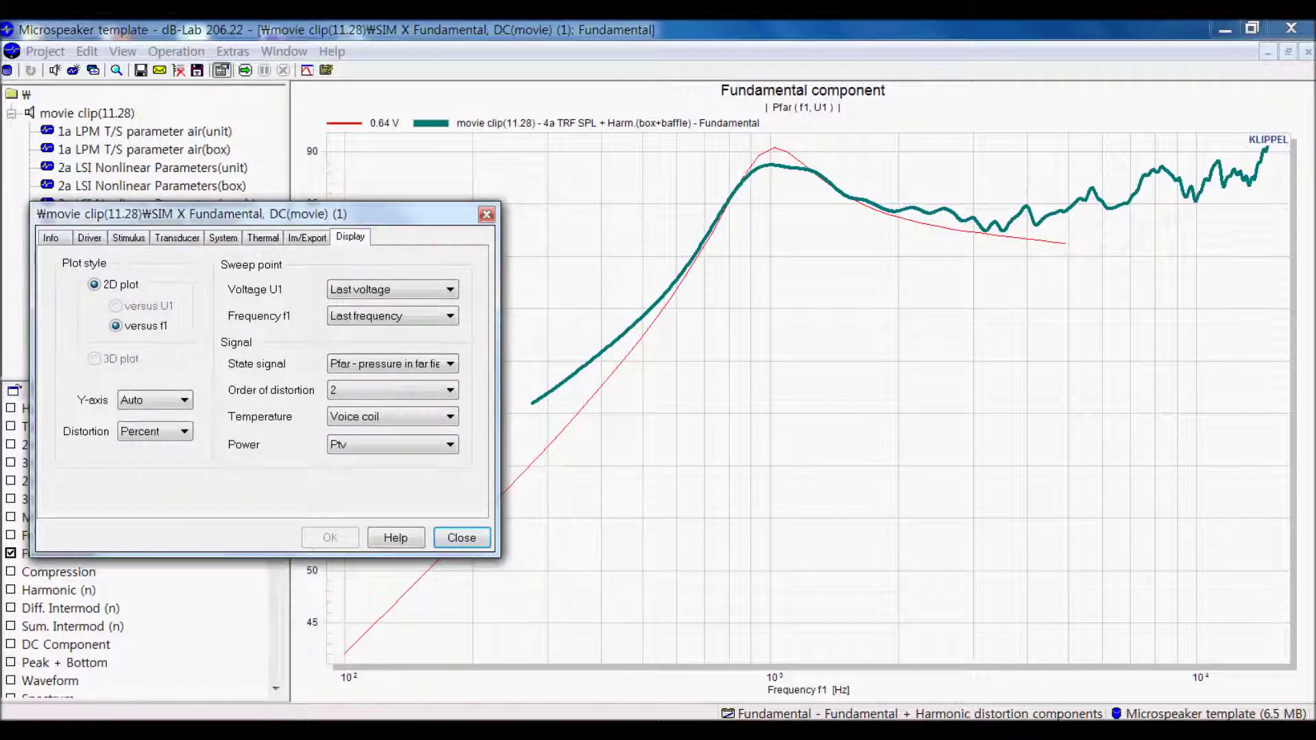
Step: Open the nonlinear mechanical resistance Rms(v) curve of SIM X Fundamental, DC(movie) (1) for graphic editing
click(151, 186)
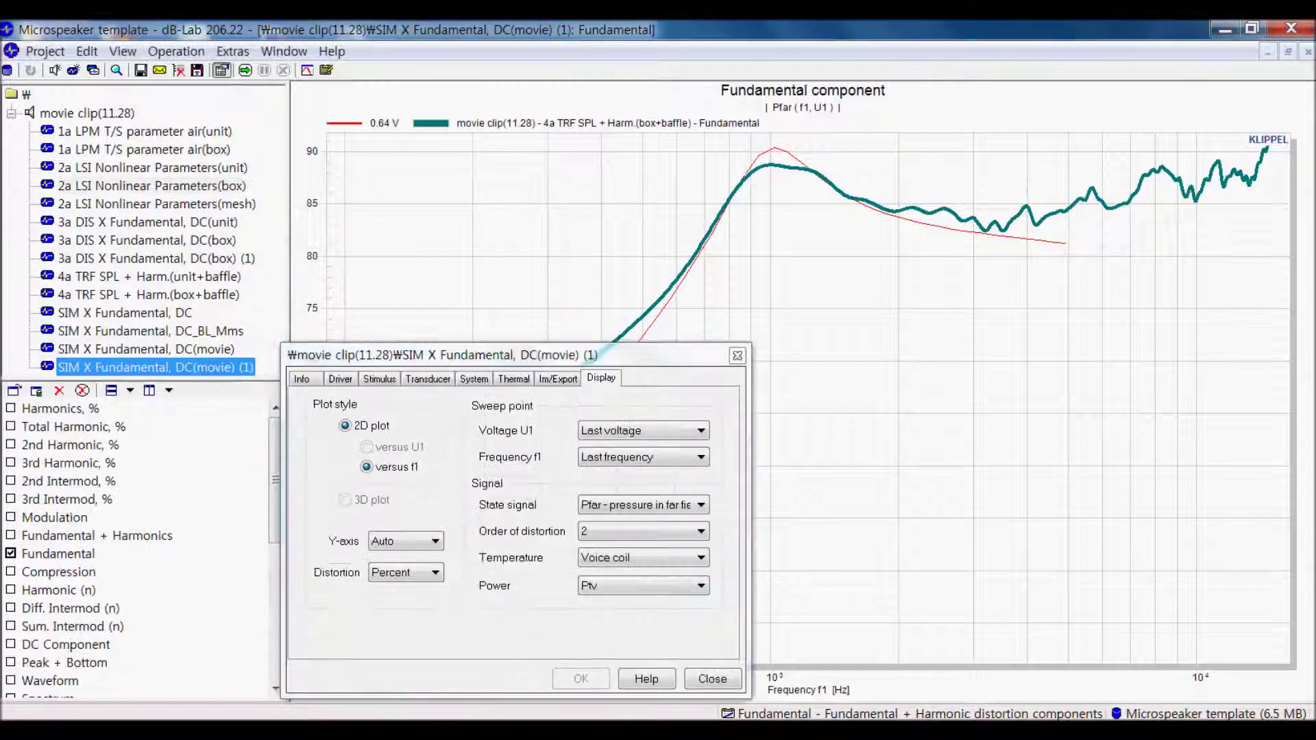
drag(473, 355, 223, 190)
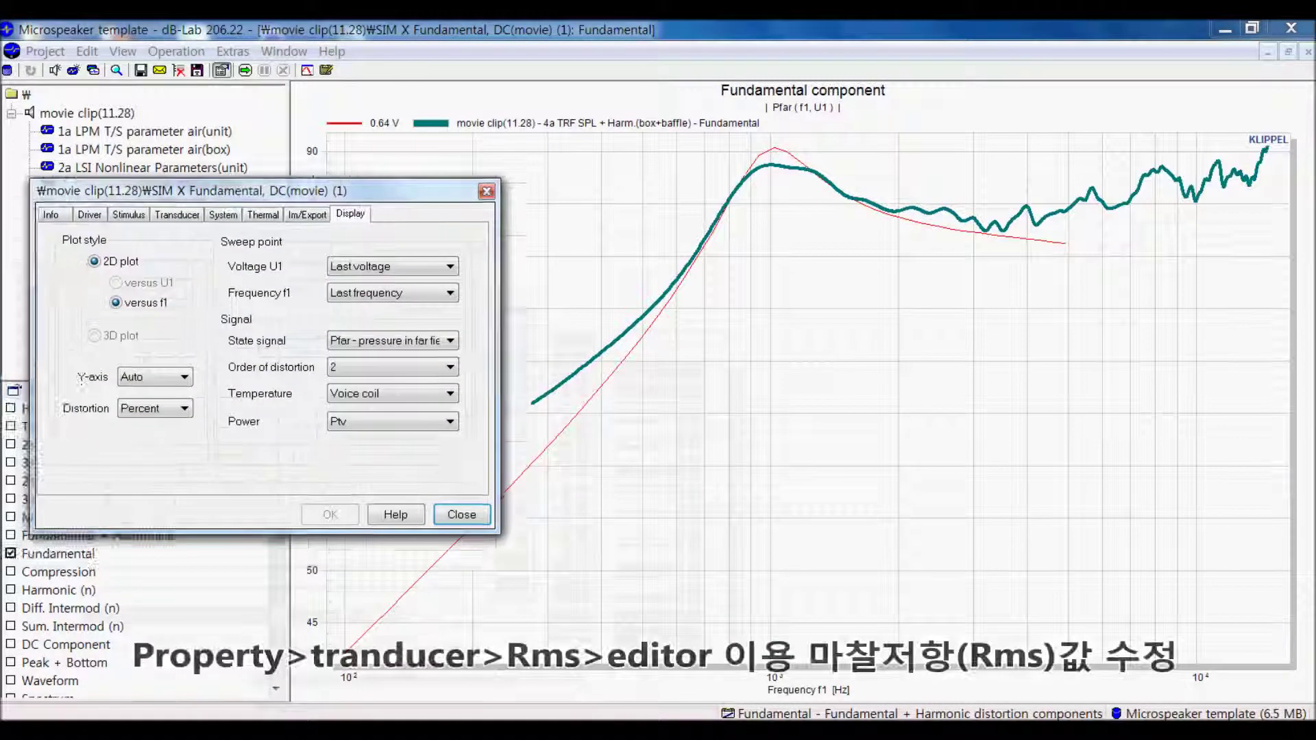
click(223, 215)
click(177, 215)
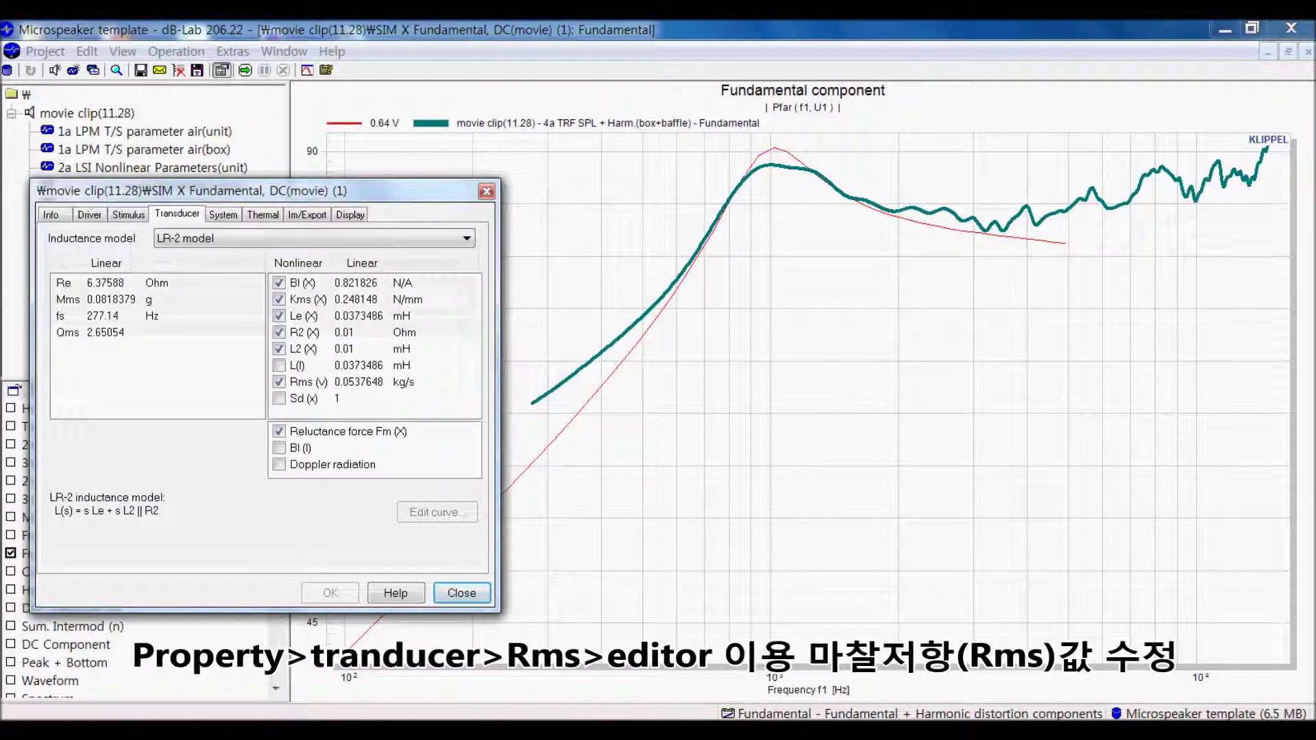
click(358, 382)
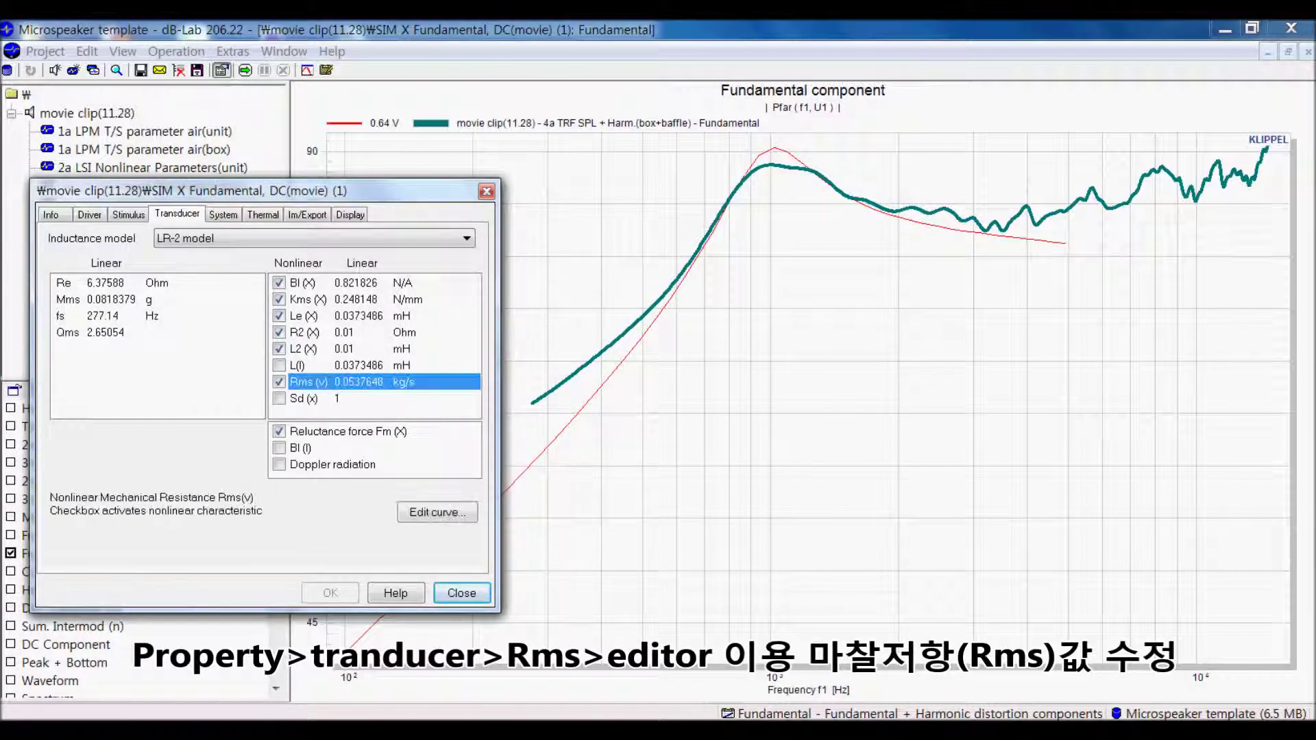
click(437, 512)
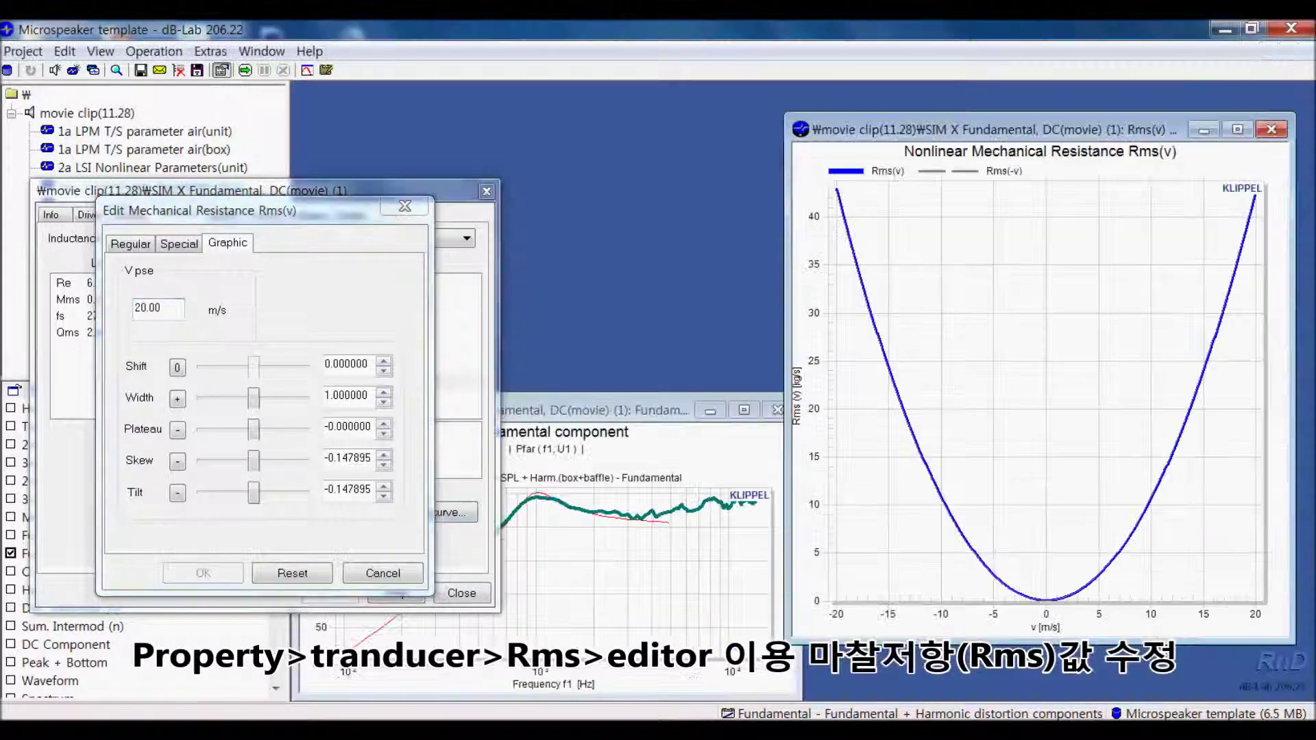
Step: Close the TRF Fundamental + Harmonics chart and enlarge the Fundamental component chart beside the Rms(v) chart
click(595, 411)
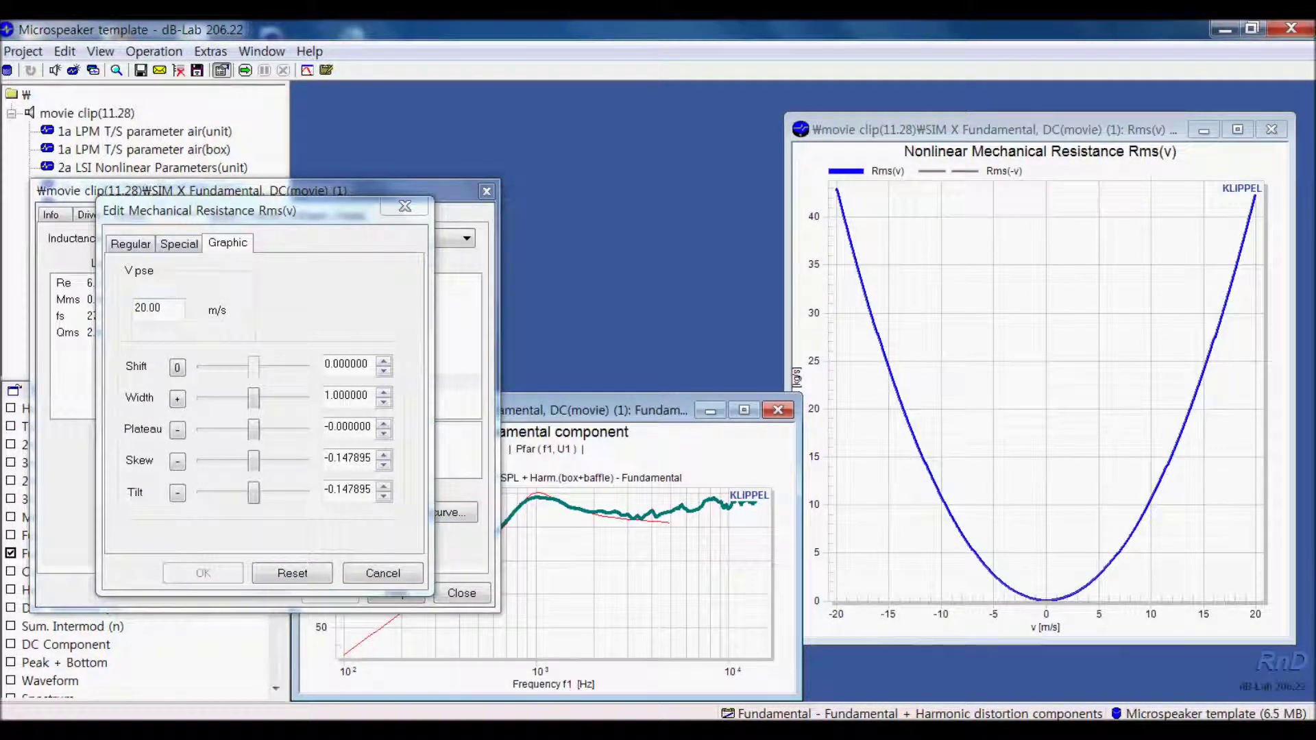
drag(595, 411, 595, 118)
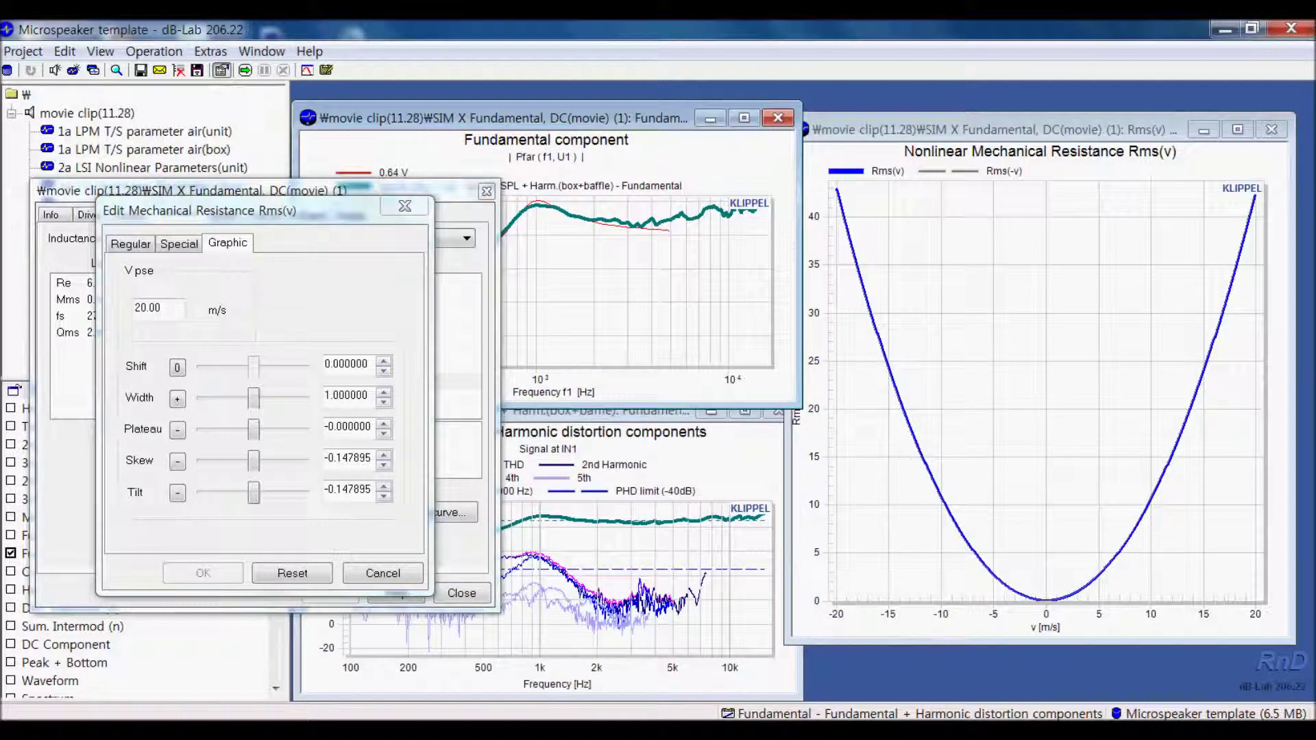
click(679, 411)
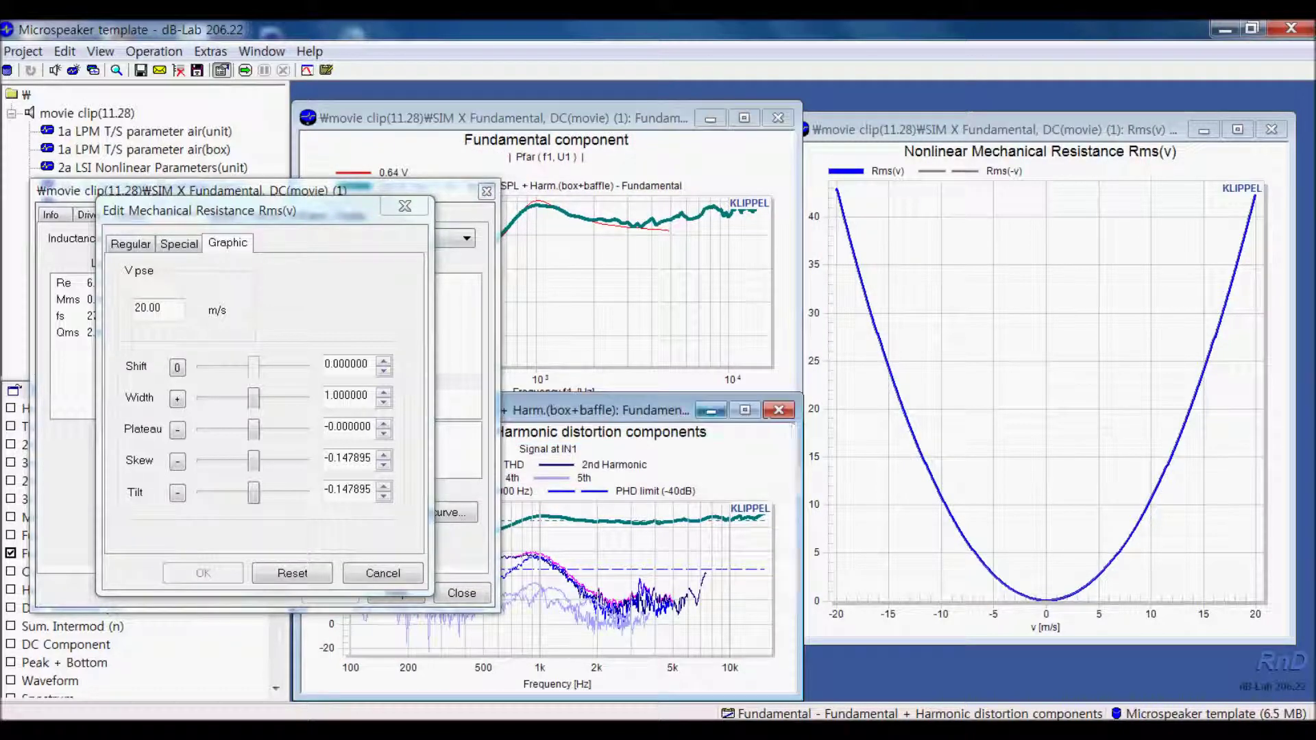
click(778, 410)
drag(675, 406, 675, 674)
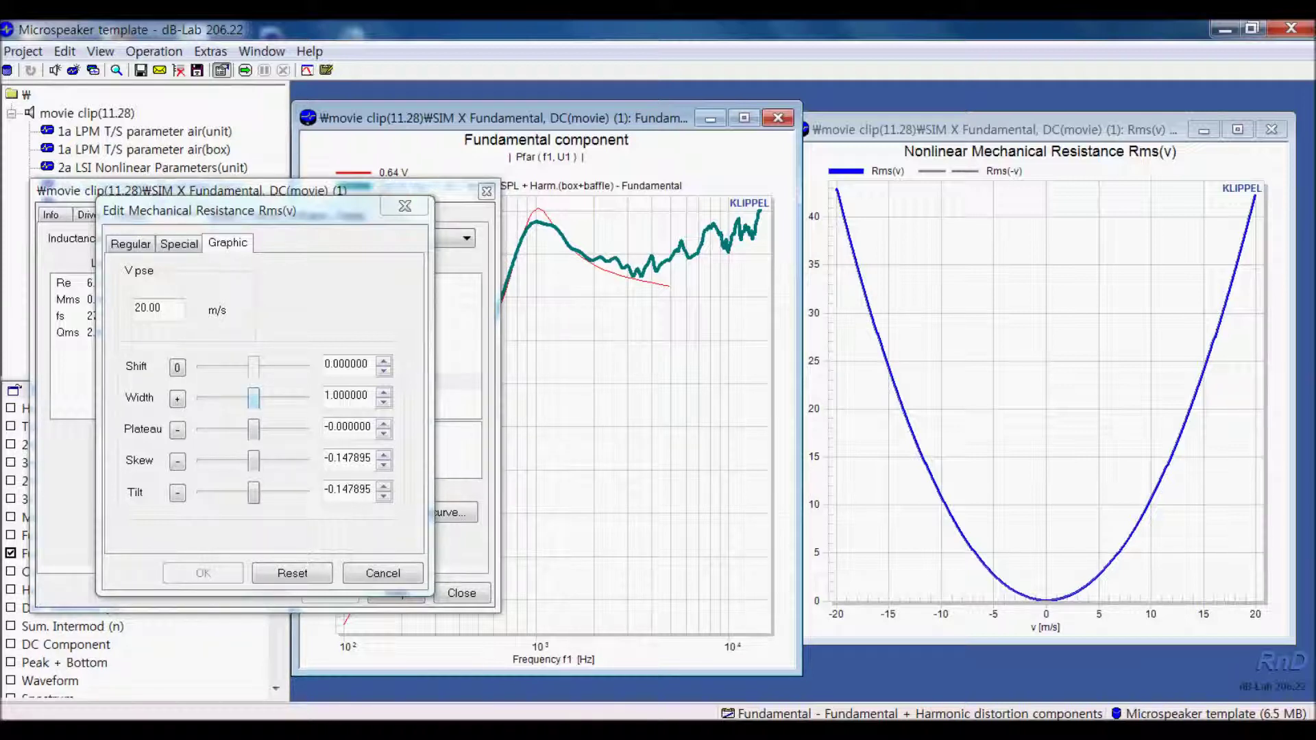
Step: Set the Rms(v) curve's width to 0.76, accept discarding the primary data, and rerun the simulation
drag(254, 398, 223, 398)
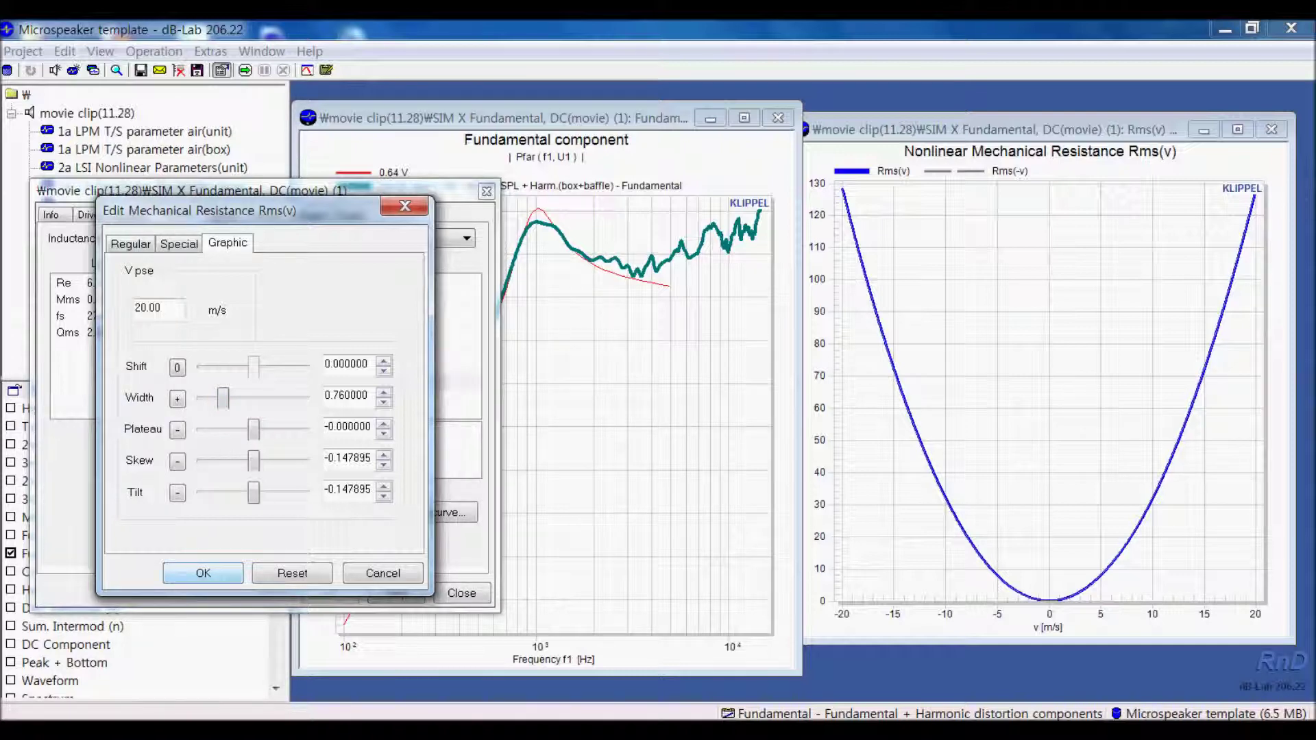
click(203, 573)
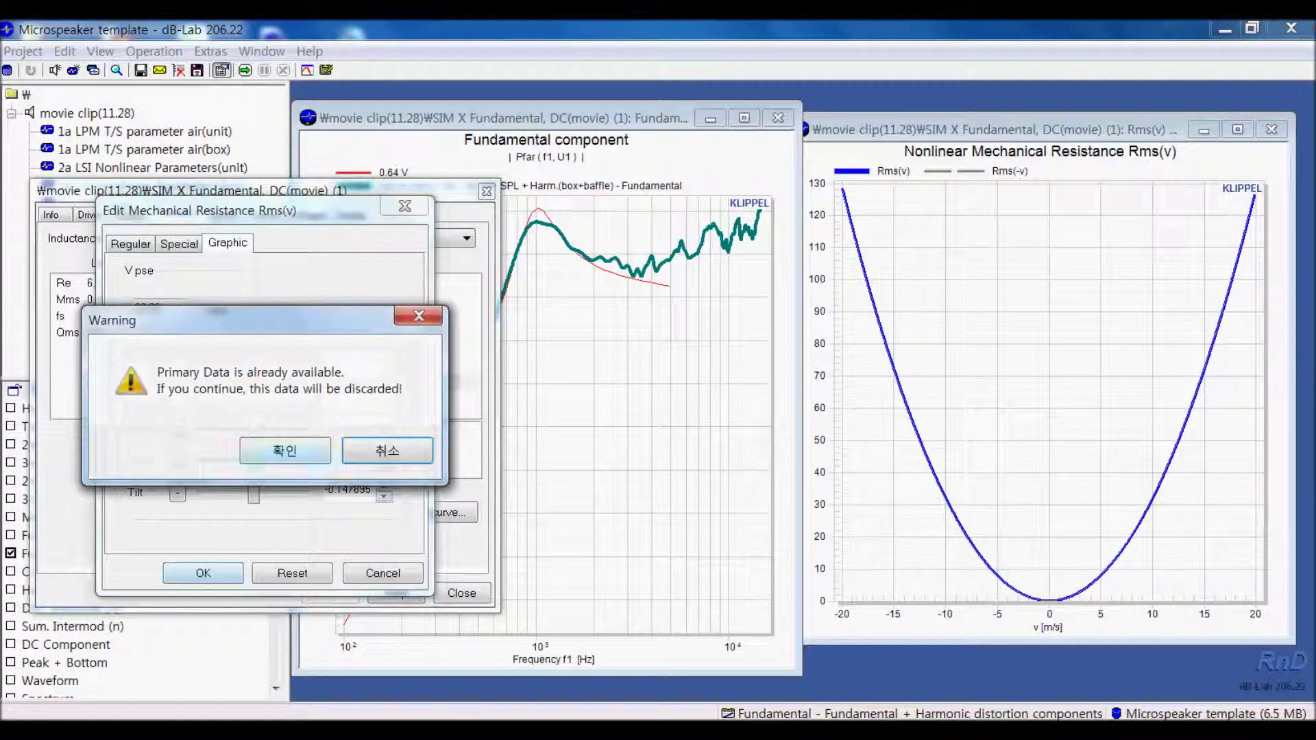
click(285, 450)
drag(274, 191, 1047, 287)
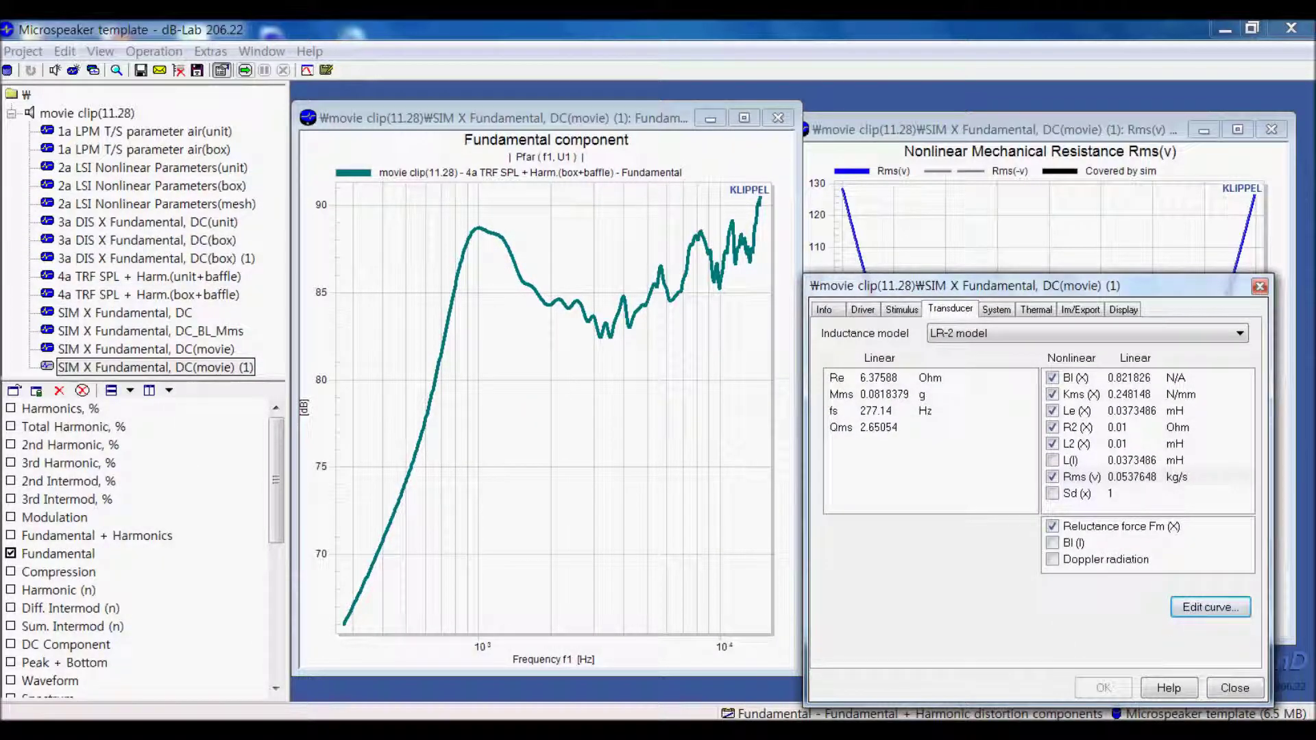
click(244, 70)
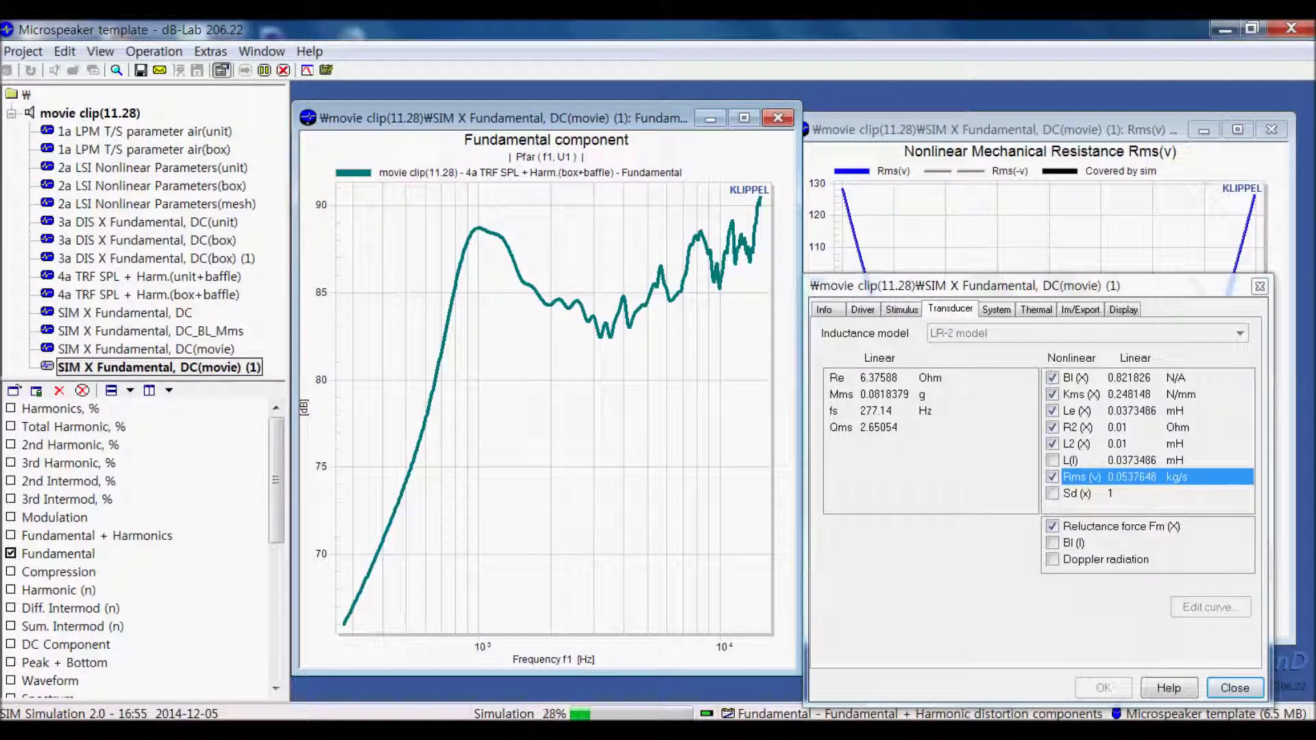
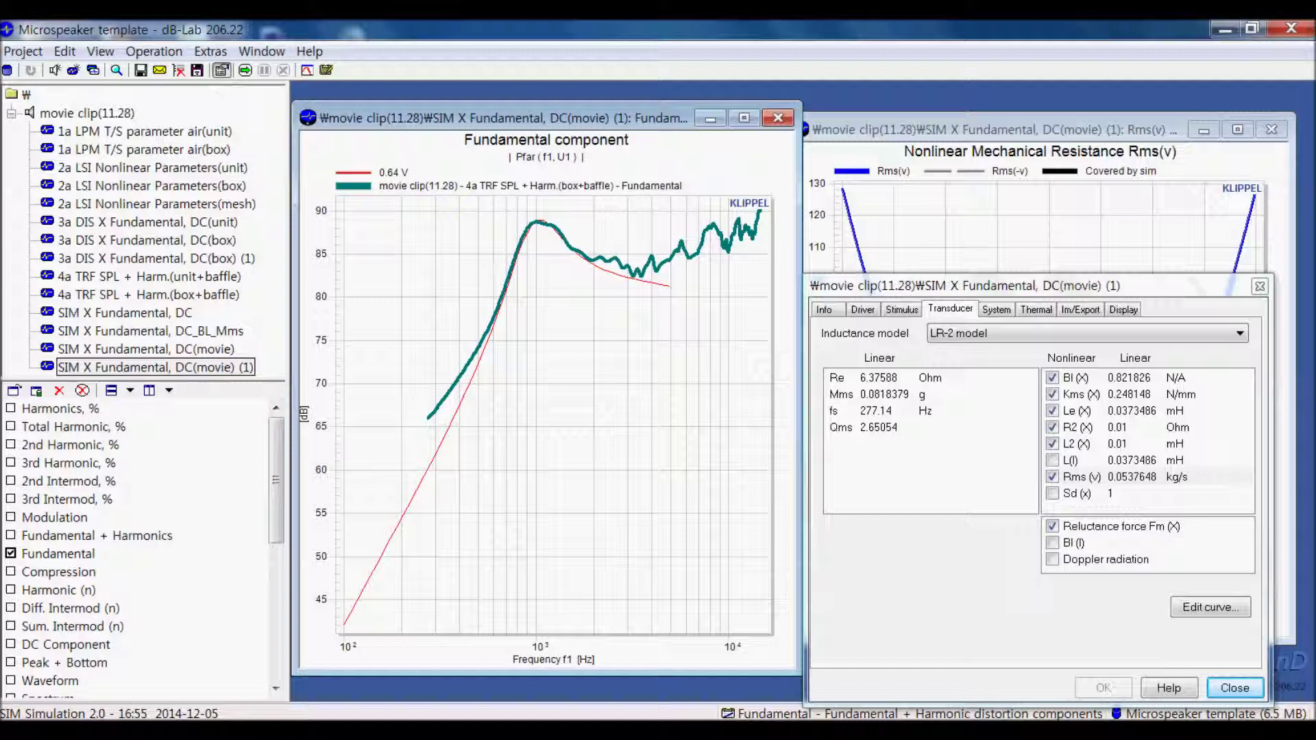
Step: Zoom into the impulse response of 4a TRF SPL + Harm.(box+baffle) and shorten the window's end to about 4 ms
double_click(148, 294)
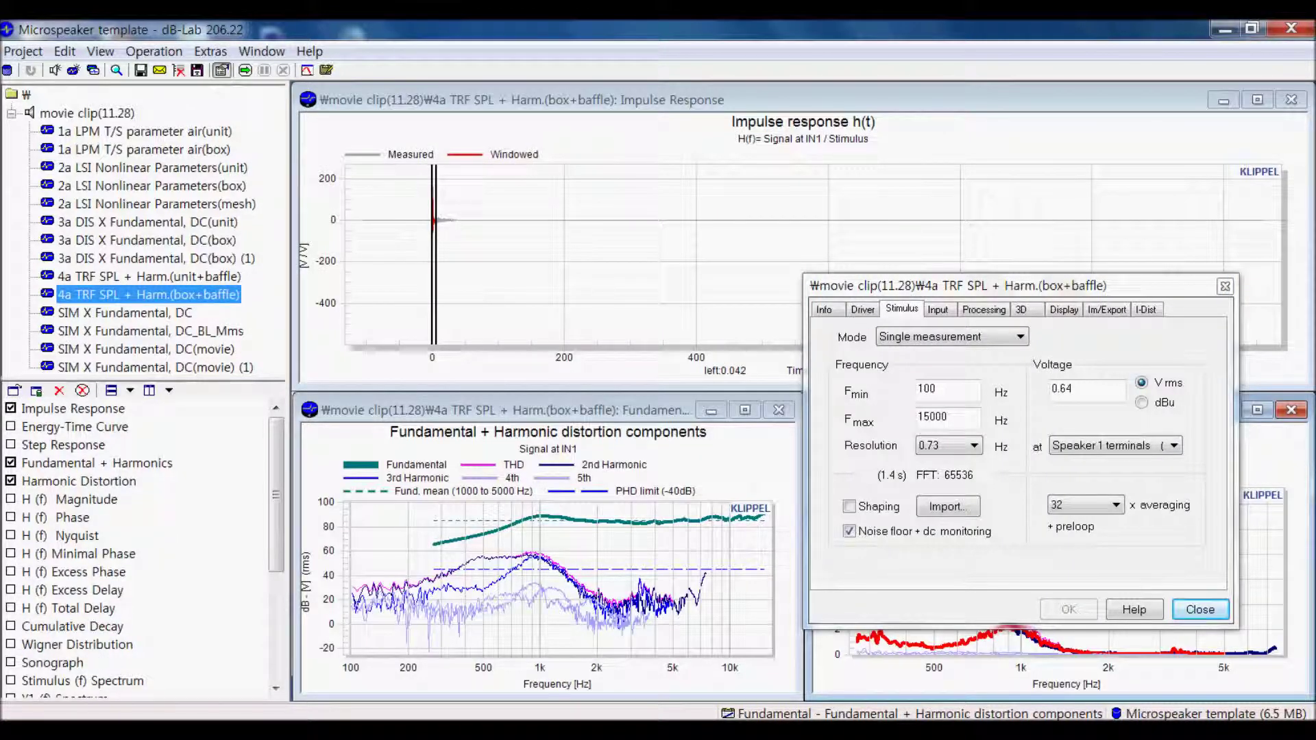
drag(402, 187, 460, 274)
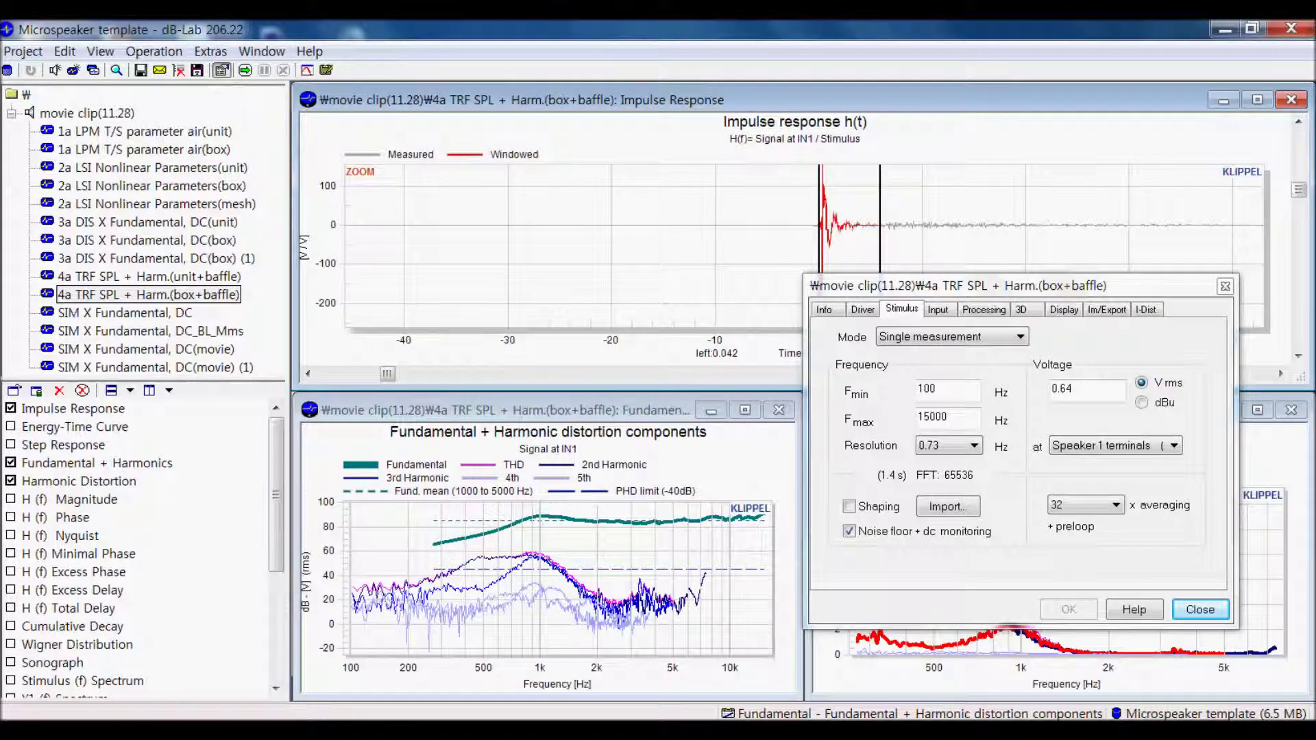
drag(880, 226, 863, 227)
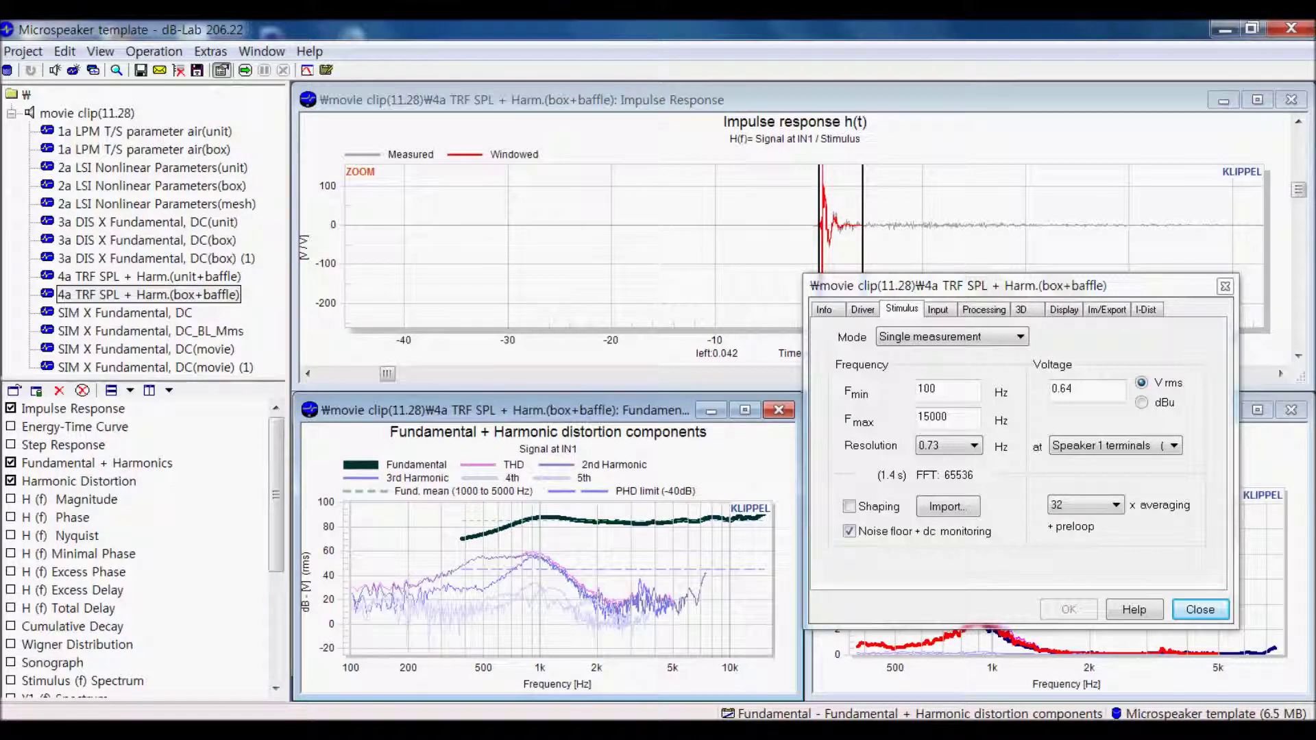
Step: Replace the TRF curve in the simulation's Fundamental component chart with the Fundamental curve from the shortened window
click(156, 368)
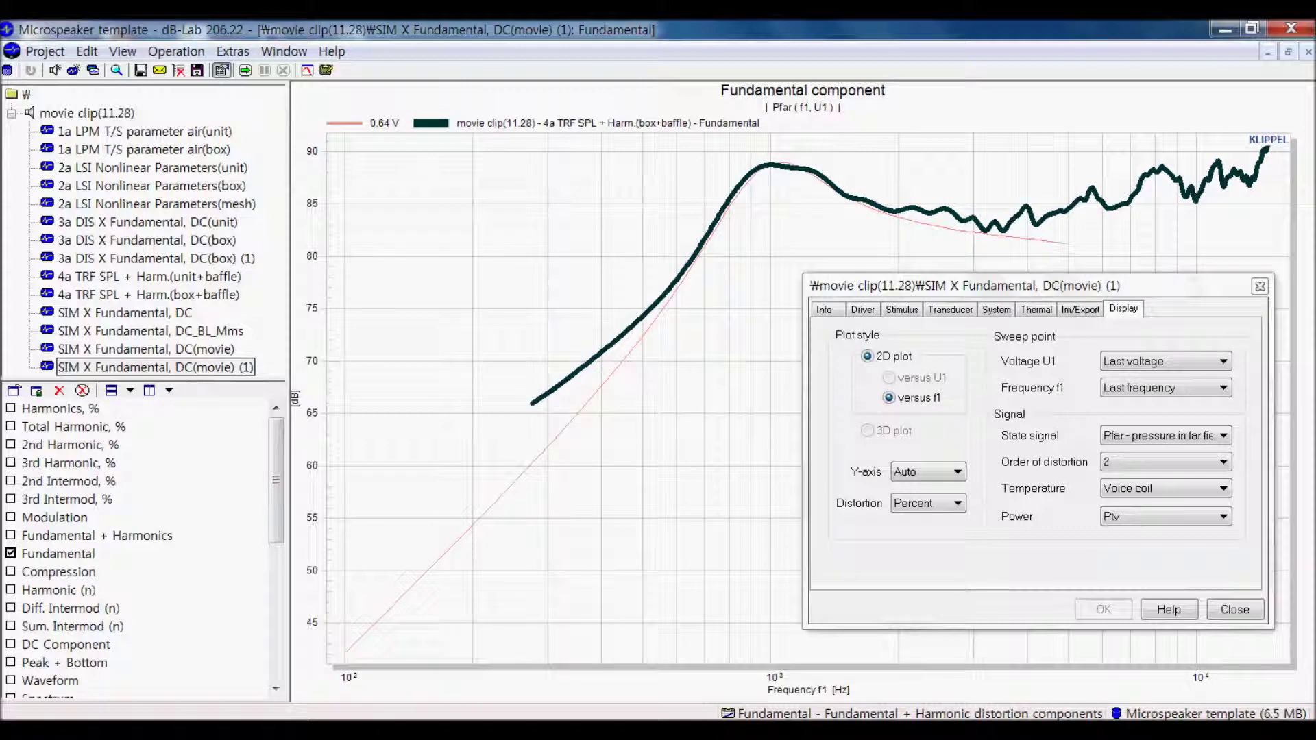
key(Delete)
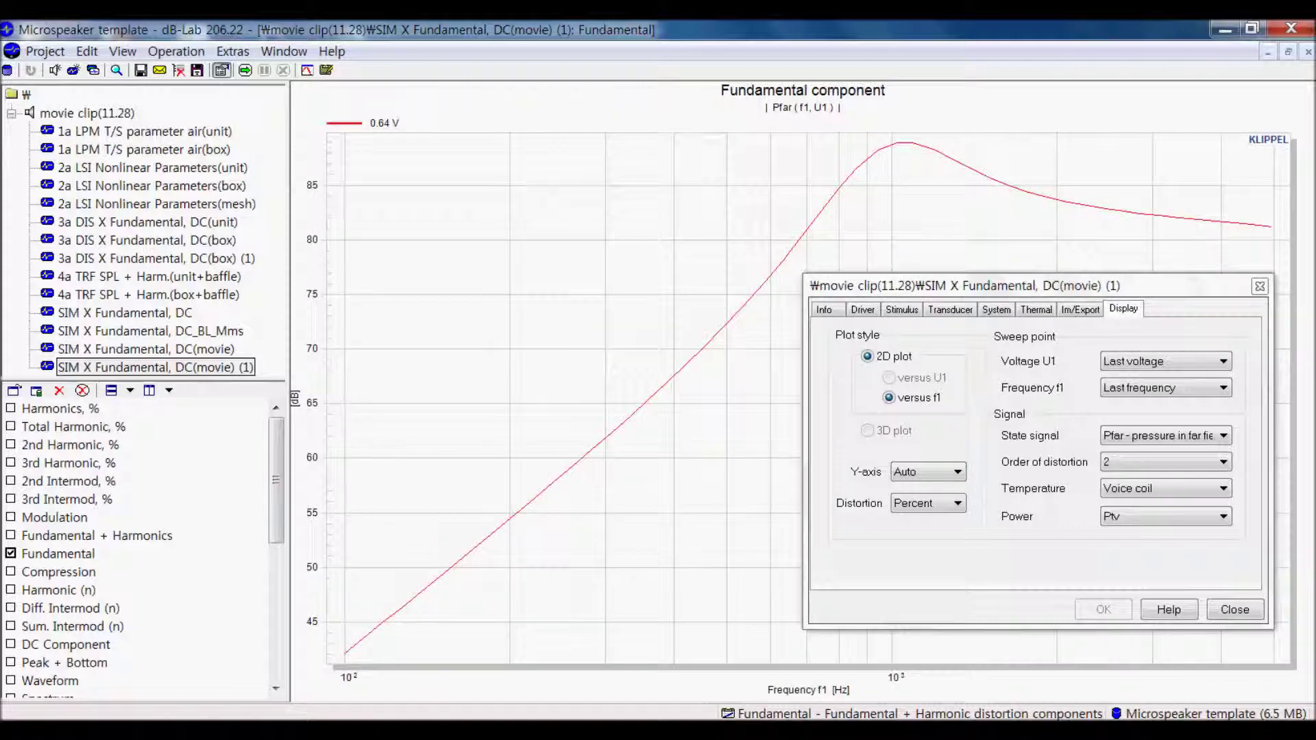
key(ctrl+v)
click(636, 465)
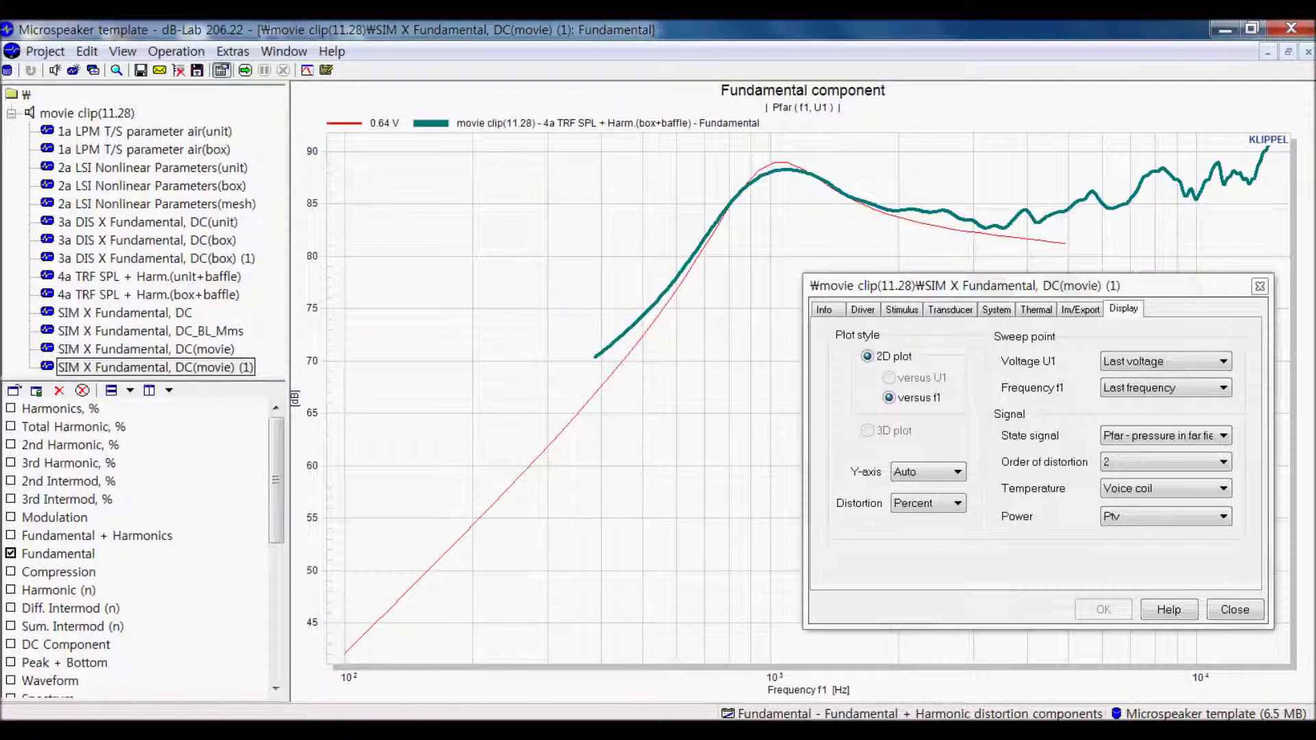
Step: Delete the pasted TRF curve from the simulation's Fundamental component chart and return to 4a TRF SPL + Harm.(box+baffle)
drag(1038, 286, 870, 283)
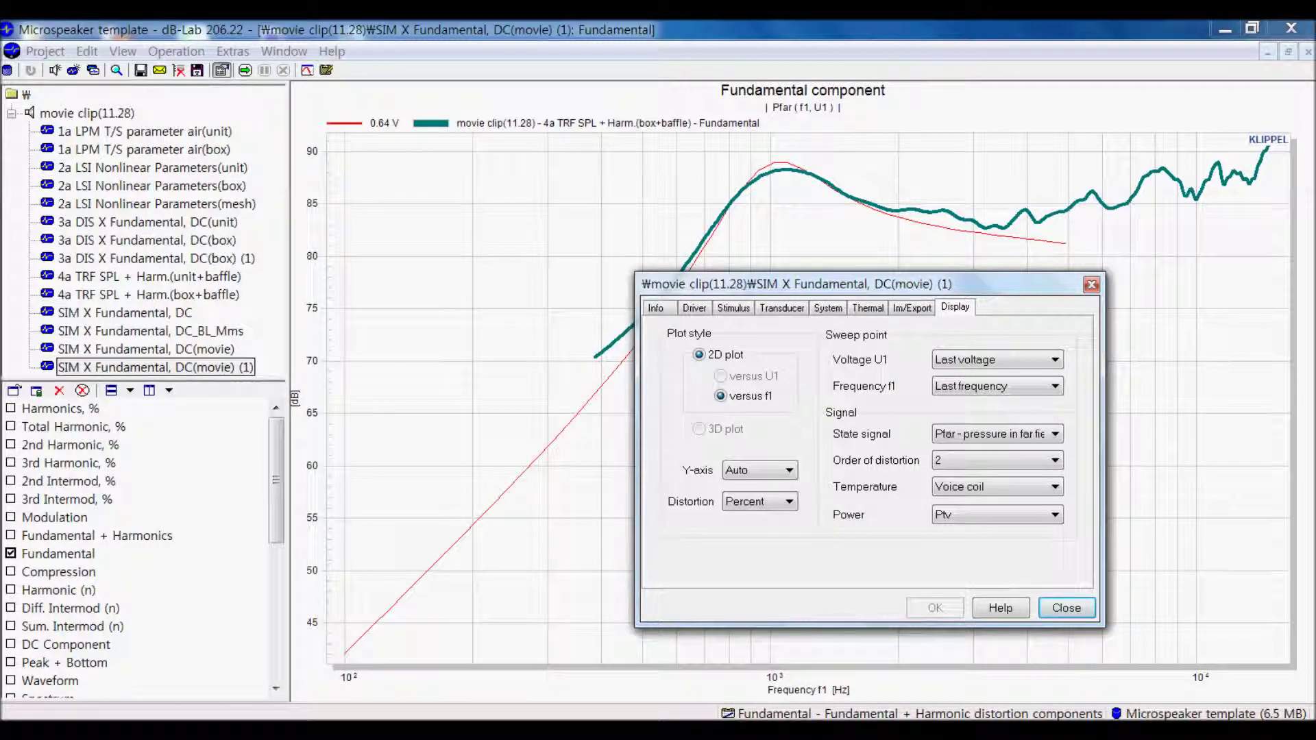
click(946, 211)
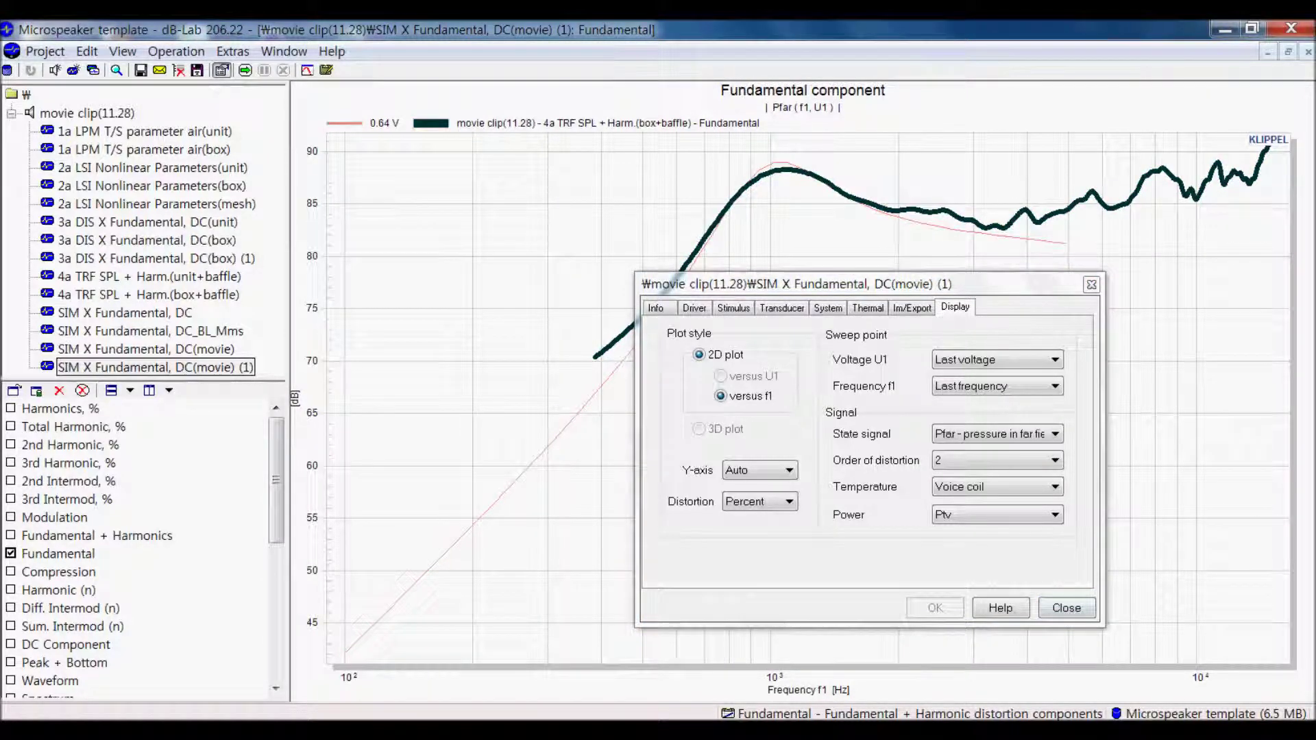
key(Delete)
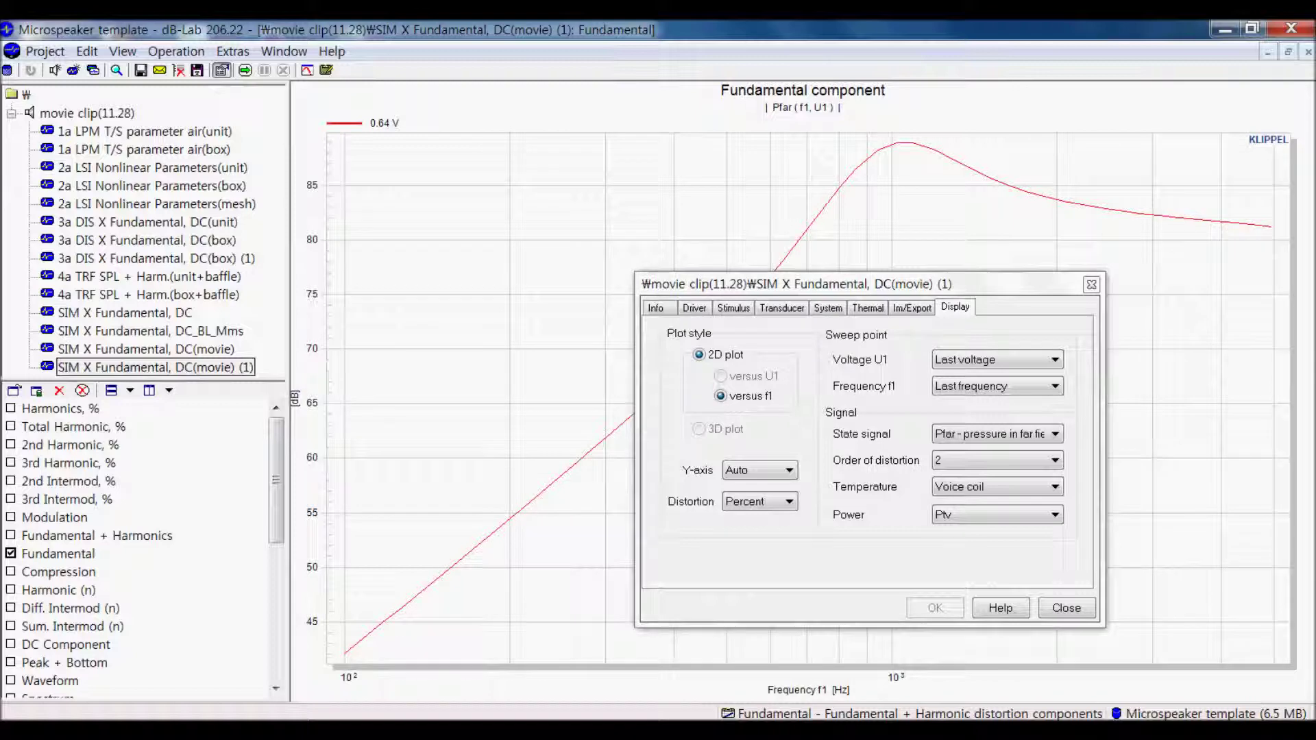
click(148, 294)
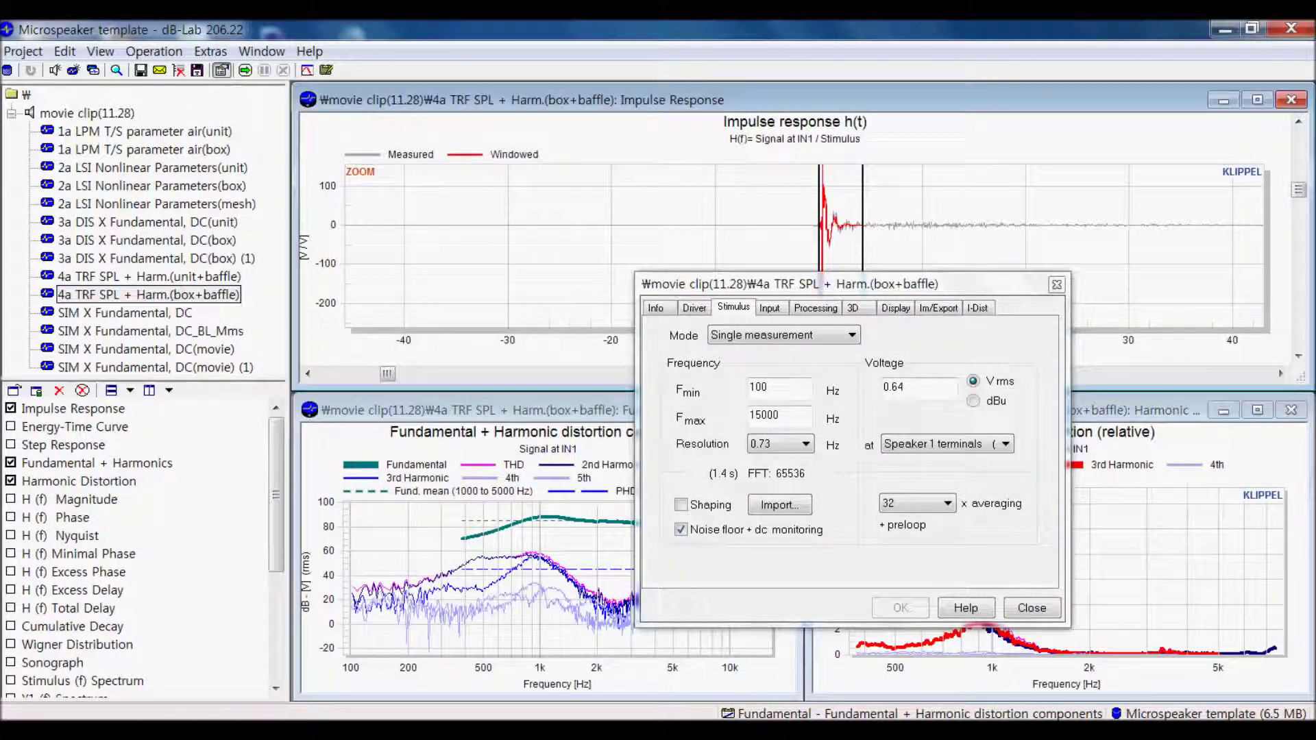
Step: Extend the impulse response window's end to about 7 ms and paste the resulting TRF Fundamental curve into SIM X Fundamental, DC(movie) (1)'s Fundamental component chart
drag(798, 176, 784, 455)
drag(978, 228, 1008, 228)
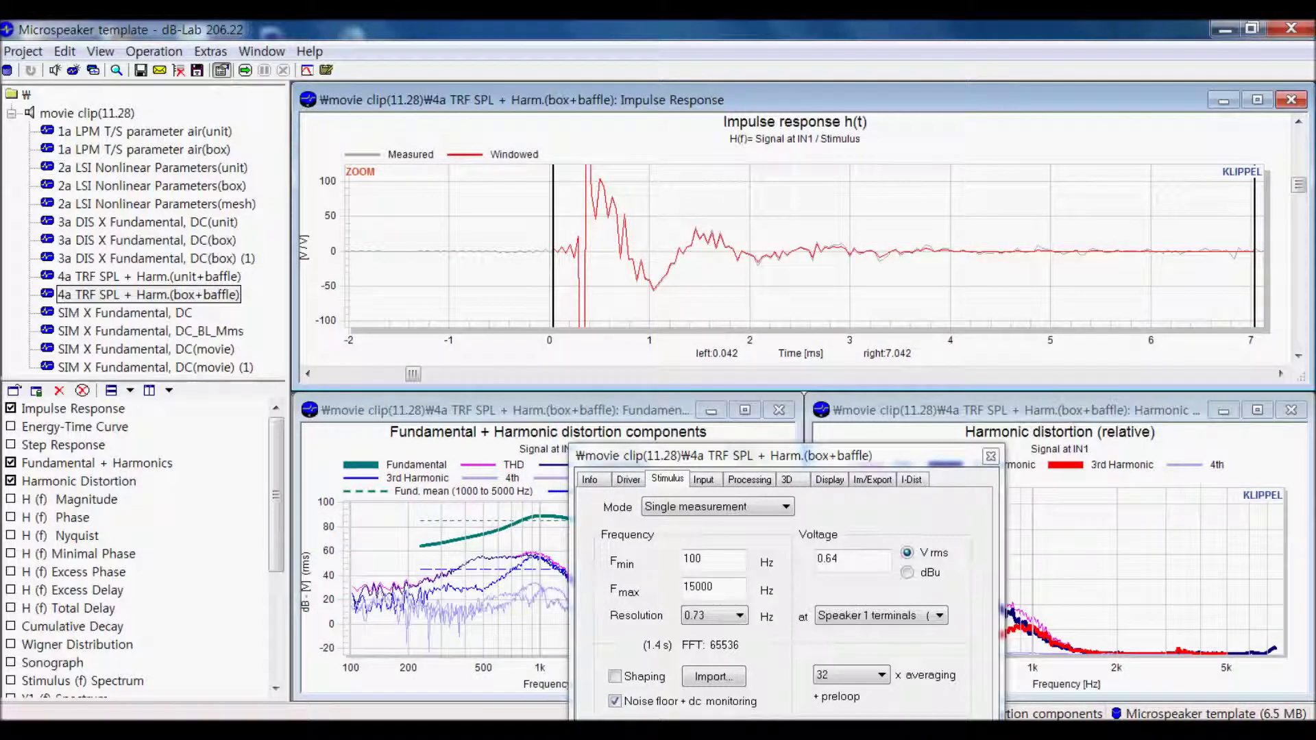
click(483, 533)
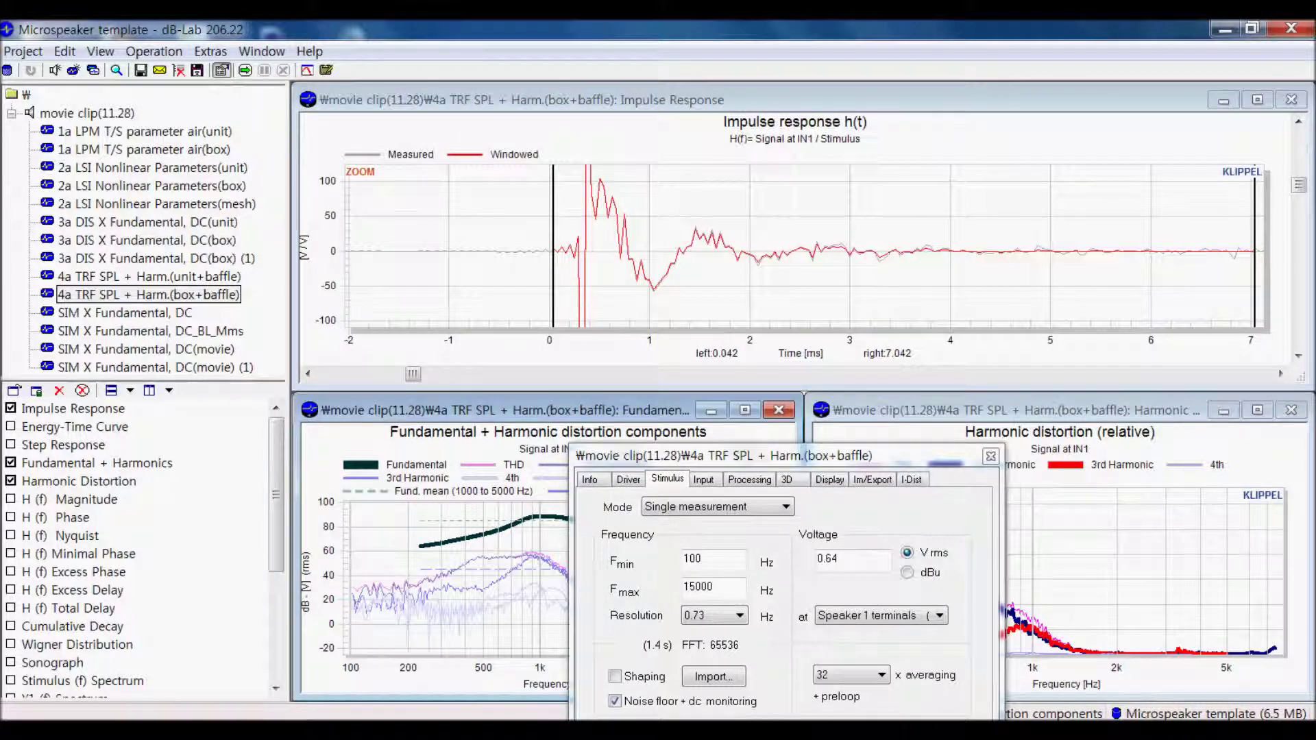
click(155, 368)
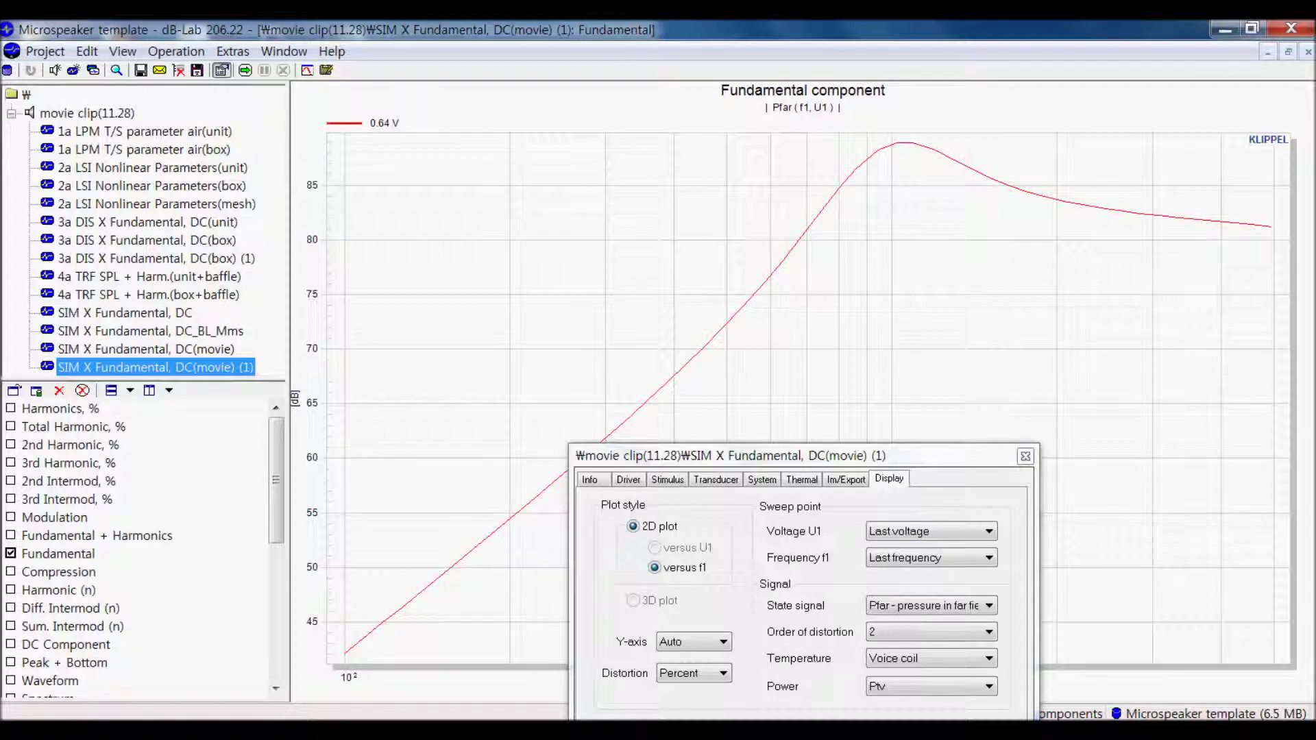
right_click(1003, 170)
click(1065, 179)
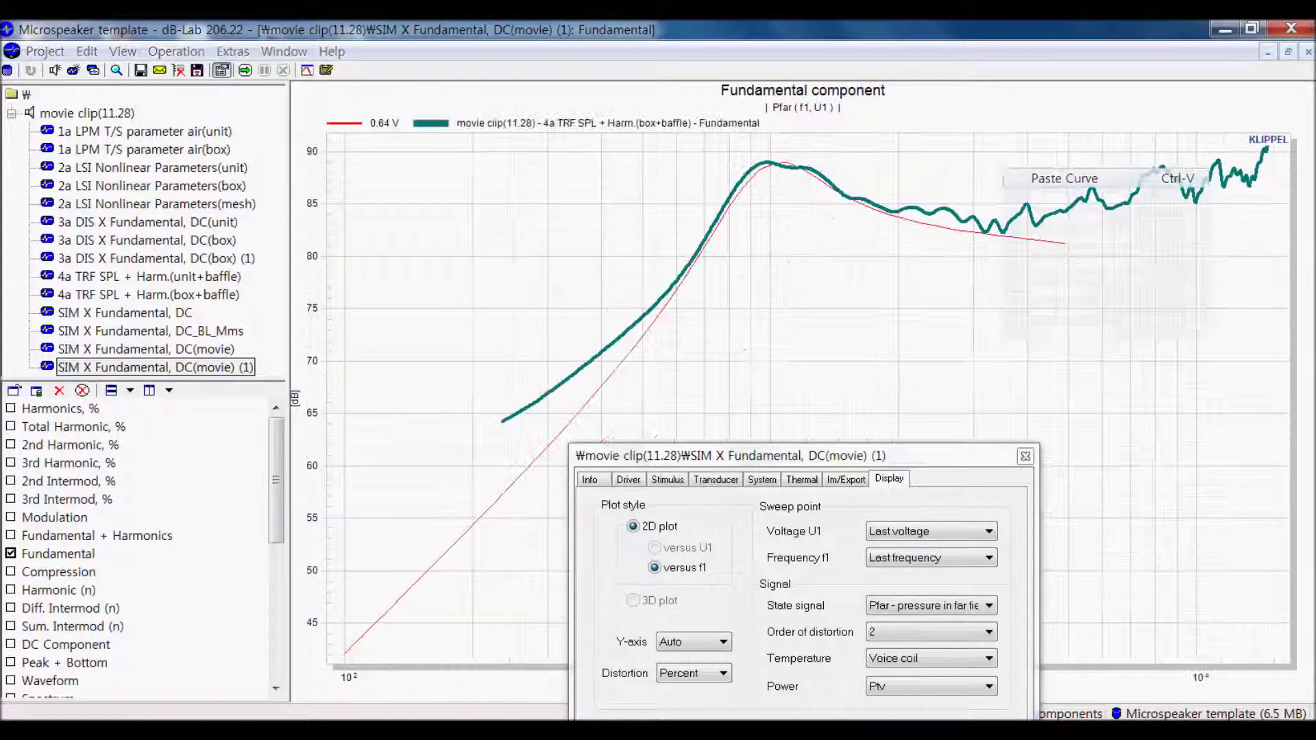
click(635, 465)
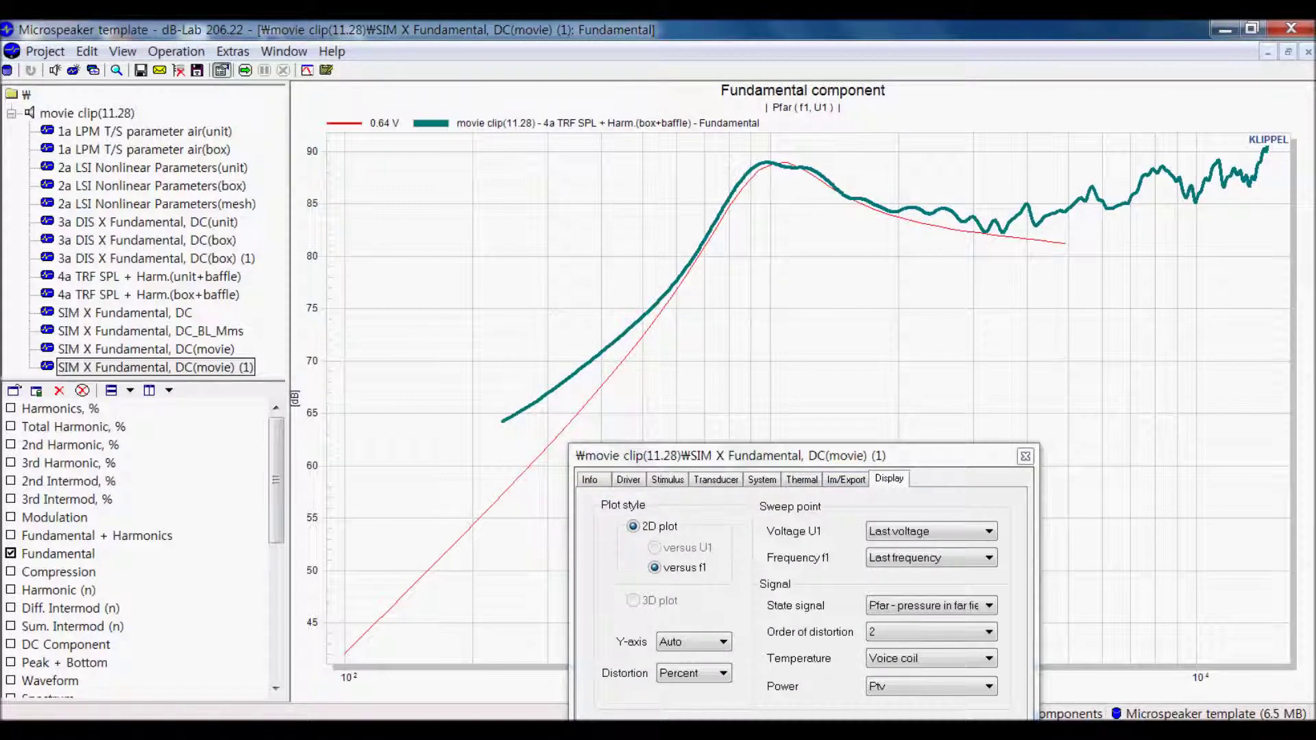
Step: Close the TRF result charts and arrange the simulation's Fundamental component and Rms(v) charts side by side at full height
click(1288, 51)
click(1292, 99)
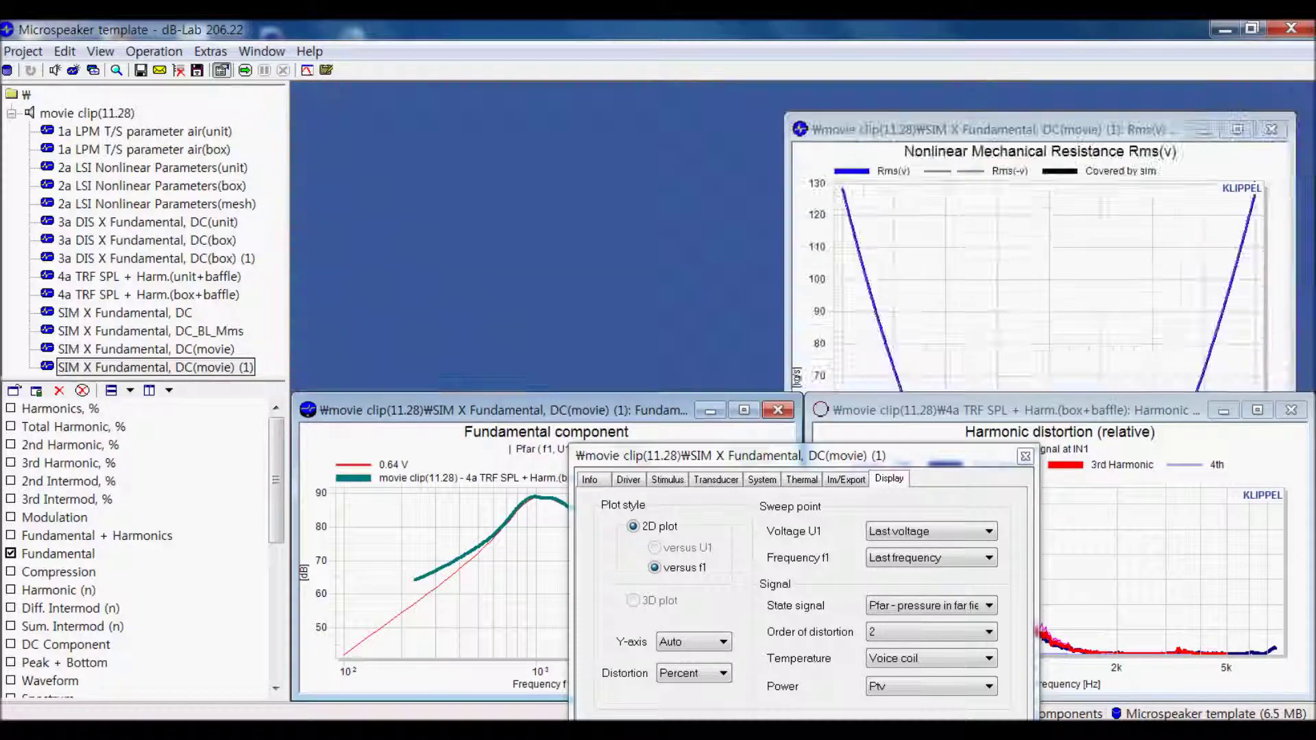
drag(503, 410, 483, 129)
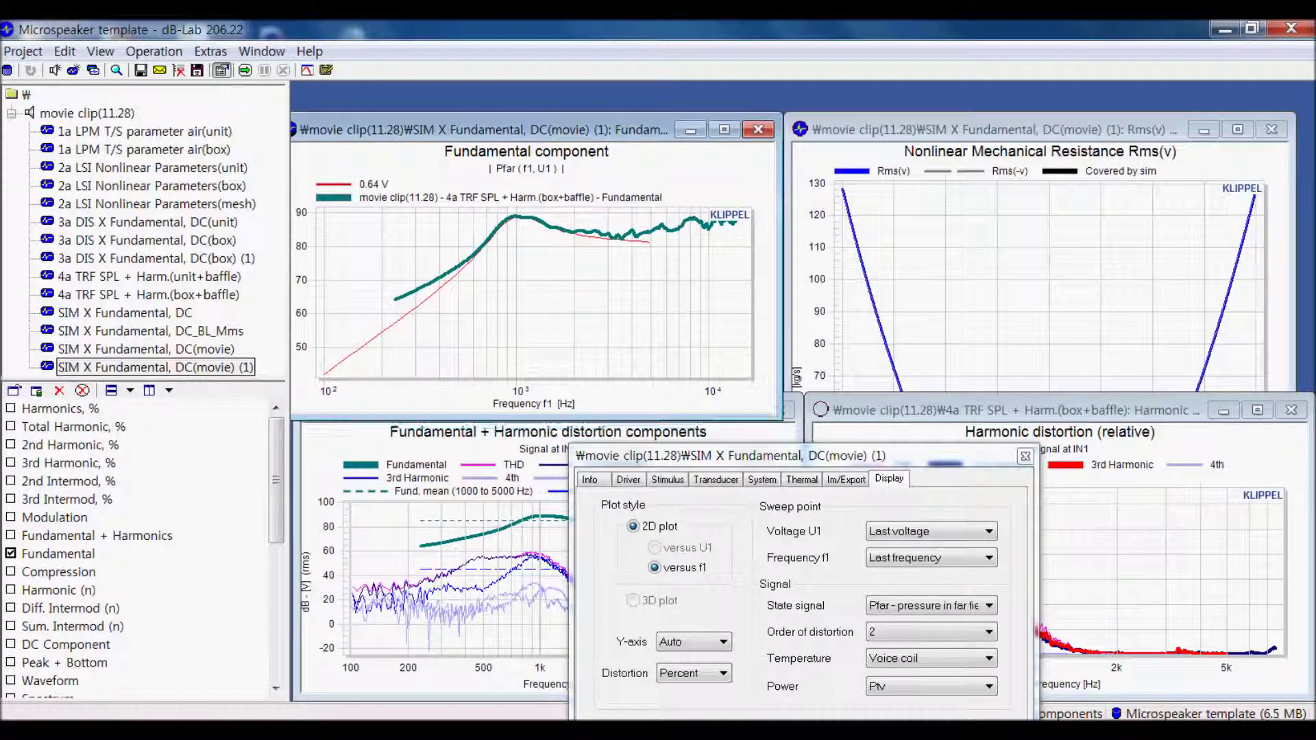
click(480, 432)
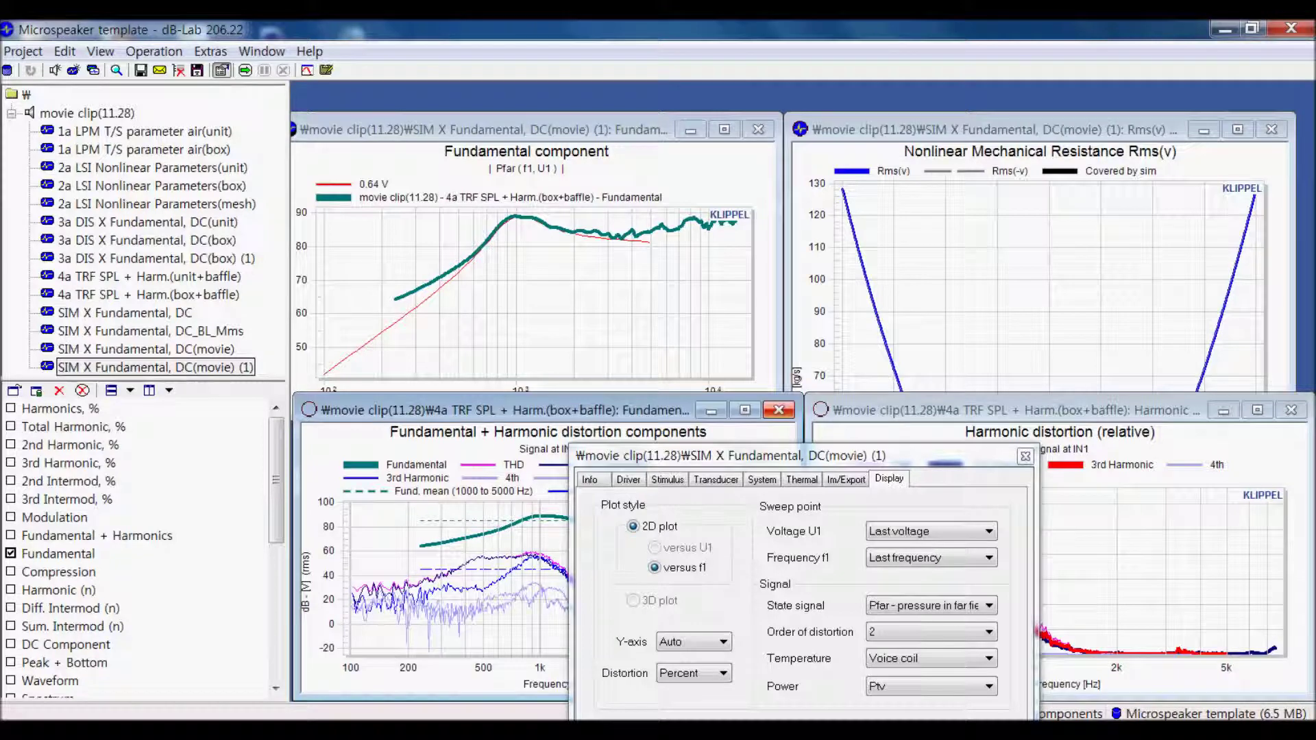
click(779, 410)
click(1291, 410)
drag(801, 468, 177, 479)
drag(535, 418, 534, 702)
drag(1039, 643, 1040, 699)
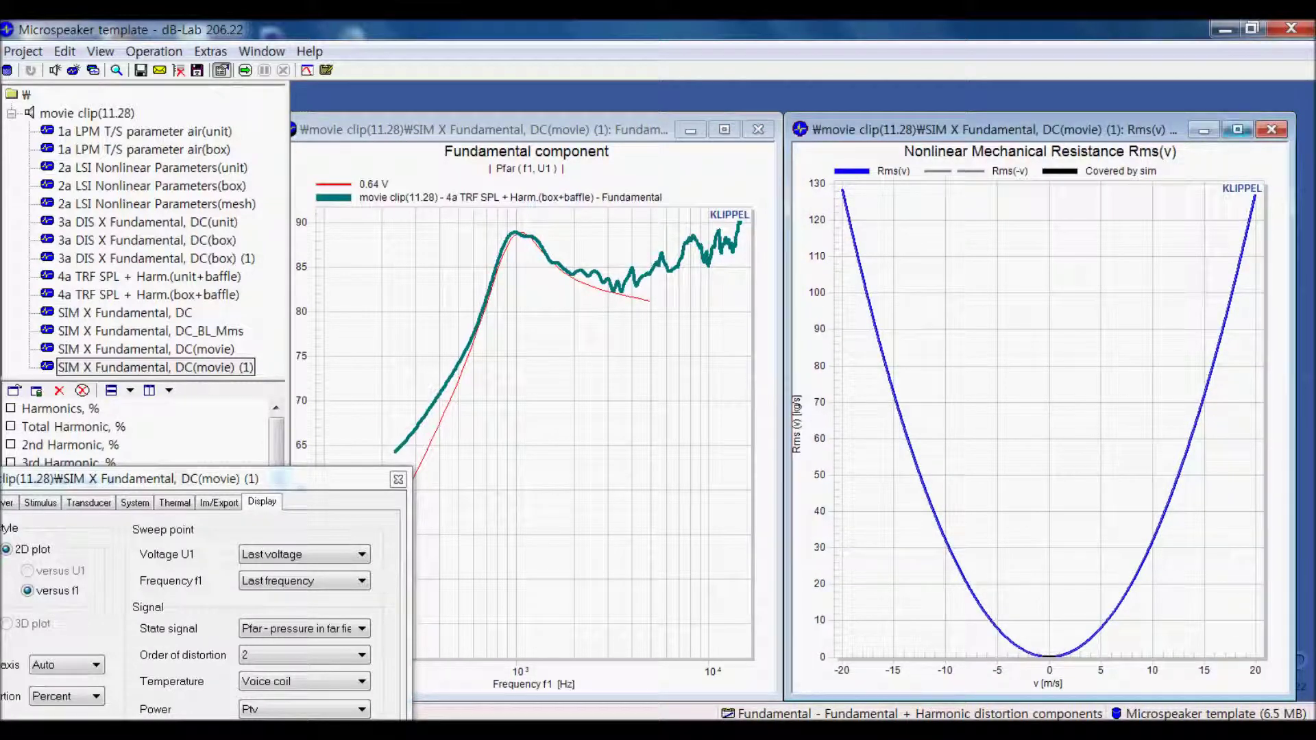
Step: Close the Rms(v) chart, maximize the Fundamental component chart, and zoom in on the resonance peak up to about 5 kHz
click(1271, 129)
click(723, 129)
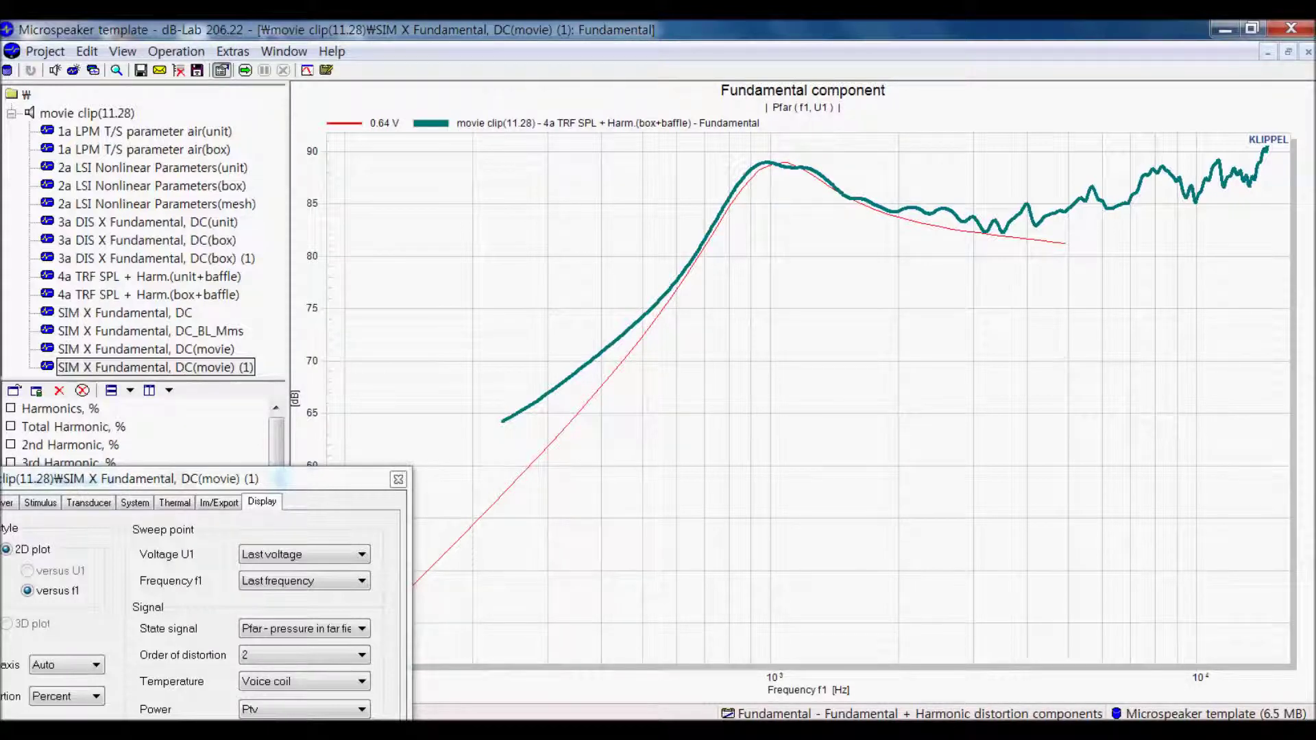
drag(171, 479, 387, 429)
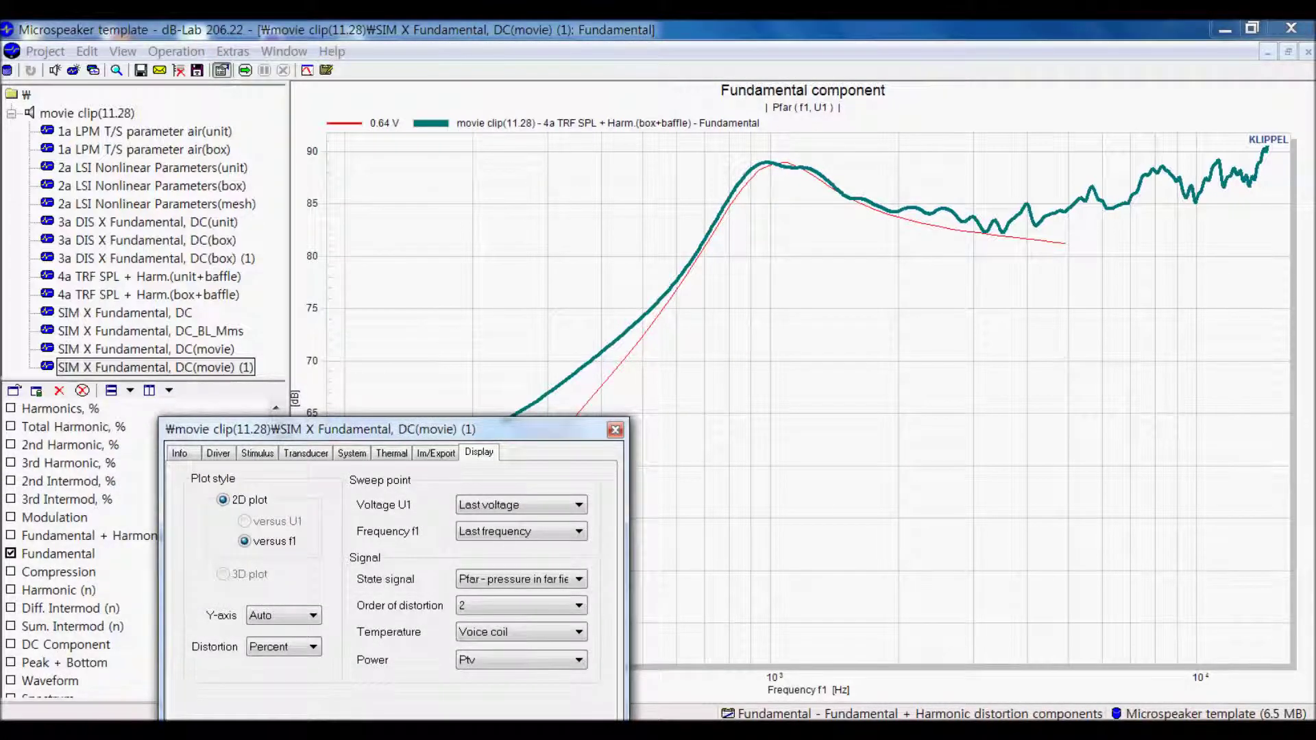
click(632, 136)
drag(632, 135, 1093, 325)
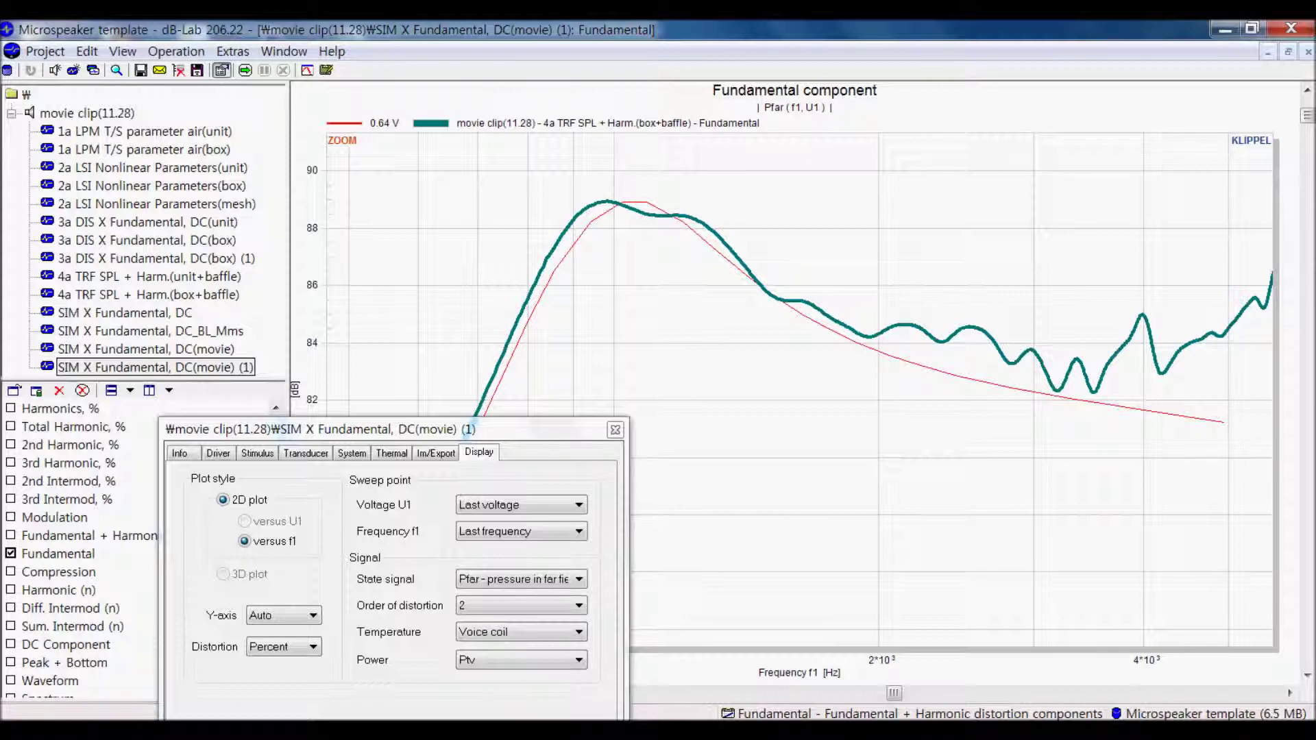
Step: Set the Rms(v) curve's width to 0.928 in the transducer parameters and accept discarding the primary data
drag(470, 429, 465, 331)
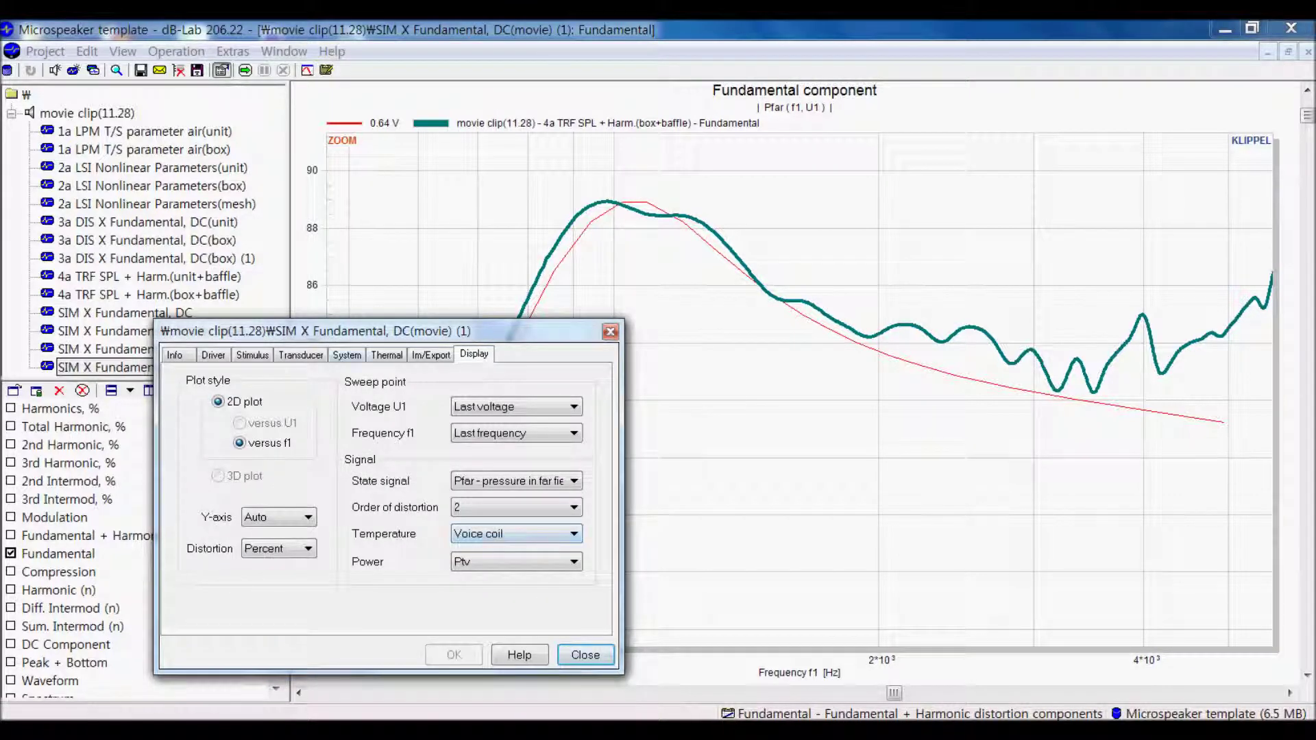
click(346, 355)
click(300, 355)
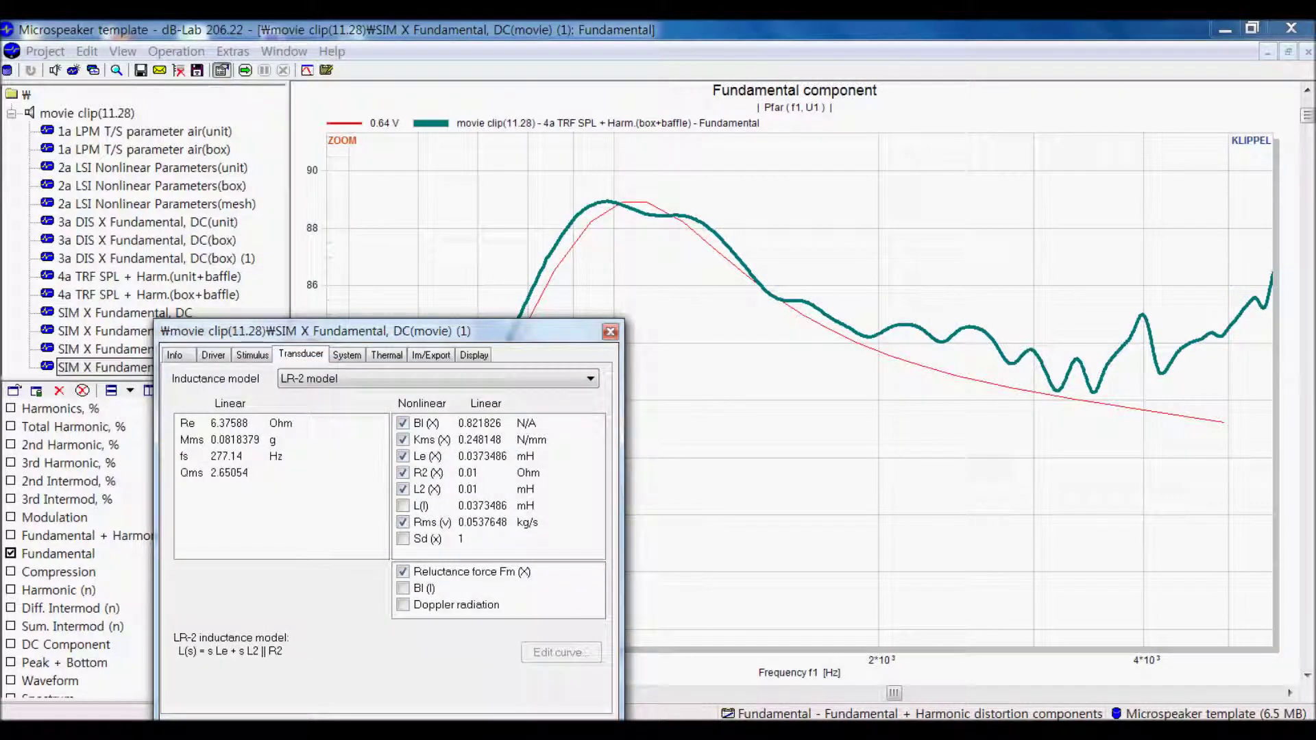
click(431, 523)
click(562, 653)
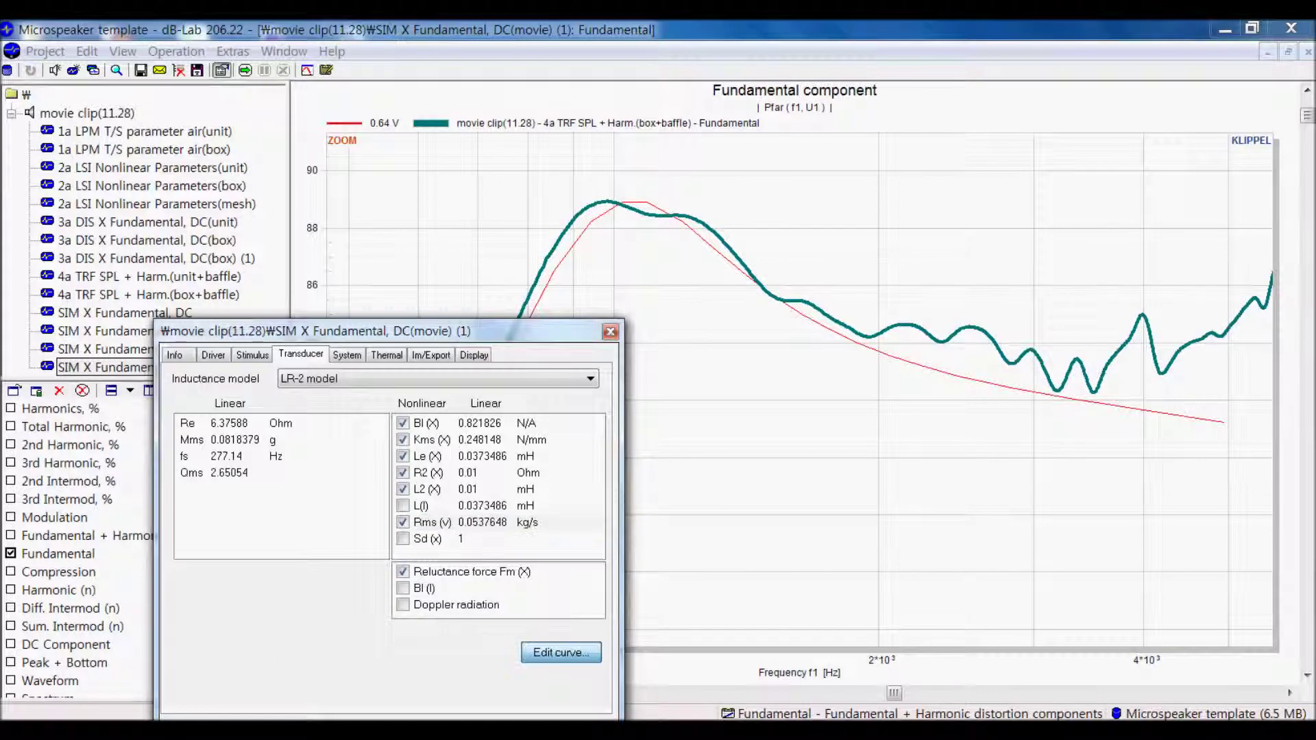
drag(439, 340, 359, 328)
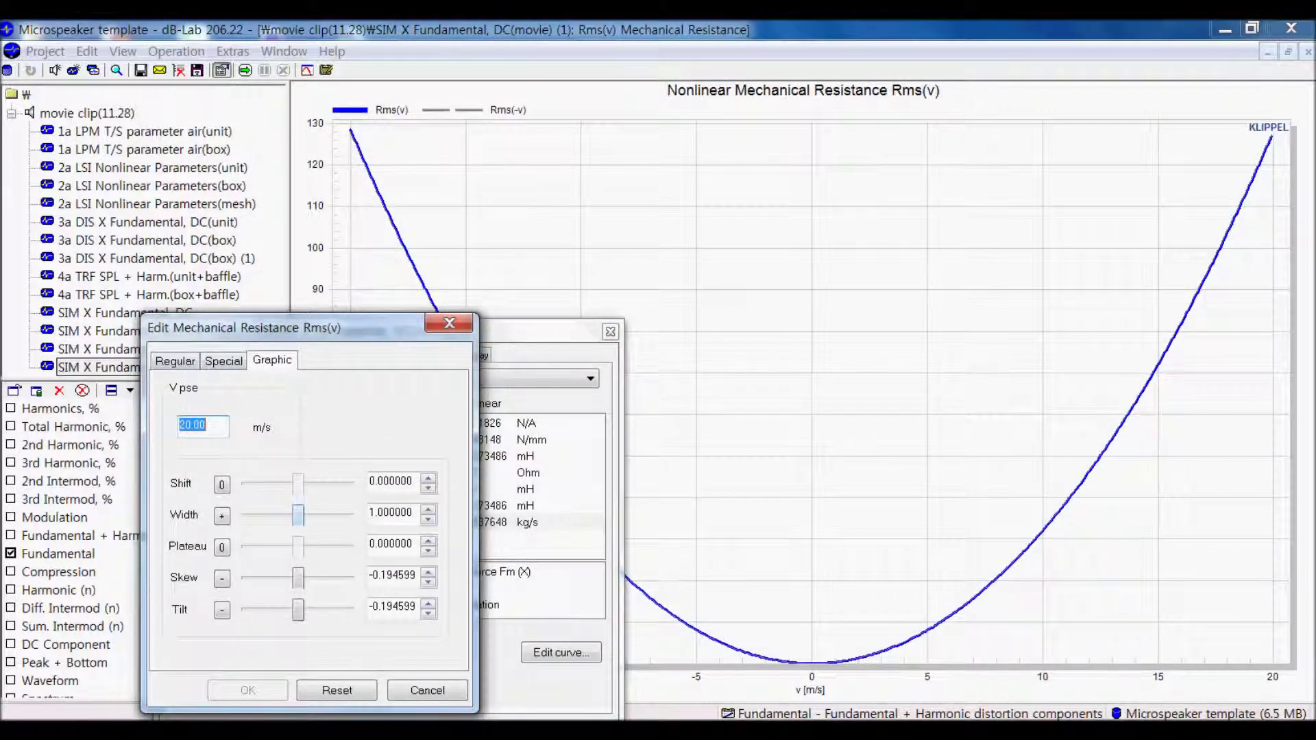
drag(298, 516, 288, 515)
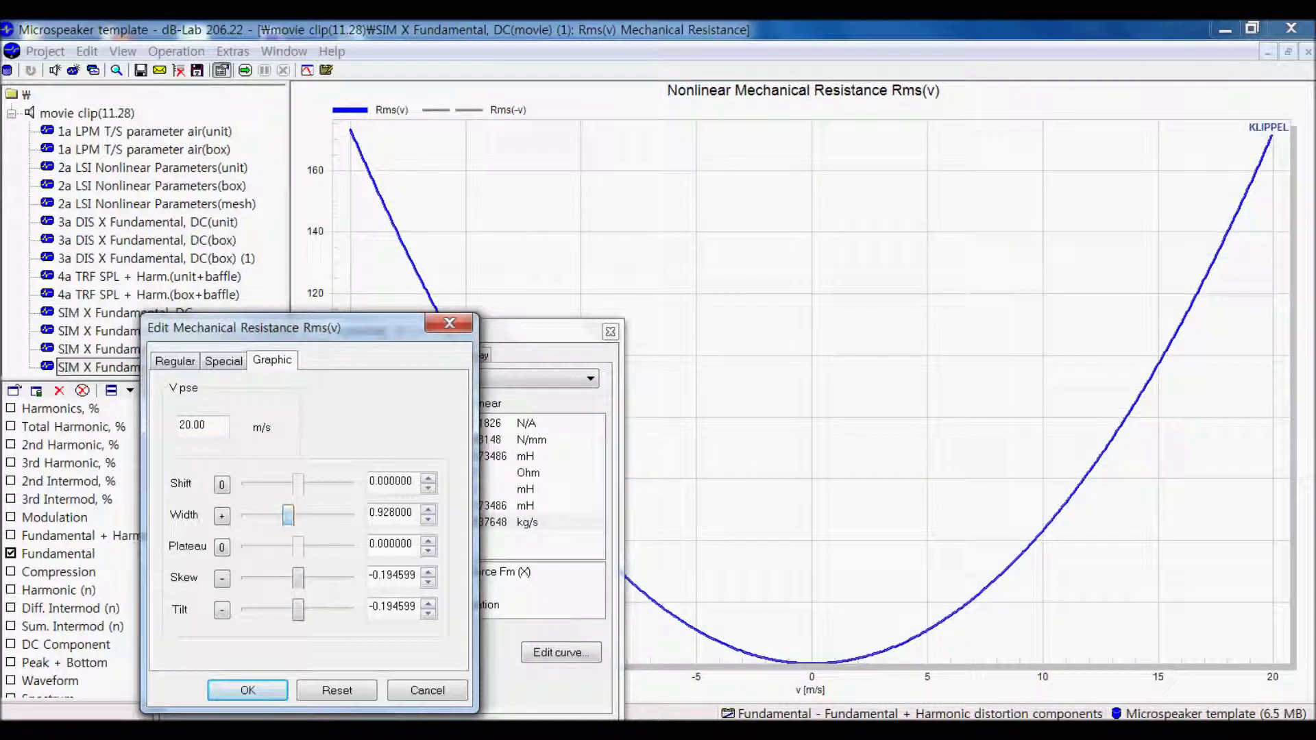
click(247, 690)
click(329, 567)
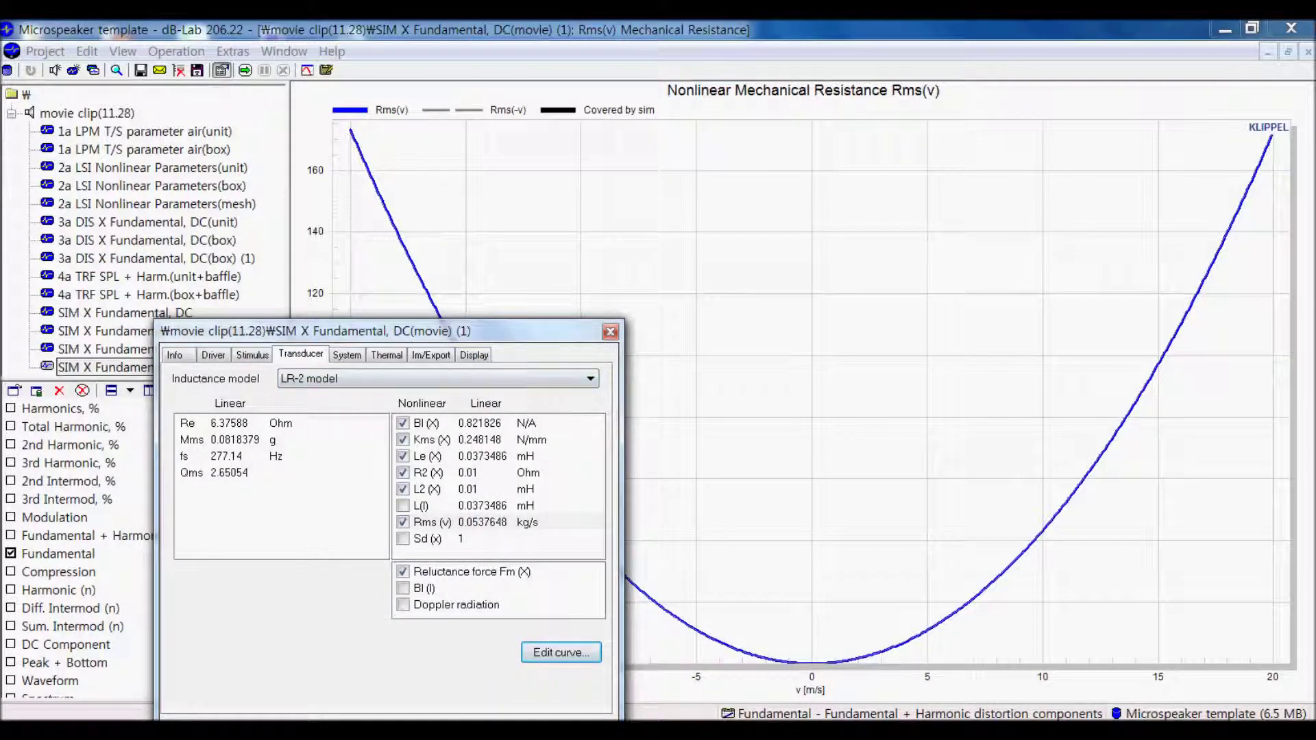
Step: Close the Rms(v) chart and rerun the simulation with the maximized Fundamental component chart uncovered for comparison with the TRF curve
click(1308, 52)
click(739, 129)
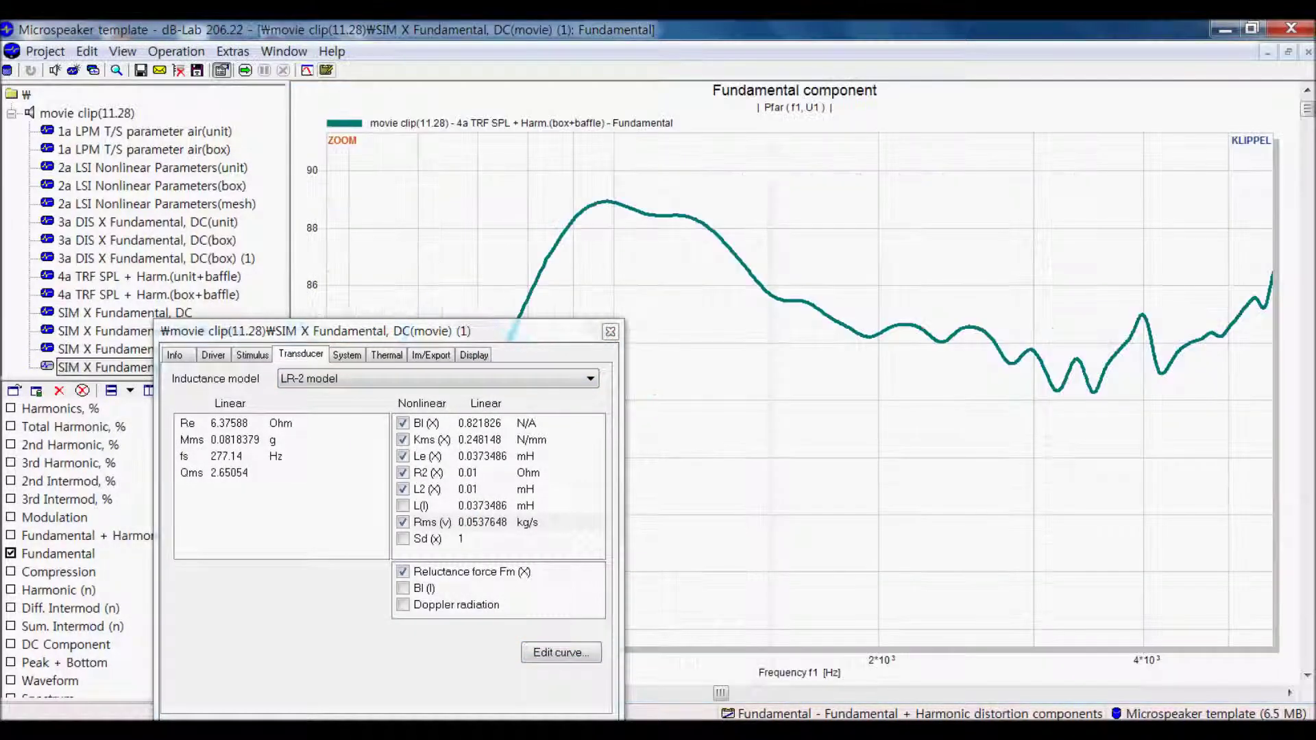
click(245, 69)
drag(411, 331, 56, 238)
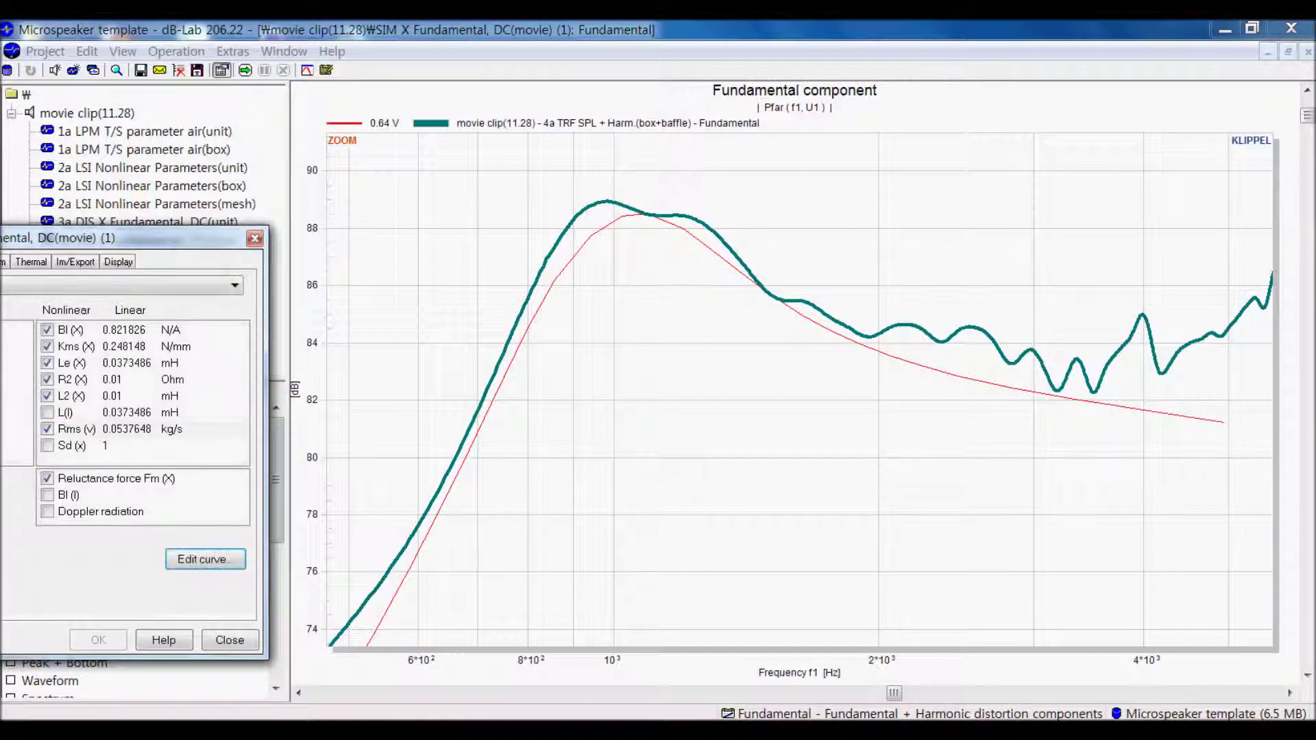
Step: Set the Rms(v) curve's width to 1.072 and its plateau to 0.888, and accept discarding the primary data
drag(138, 238, 494, 220)
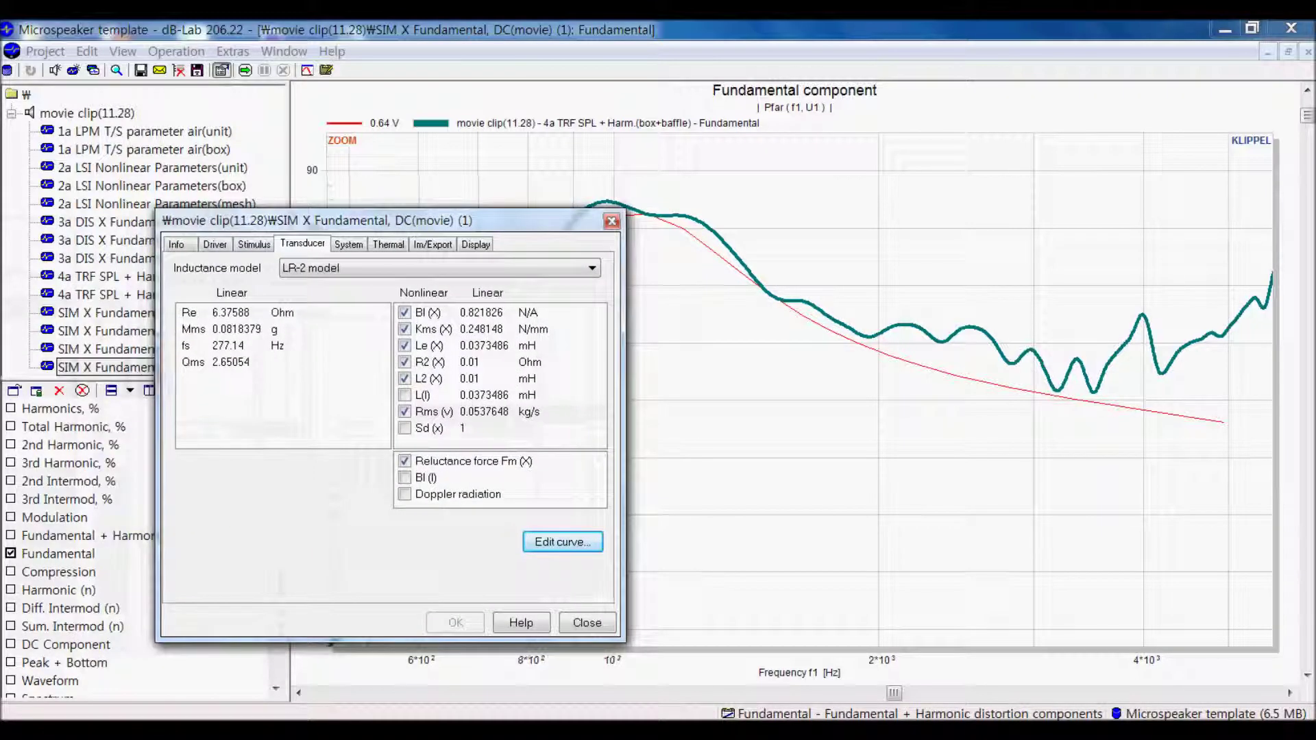
click(426, 411)
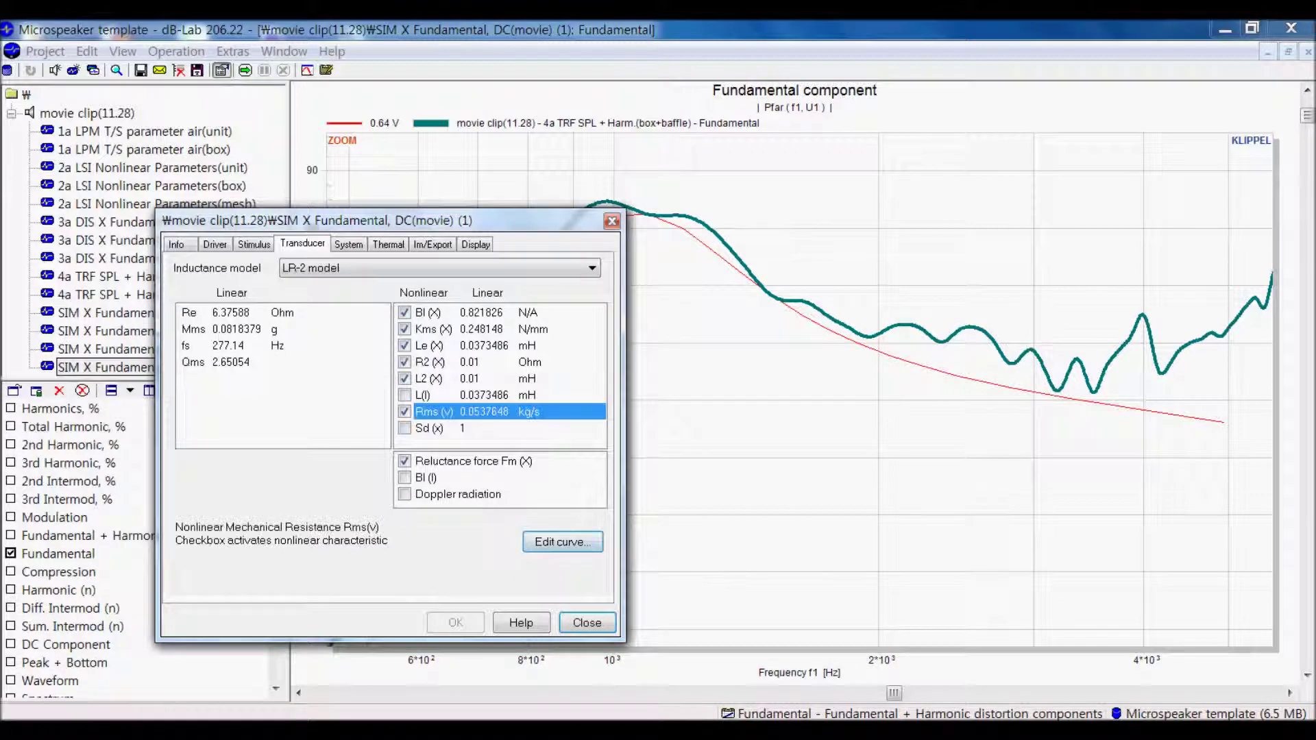
click(562, 542)
drag(379, 428, 384, 427)
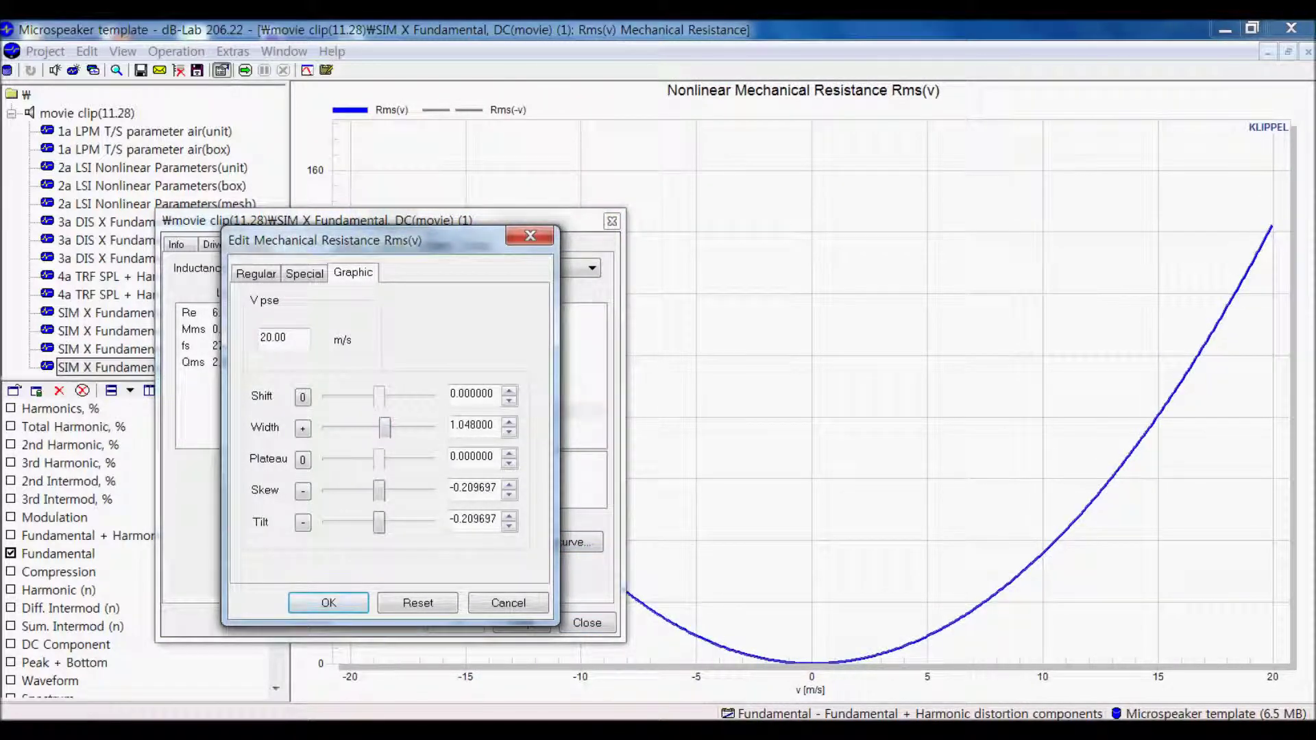
click(332, 676)
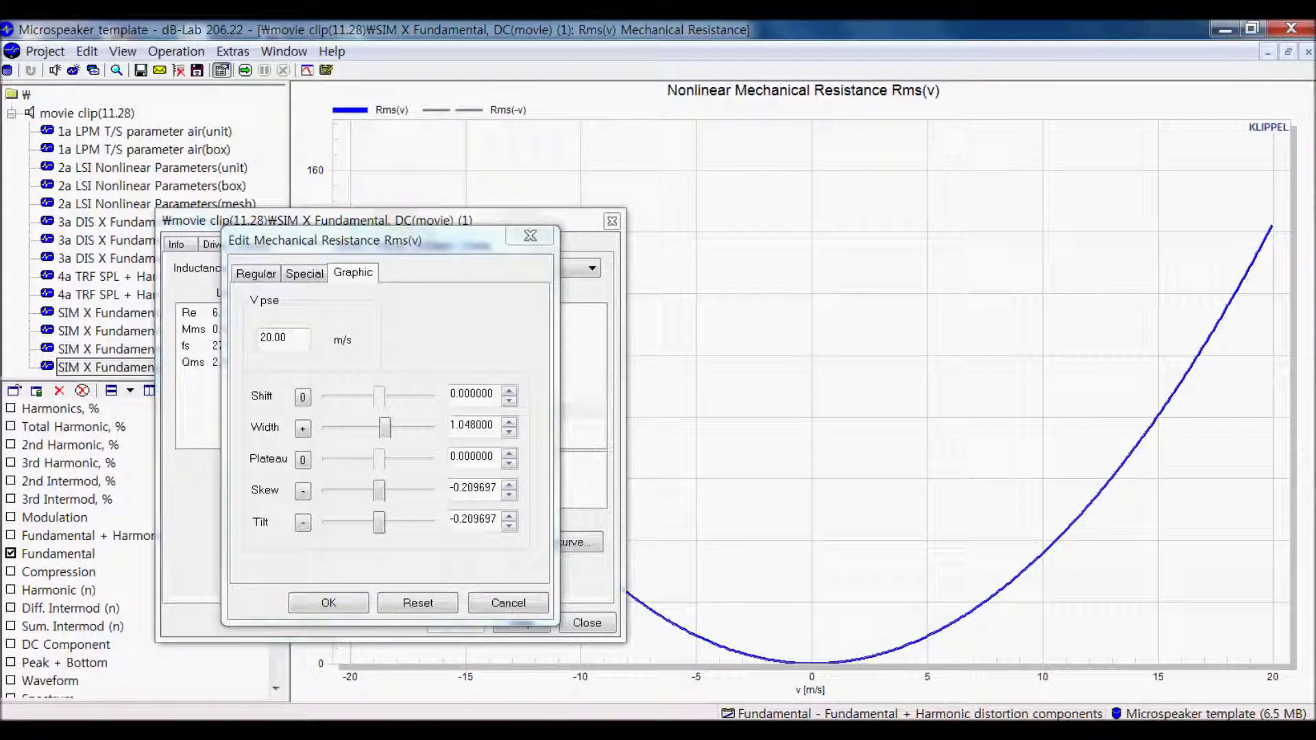
drag(384, 427, 388, 428)
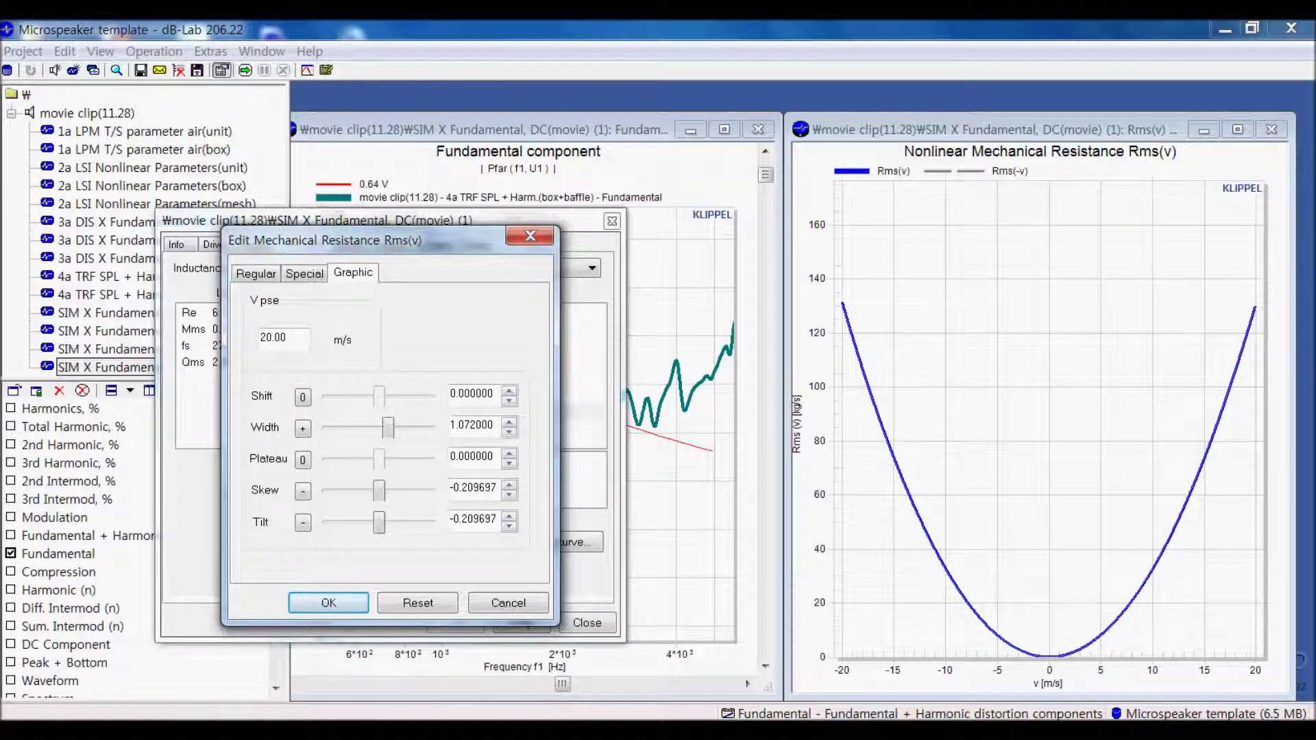
mouse_move(379, 458)
mouse_down()
mouse_move(419, 459)
mouse_move(364, 459)
mouse_up()
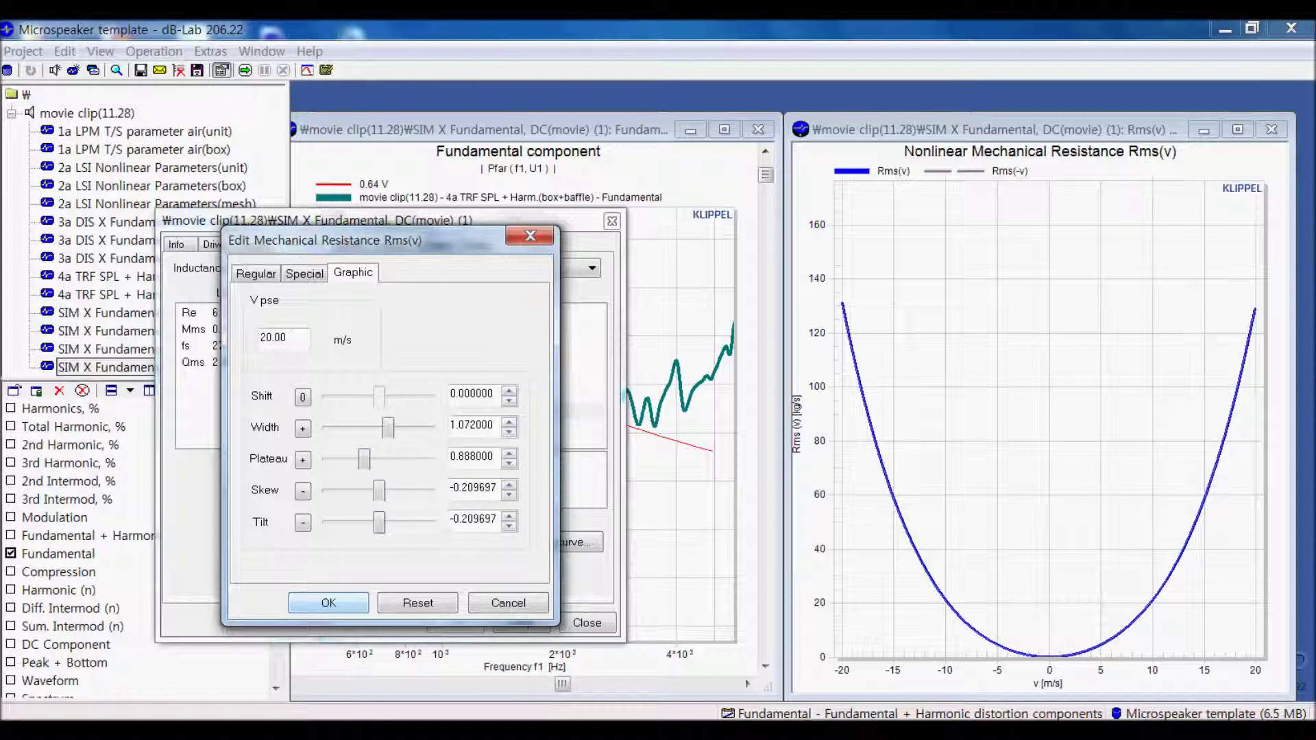
click(329, 602)
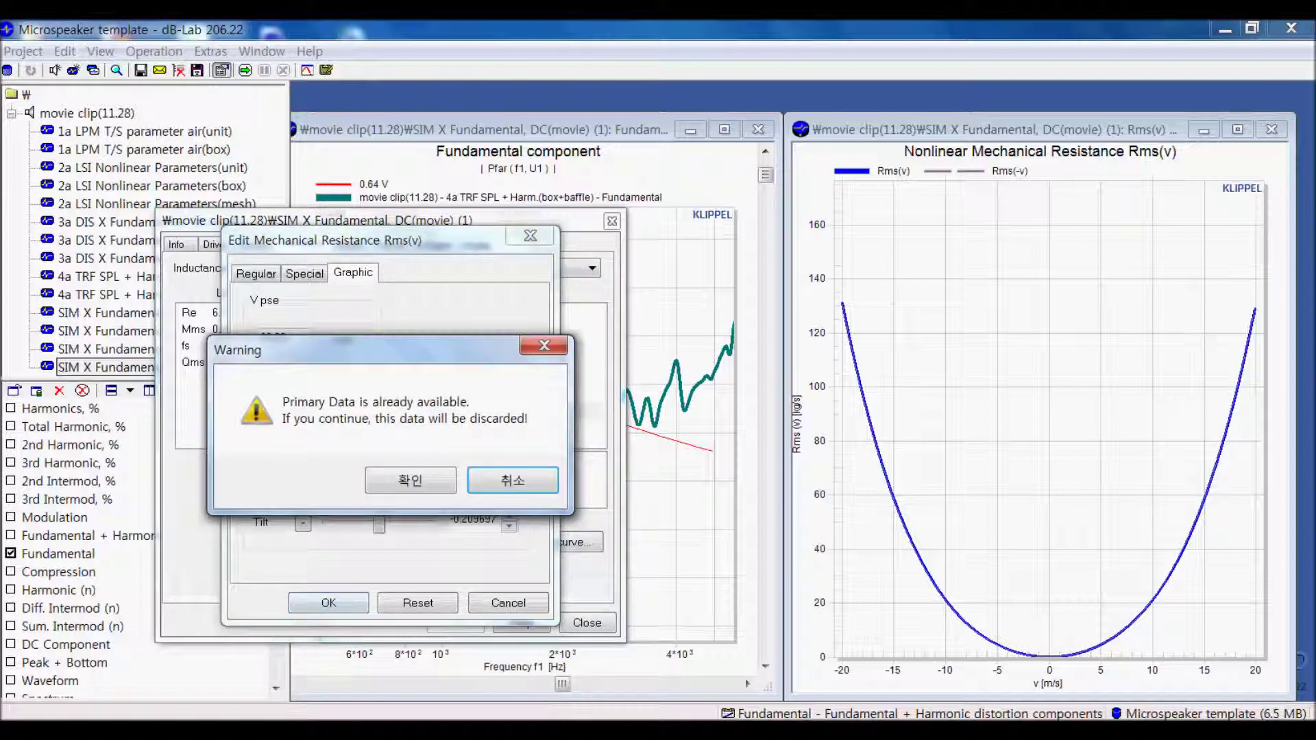
click(414, 479)
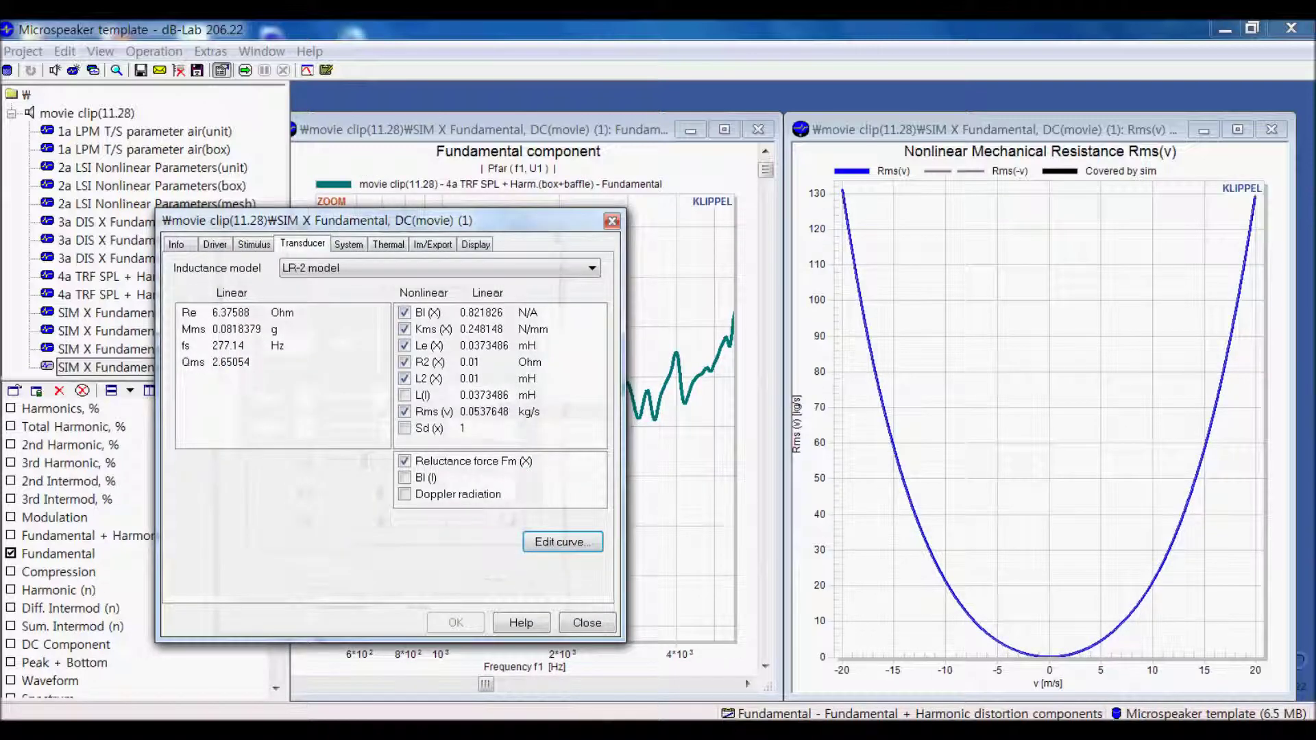
Step: Rerun the simulation with the reshaped Rms(v) curve and compare its Fundamental component with the TRF curve
drag(384, 220, 61, 207)
click(246, 70)
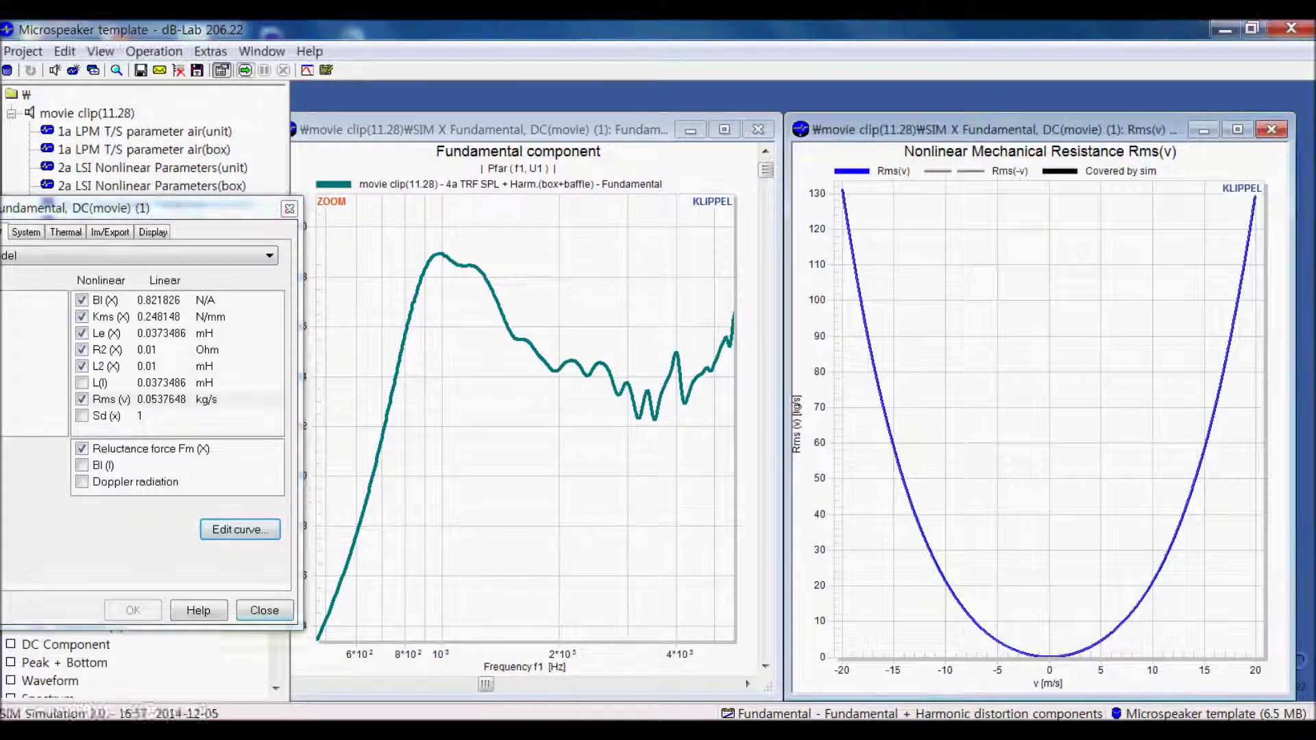
drag(206, 208, 146, 197)
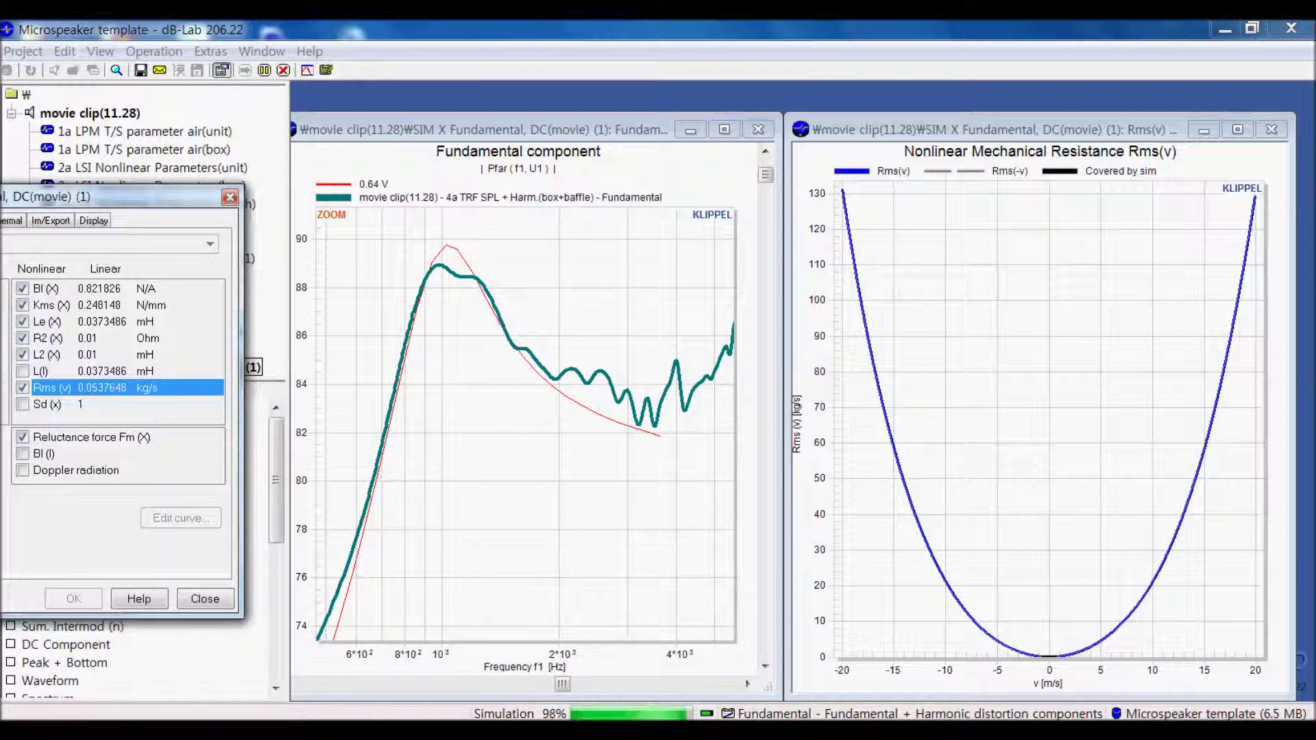
drag(288, 199, 96, 300)
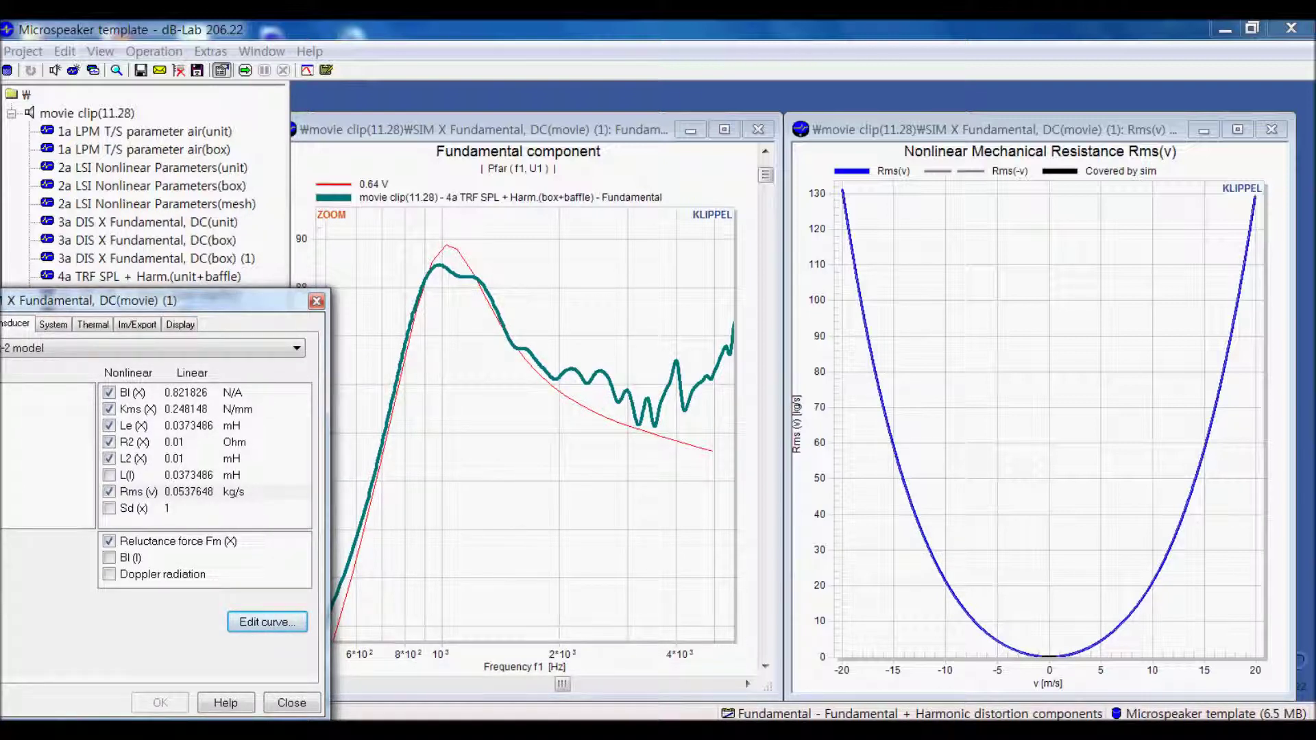
drag(83, 300, 499, 188)
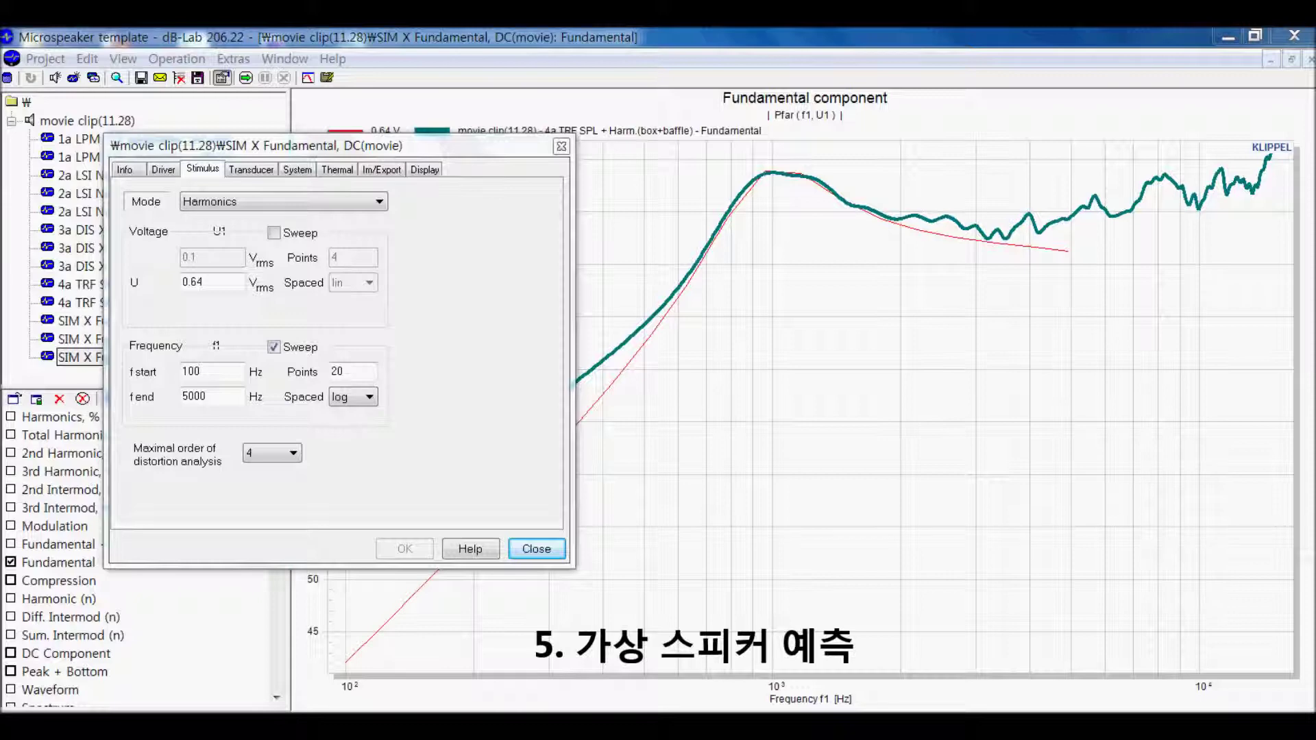
Step: Uncover SIM X Fundamental, DC(movie)'s Fundamental component chart and highlight the simulated 0.64 V curve against the TRF measurement
drag(339, 145, 468, 169)
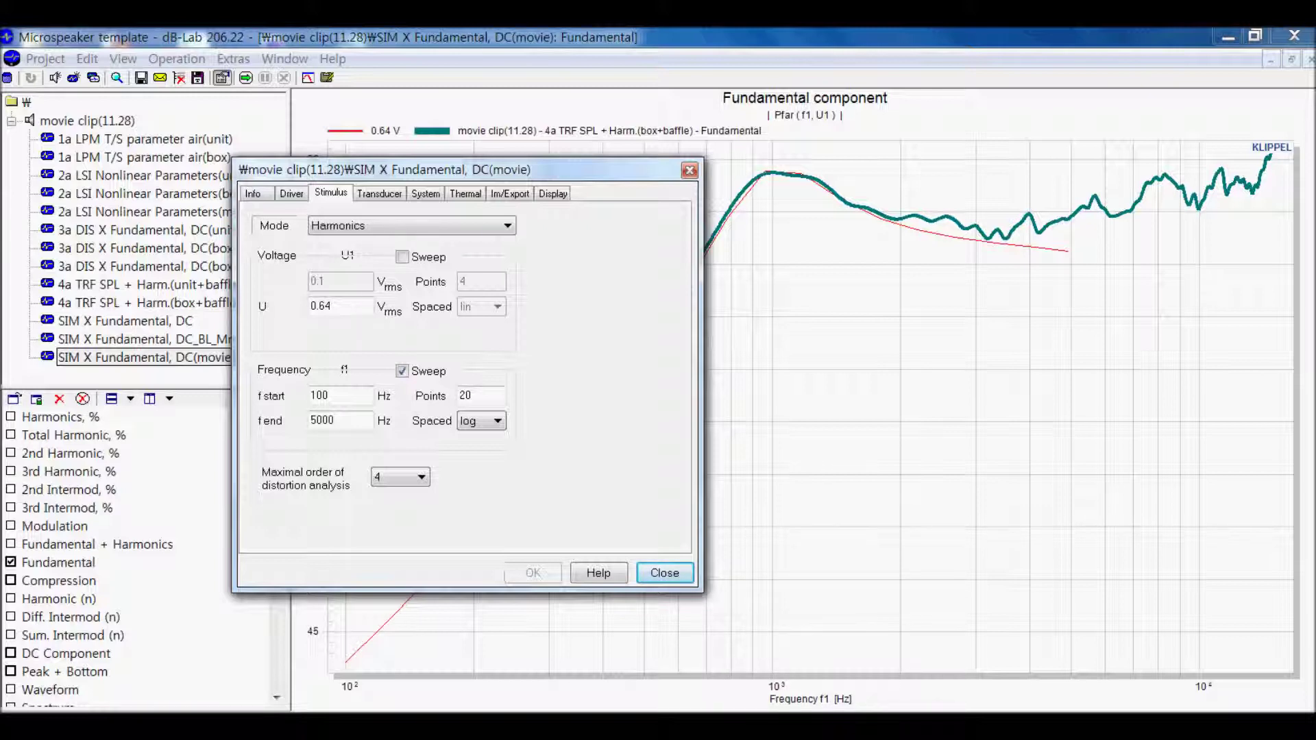
drag(468, 170, 148, 162)
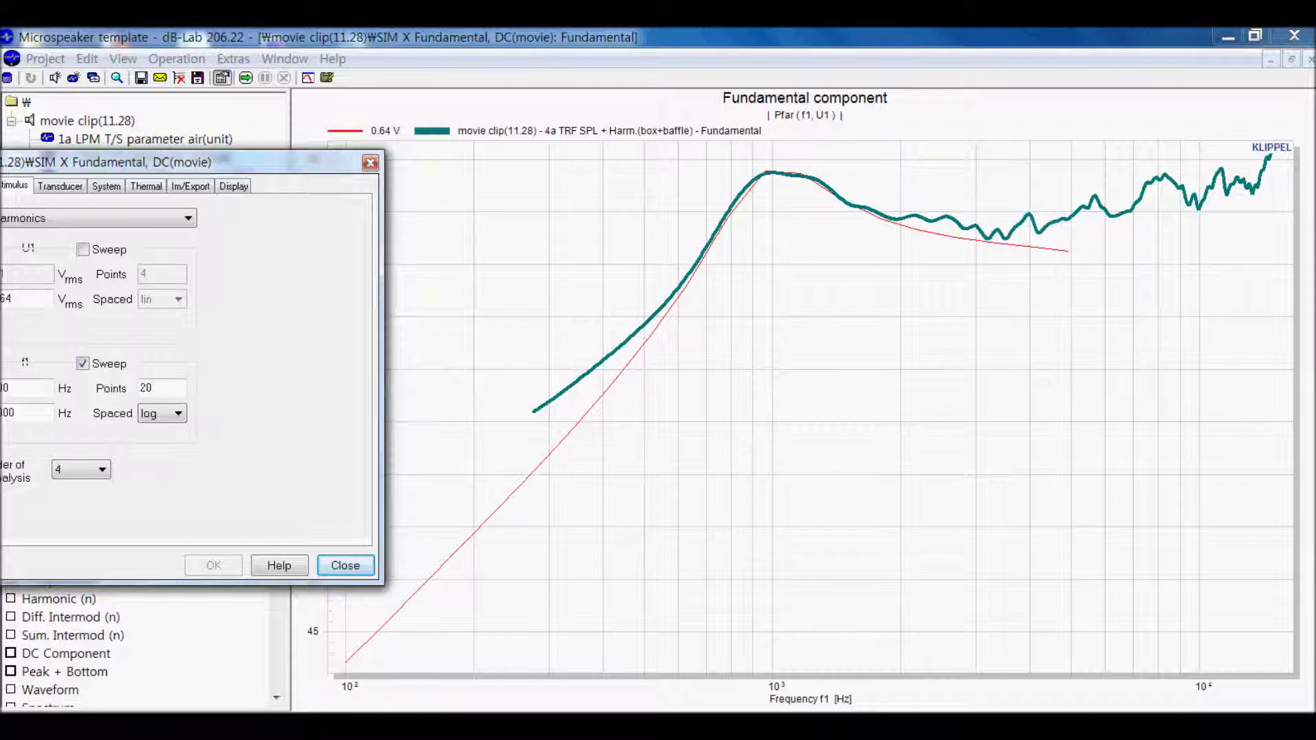
click(645, 344)
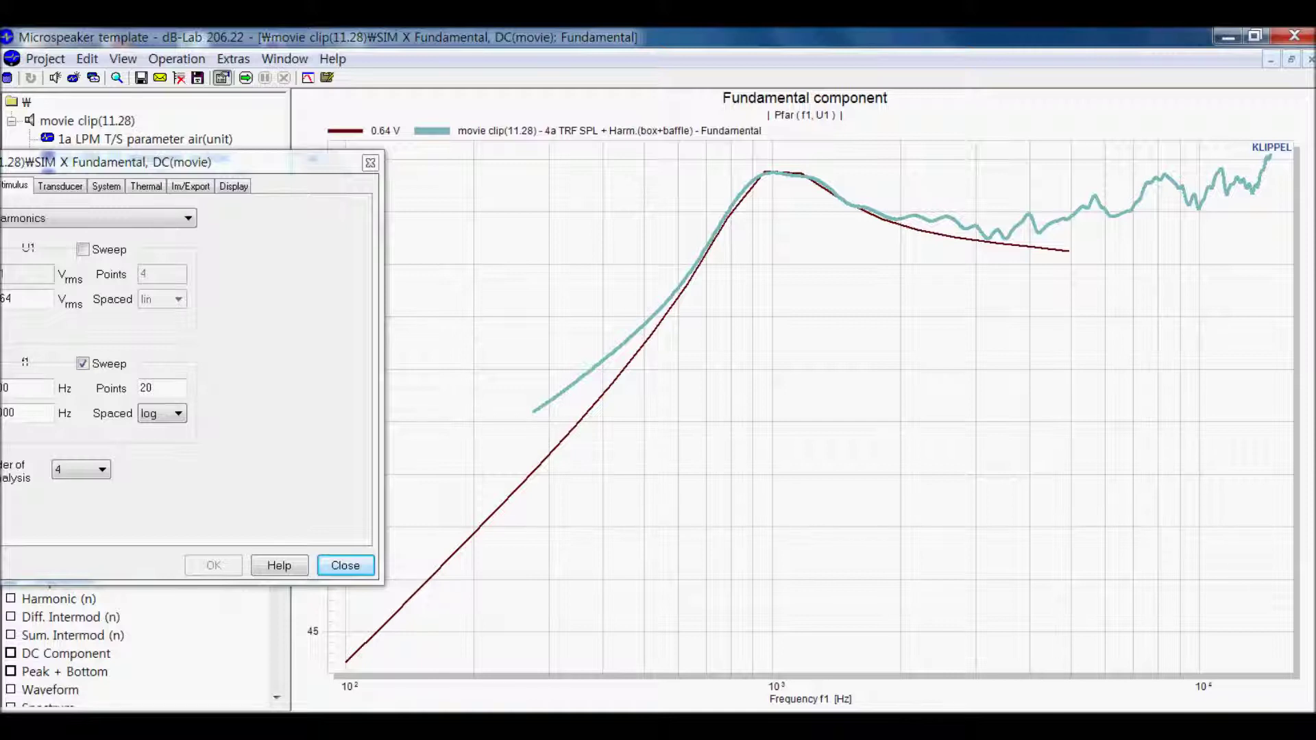
Step: Set the transducer's linear Bl(X) value to 1 N/A and accept discarding the primary data
drag(206, 162, 486, 171)
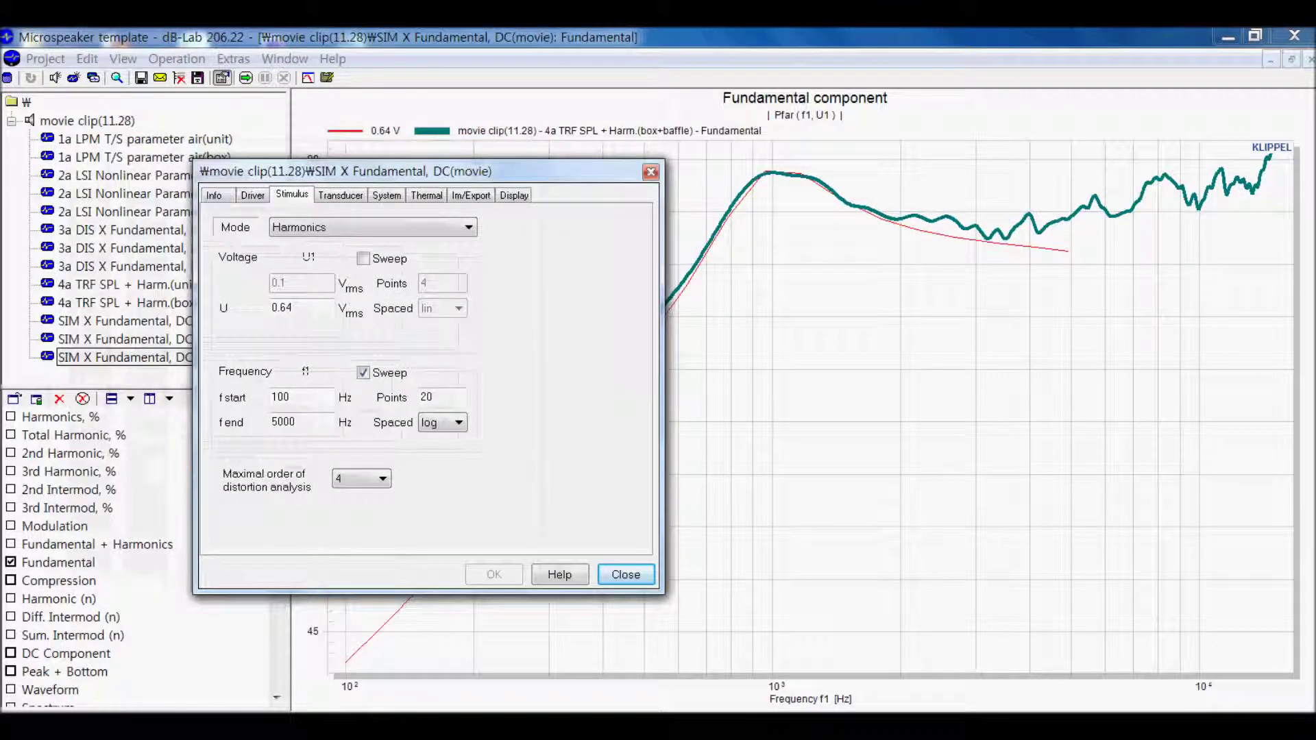
click(340, 195)
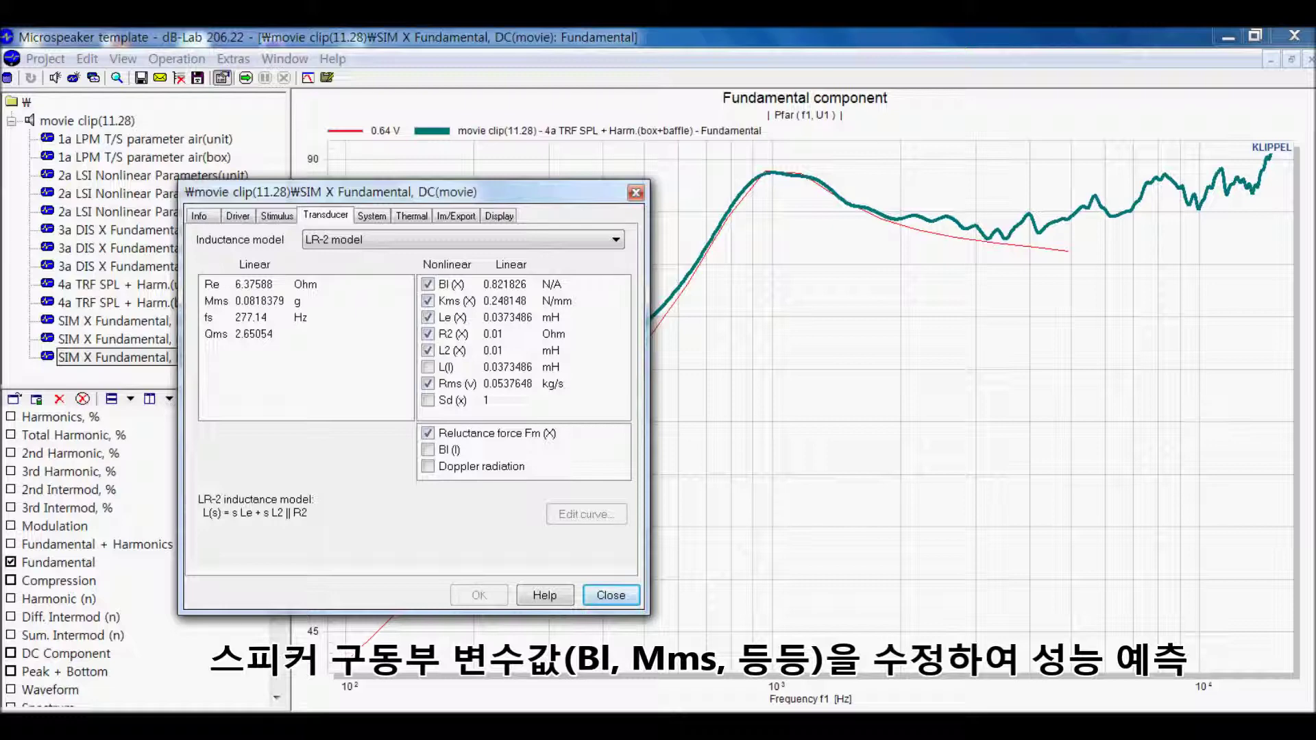
click(506, 284)
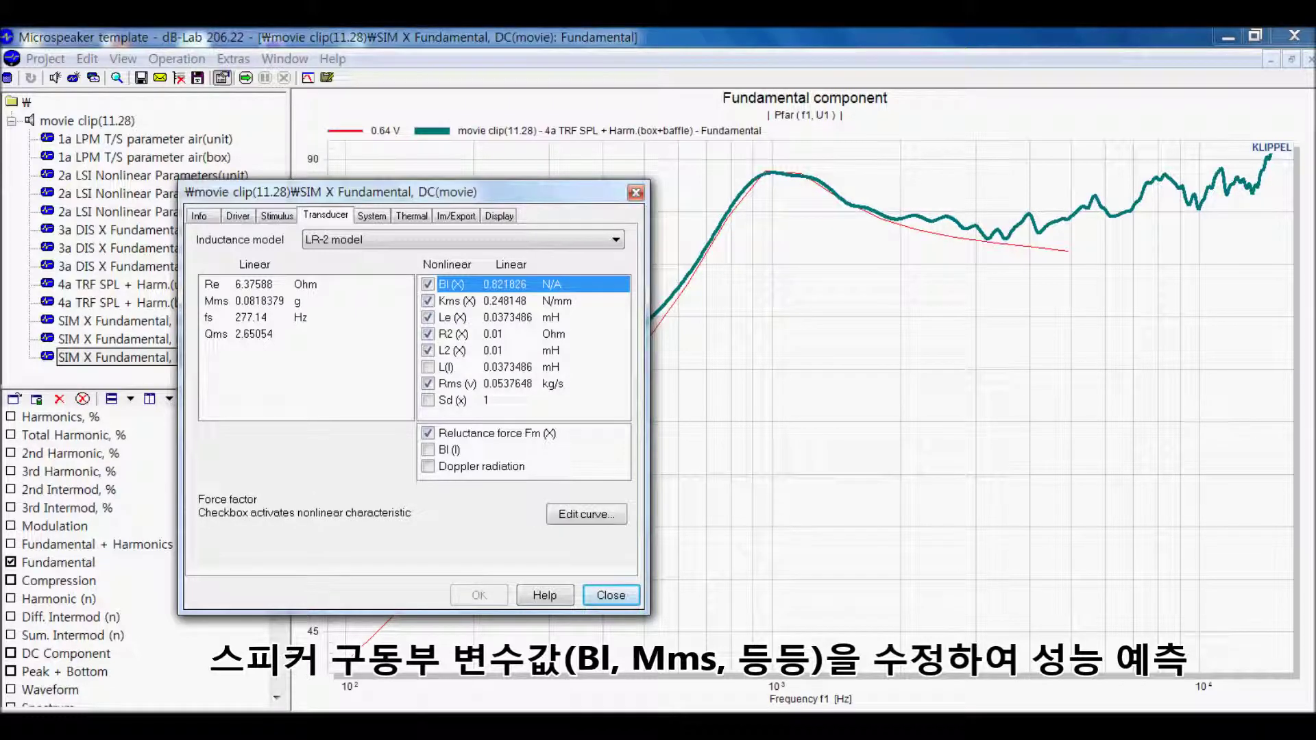
drag(412, 192, 248, 140)
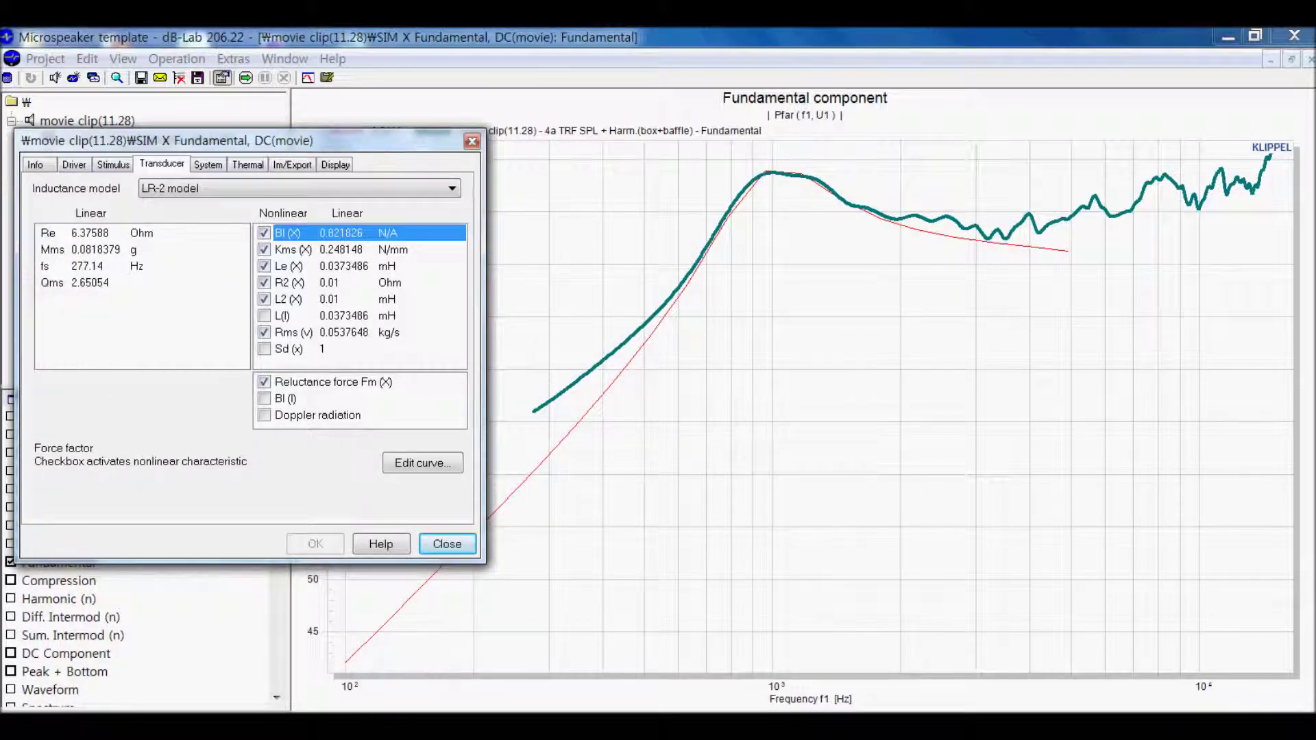
click(340, 233)
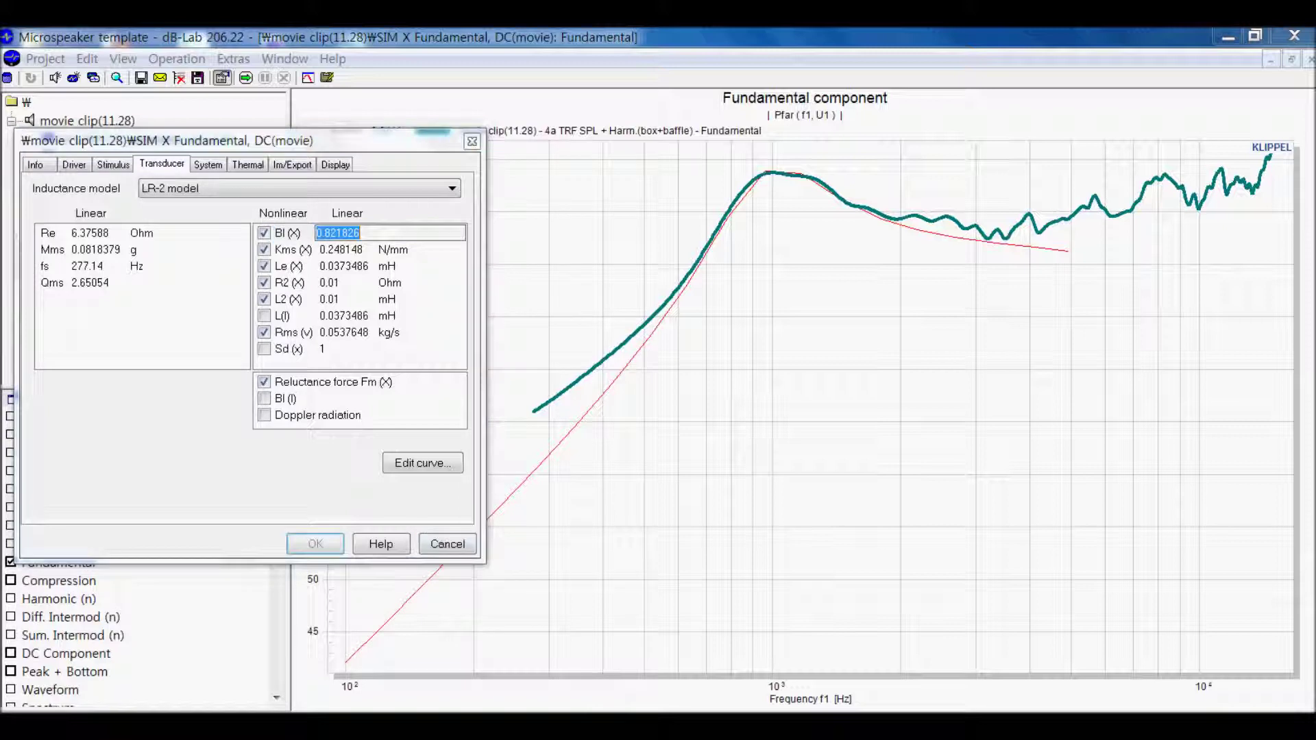
text(1)
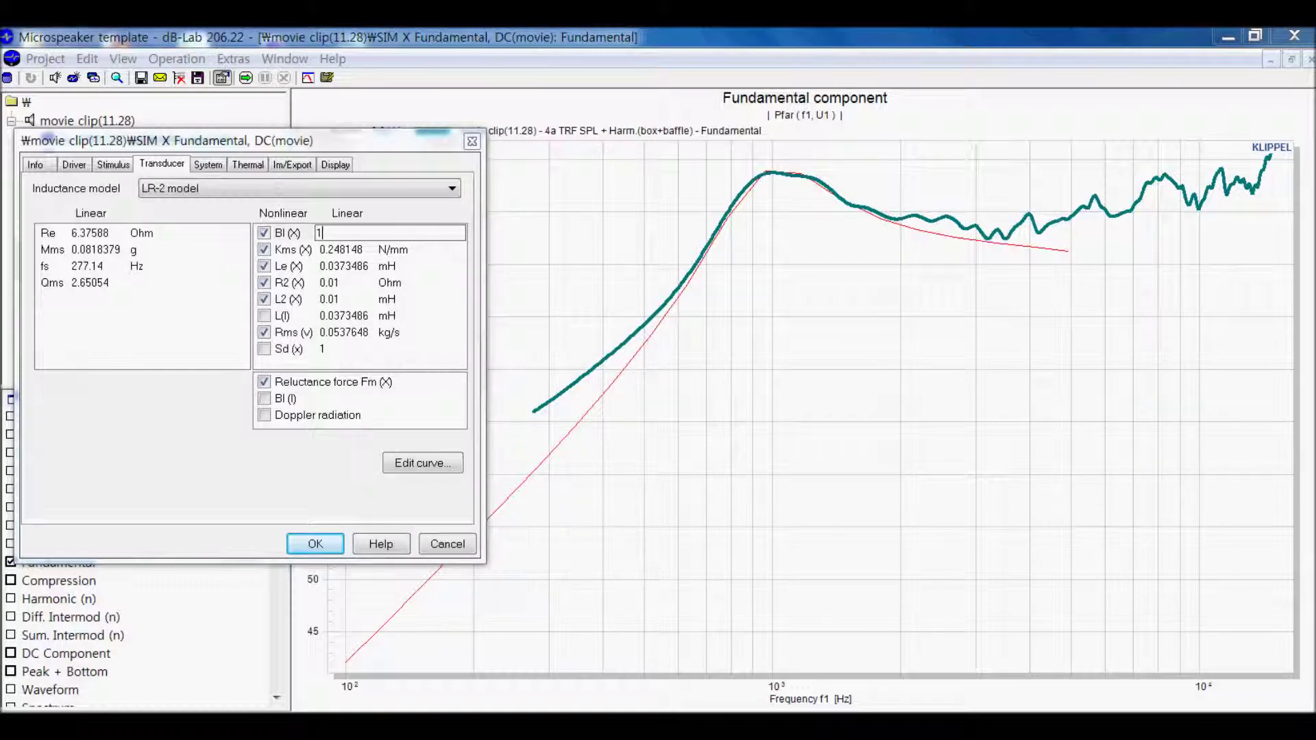
key(Return)
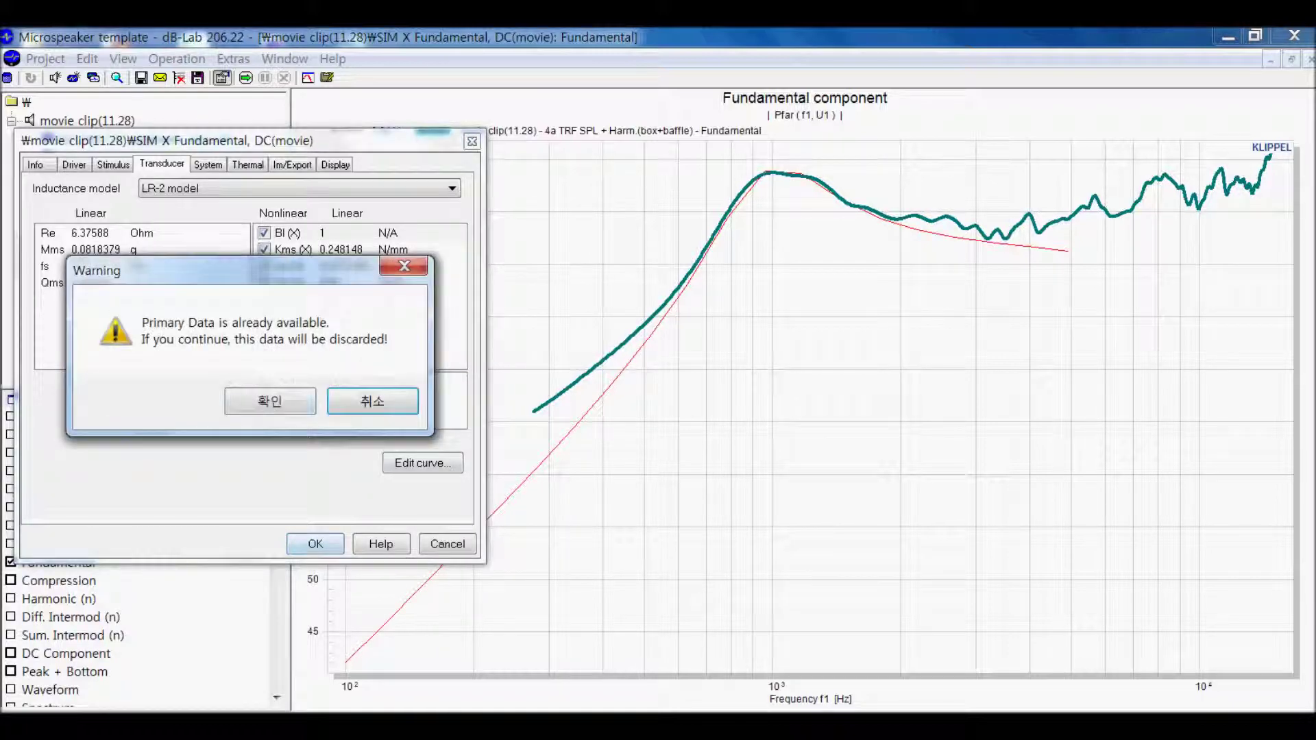
click(269, 401)
Step: Rerun the simulation with Bl(X) at 1 N/A, keeping the Fundamental component chart uncovered for comparison with the TRF curve
drag(319, 140, 106, 141)
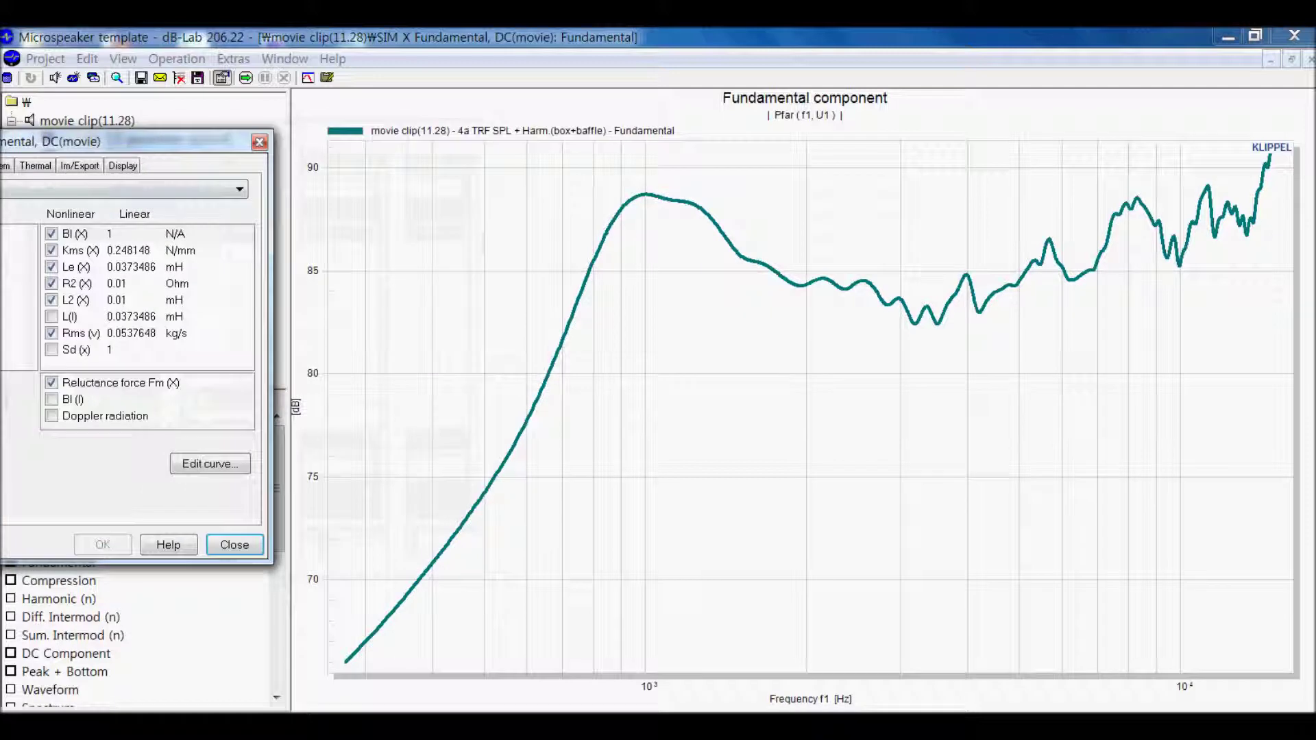
click(233, 58)
click(233, 59)
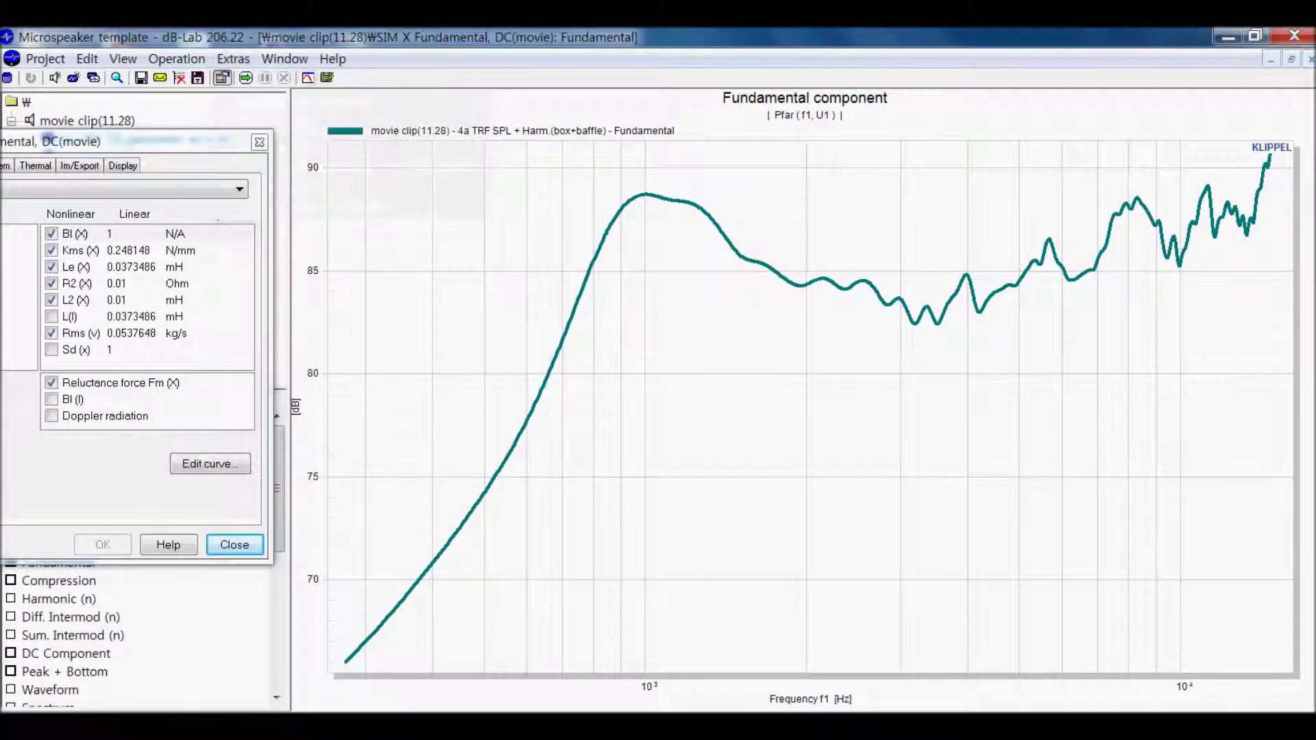
click(246, 78)
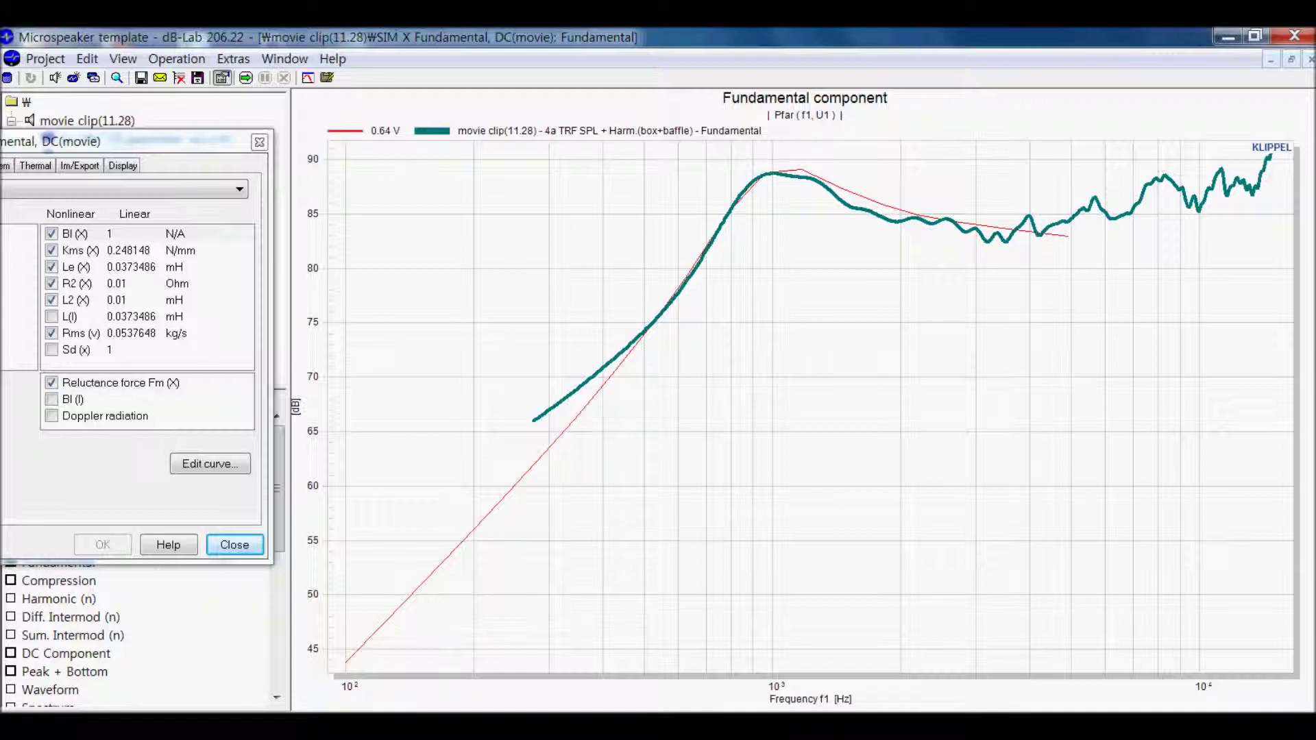
Step: Set the transducer's linear Bl(X) value to 1.5 N/A and accept discarding the primary data
drag(47, 140, 124, 142)
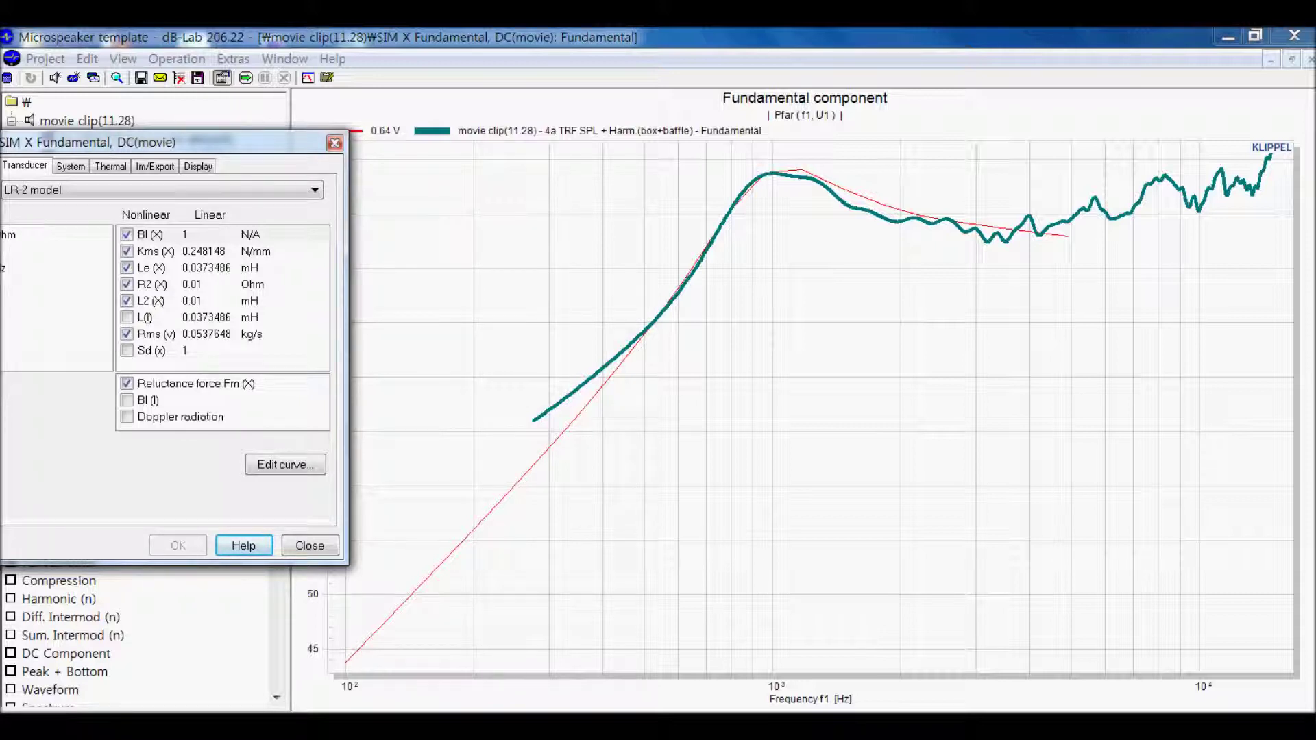
drag(211, 140, 312, 151)
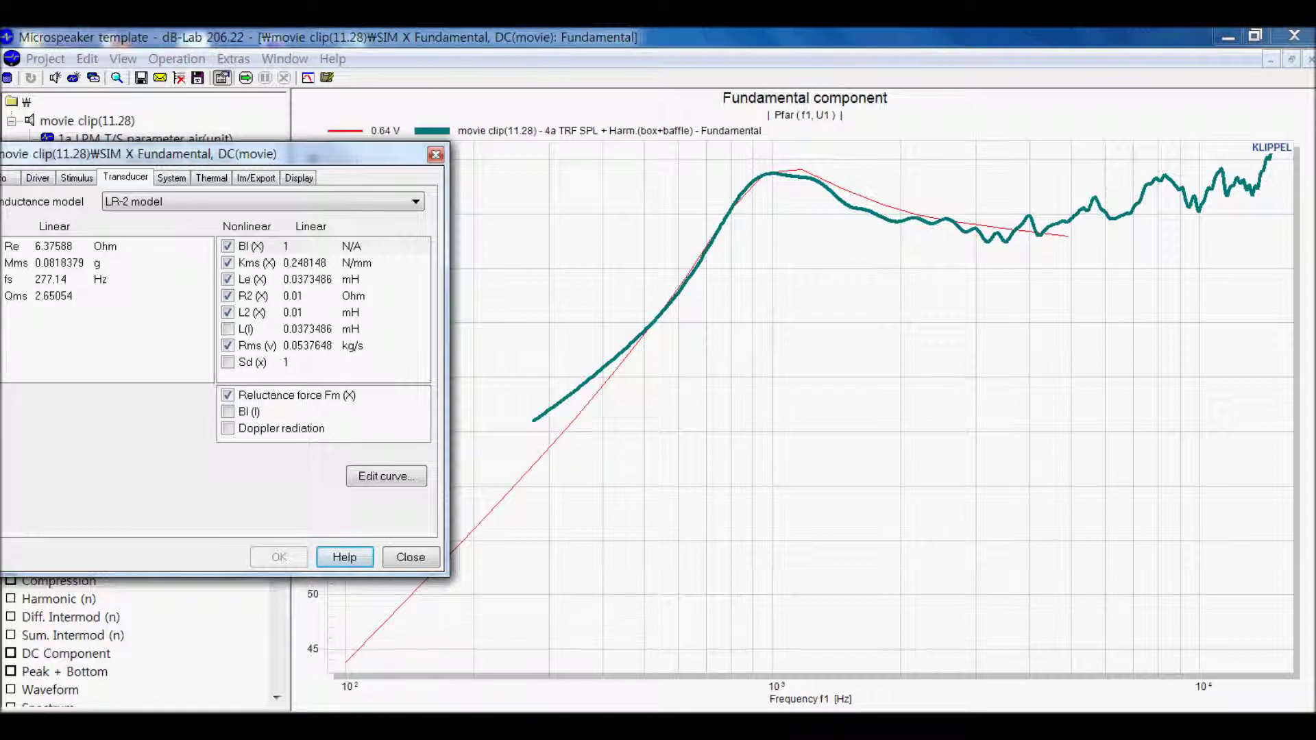
click(285, 246)
double_click(283, 246)
text(1.5)
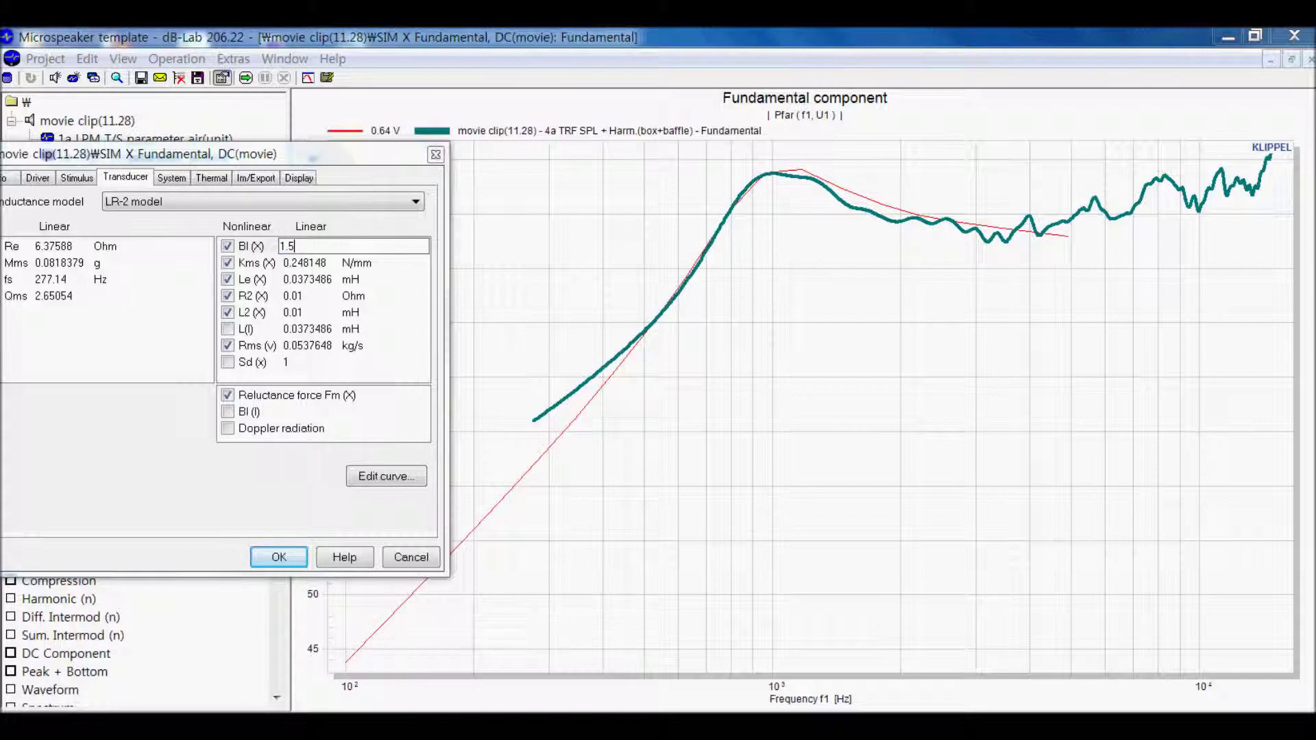
key(Return)
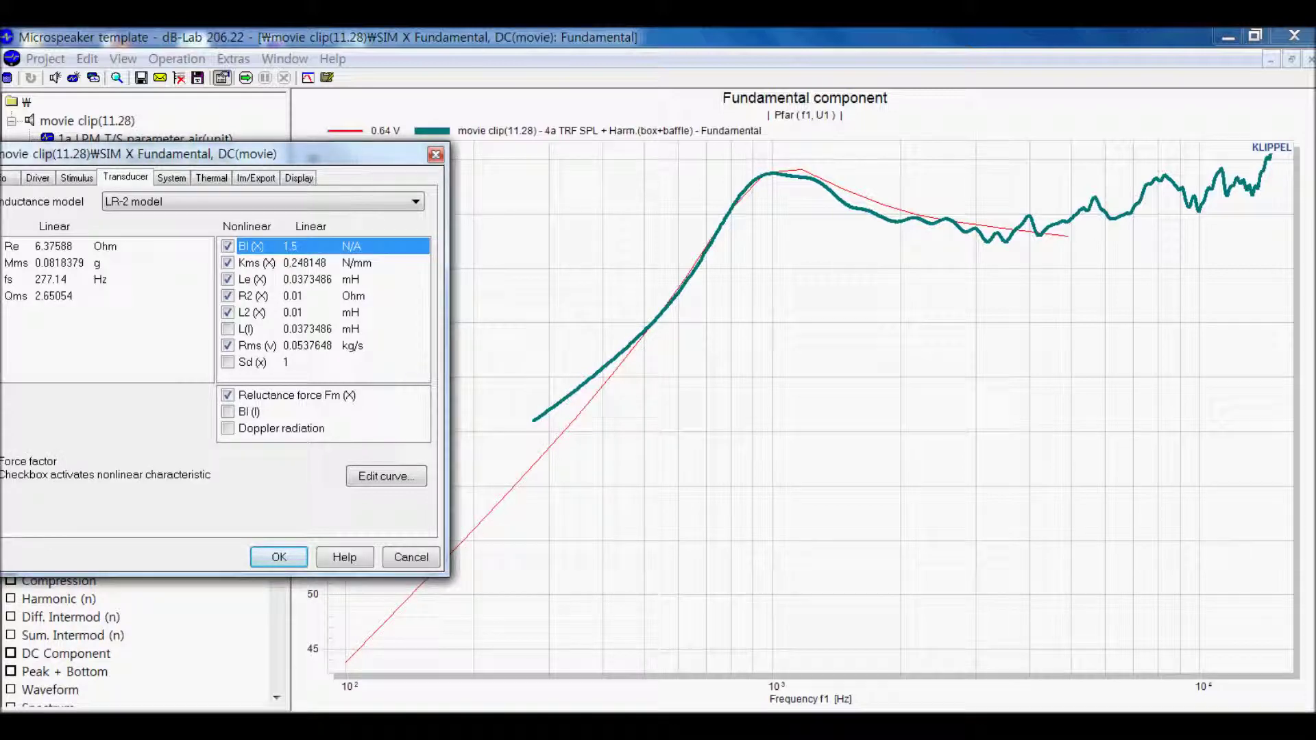
key(Return)
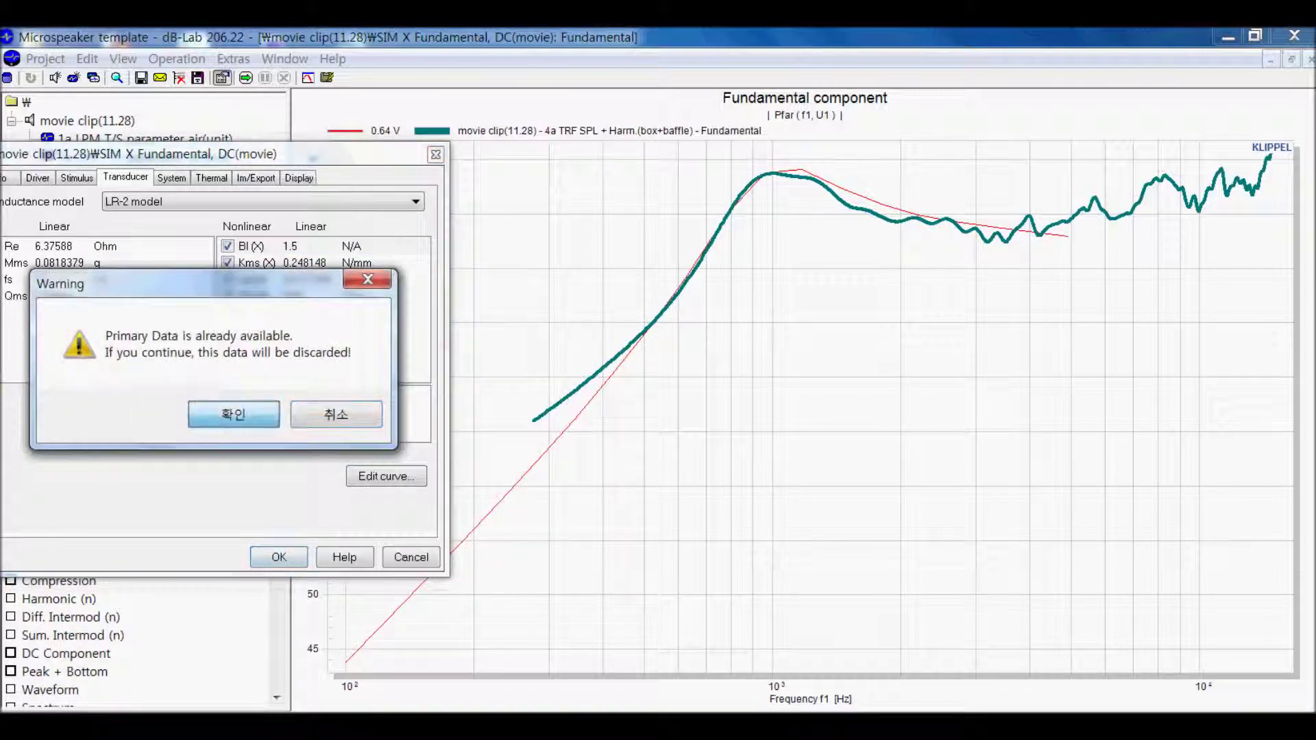
key(Return)
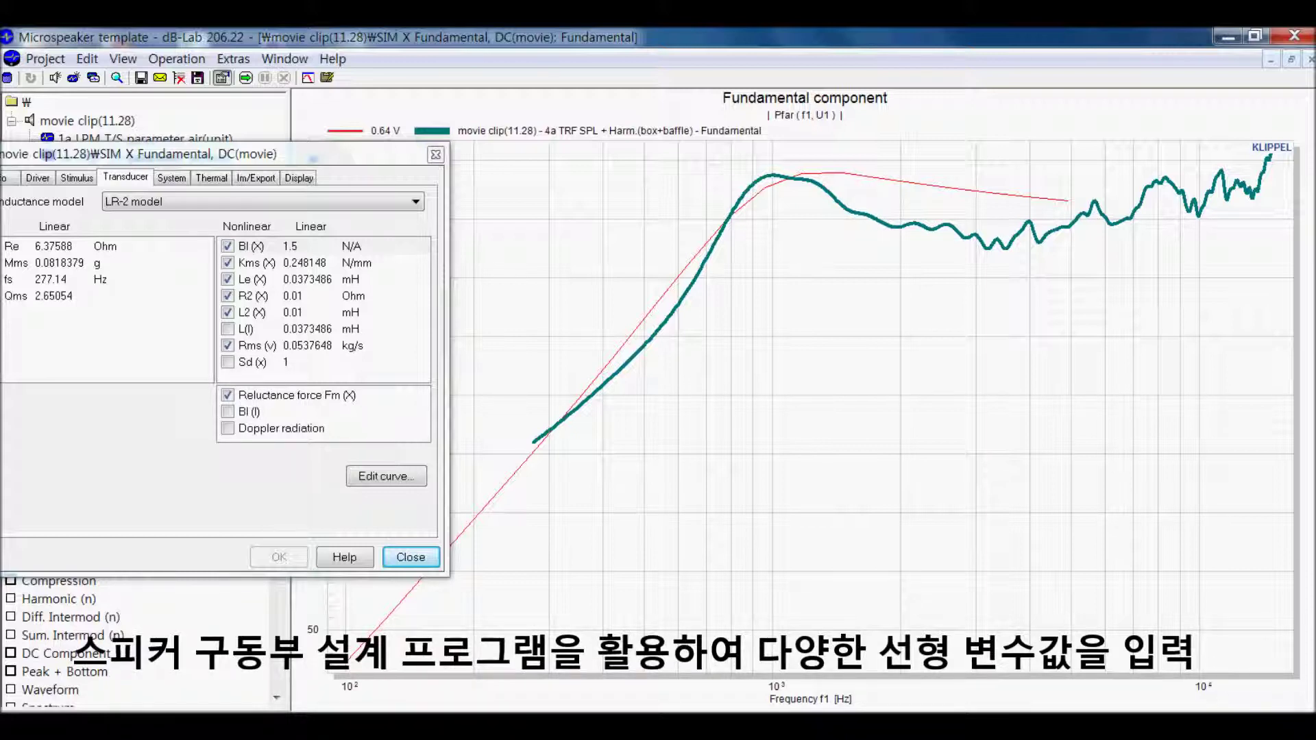
Step: Set the transducer's moving mass Mms to 0.06 g
drag(312, 156, 387, 137)
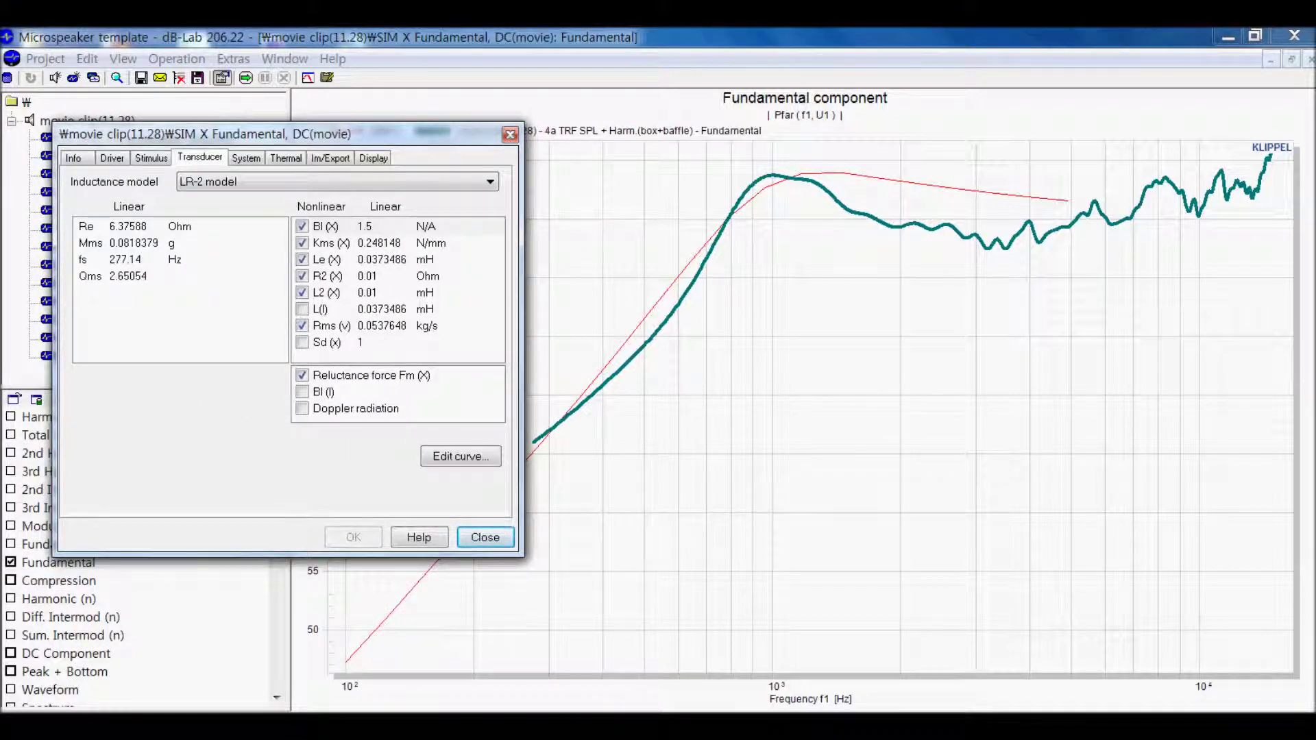
drag(387, 135, 345, 175)
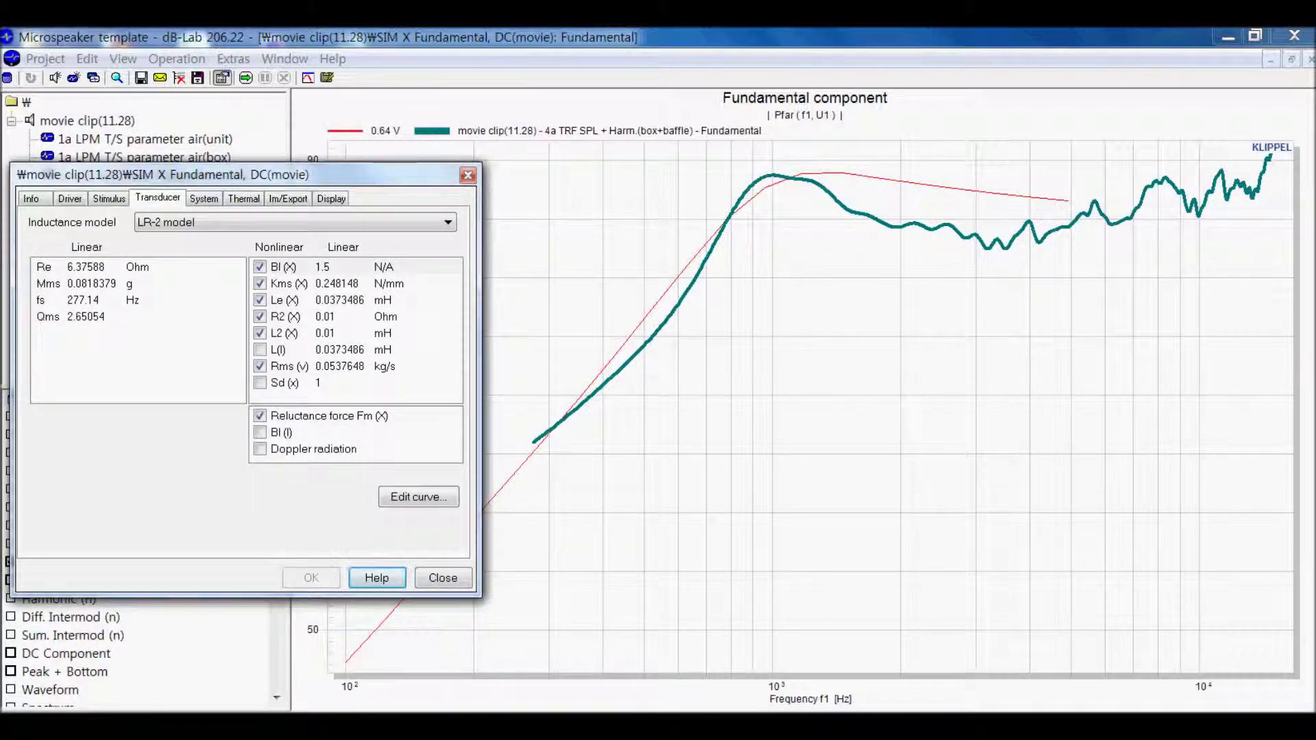
click(91, 283)
click(82, 284)
click(88, 283)
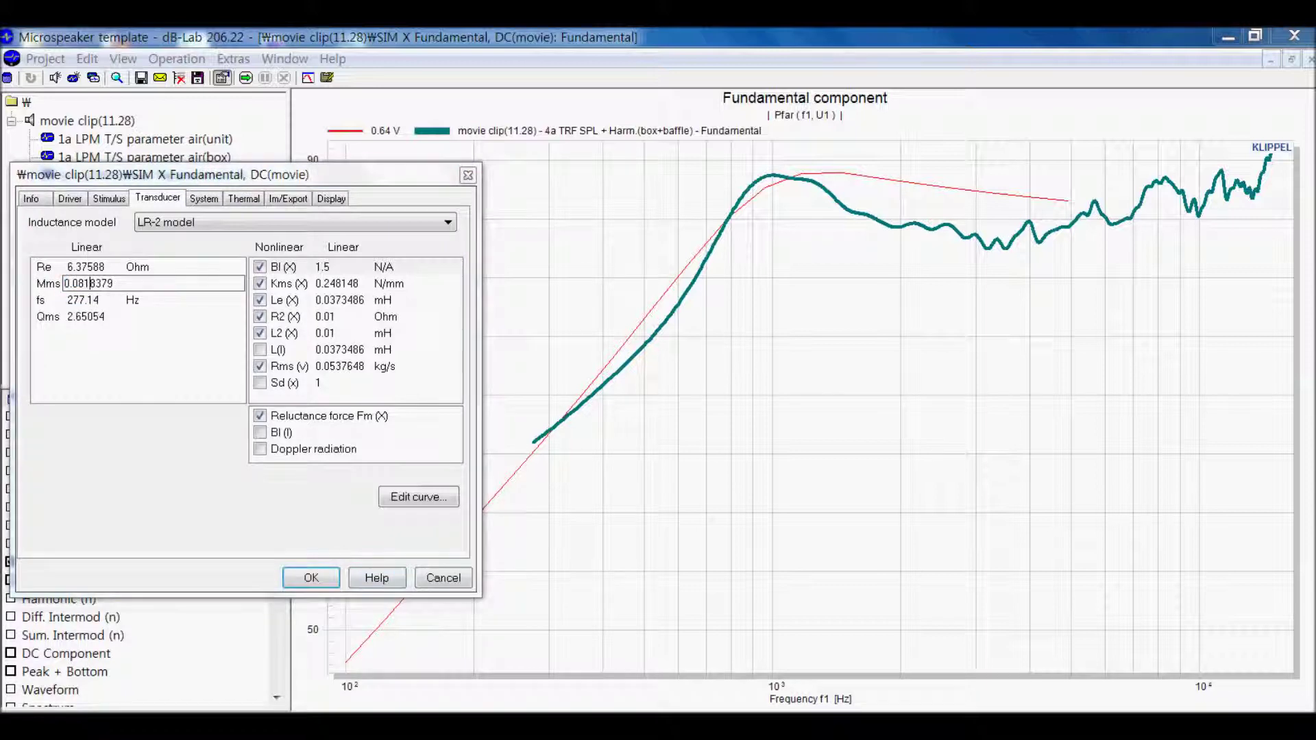
drag(114, 283, 78, 283)
text(6)
key(BackSpace)
text(6)
key(Return)
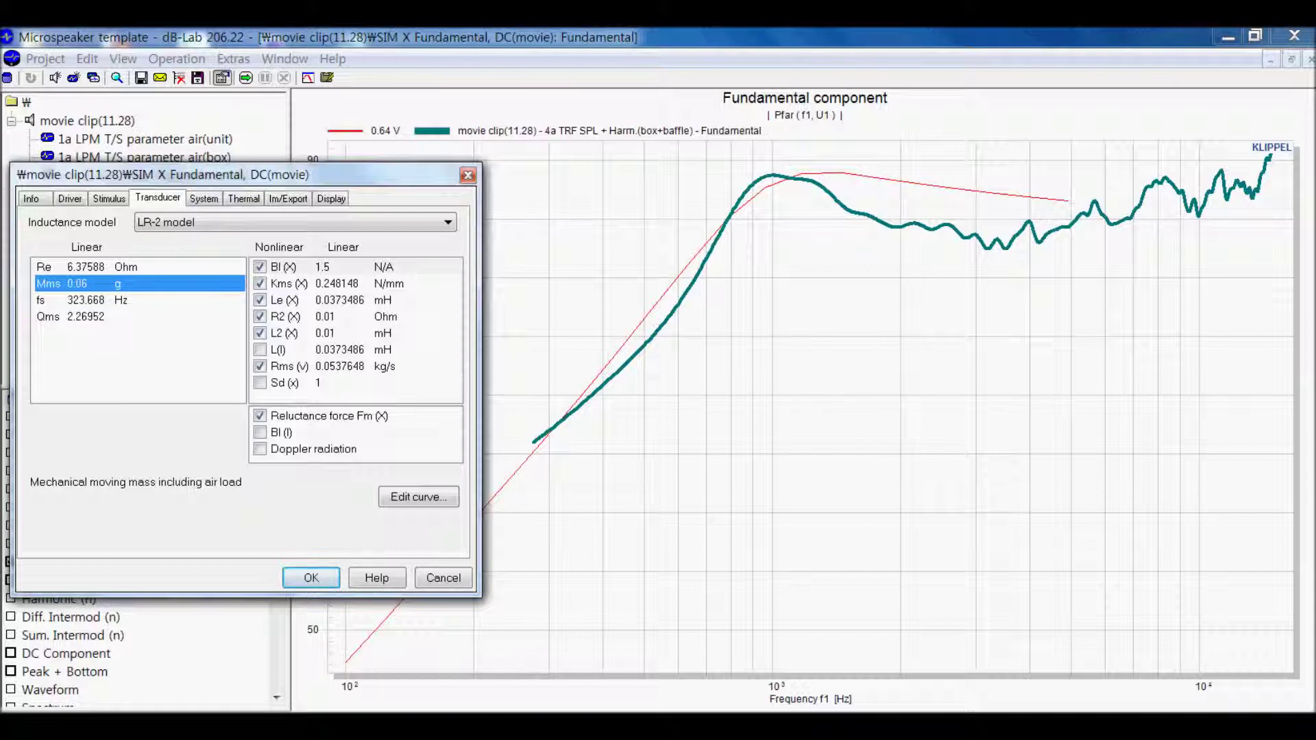
Step: Duplicate the simulated 0.64 V curve in the Fundamental component chart to keep the earlier prediction for comparison
click(862, 175)
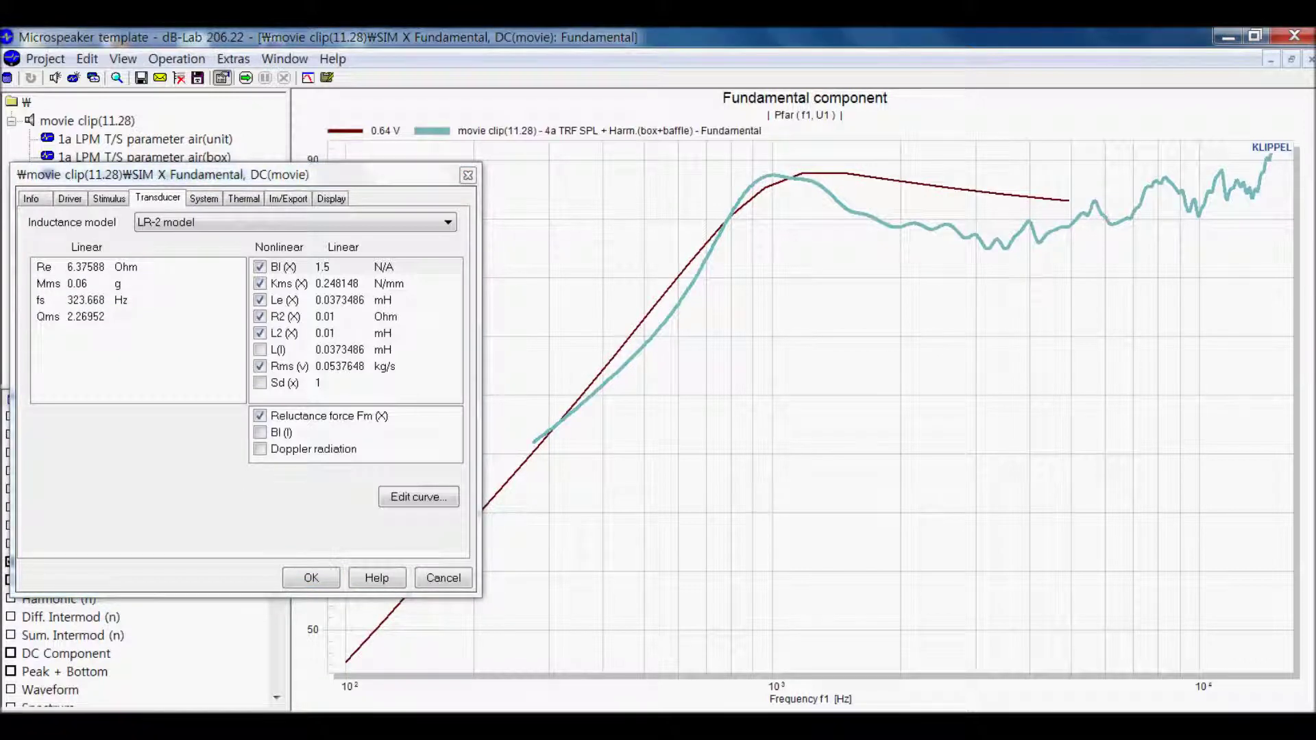
right_click(864, 176)
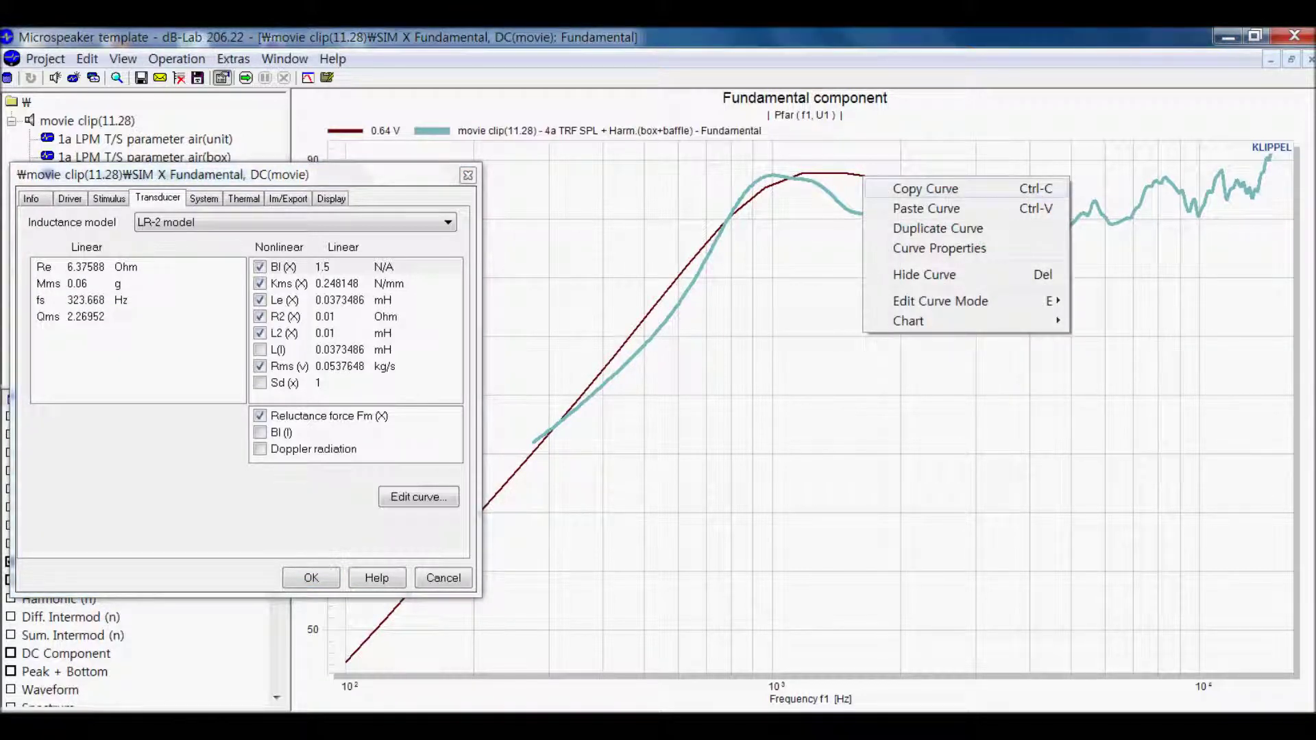
click(938, 229)
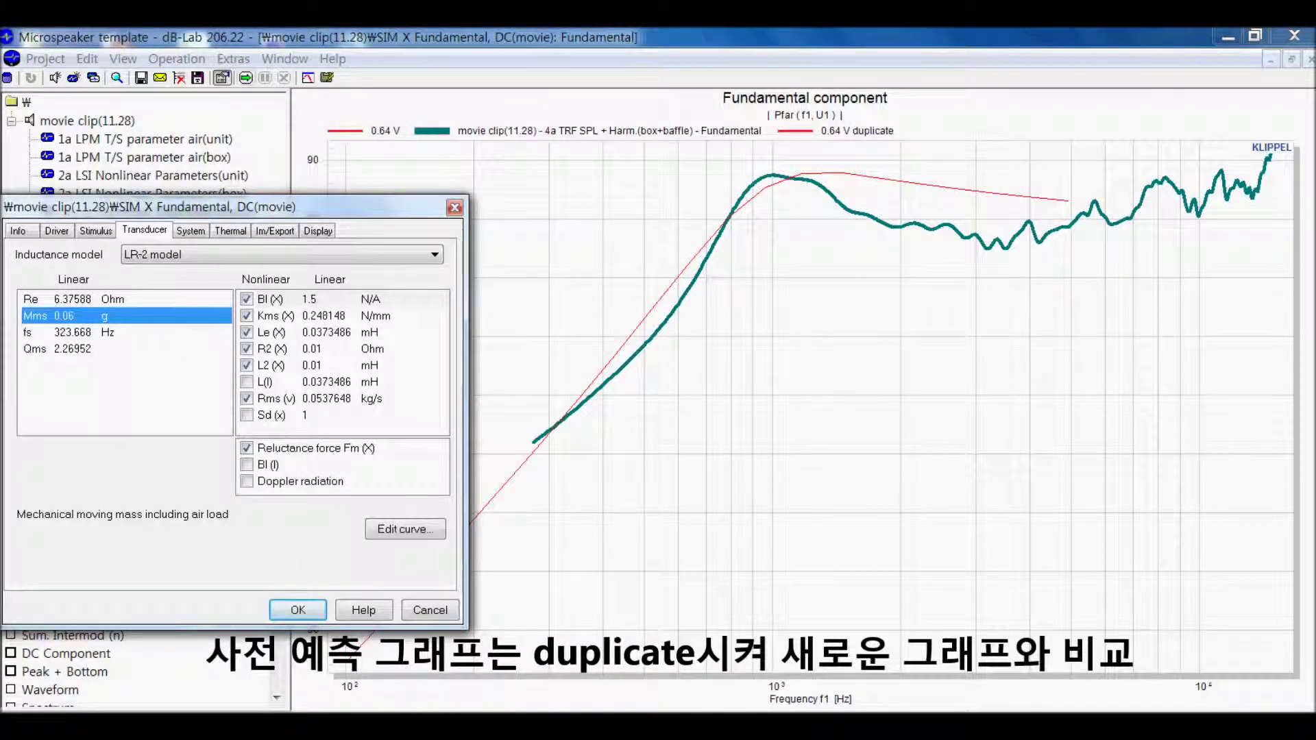
Step: Rerun the simulation with Mms at 0.06 g, accepting the loss of the primary data, and uncover more of the chart
click(245, 78)
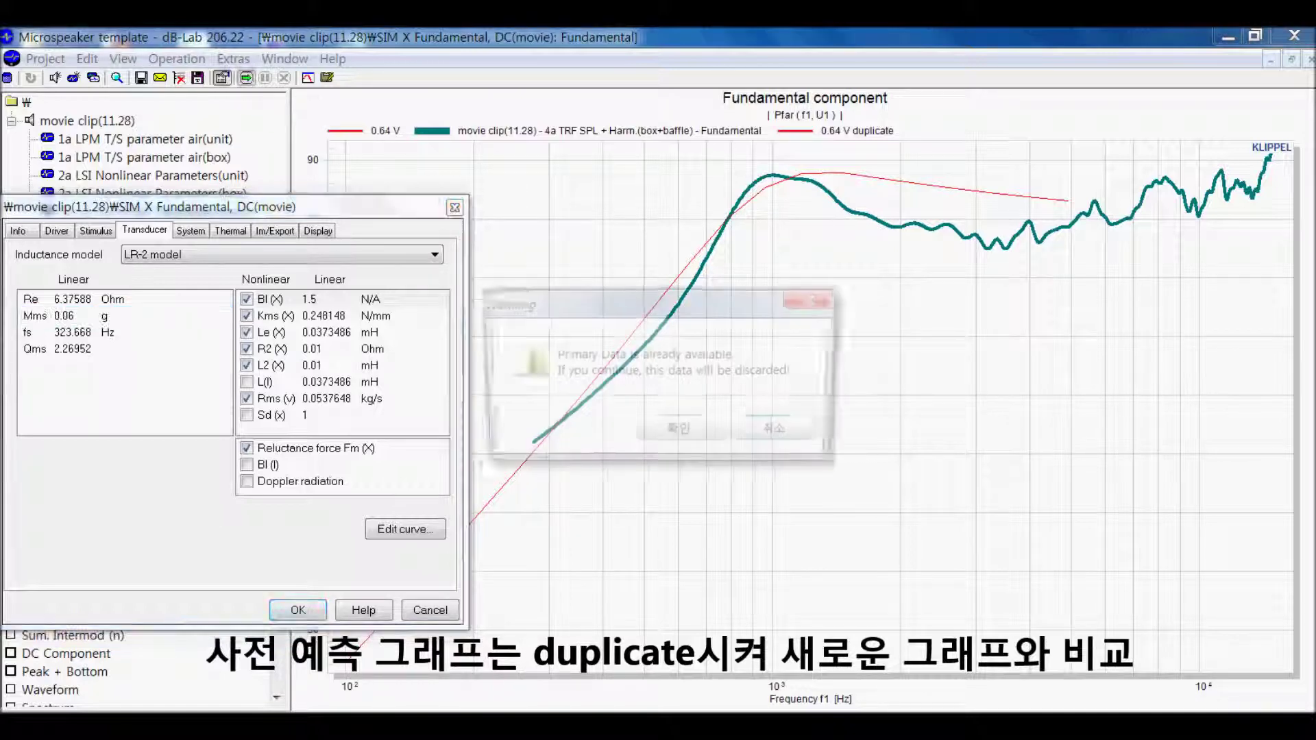
click(675, 431)
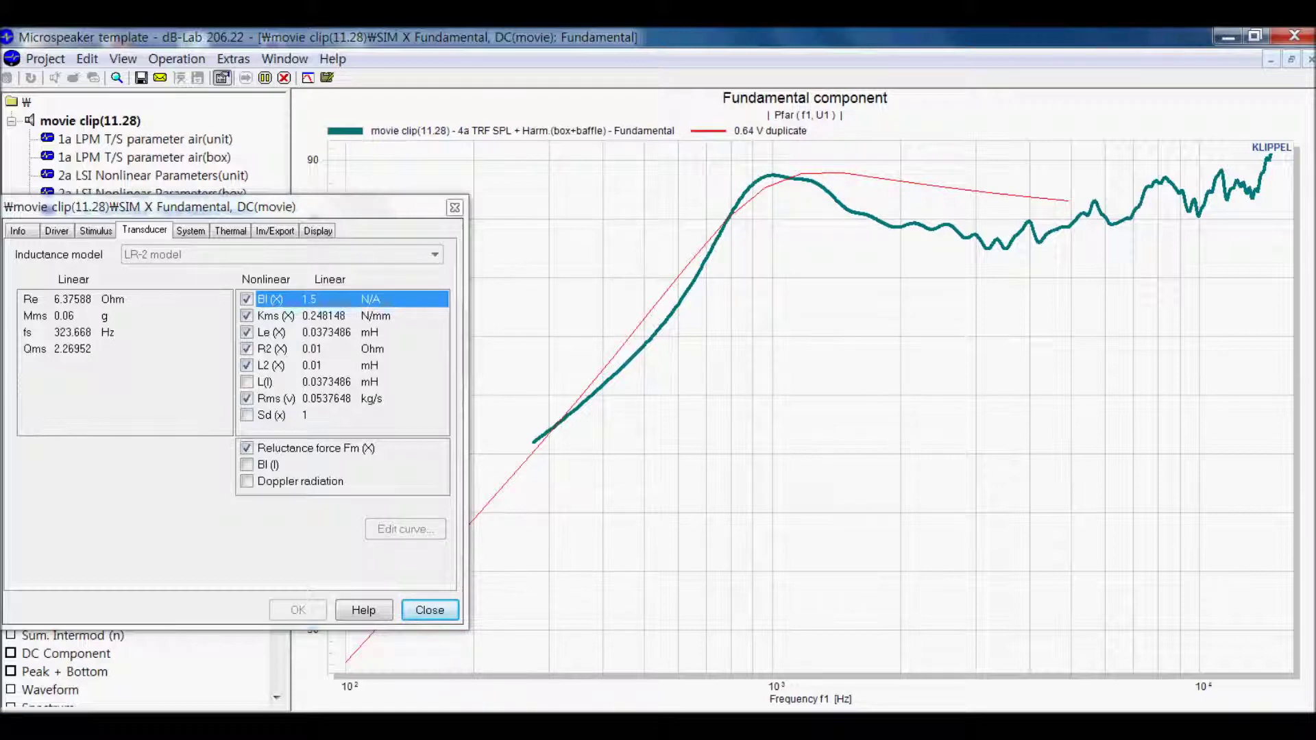
click(72, 317)
drag(226, 207, 167, 209)
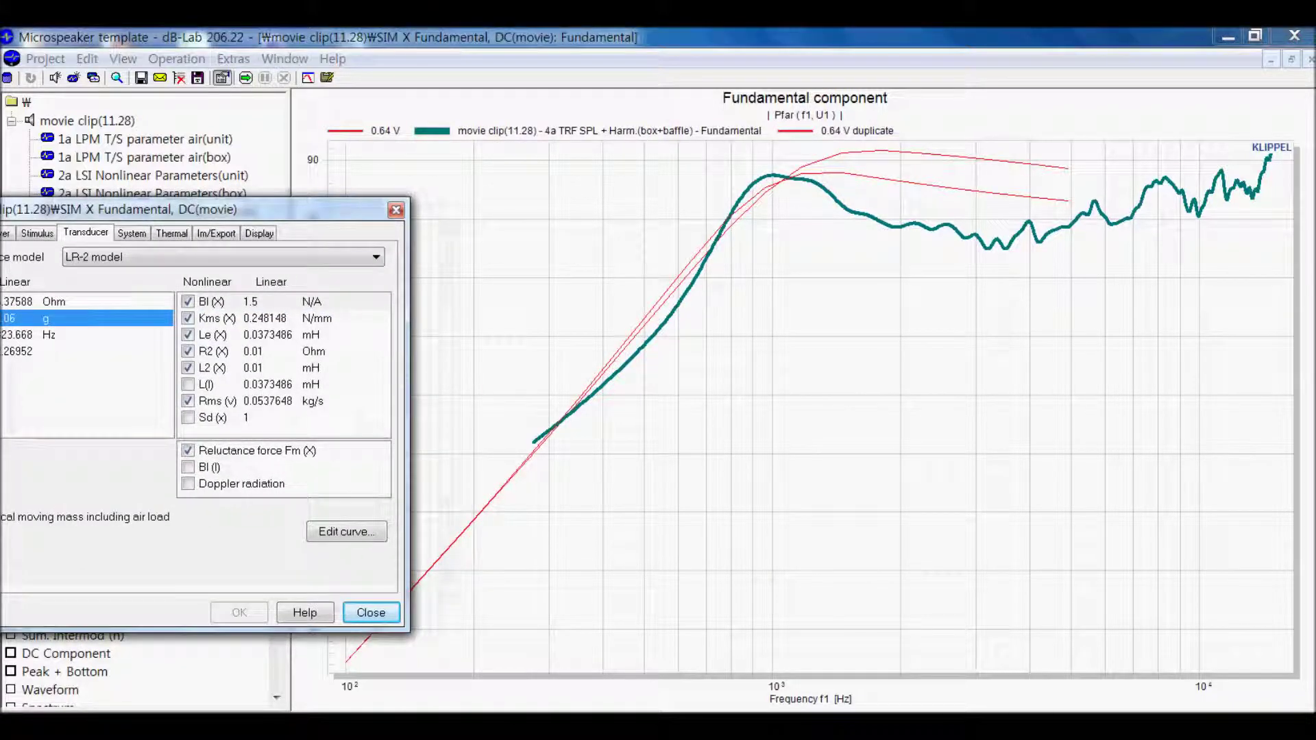
Step: Restyle the new simulated 0.64 V curve as a thicker solid line in dark blue
double_click(882, 151)
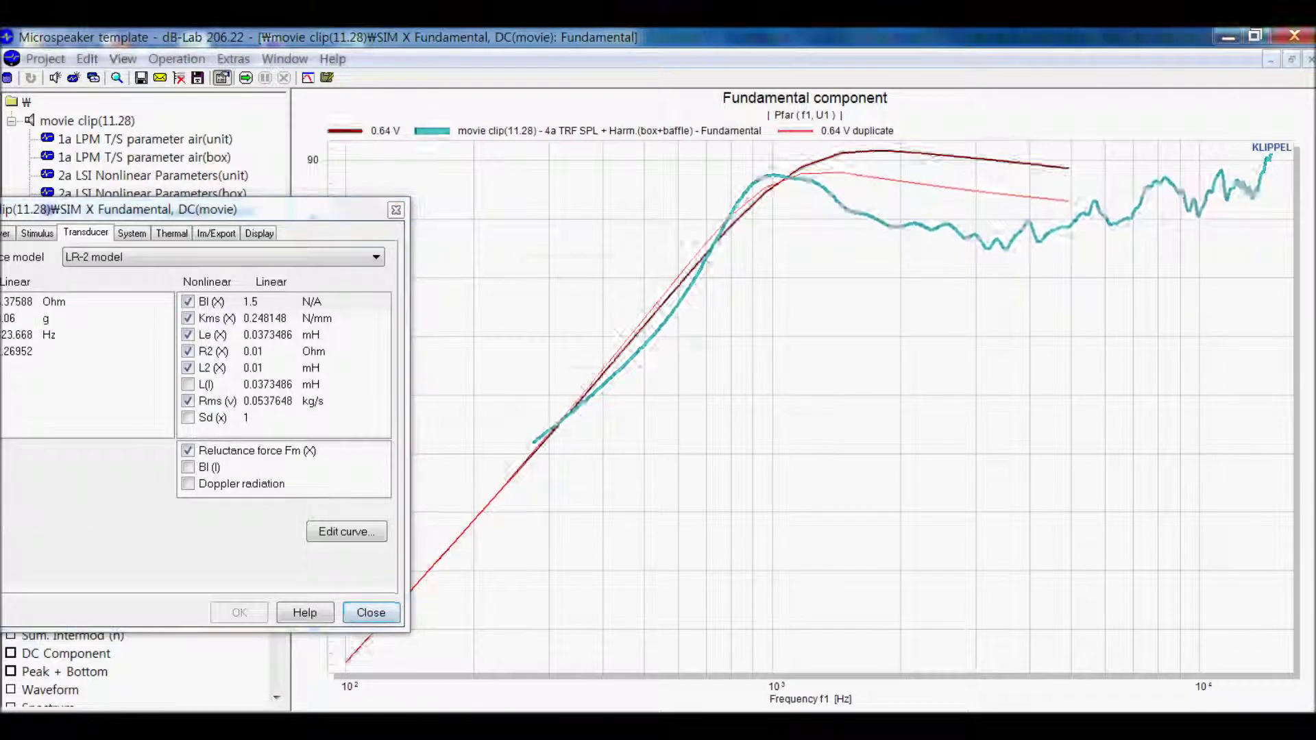
click(635, 371)
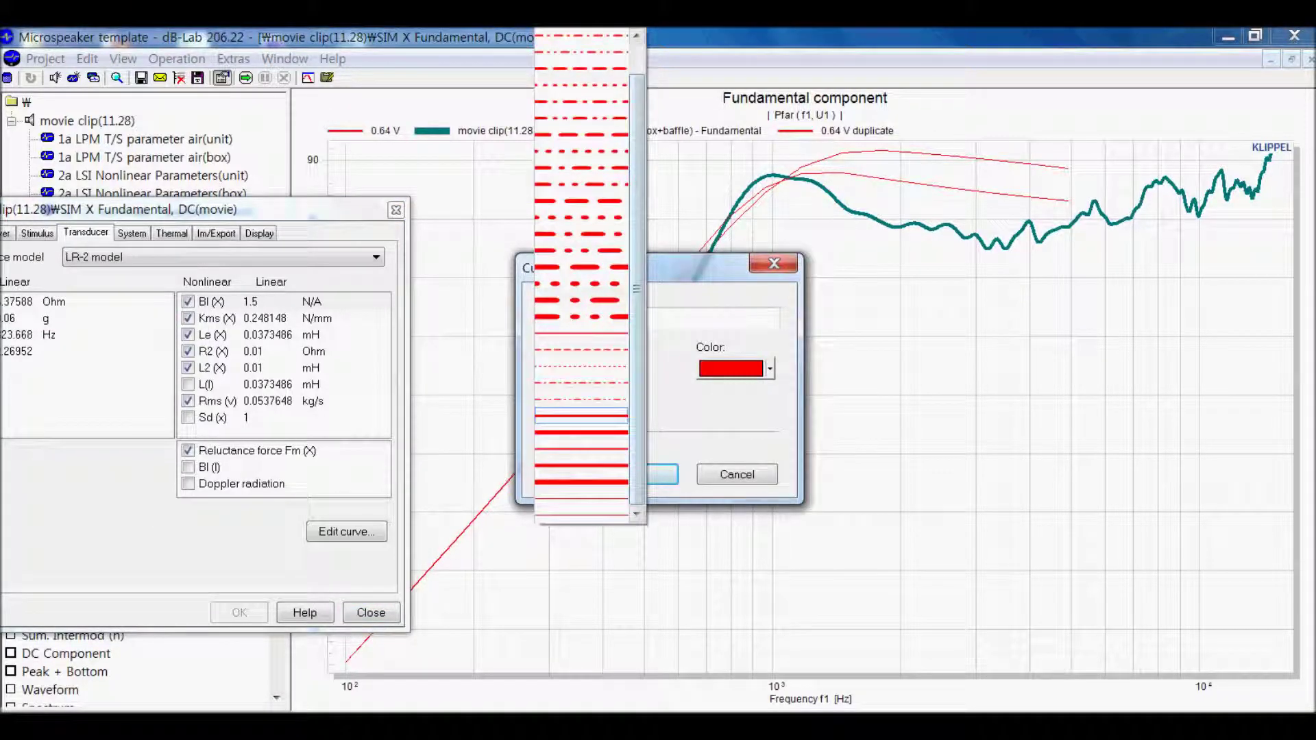
click(581, 415)
click(769, 369)
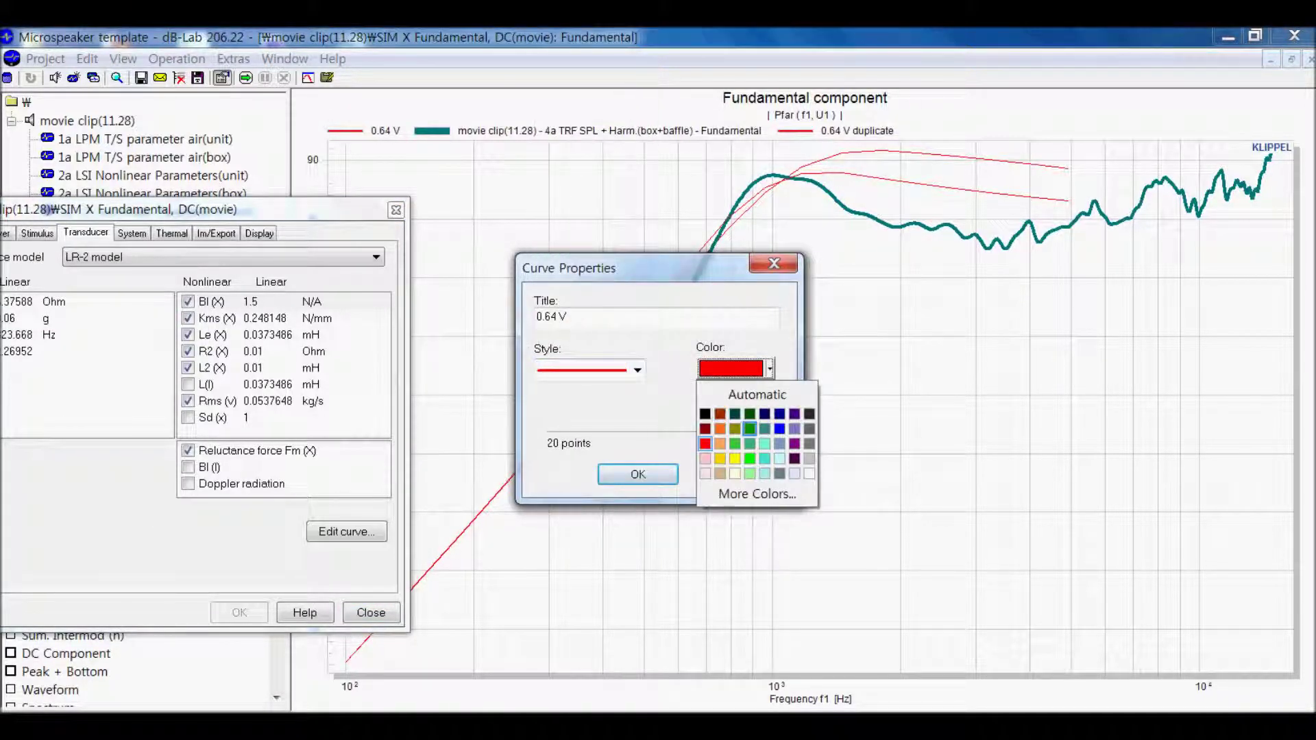
click(779, 414)
click(637, 370)
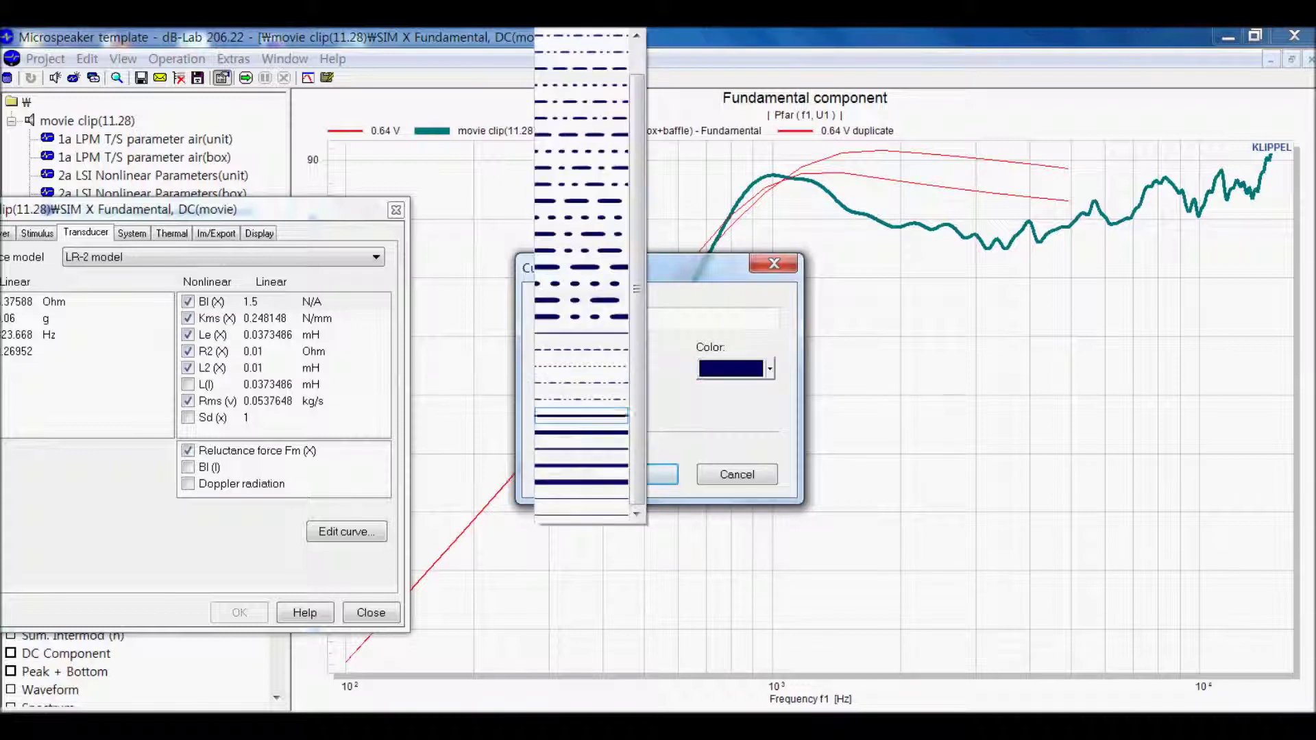
click(583, 427)
click(637, 473)
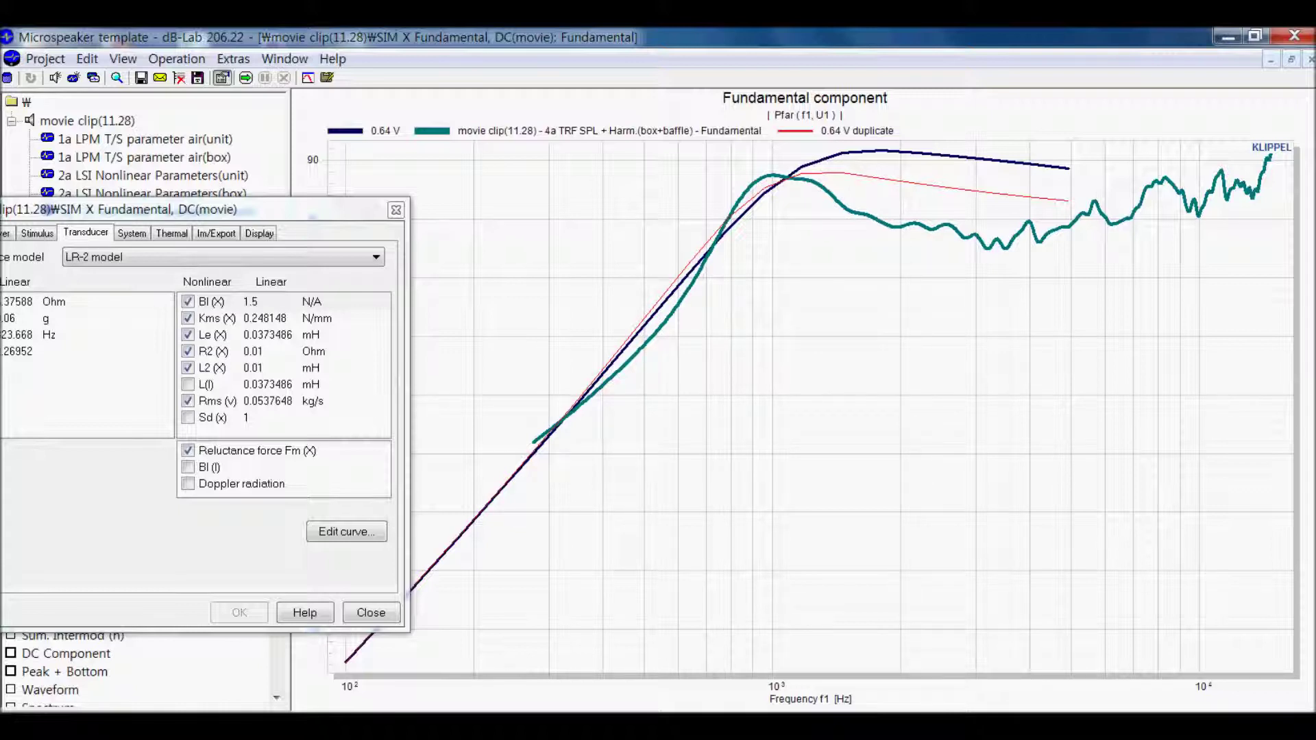
Step: Set the transducer's moving mass Mms to 0.1 g and accept discarding the primary data
drag(206, 209, 298, 237)
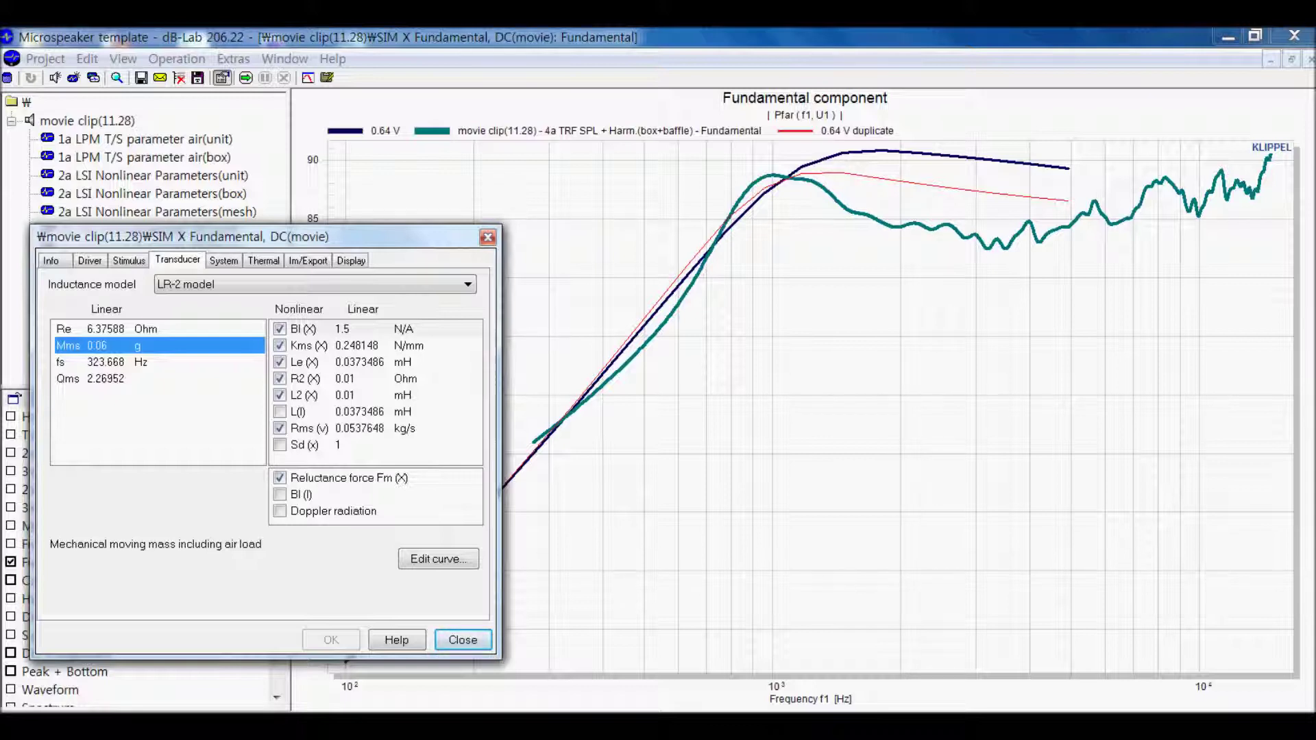
double_click(104, 345)
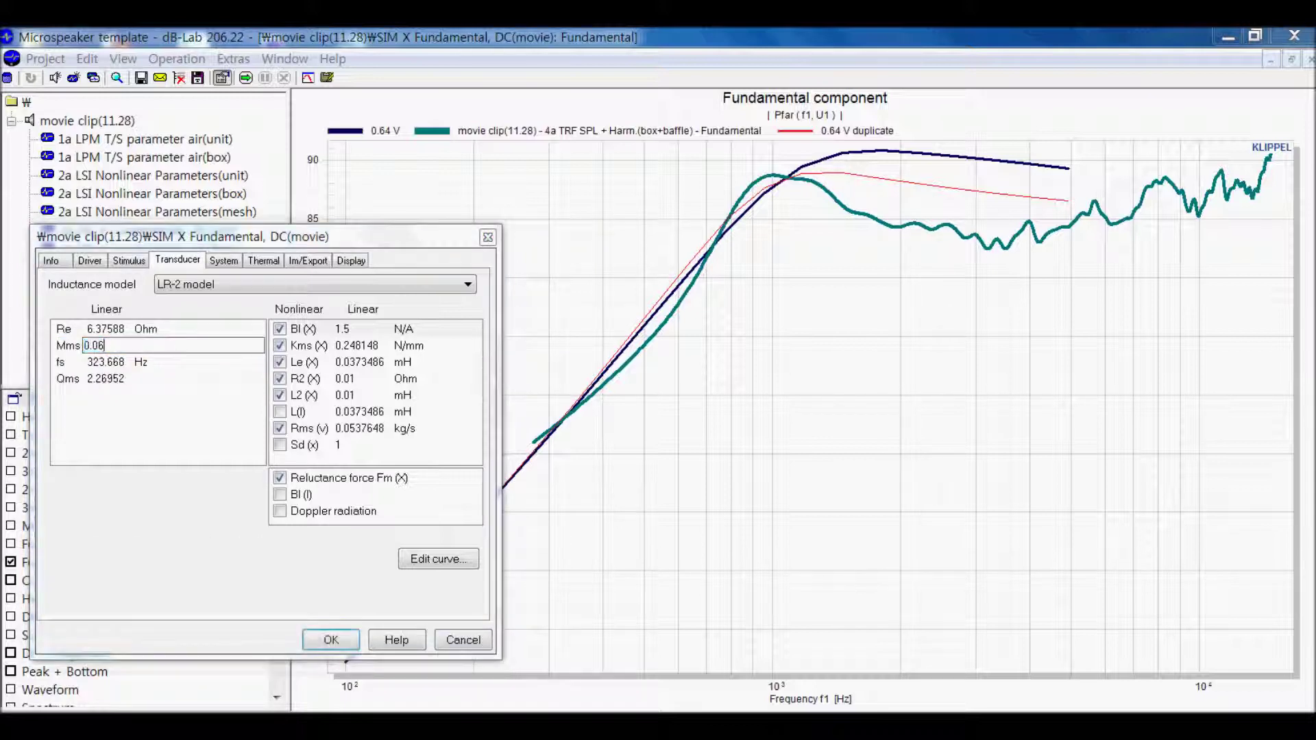
key(BackSpace)
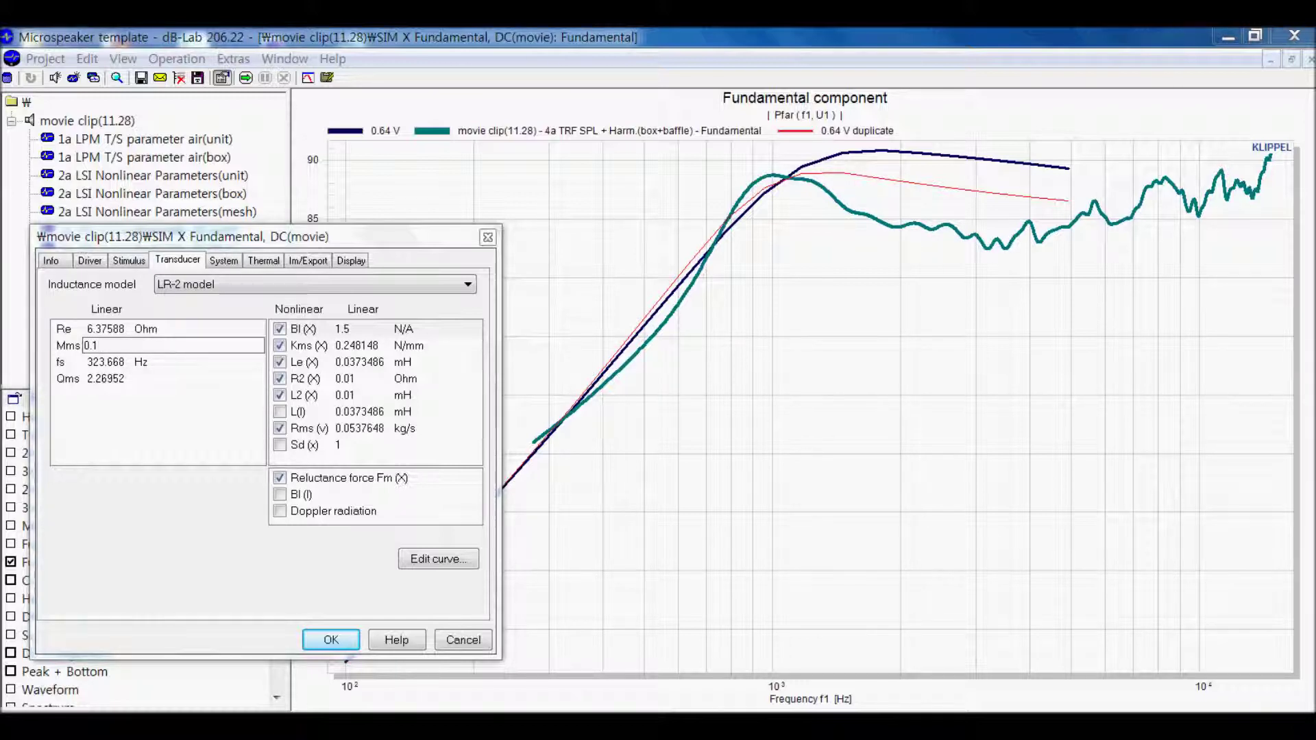
key(Return)
key(Return)
key(Left)
key(Return)
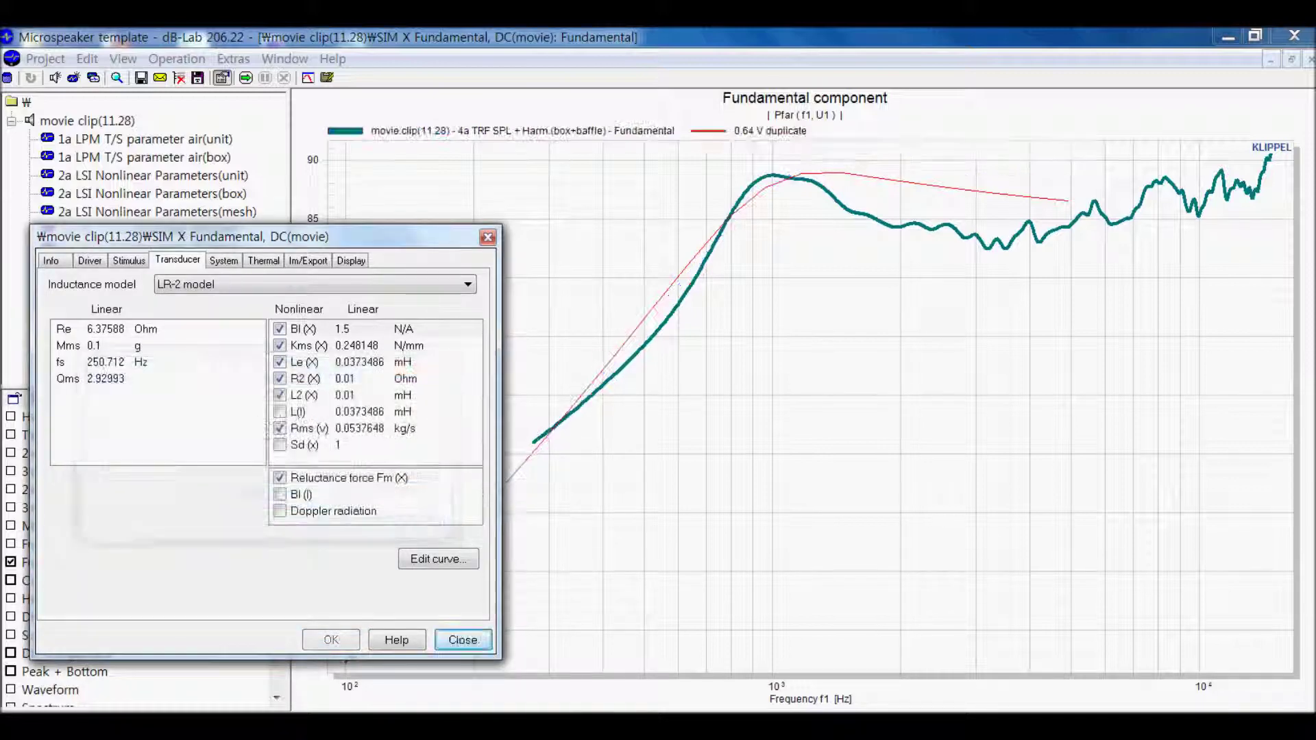
Step: Rerun the simulation, and simulate again with the voice coil resistance Re set to 4 Ohm, accepting the loss of the primary data
click(246, 78)
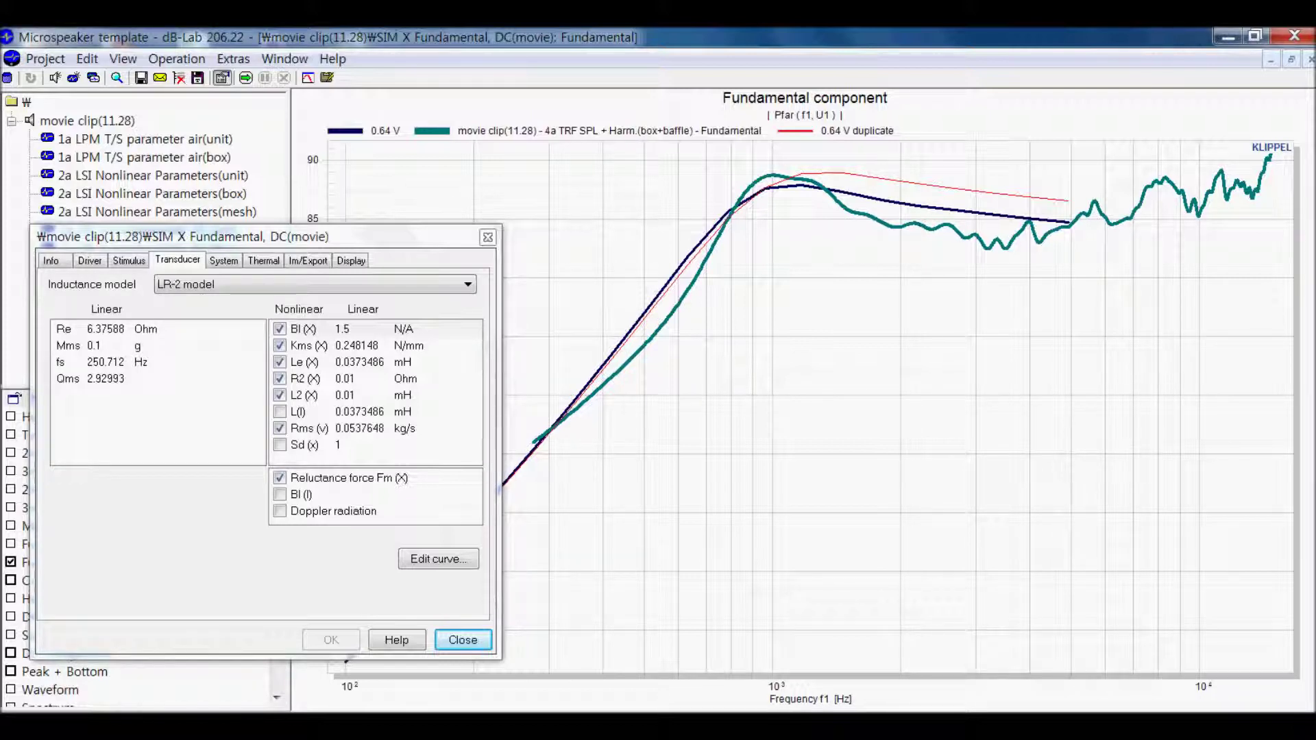
double_click(105, 329)
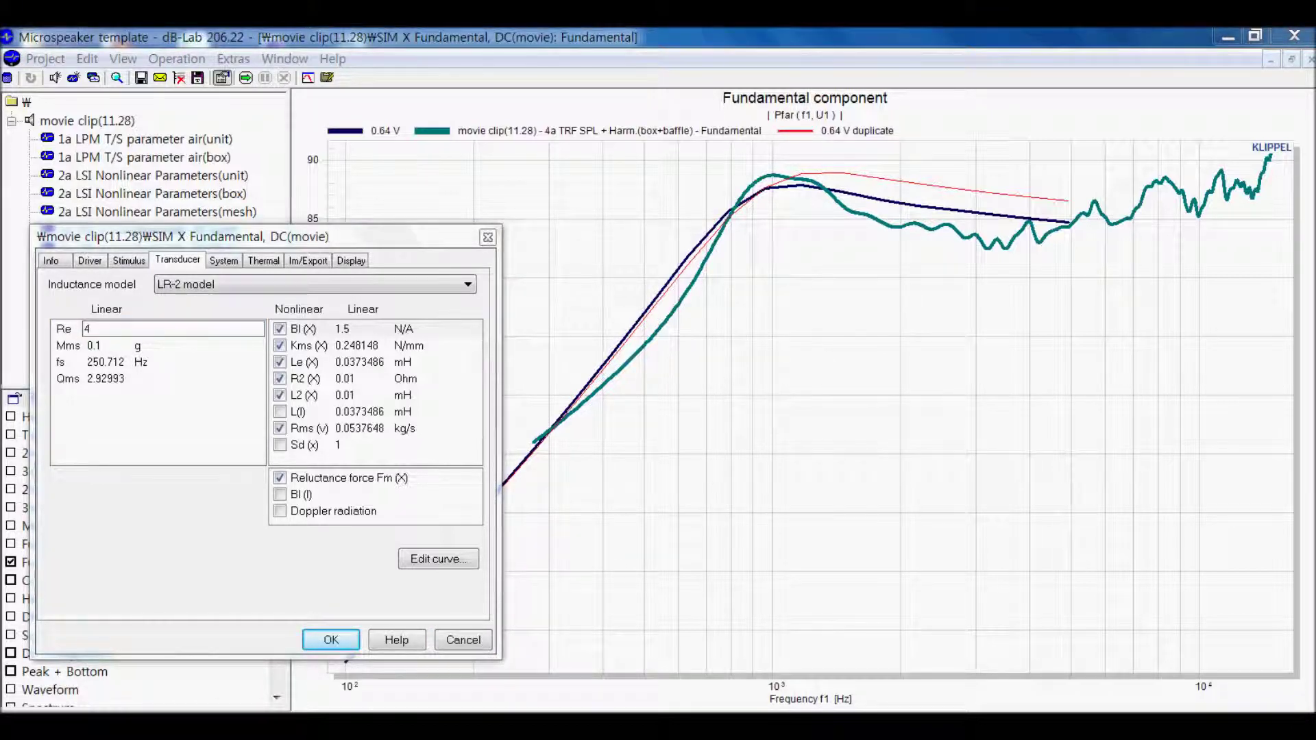
key(Return)
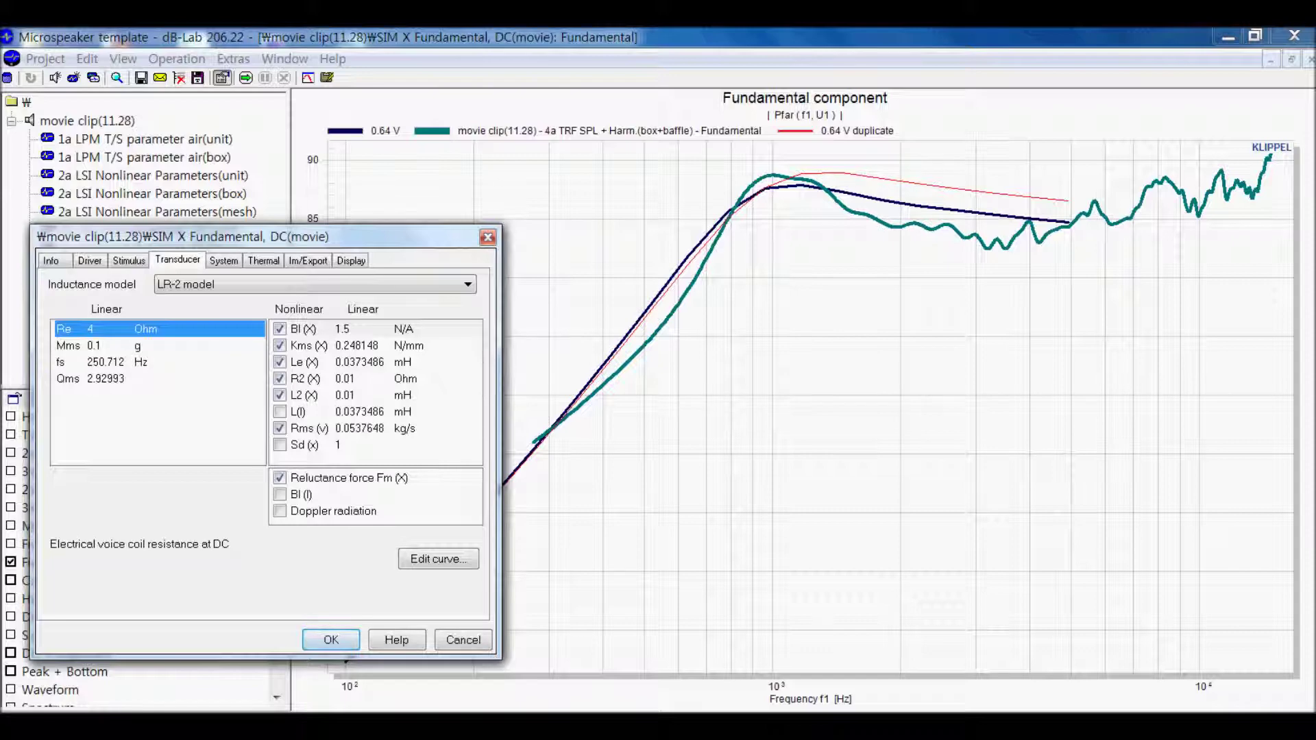
click(306, 636)
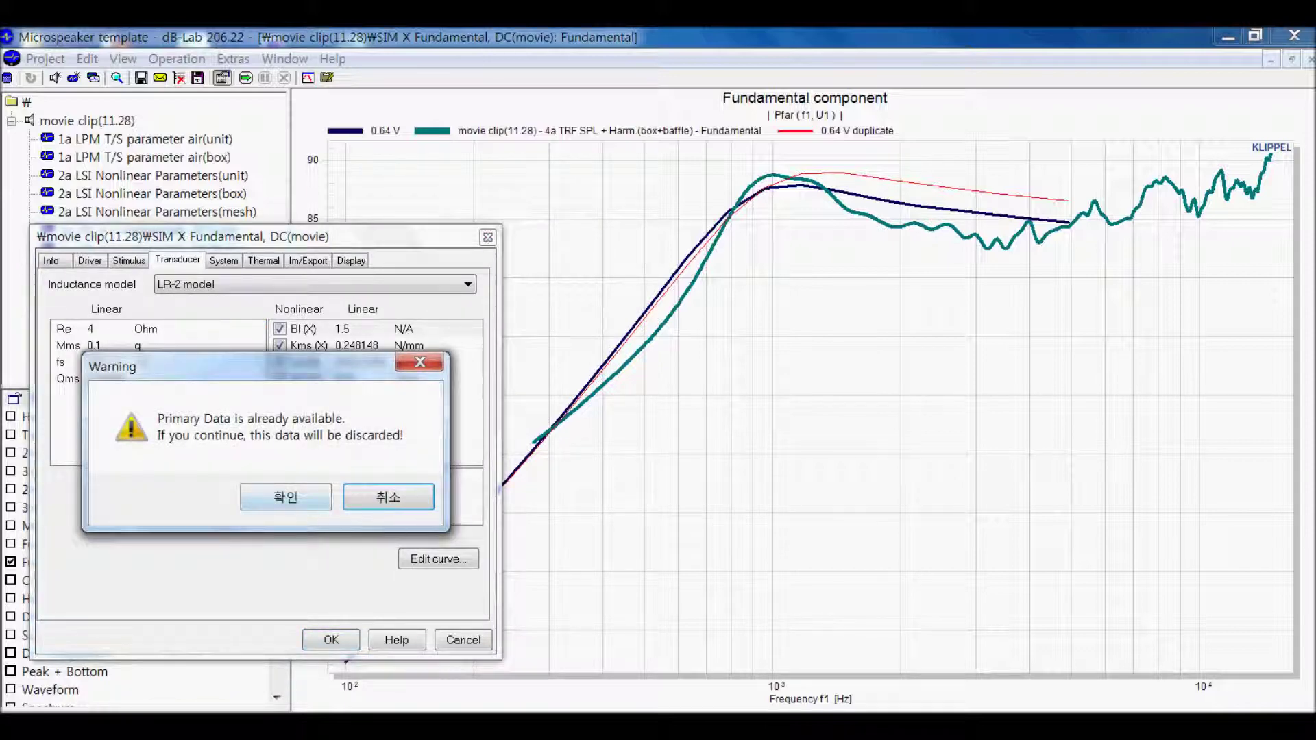
click(286, 497)
drag(187, 236, 44, 235)
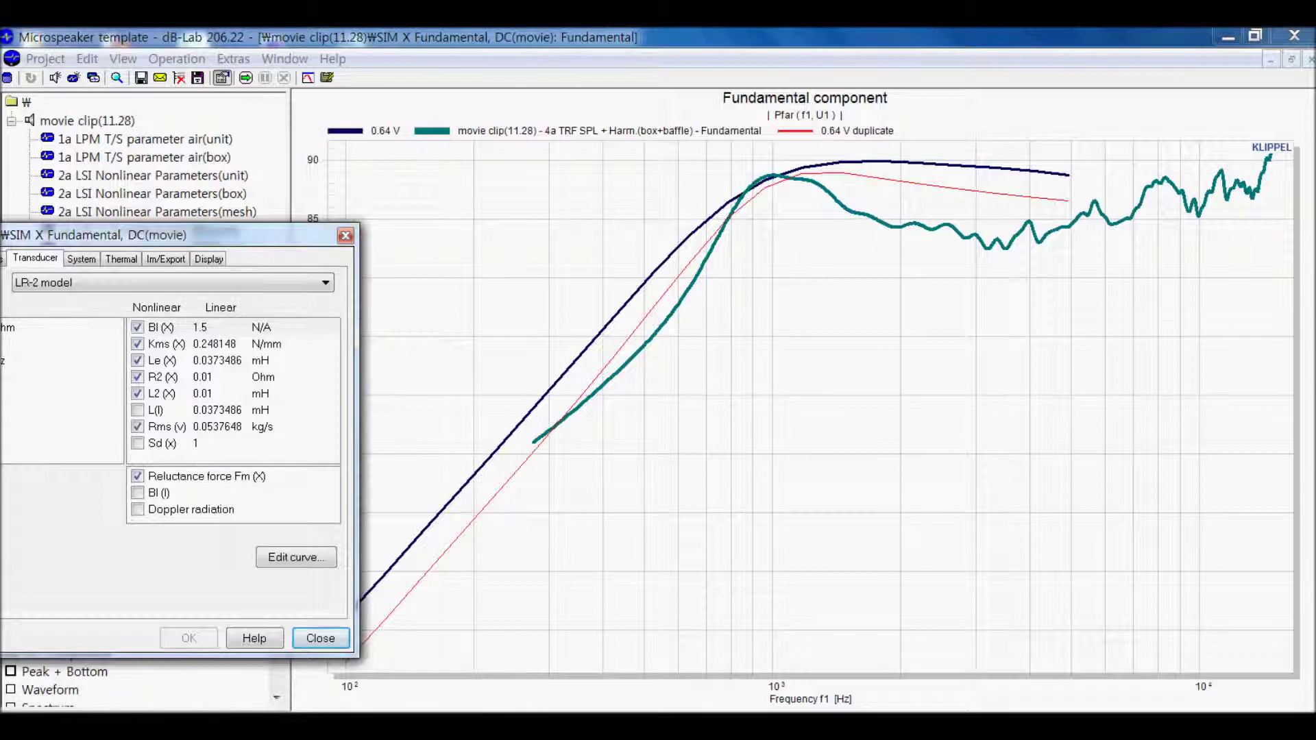
drag(63, 235, 288, 188)
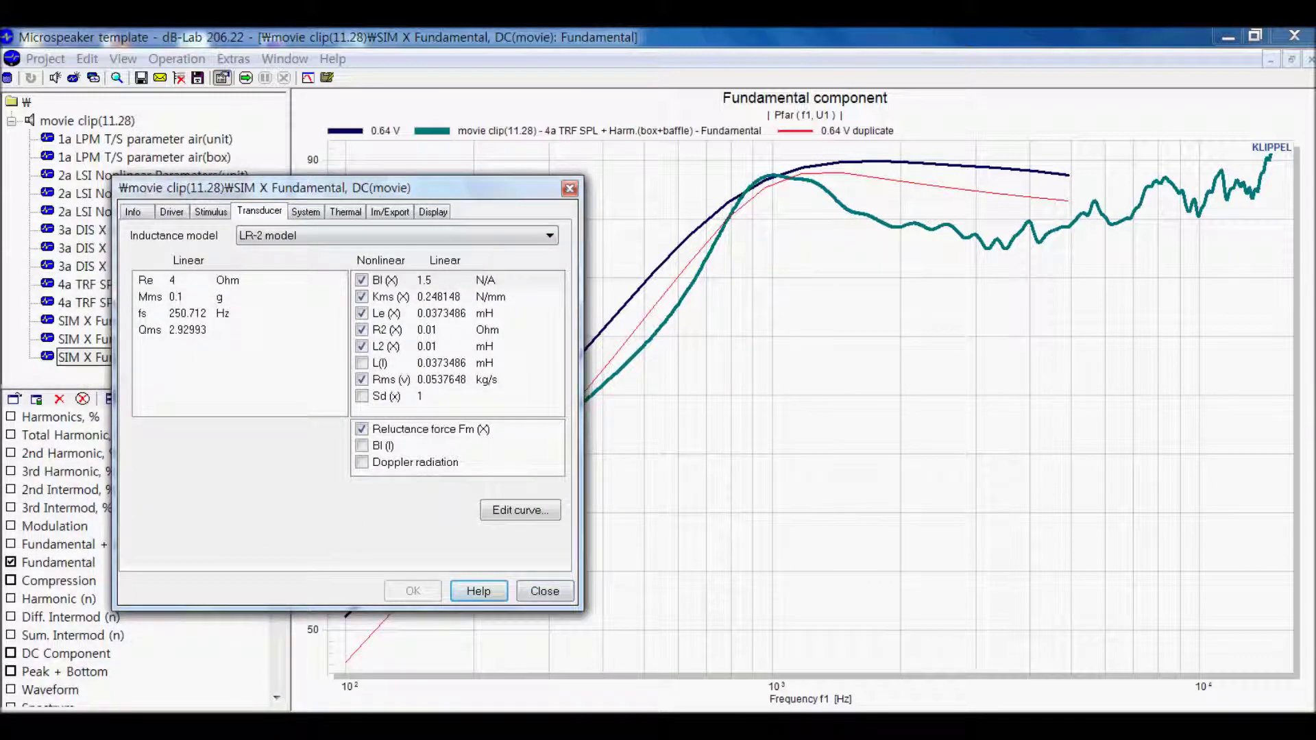
Step: Shift the nonlinear Bl(X) curve graphically by 0.035251 and accept discarding the primary data
click(386, 281)
click(520, 510)
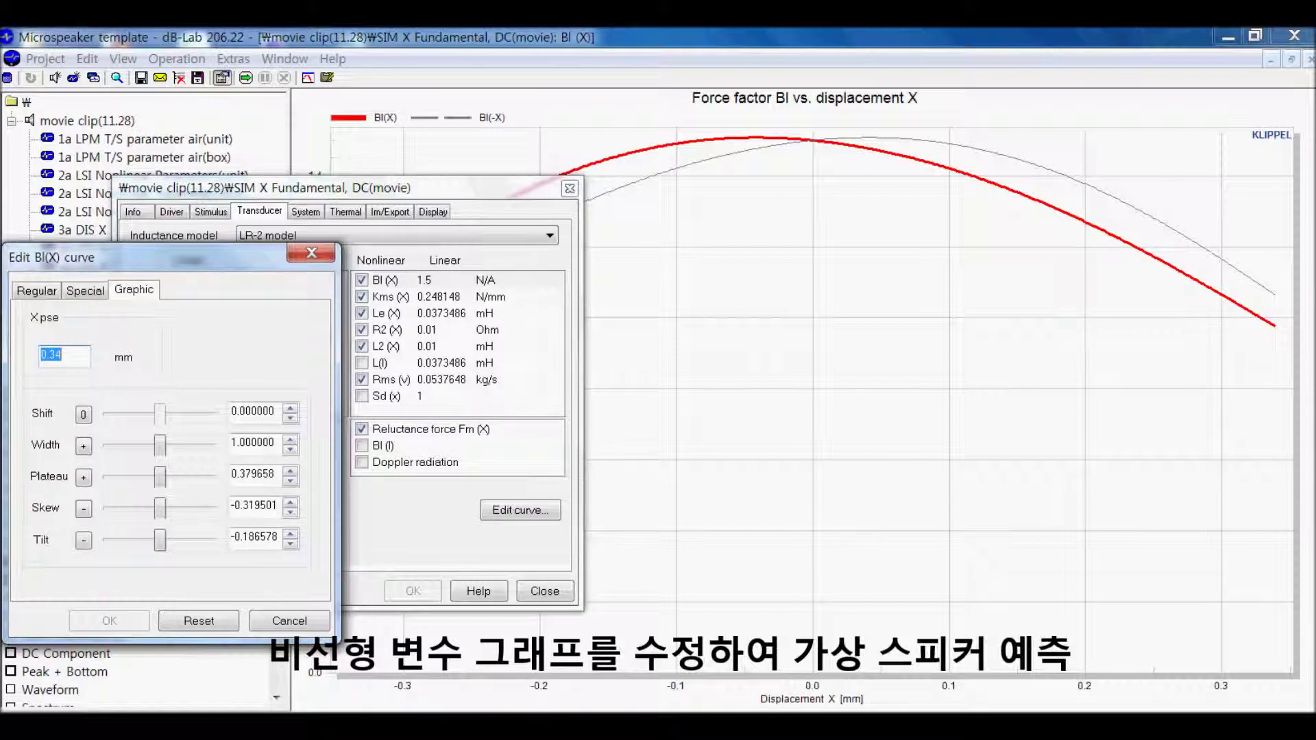
click(84, 415)
mouse_move(160, 414)
mouse_down()
mouse_move(210, 414)
mouse_move(184, 414)
mouse_up()
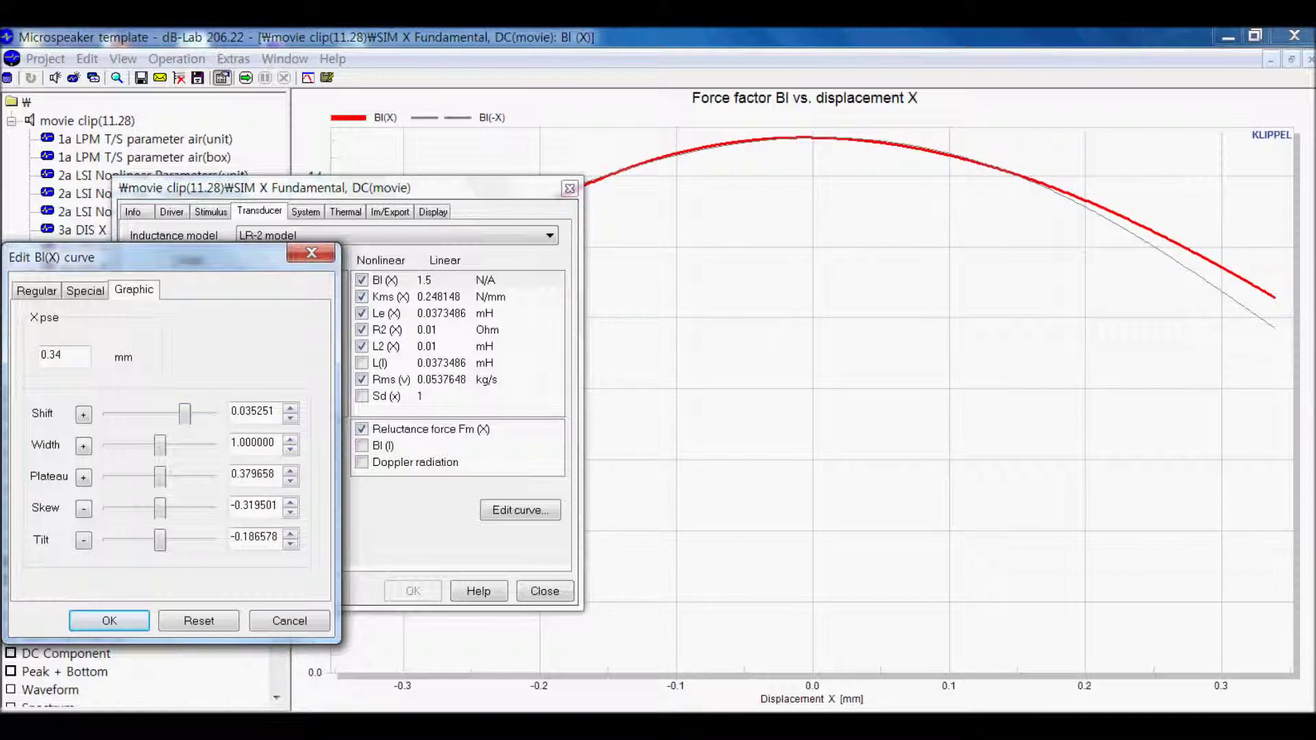
drag(148, 257, 242, 150)
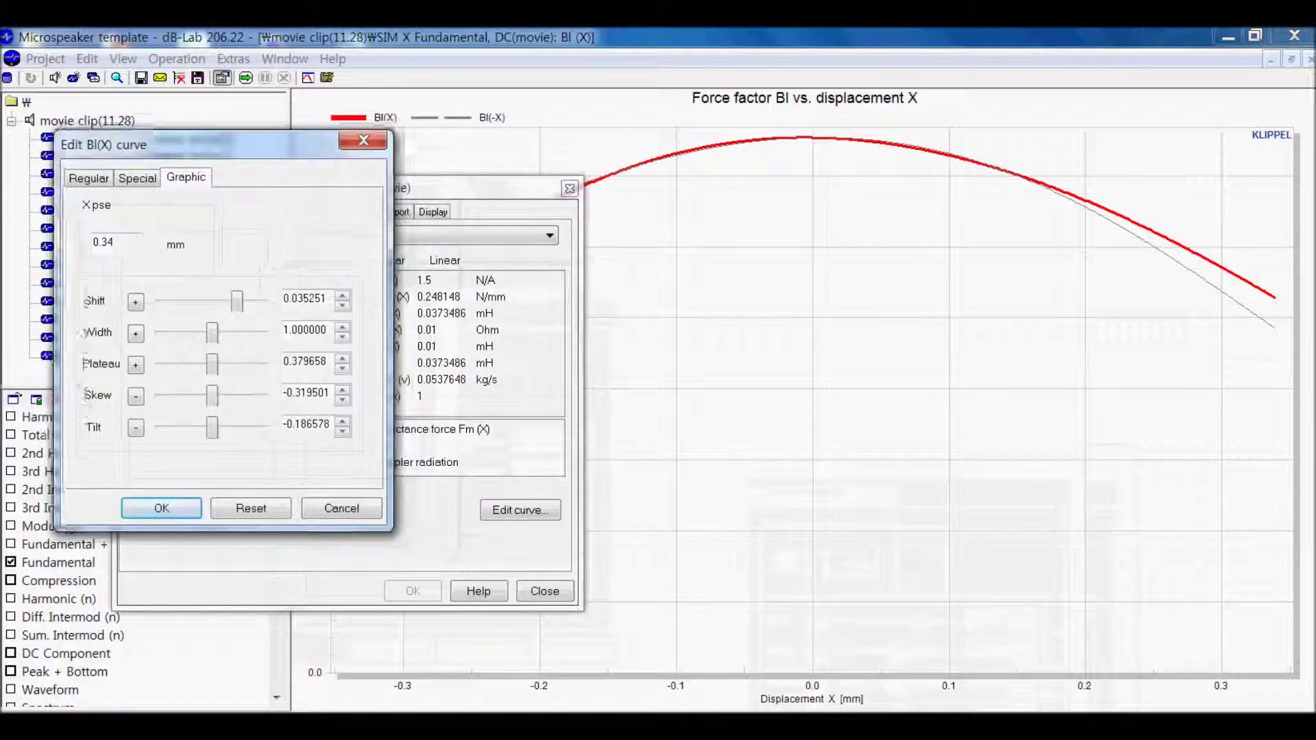
click(160, 511)
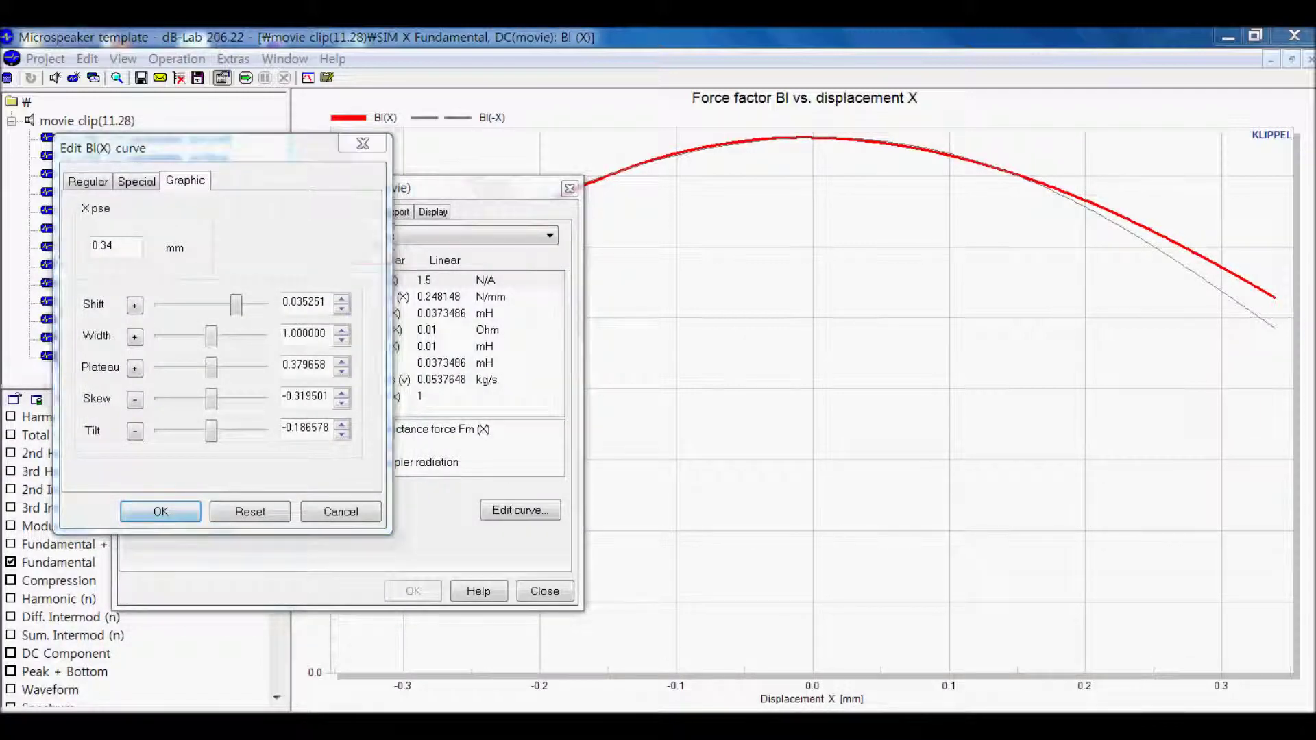
click(245, 386)
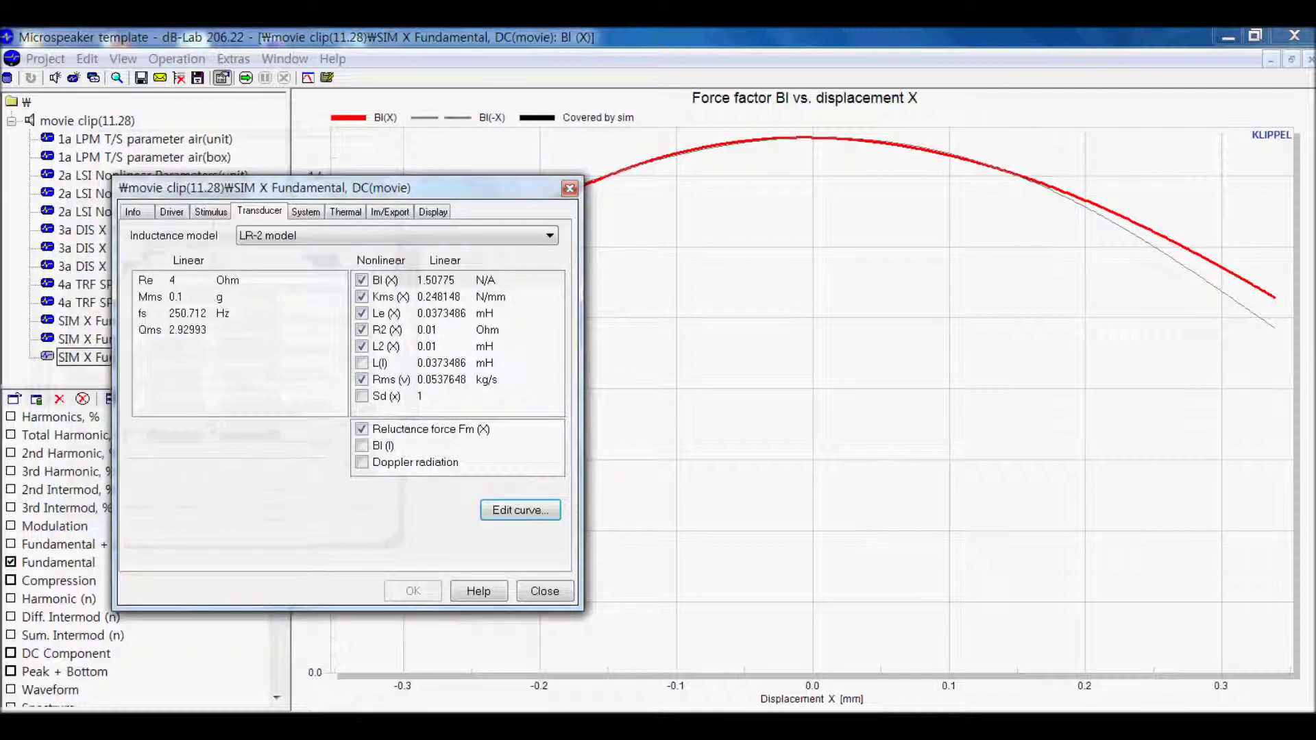
Step: Return to the Fundamental component chart at full size and rerun the simulation with the shifted Bl(X) curve
click(1291, 59)
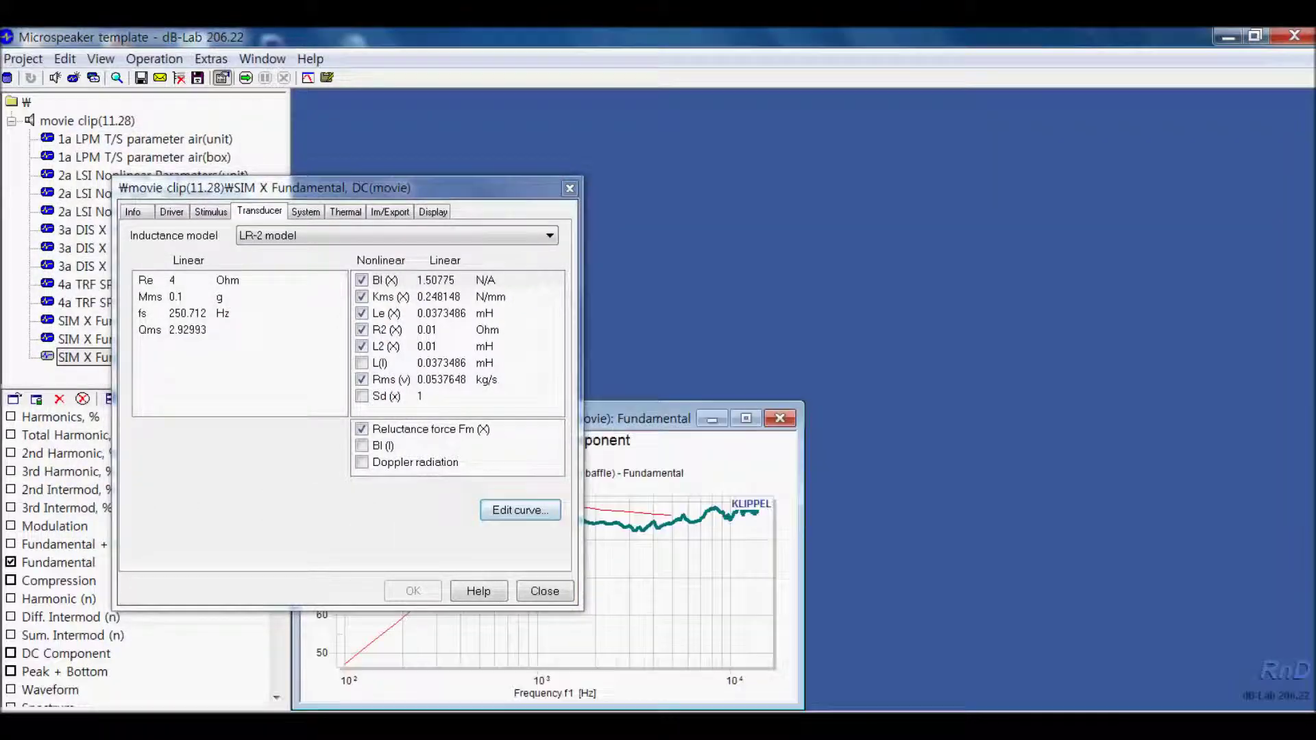
double_click(700, 419)
drag(356, 187, 202, 147)
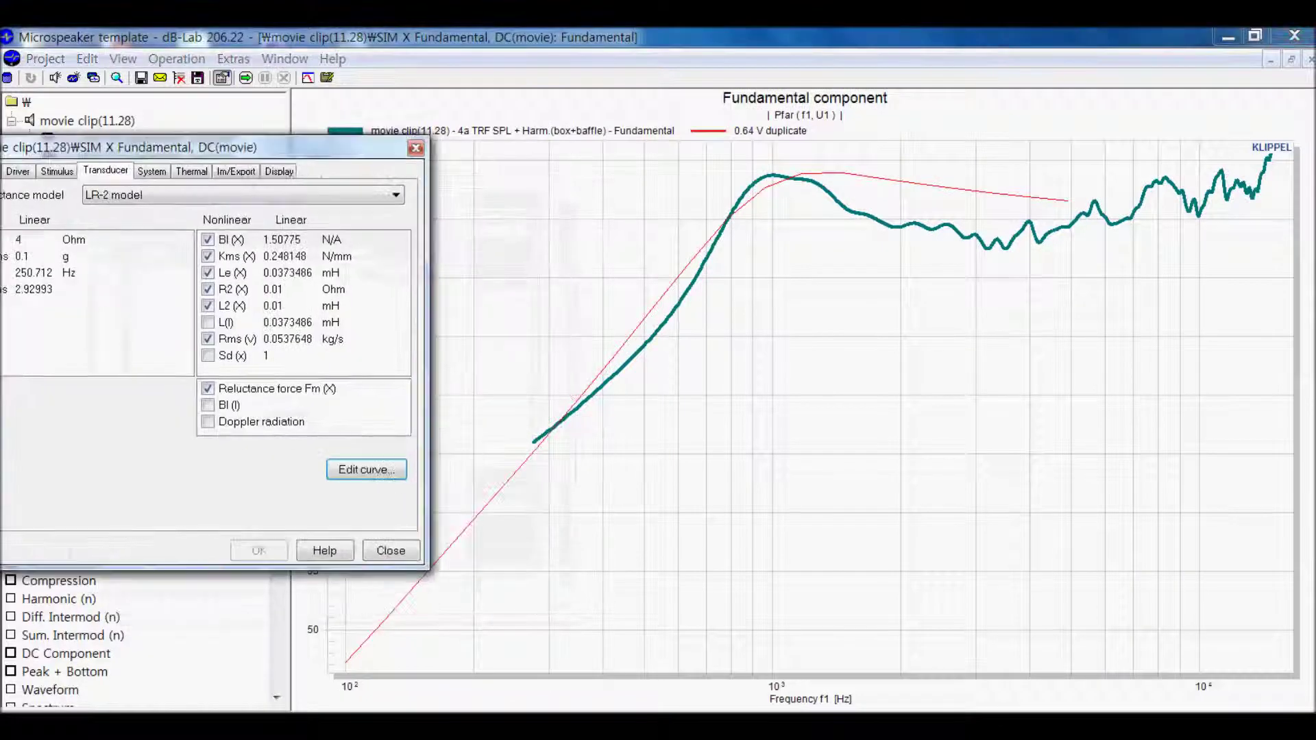
click(246, 78)
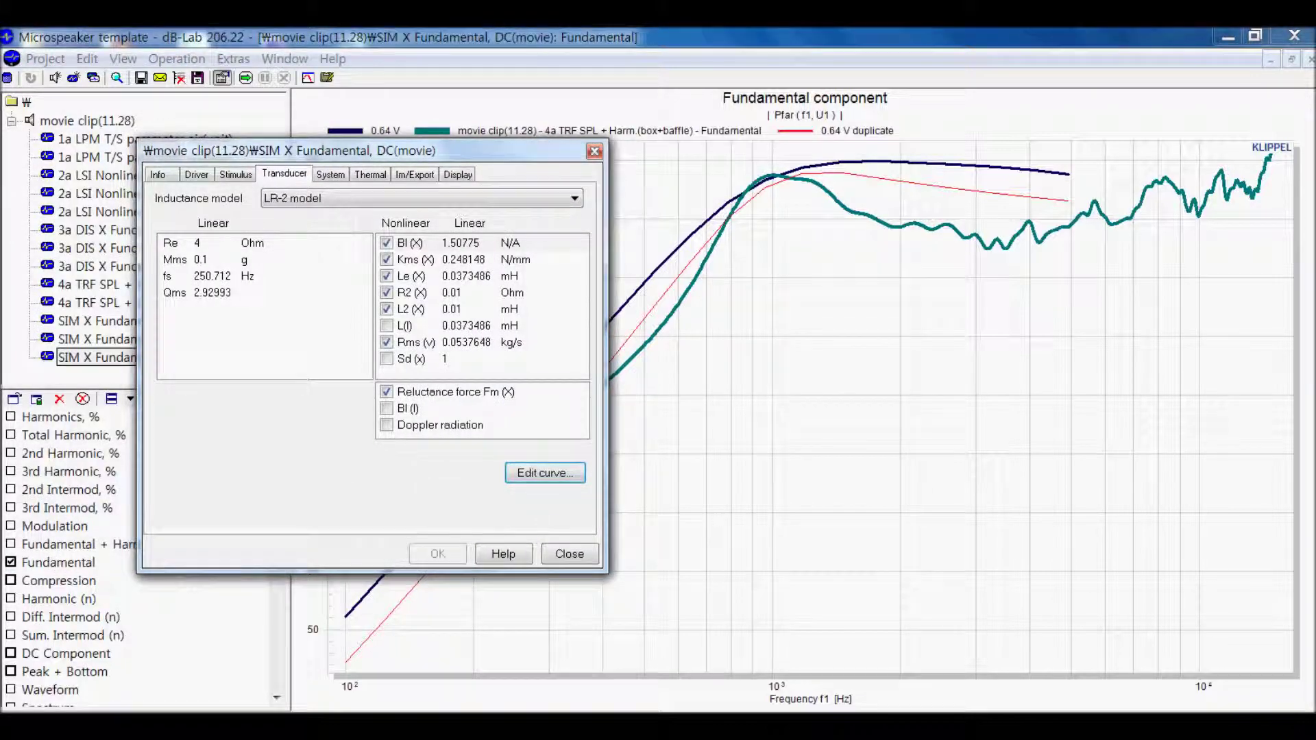
Step: Set Mms to 0.08 g and Bl(X) to 0.8 N/A, accept discarding the primary data, and rerun the simulation
click(200, 259)
click(204, 259)
key(BackSpace)
text(08)
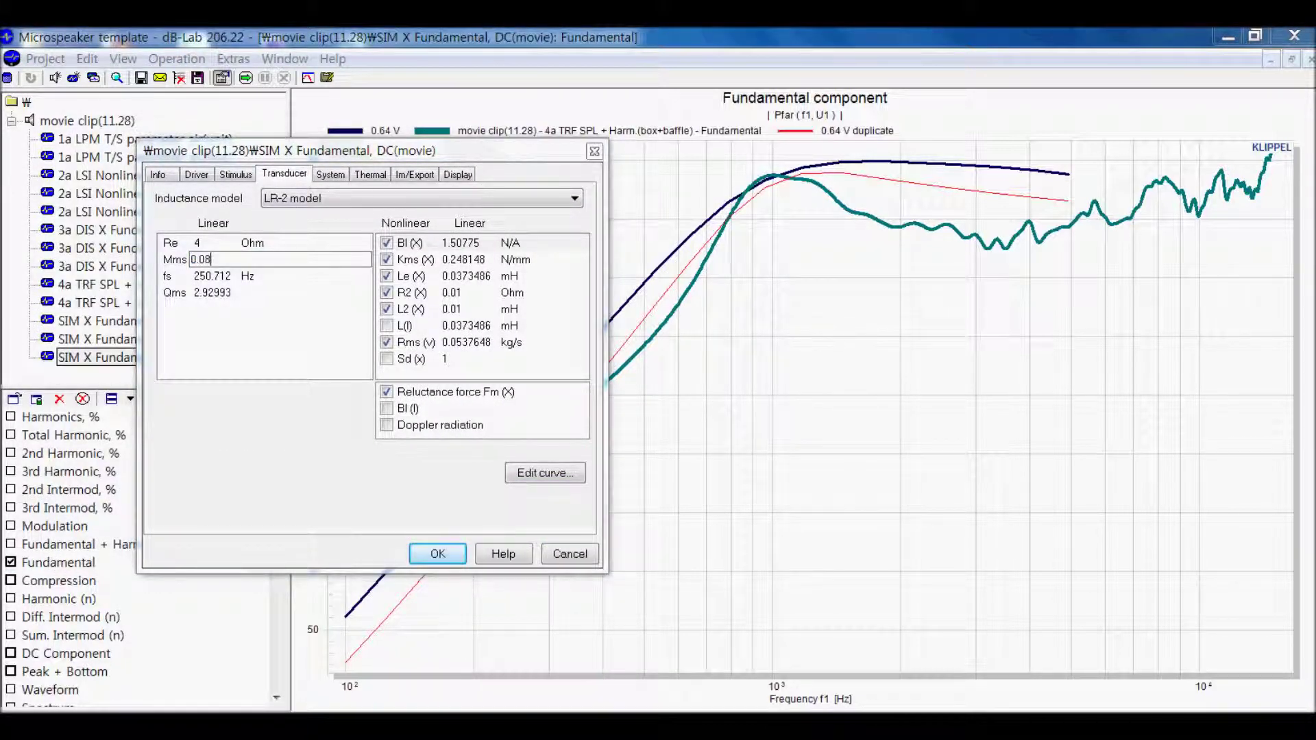
key(Tab)
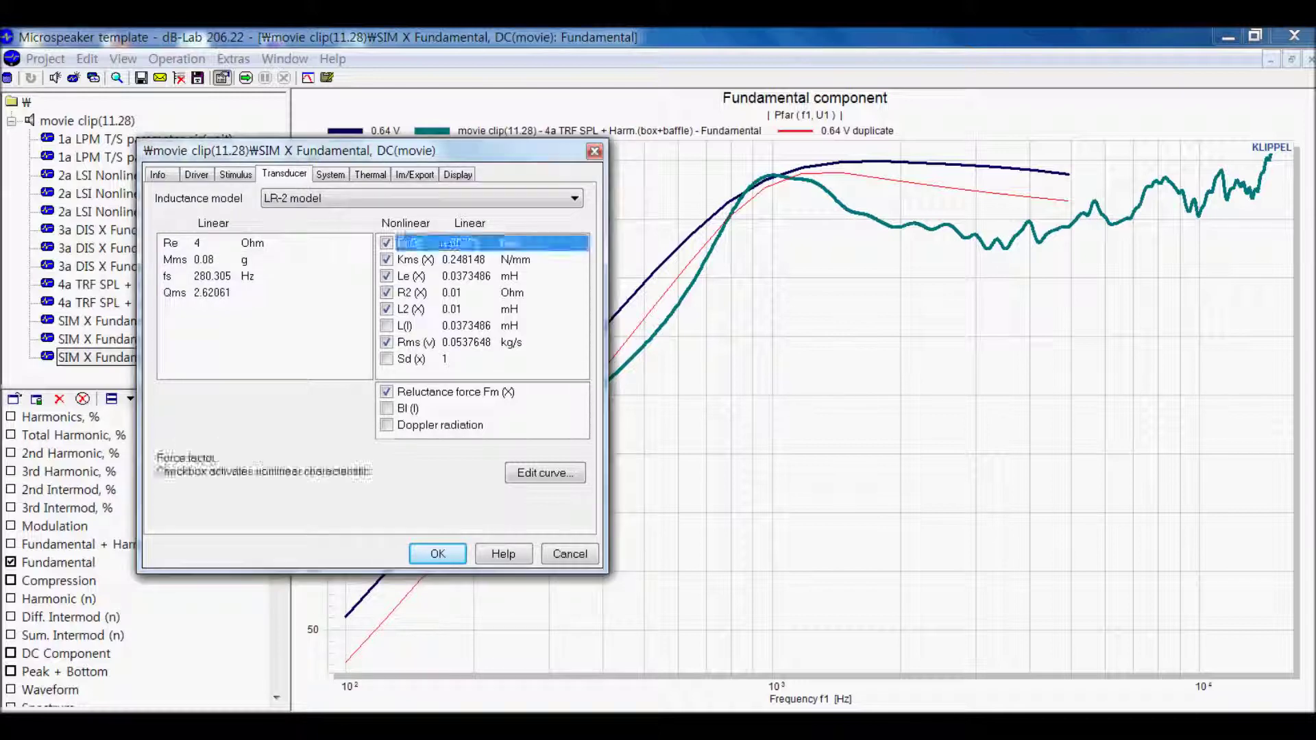
text(0)
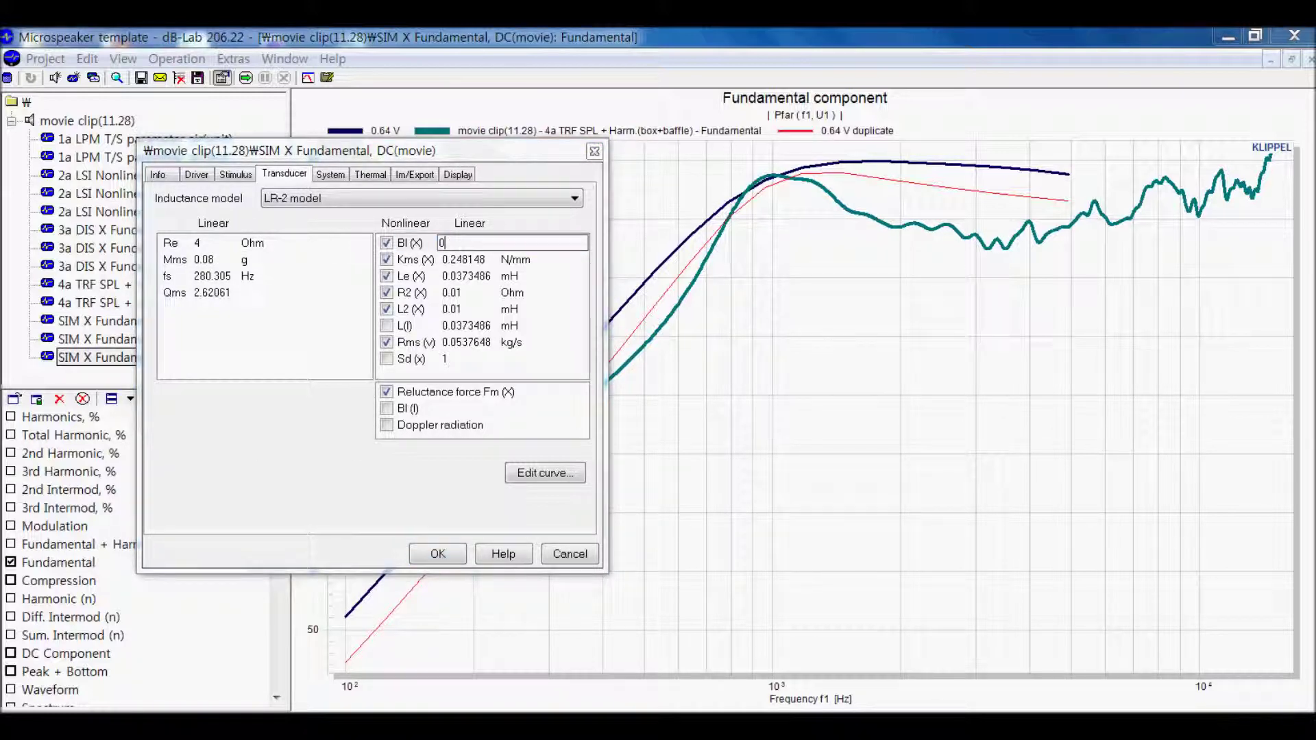
text(.8)
key(Return)
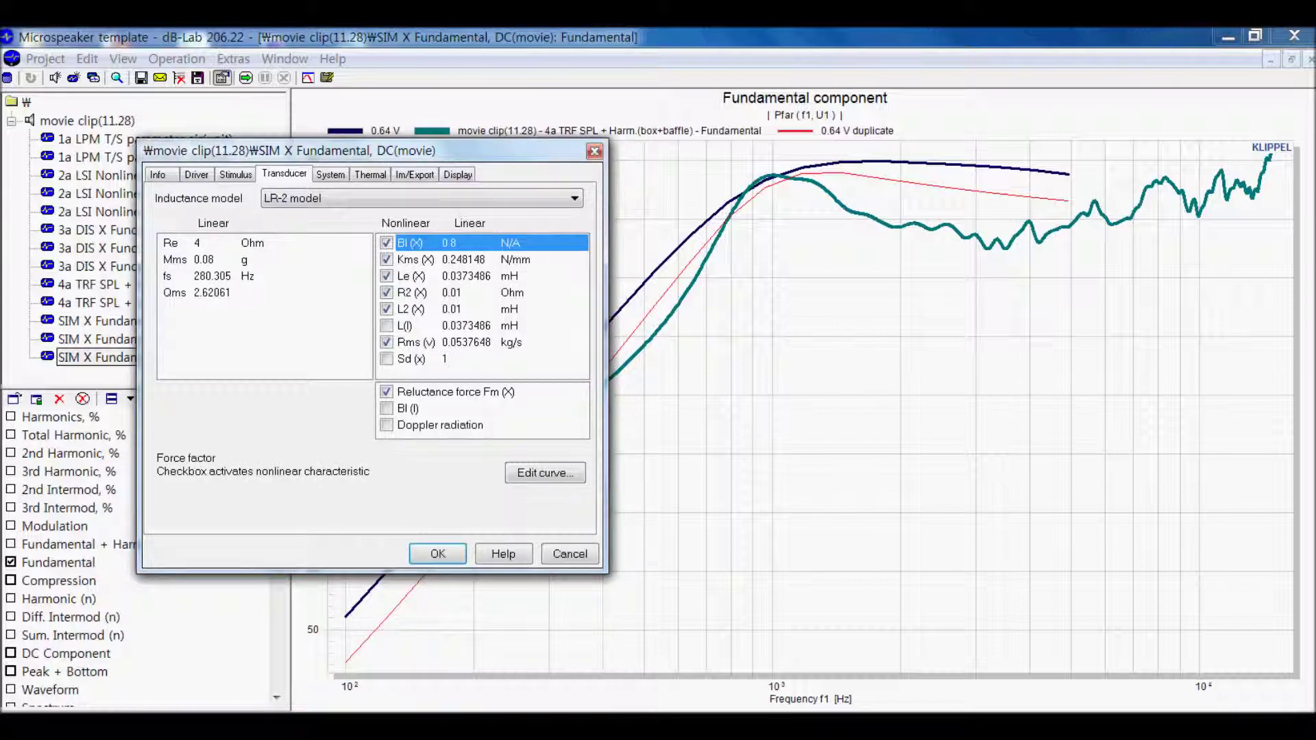
key(Return)
key(Return)
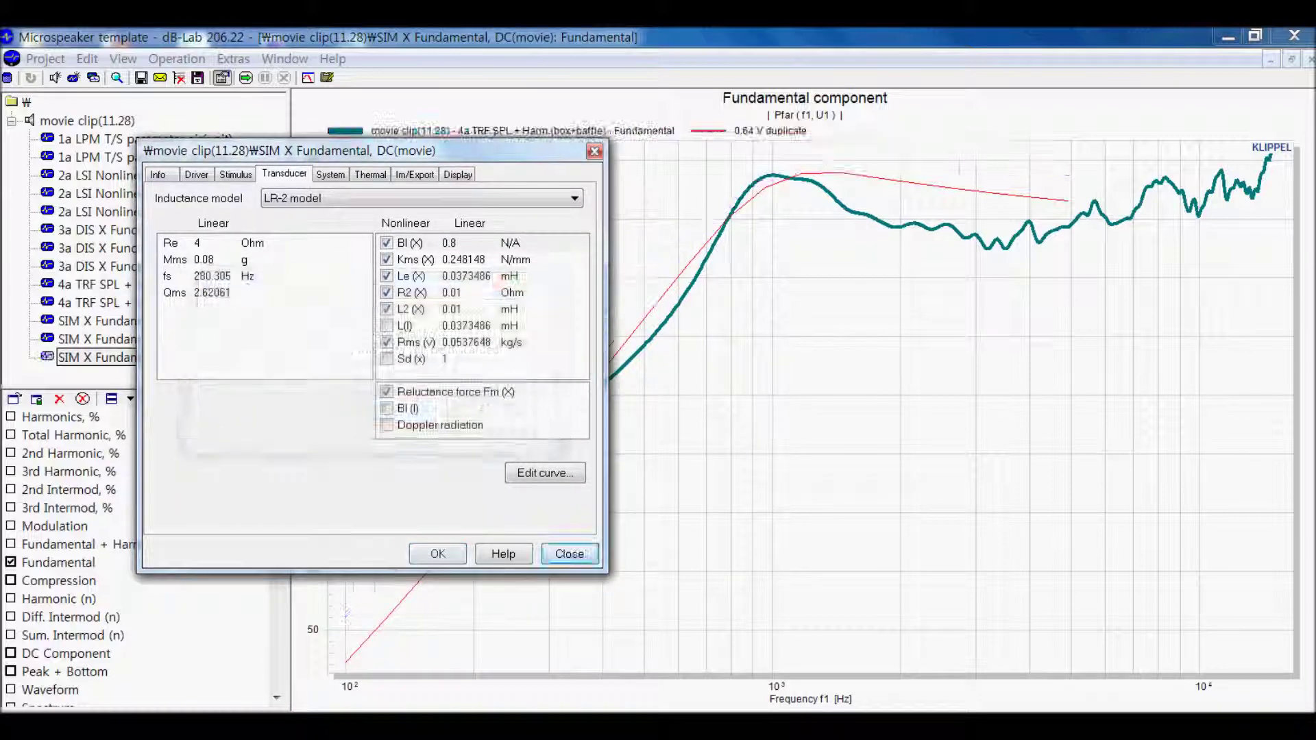
drag(438, 150, 144, 123)
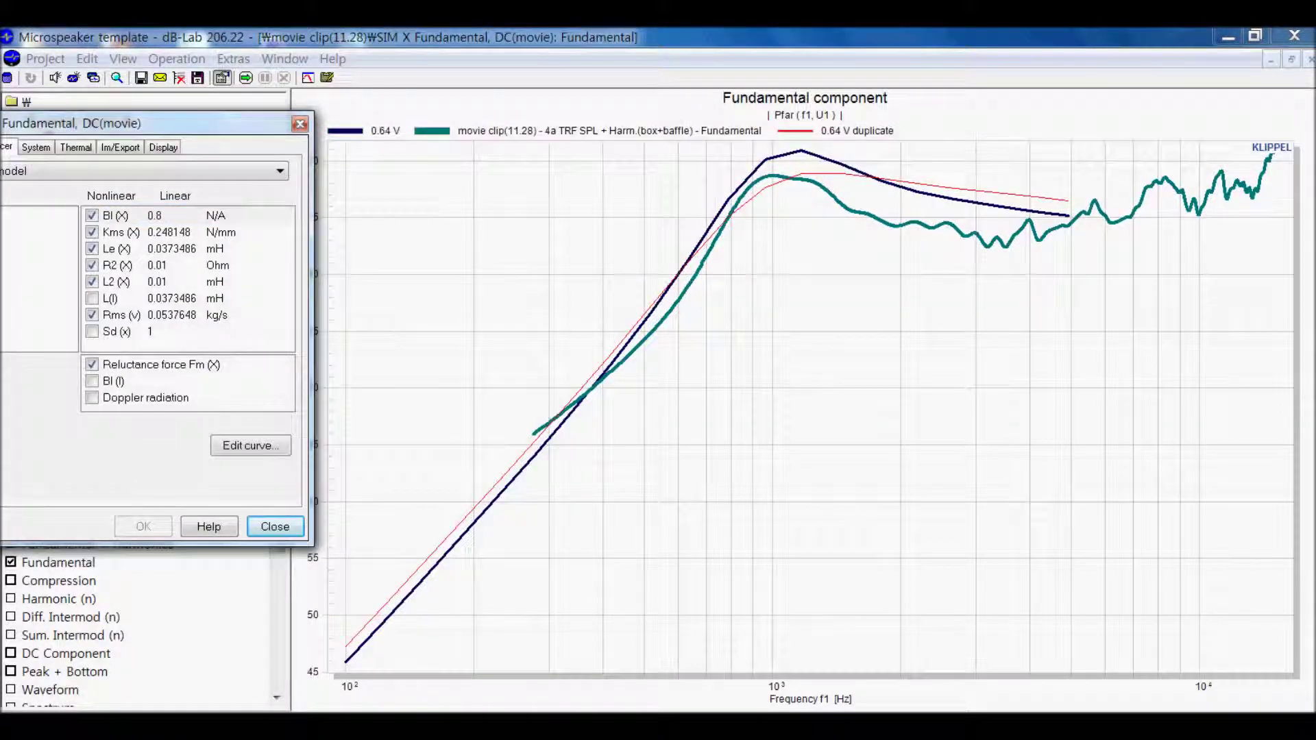
Step: Delete the 0.64 V duplicate curve from the Fundamental component chart and uncover the full transducer settings
click(857, 131)
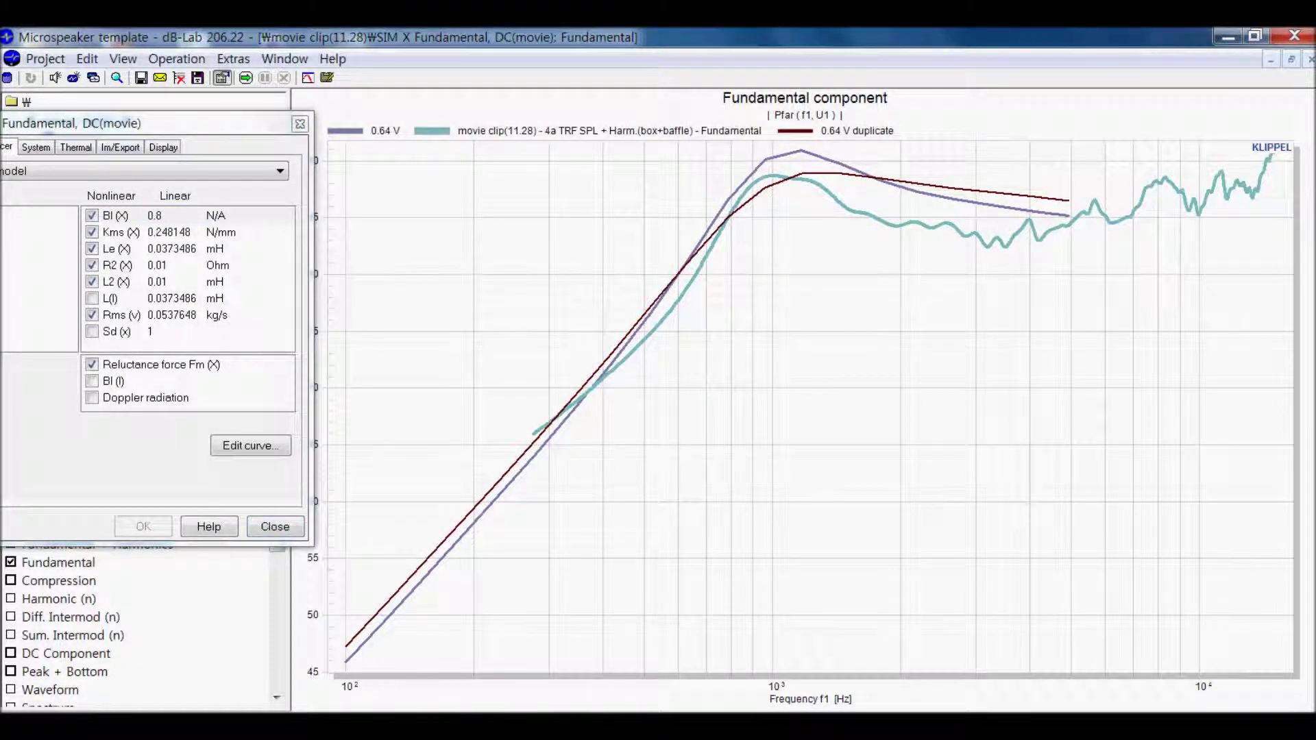
key(Delete)
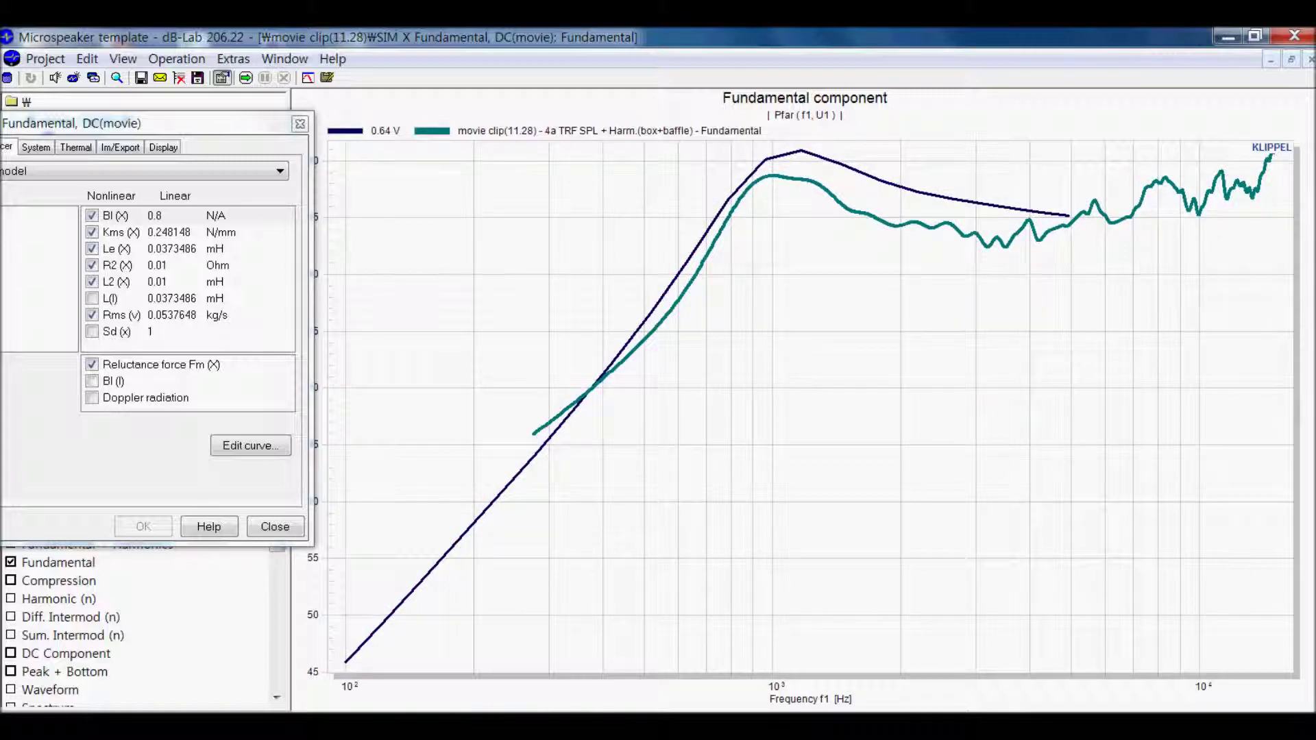
drag(206, 123, 261, 118)
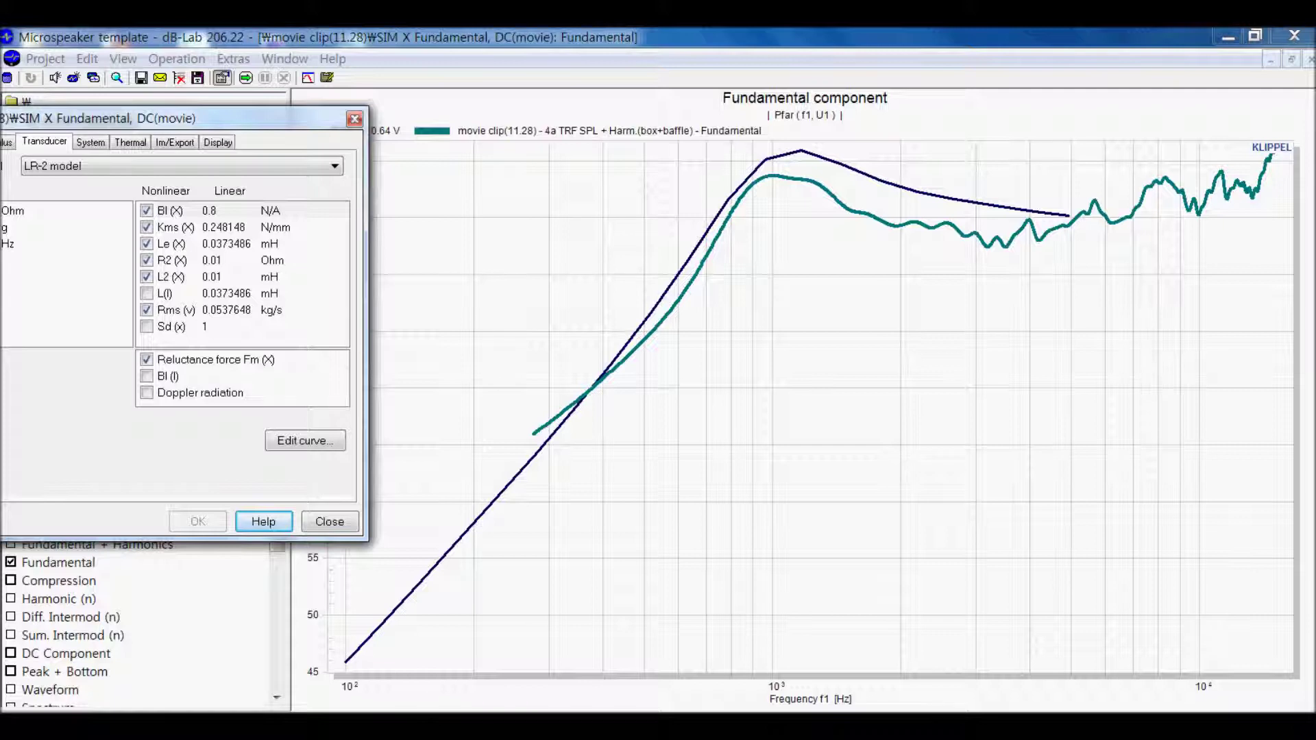
drag(231, 124, 432, 128)
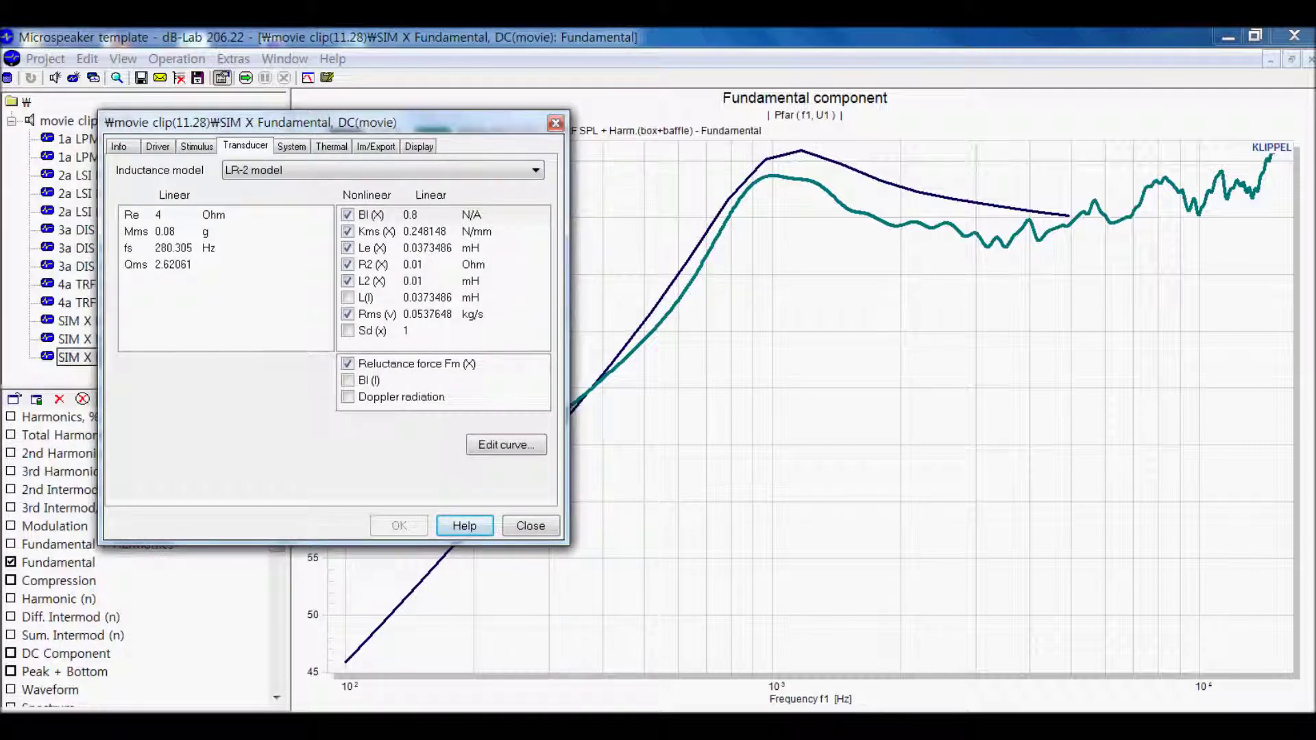
Step: Try shifting the suspension stiffness Kms(X) curve graphically by -0.071066, and leave the curve editor without applying the change
click(424, 231)
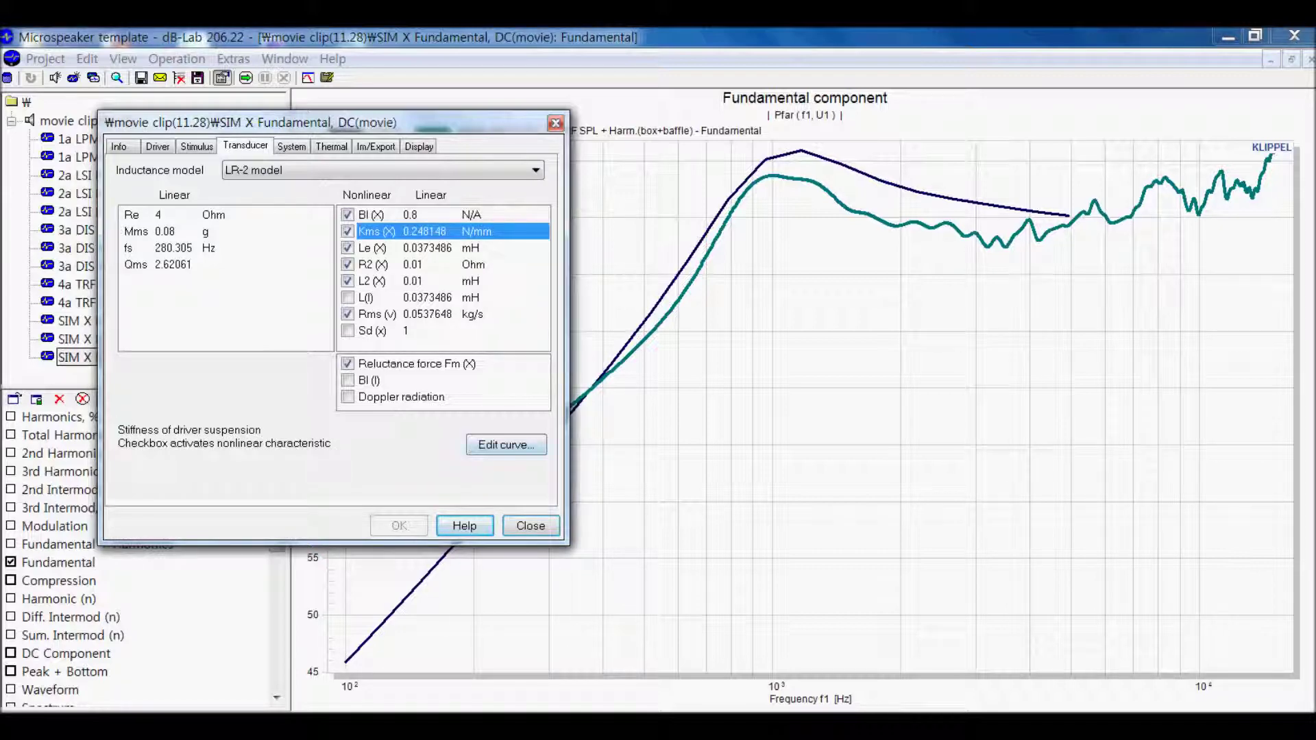
click(505, 445)
mouse_move(329, 141)
mouse_down()
mouse_move(105, 334)
mouse_move(49, 327)
mouse_up()
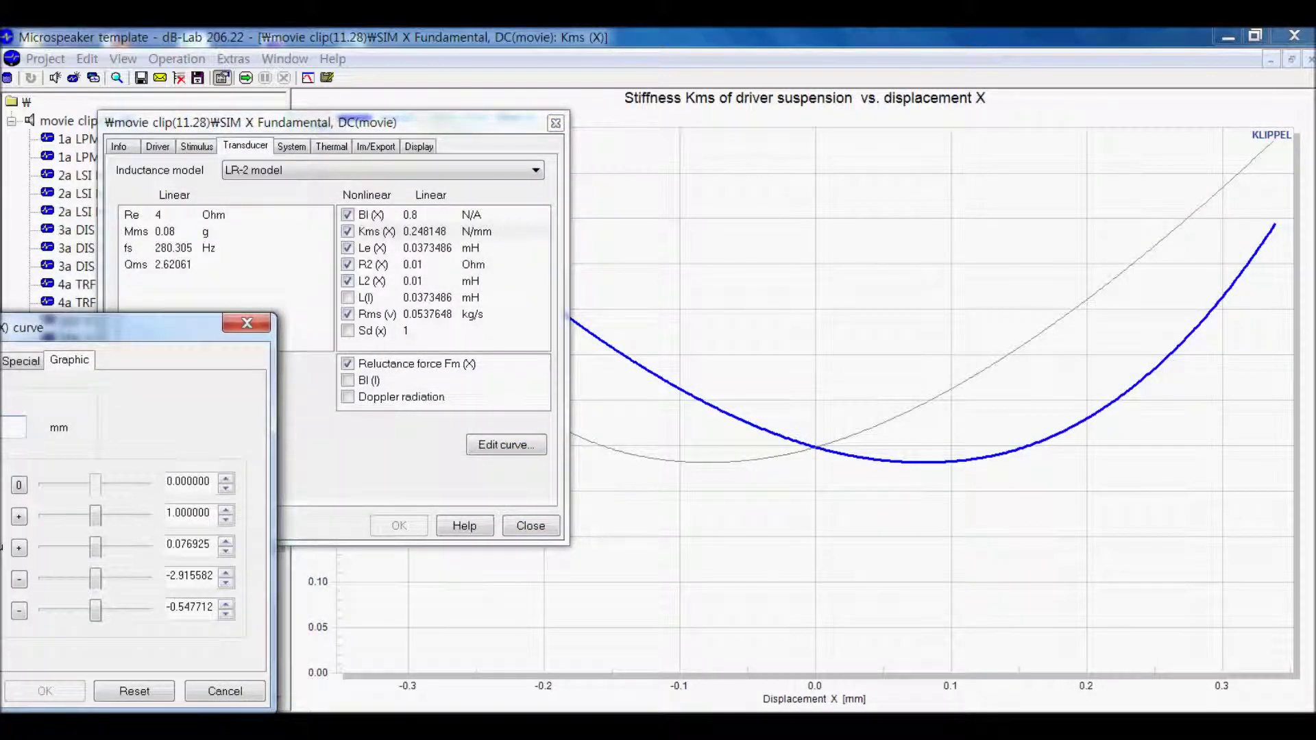
drag(48, 327, 244, 230)
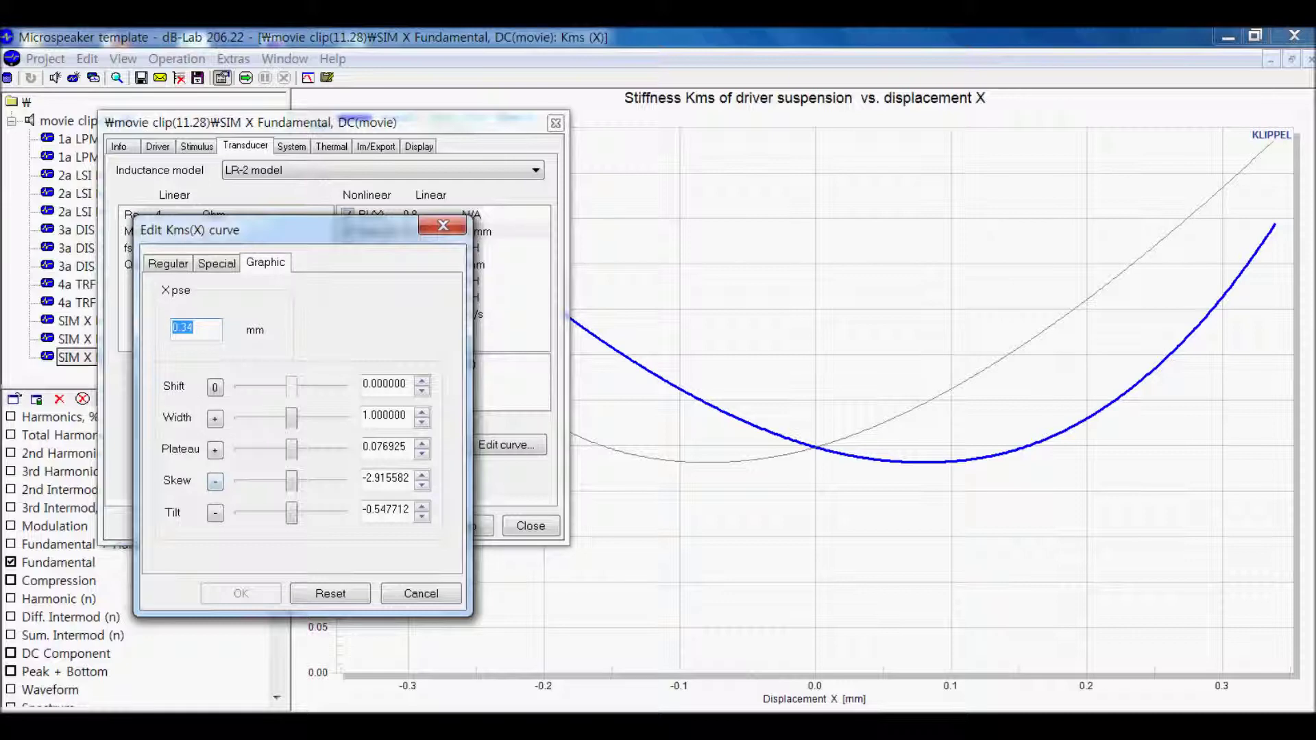
click(216, 388)
drag(291, 388, 325, 387)
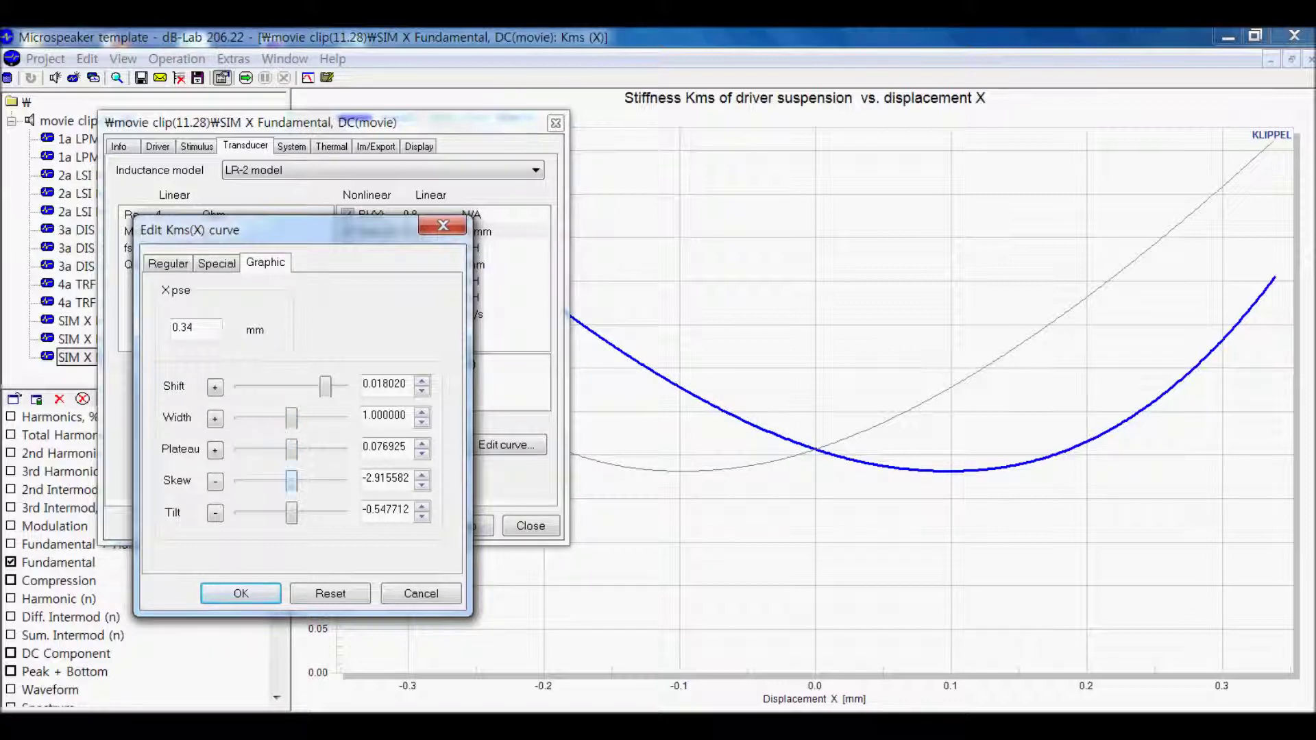
click(215, 387)
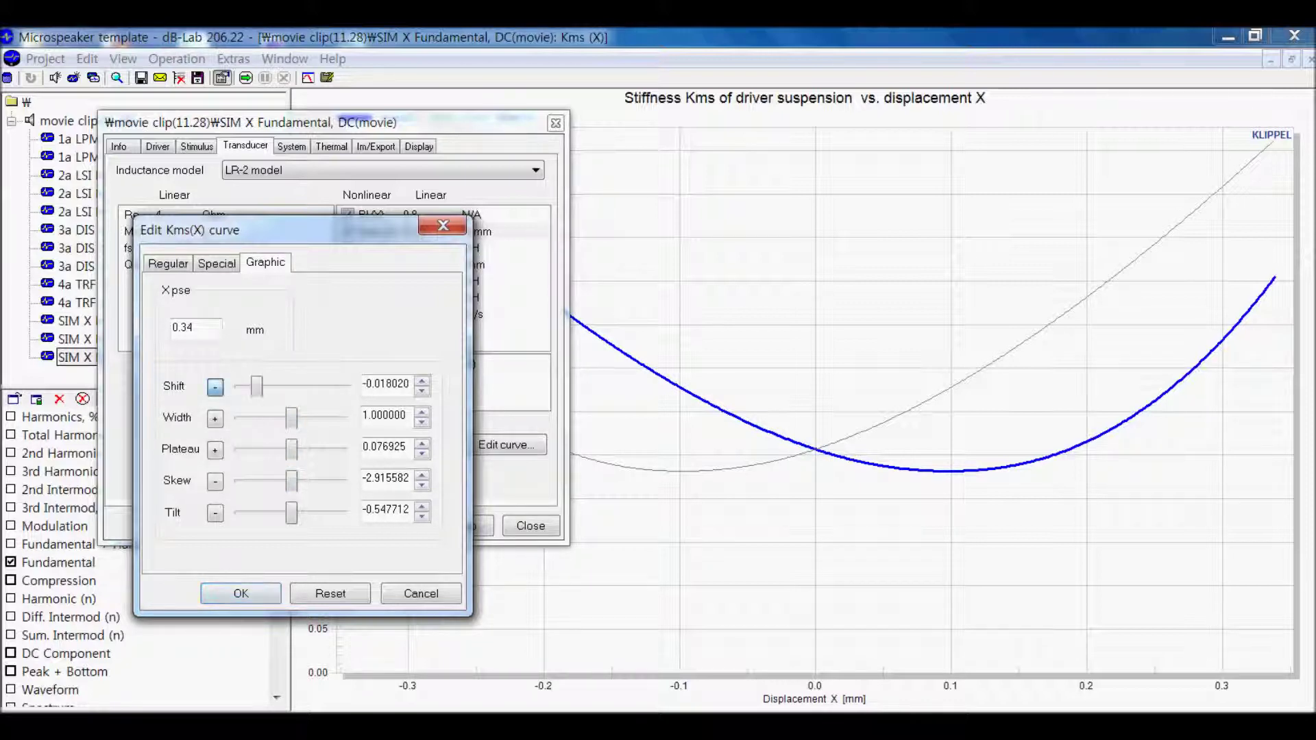
drag(257, 387, 239, 387)
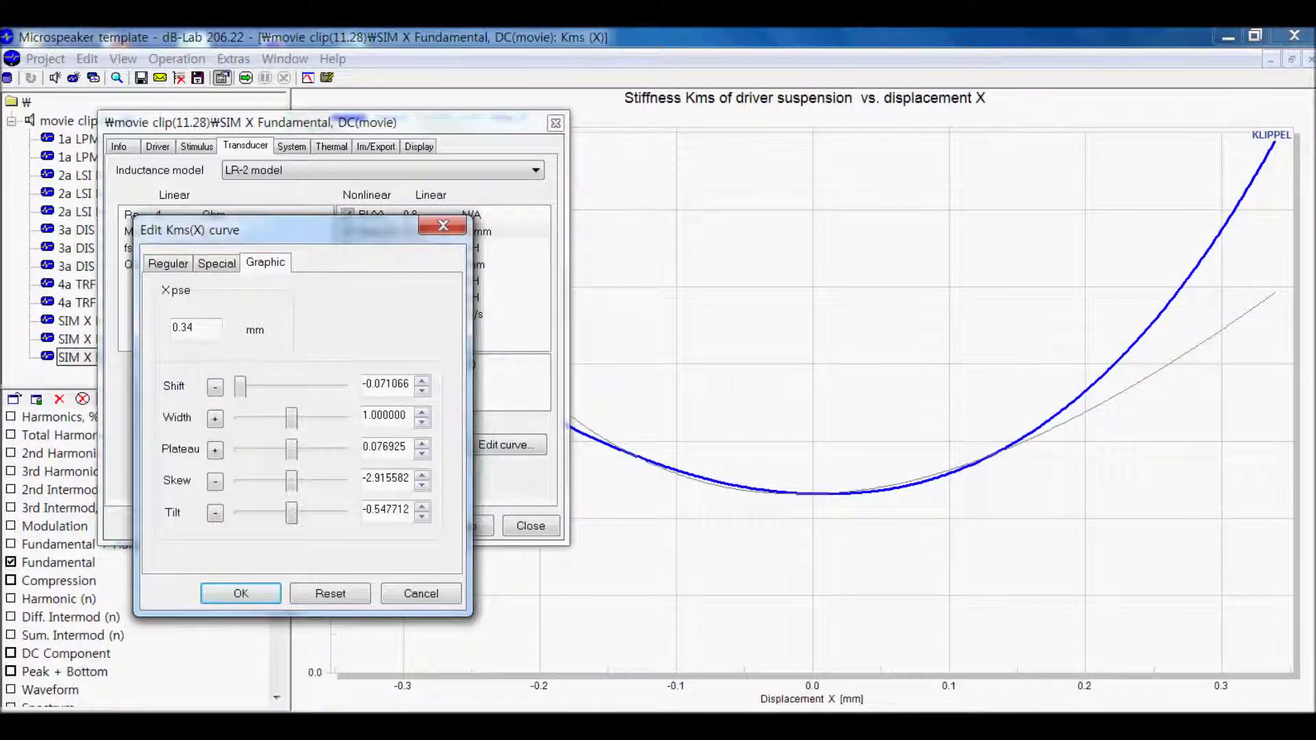
drag(302, 229, 804, 335)
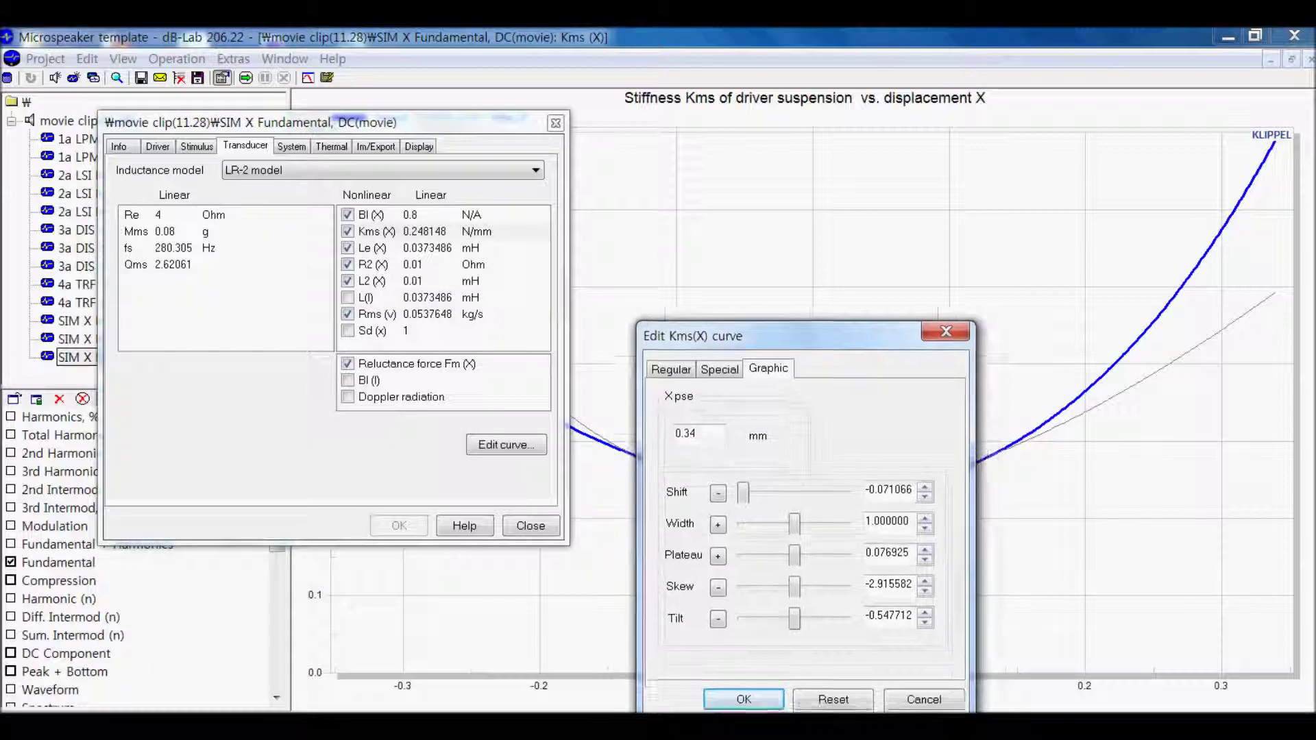
click(945, 332)
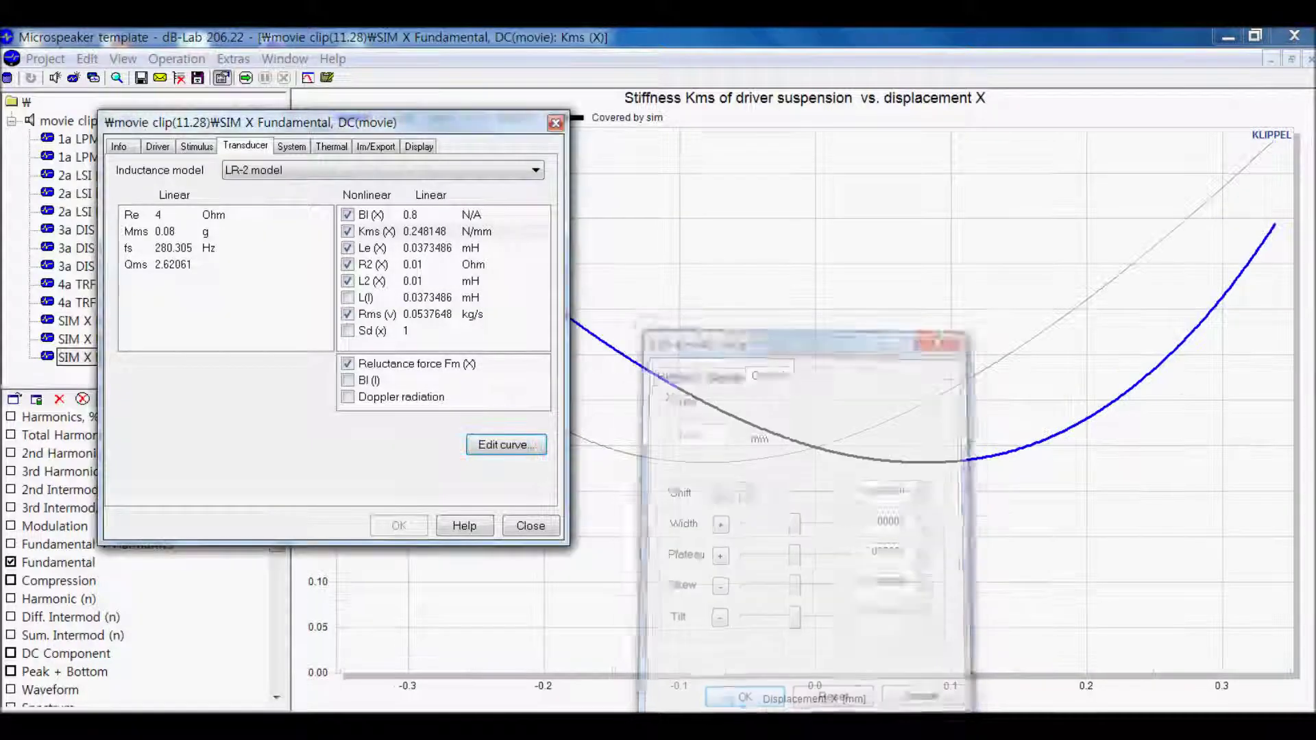
Step: Make the Kms(X) stiffness curve symmetric by graphically adjusting its skew to -0.012735 and tilt to -0.030715, and accept discarding the primary data
drag(352, 123, 50, 128)
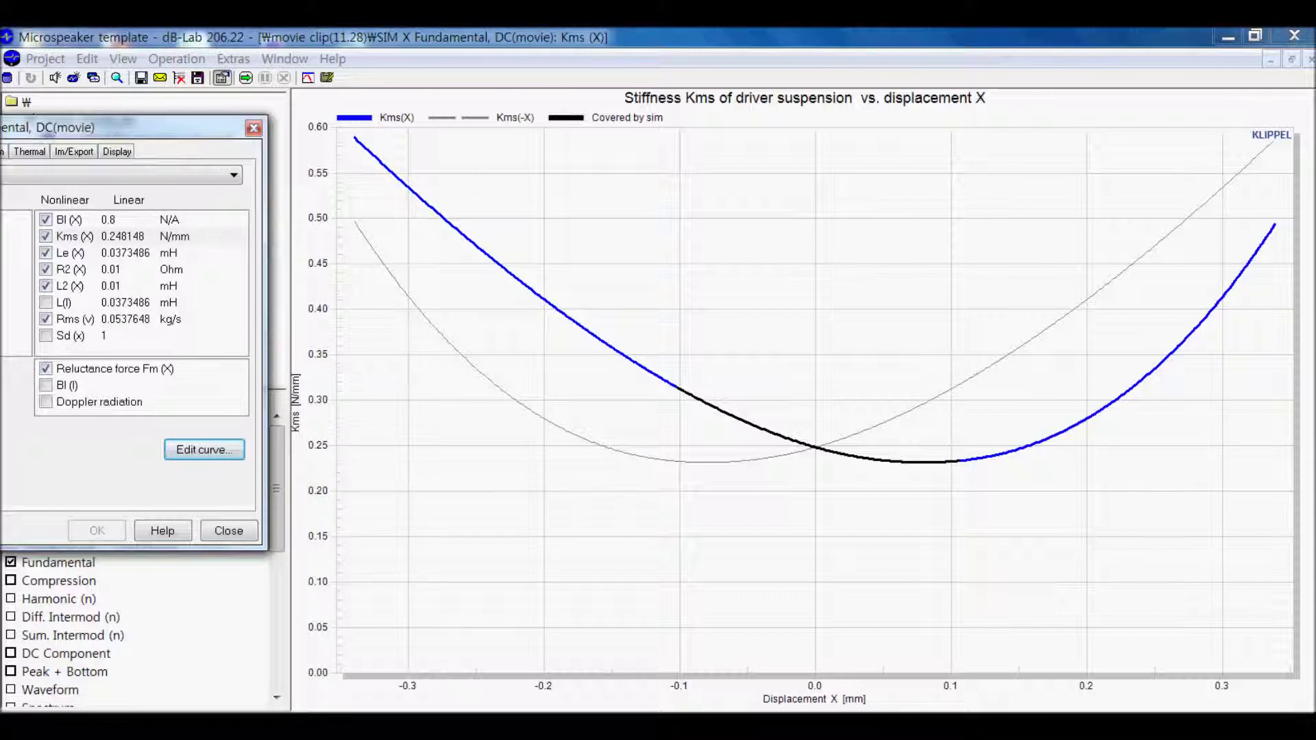
drag(109, 127, 198, 129)
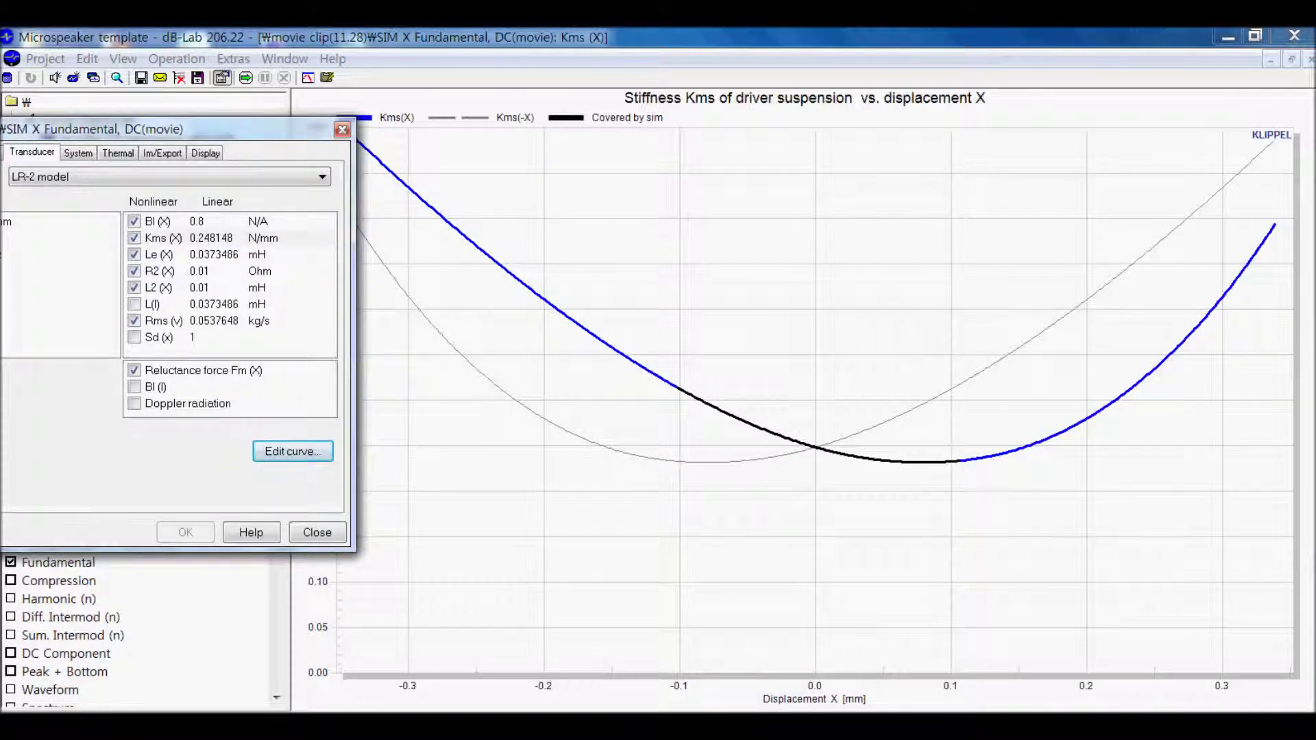
click(212, 238)
click(293, 451)
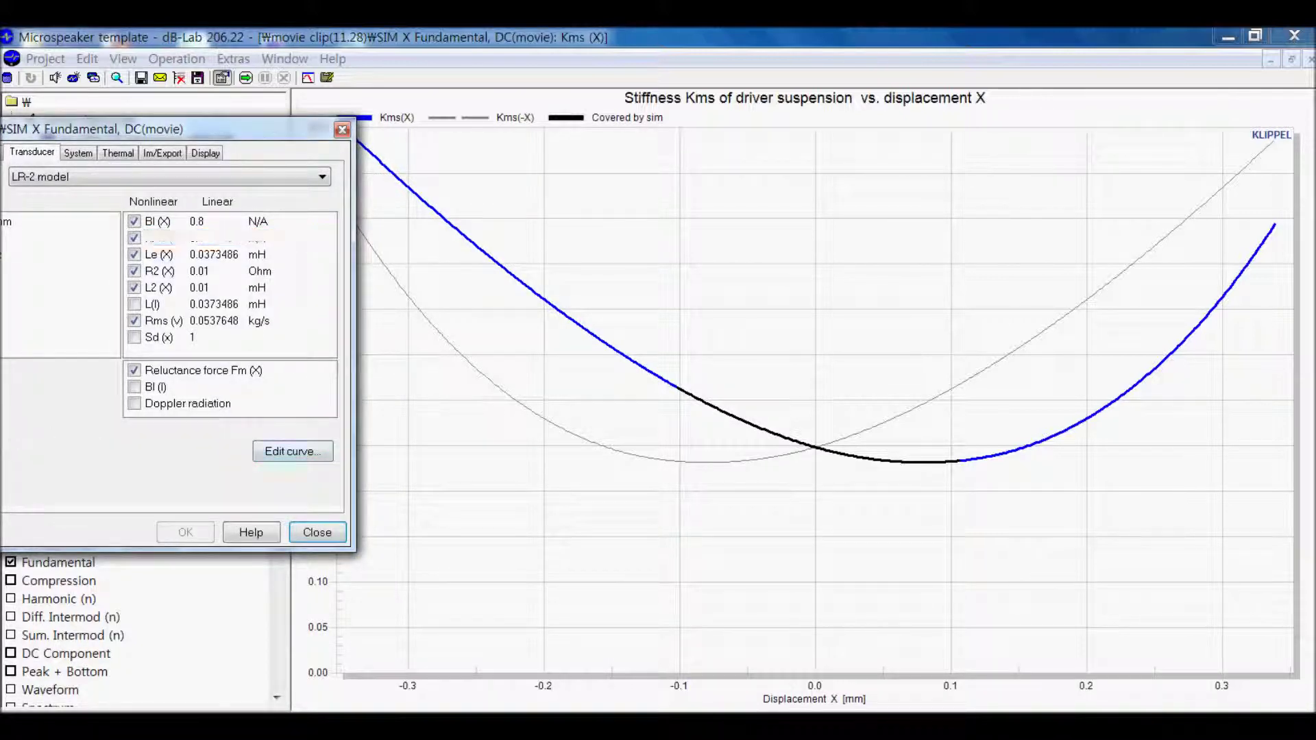
drag(110, 149, 175, 153)
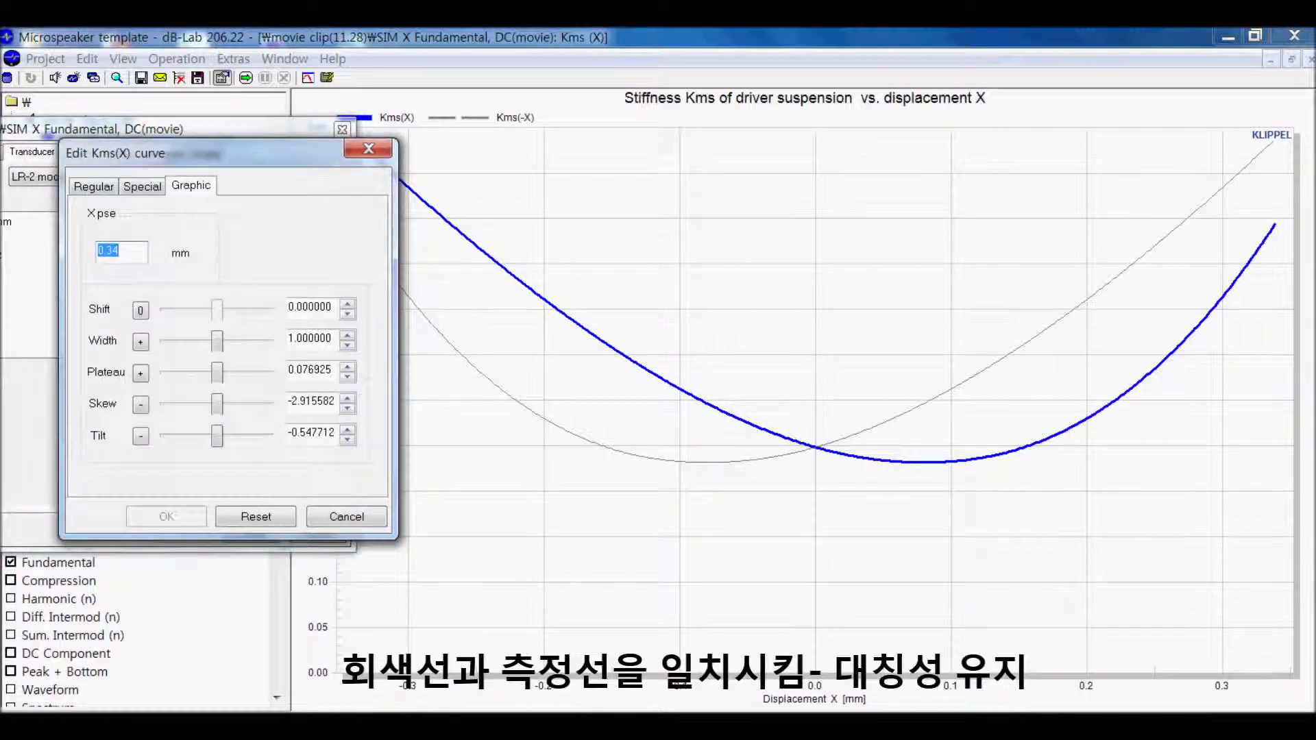
drag(216, 404, 268, 403)
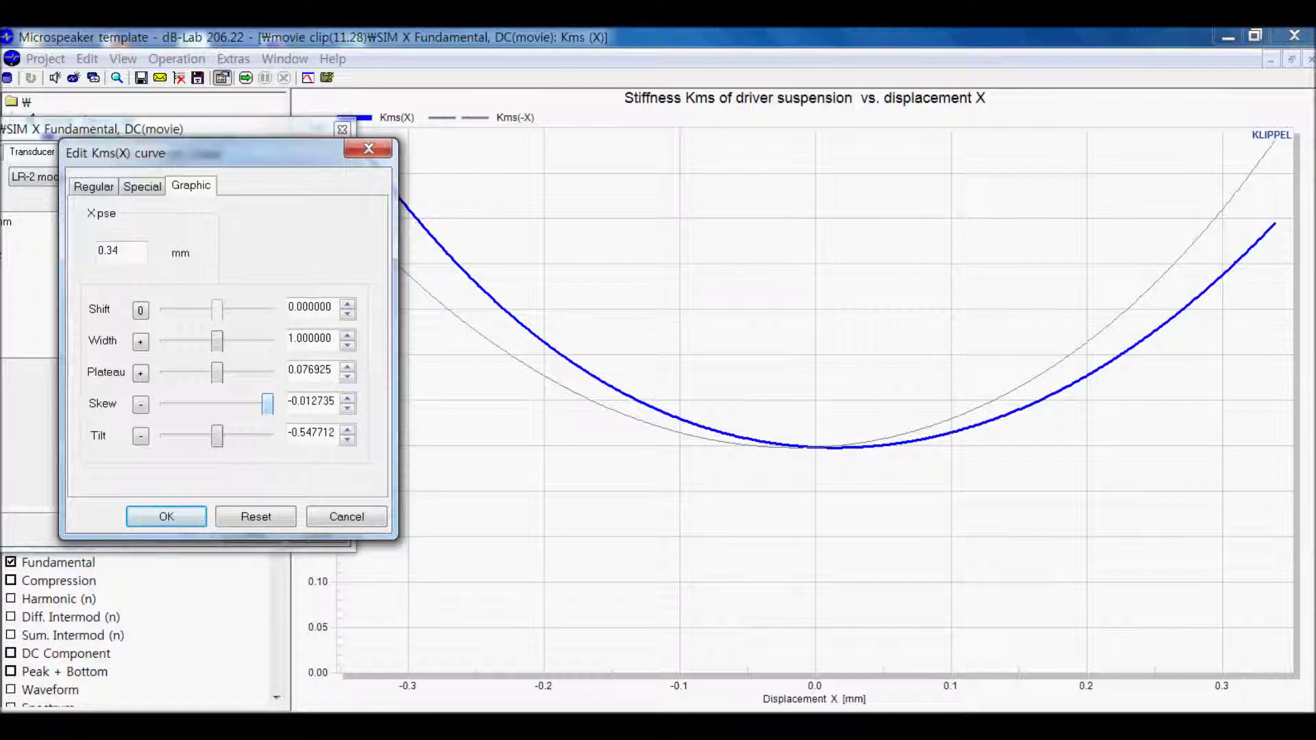
drag(216, 436, 268, 436)
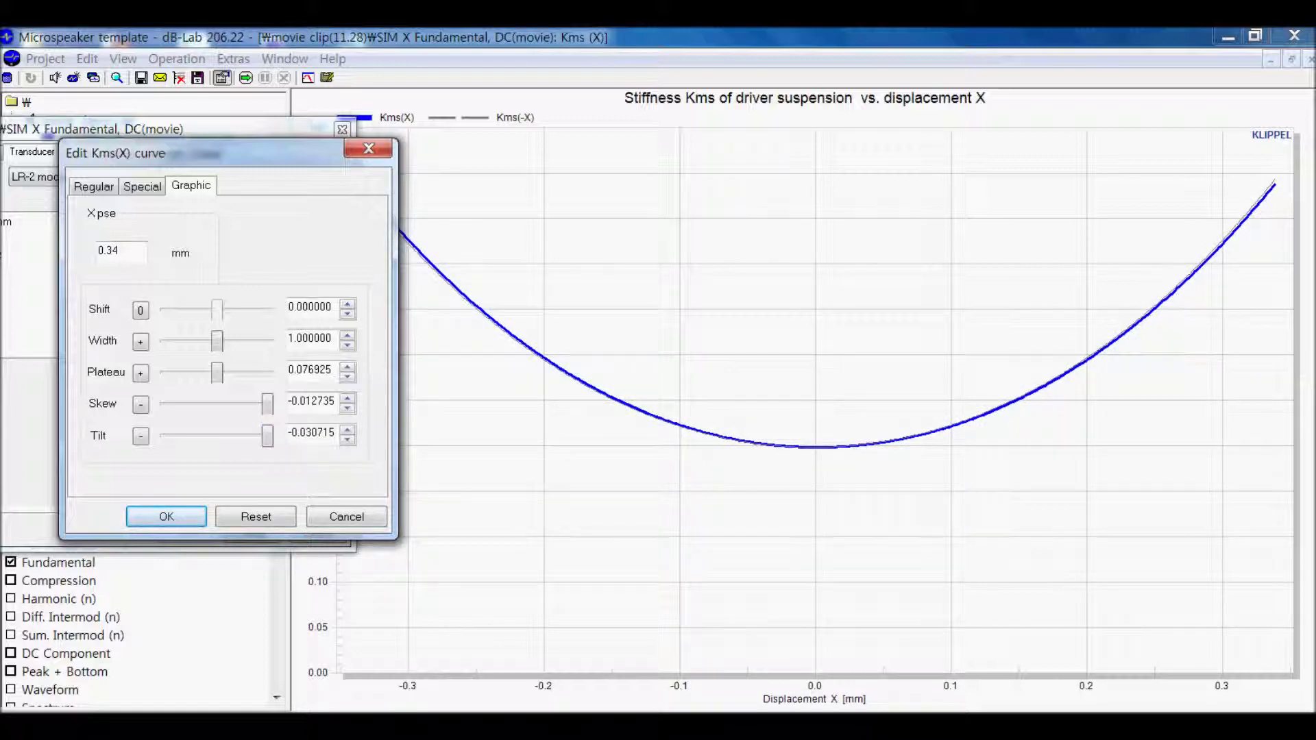
click(167, 517)
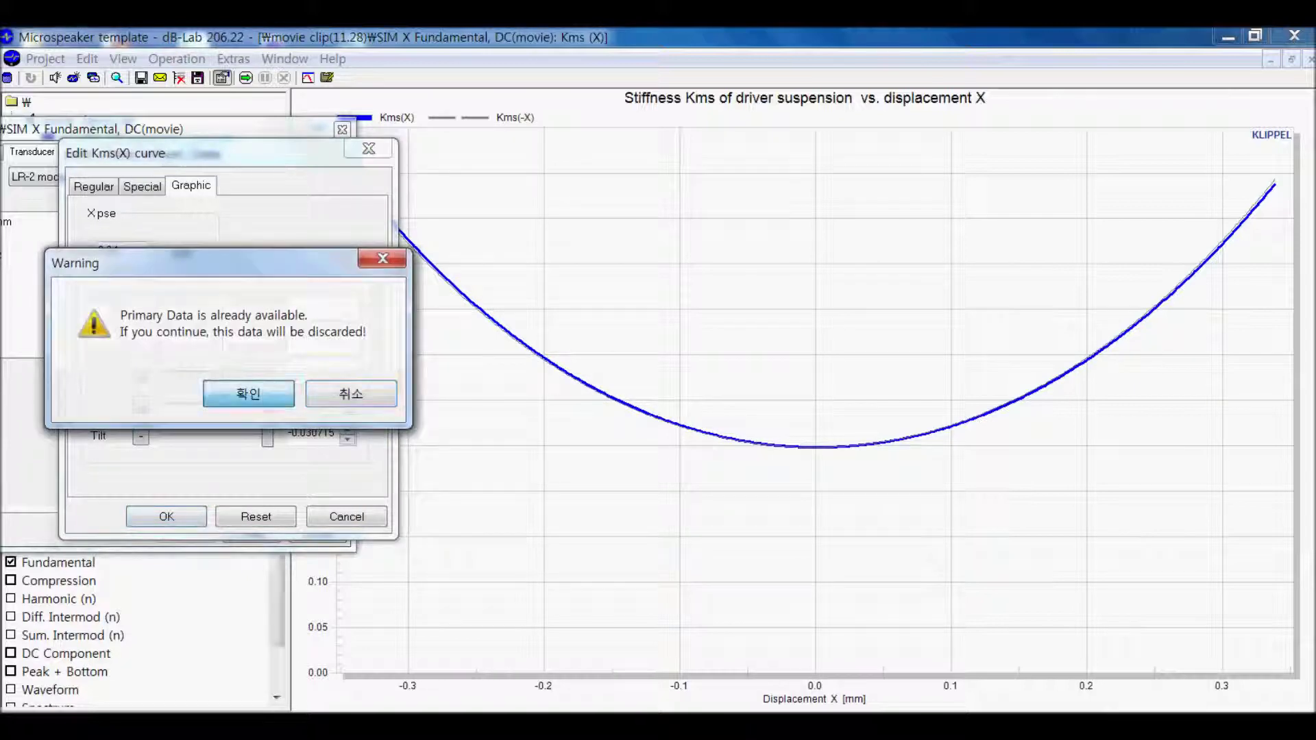
click(249, 393)
Step: Close the Kms(X) chart and rerun the simulation with the symmetric stiffness curve, keeping the Fundamental component chart in view
drag(172, 128, 253, 197)
key(ctrl+F4)
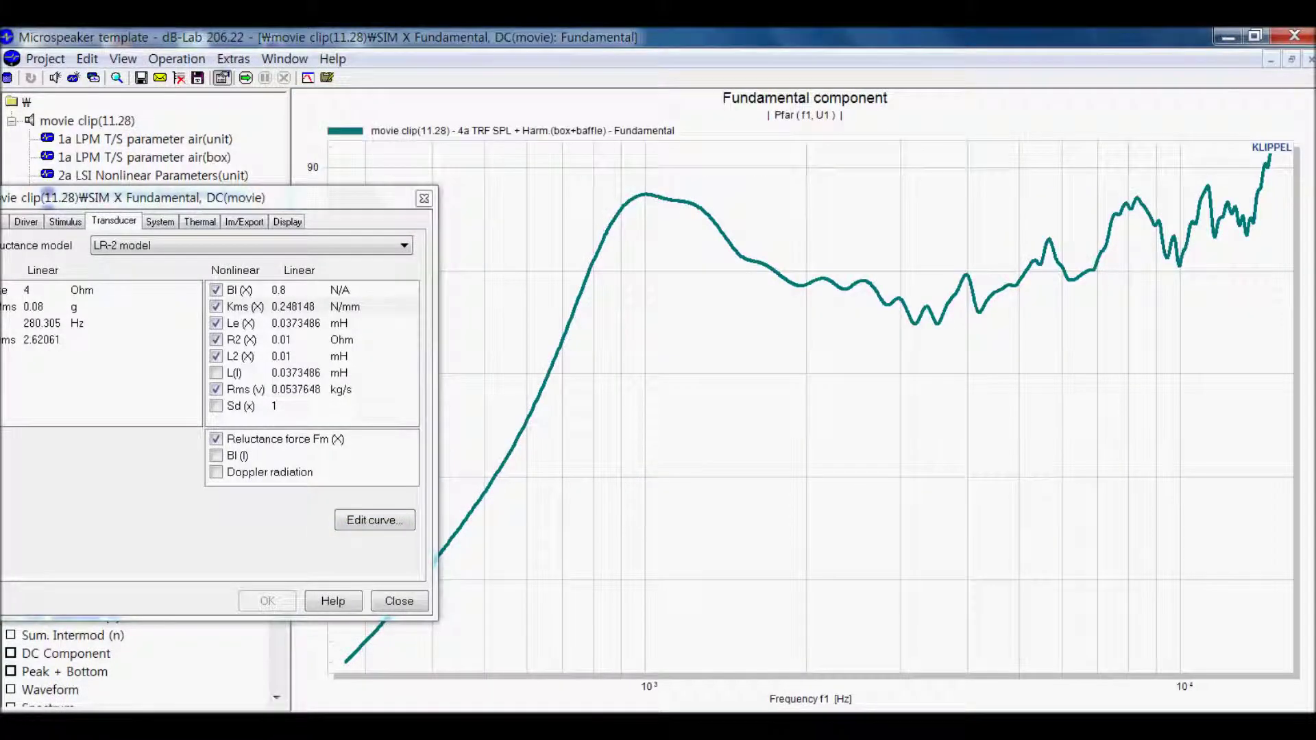
click(246, 78)
drag(253, 198, 109, 187)
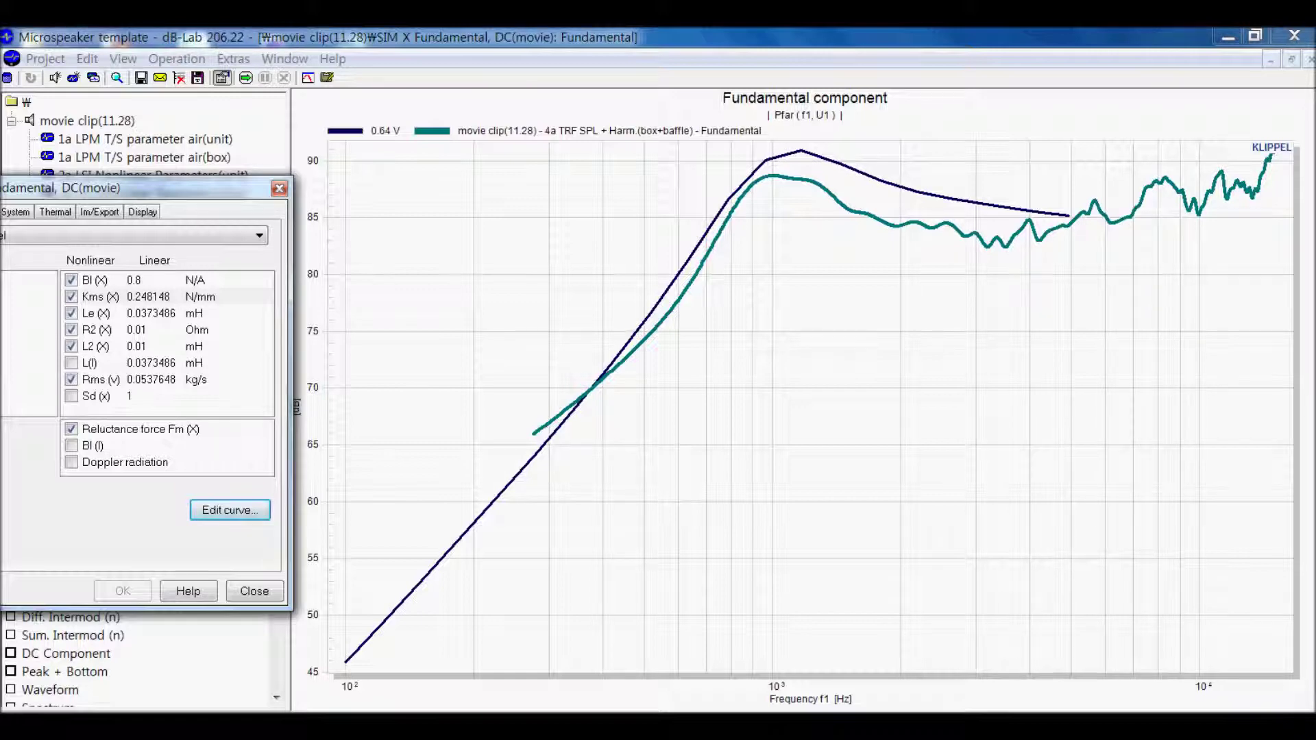
Step: Display the Fundamental + Harmonics chart and highlight the 2nd and 3rd harmonic curves to examine the distortion
drag(61, 188, 440, 187)
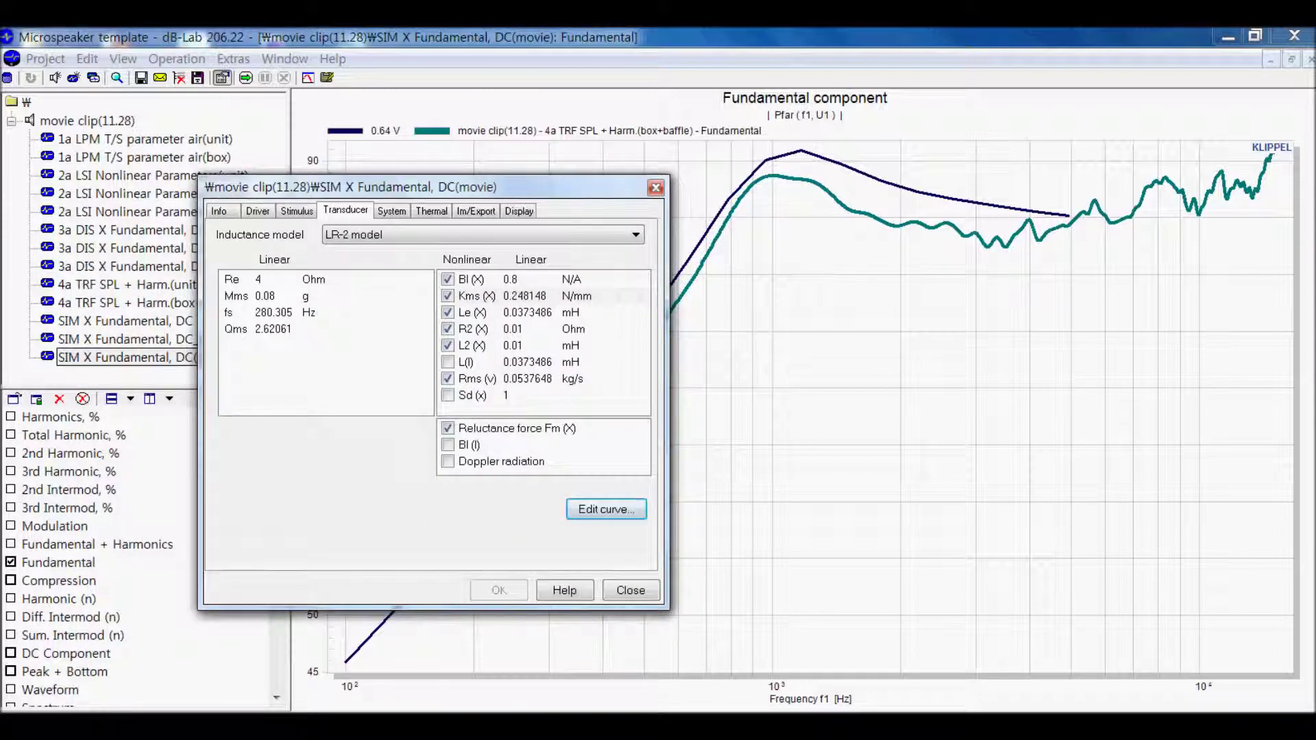
click(10, 544)
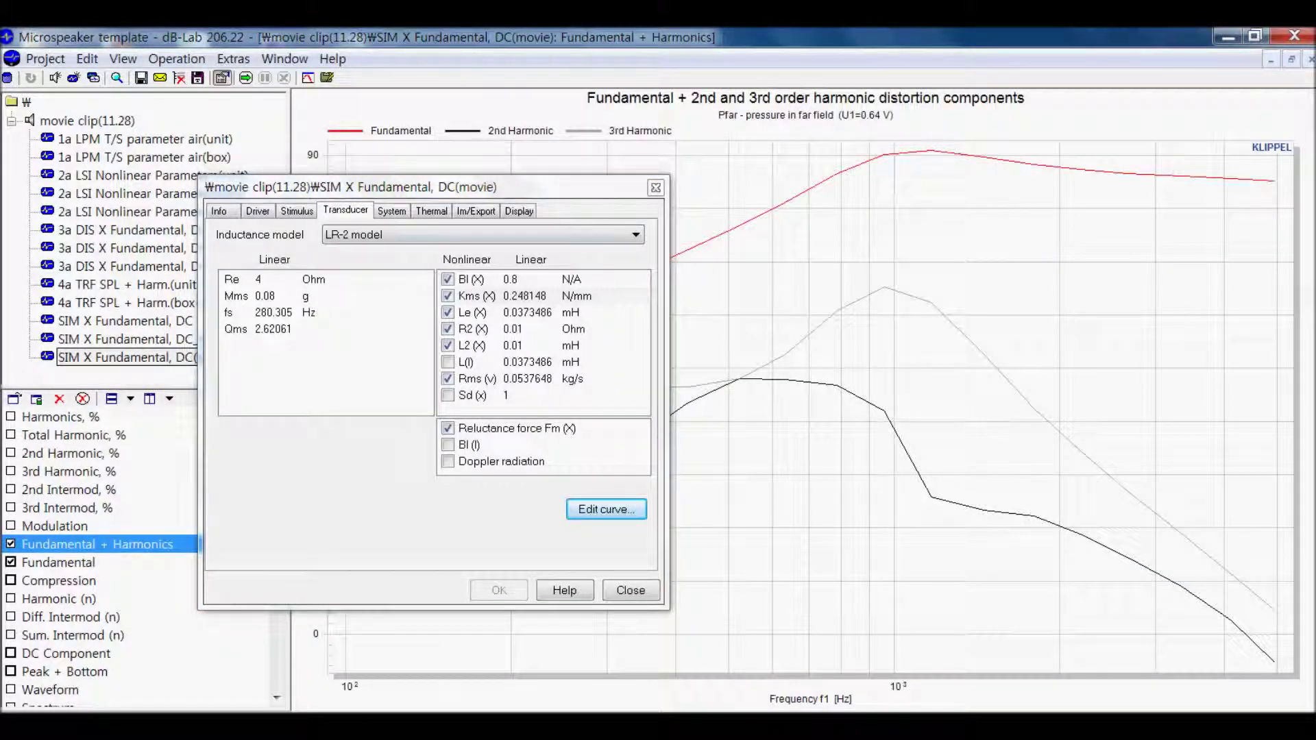
drag(432, 188, 40, 219)
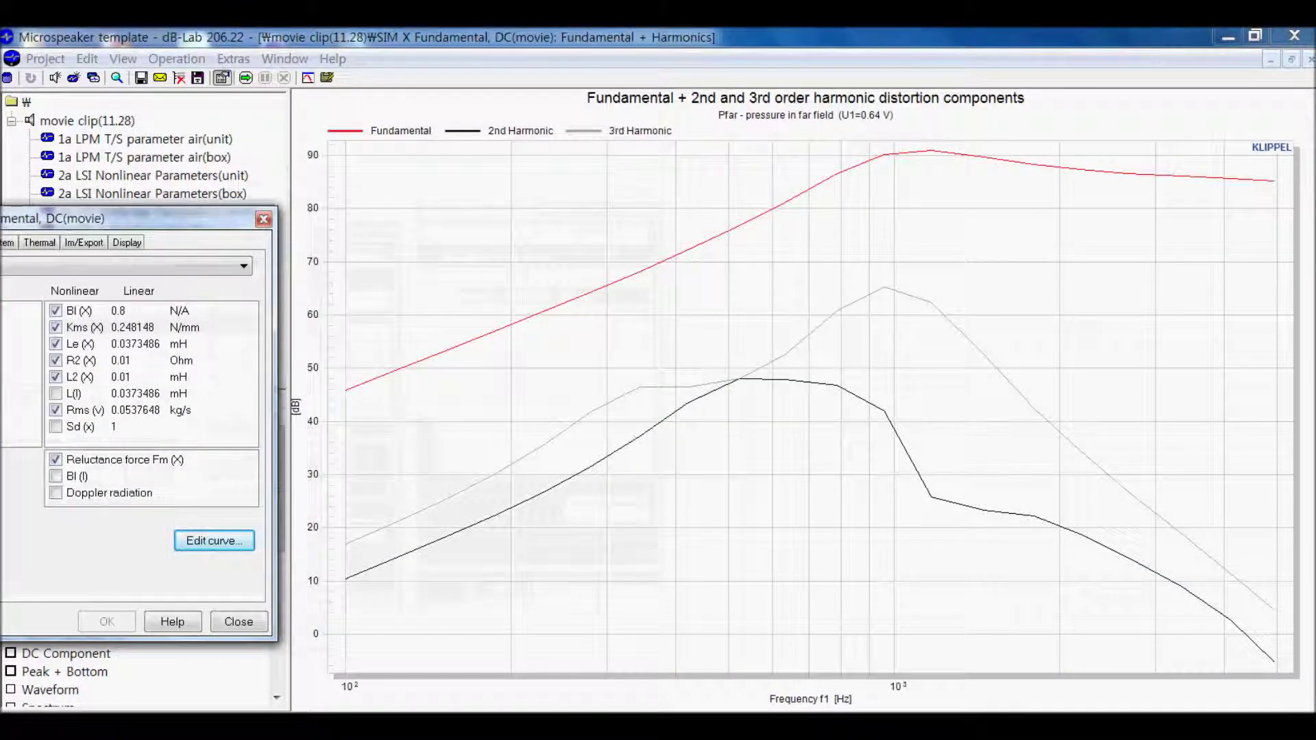
click(520, 131)
click(639, 131)
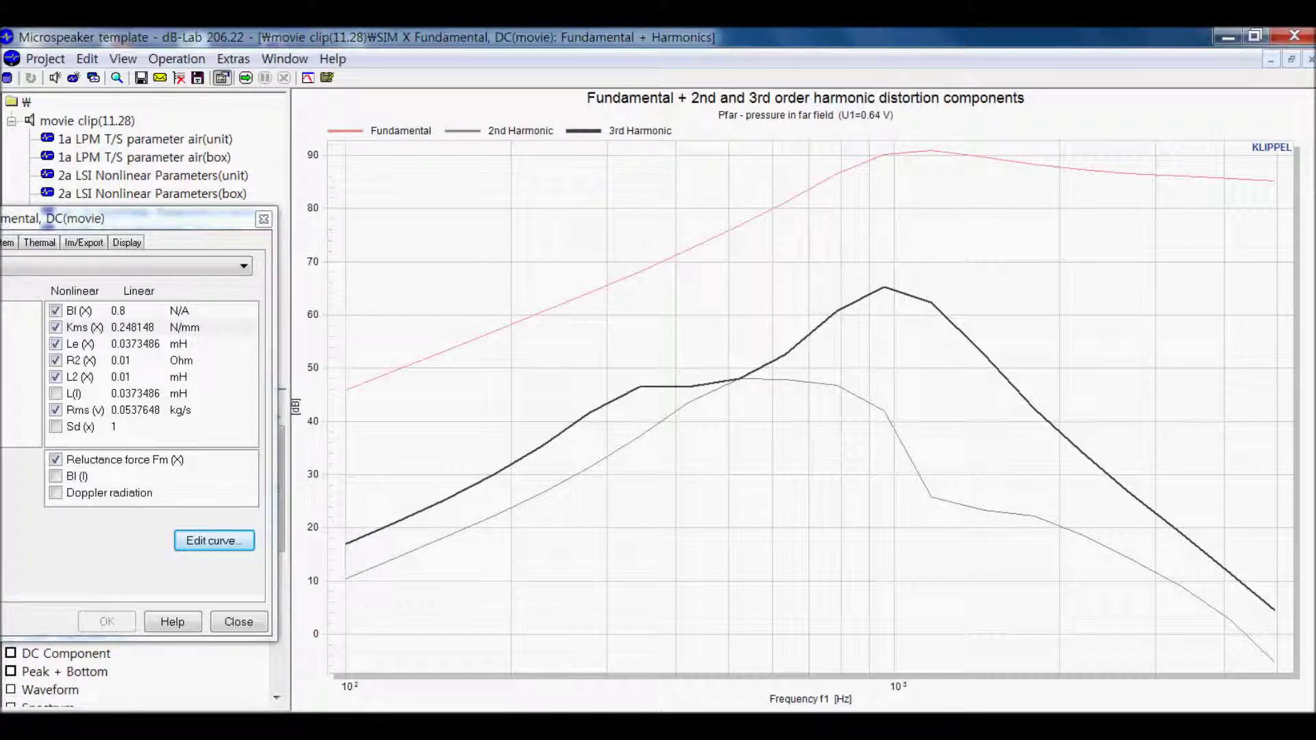
Step: Close the Fundamental + Harmonics chart, show the Fundamental component chart at full size, and bring the full transducer settings into view
click(1291, 60)
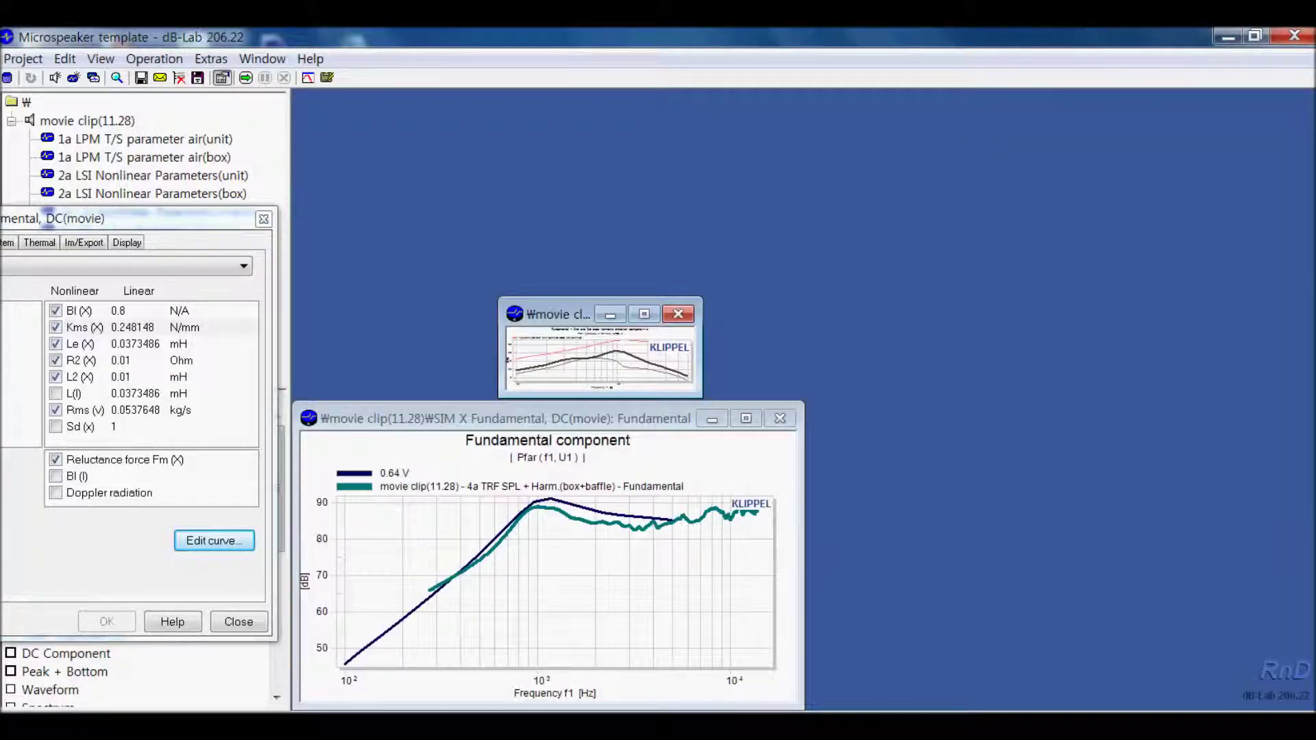
click(678, 314)
click(746, 418)
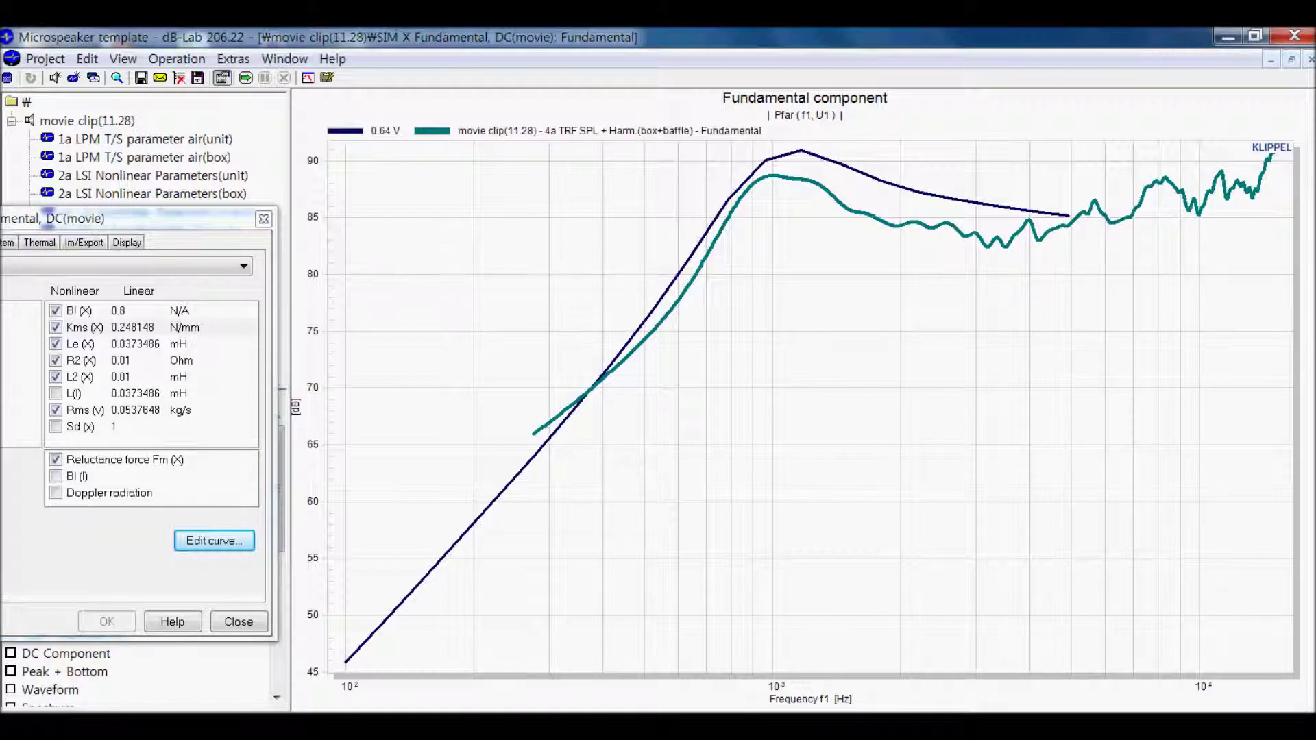
drag(137, 218, 437, 137)
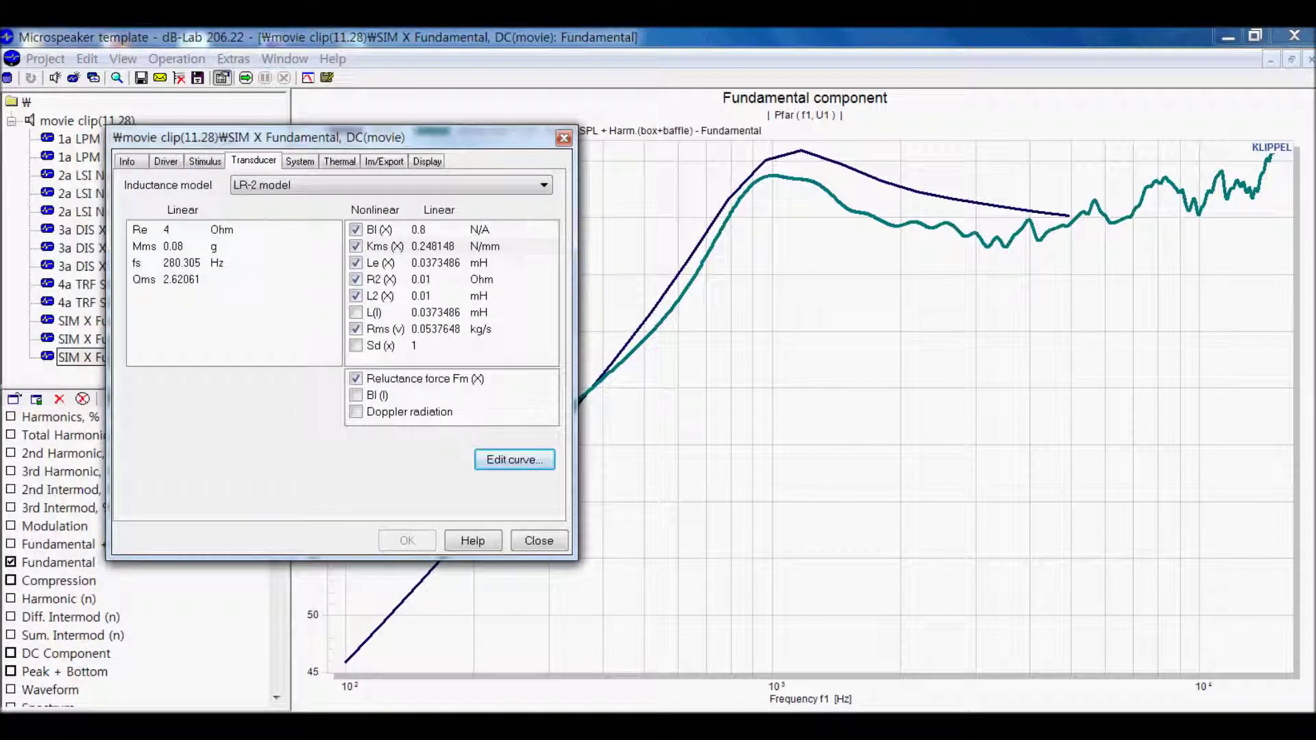